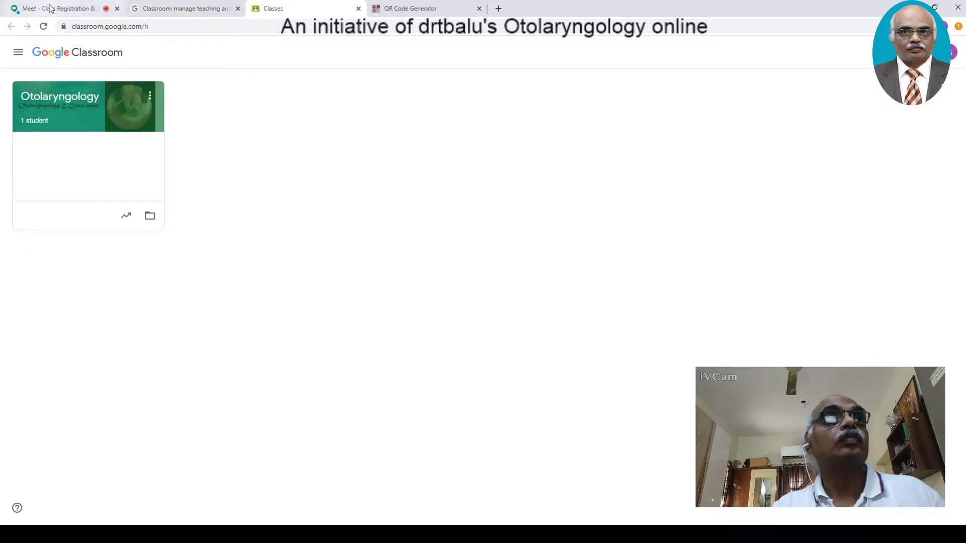
- Present your entire screen in the Meet call, then go back to the Classroom class list
click(50, 8)
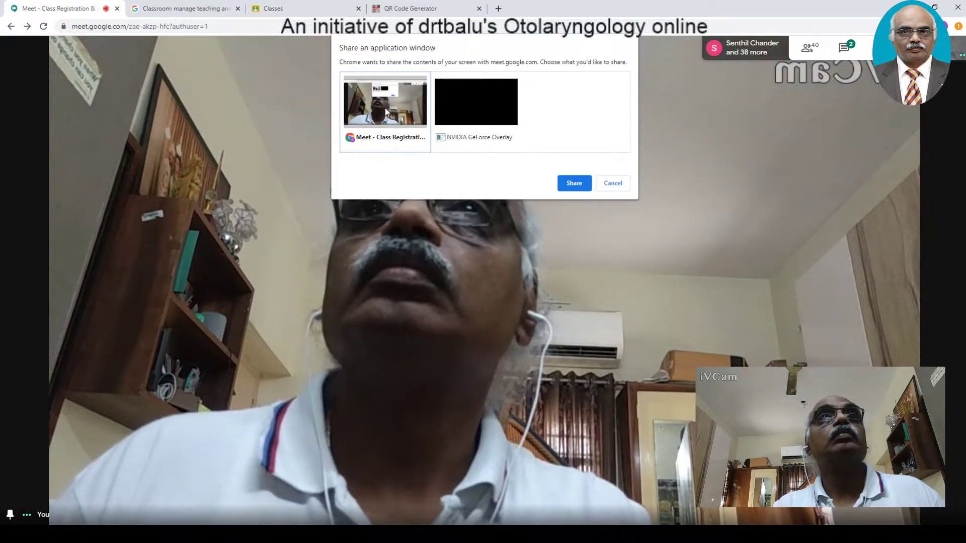
click(614, 183)
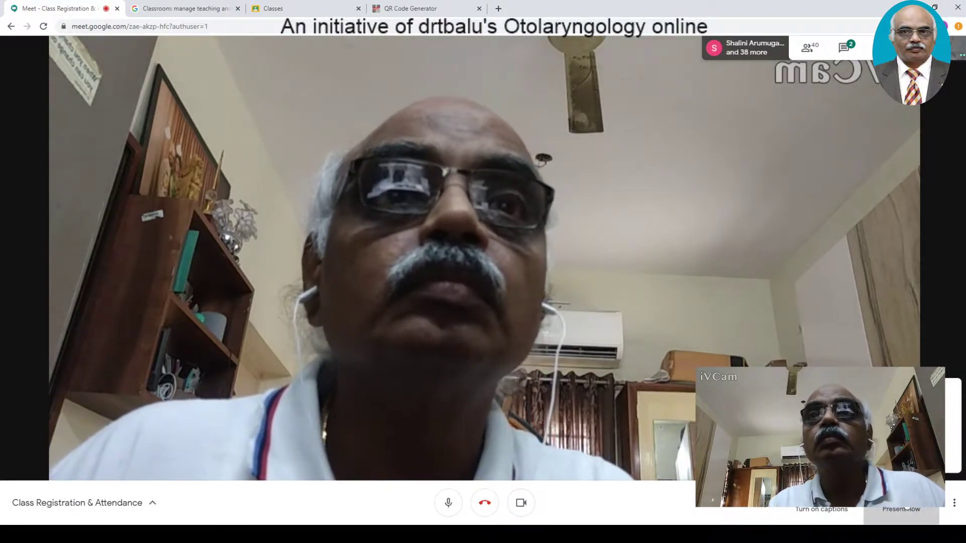
click(901, 415)
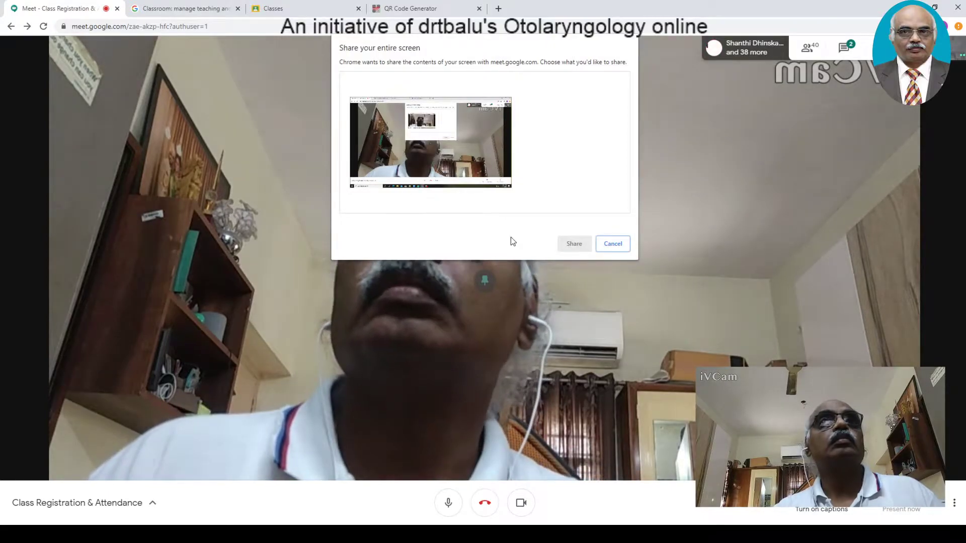
click(459, 175)
click(574, 243)
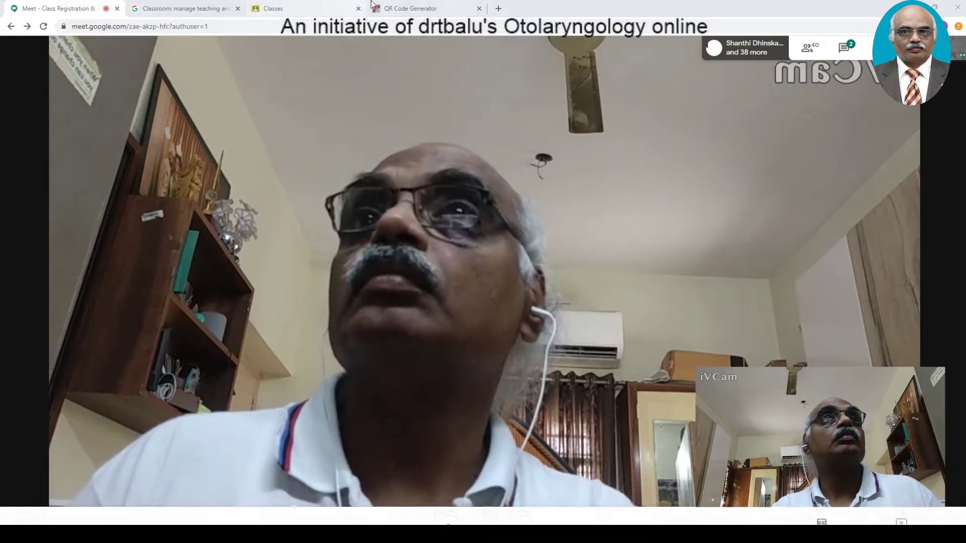
click(328, 15)
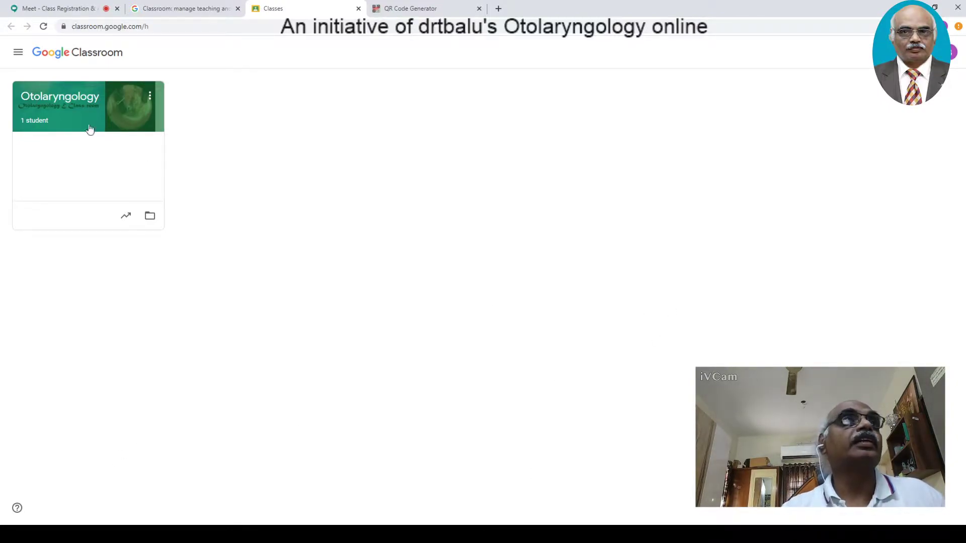
- Open the Otolaryngology class's Classwork page and admit a waiting participant into Meet
click(90, 98)
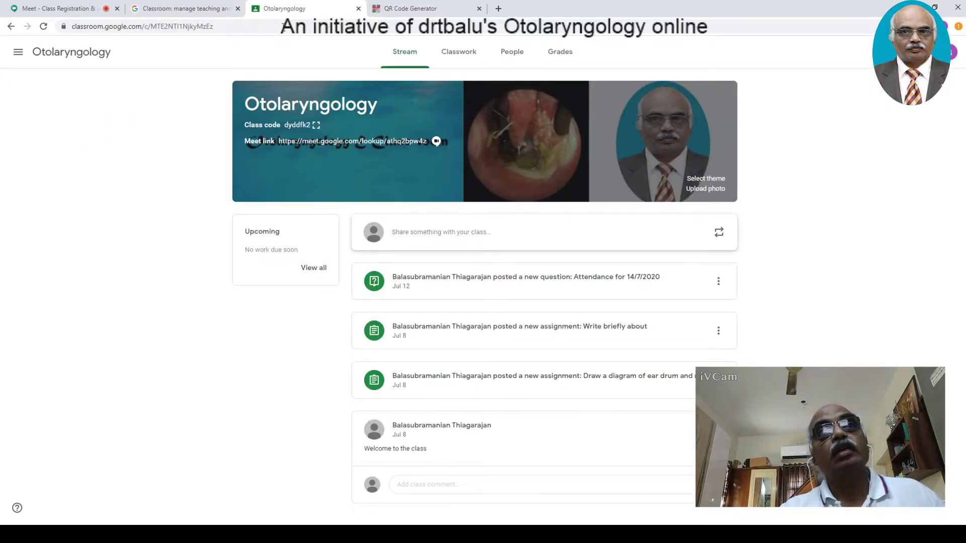
click(459, 52)
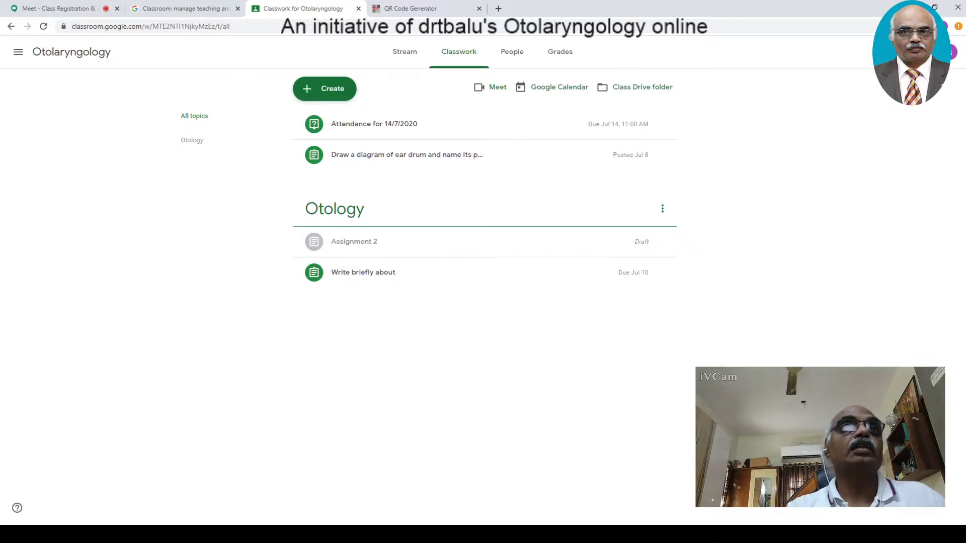
click(62, 14)
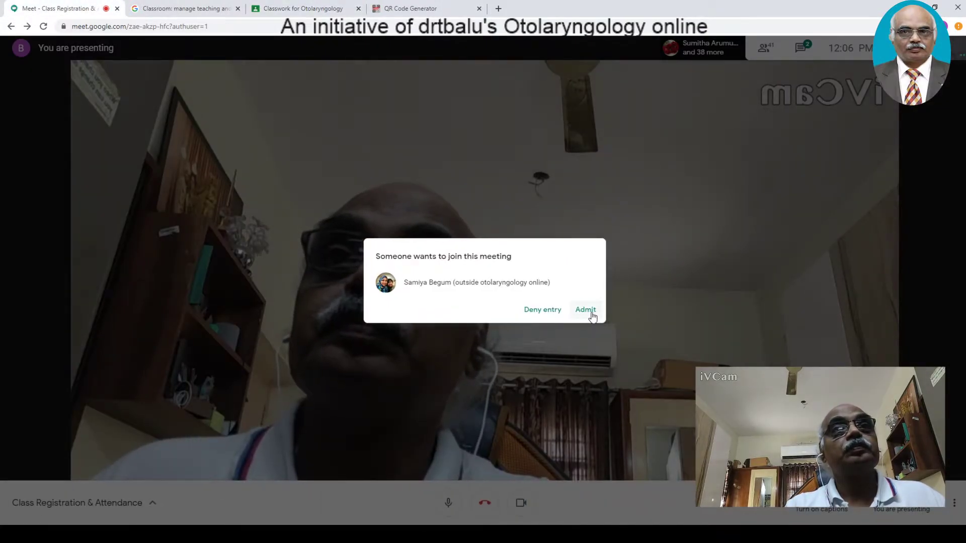
click(592, 314)
click(285, 15)
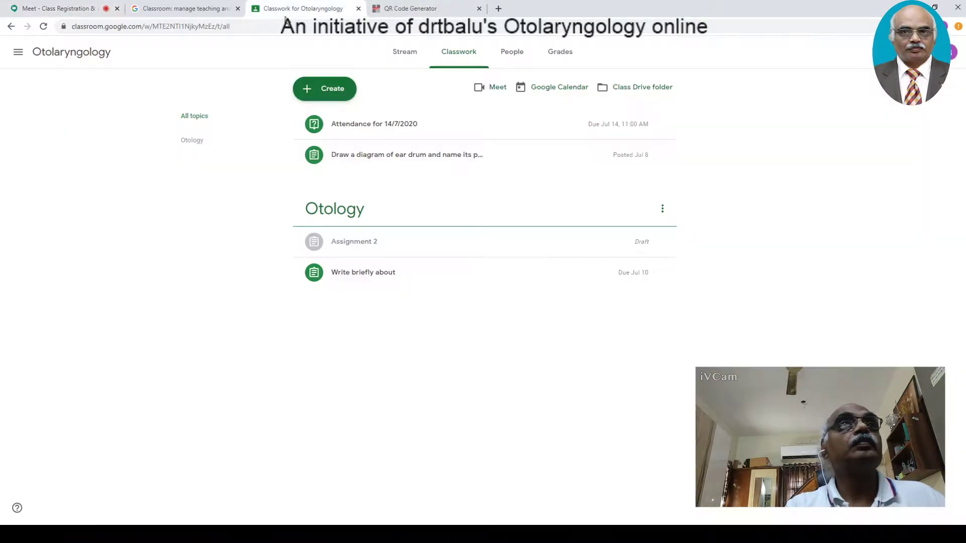
- Admit two more Meet participants, then bring up the Classwork Create options
click(45, 6)
click(592, 315)
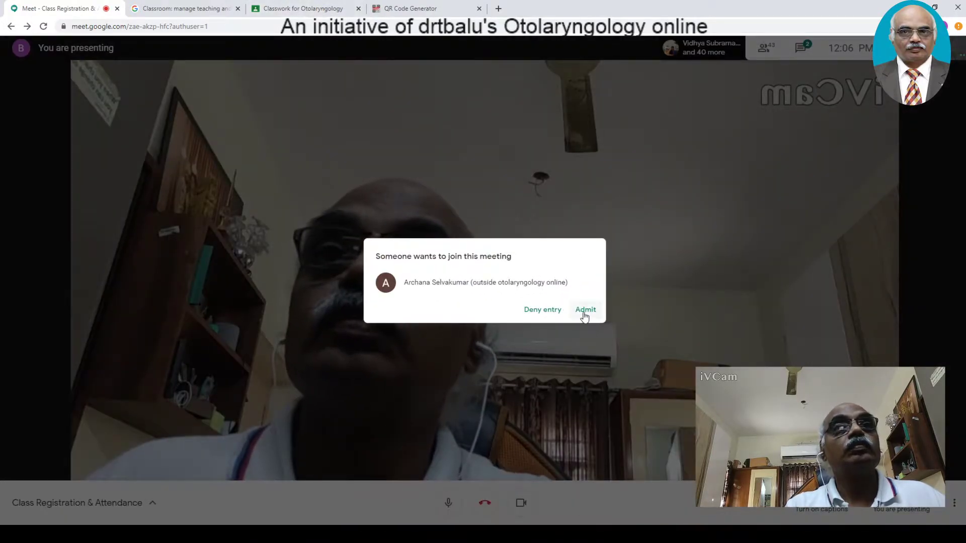
click(585, 311)
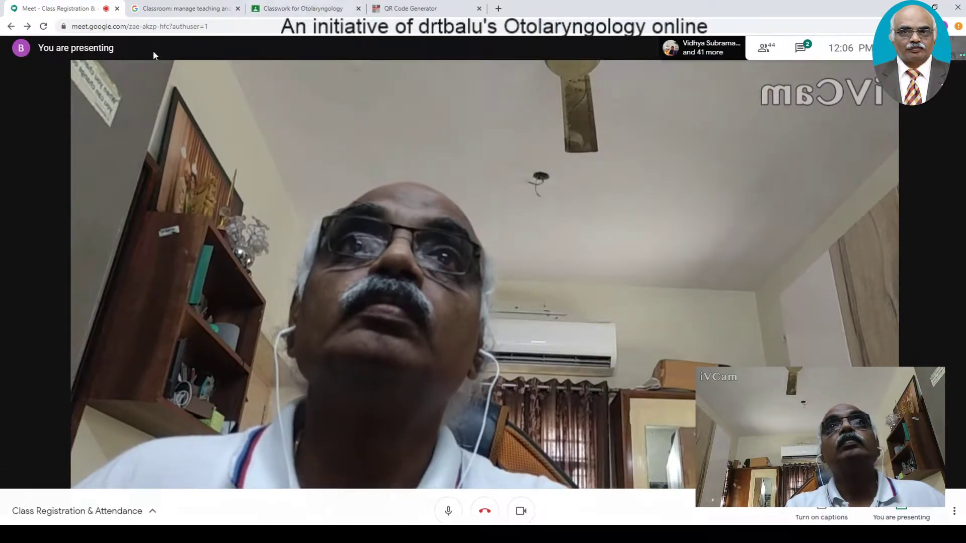
click(303, 8)
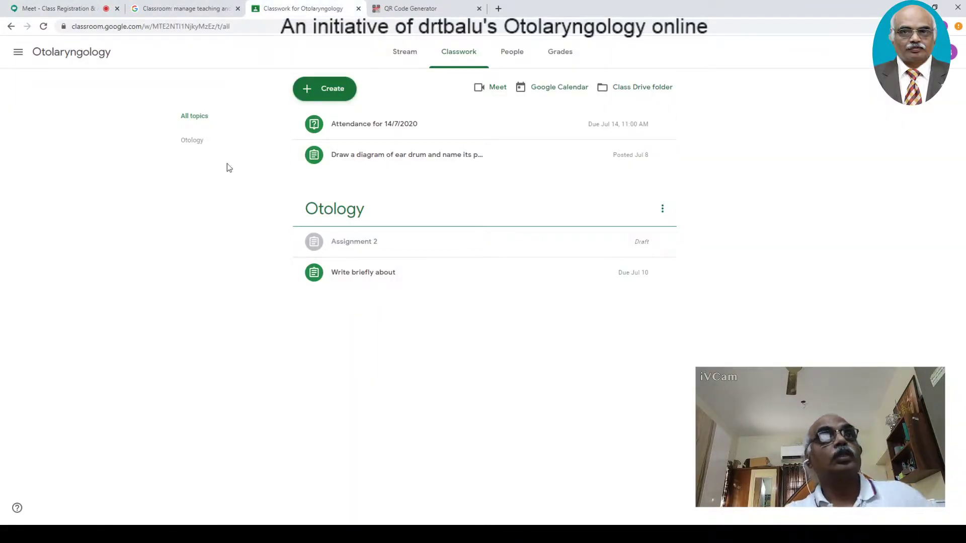
click(318, 92)
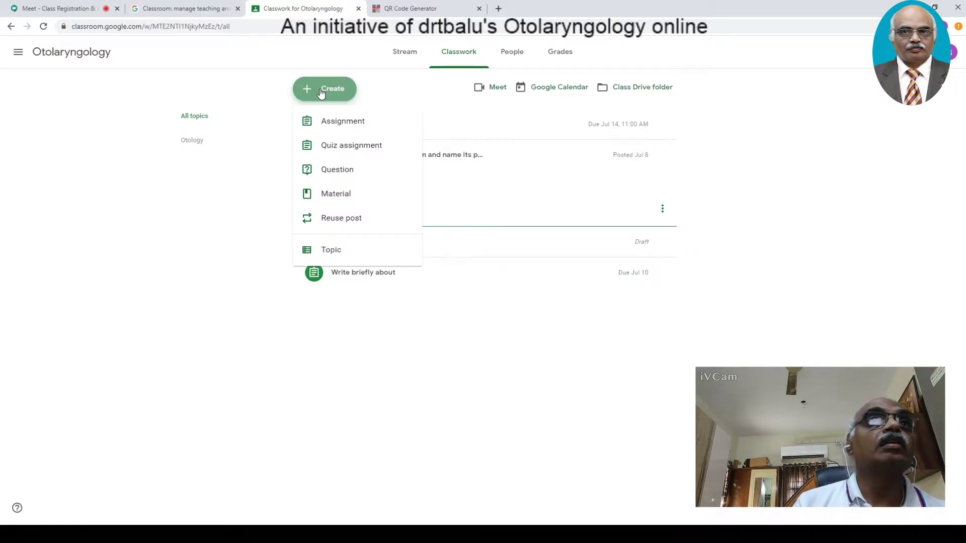
- Start a quiz assignment titled 'Registration' with instructions 'All students should fill in the registration form'
click(356, 146)
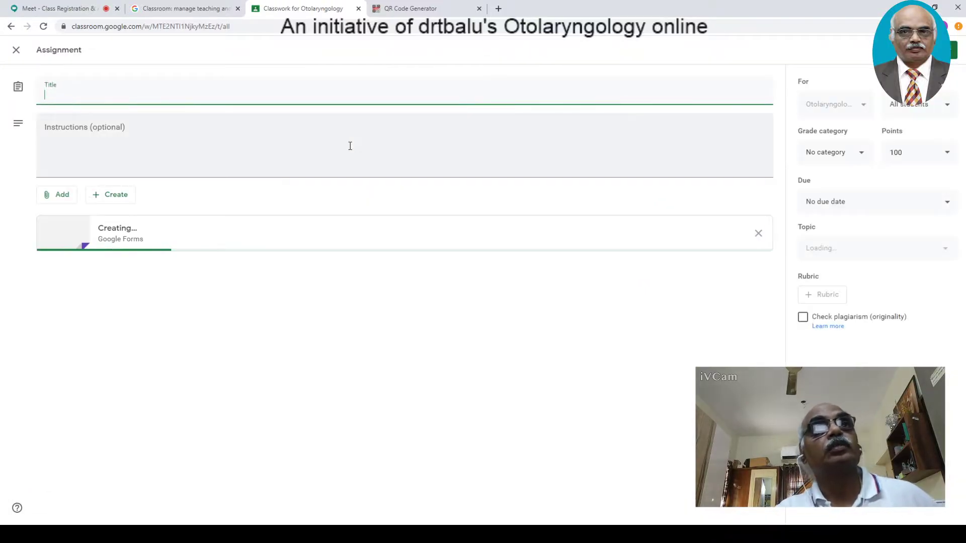
click(135, 98)
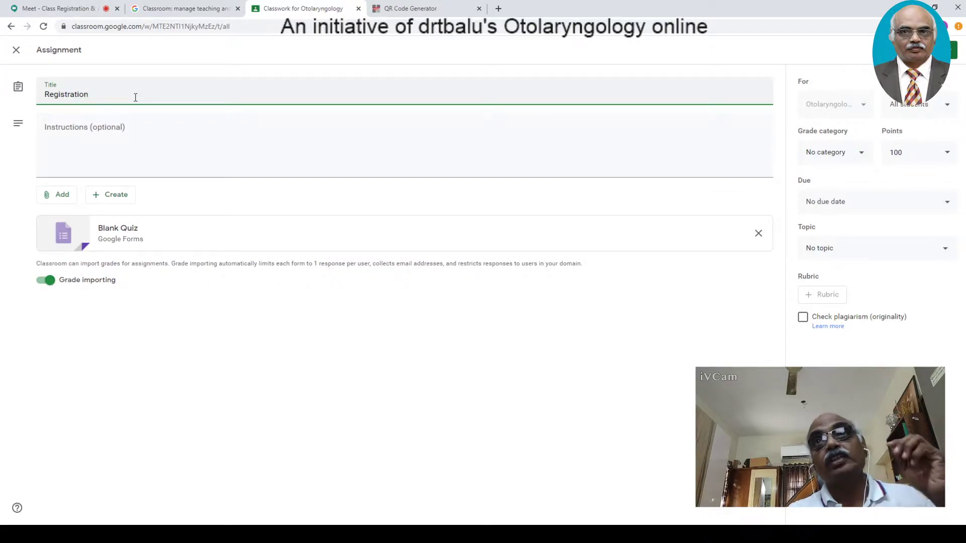
click(152, 156)
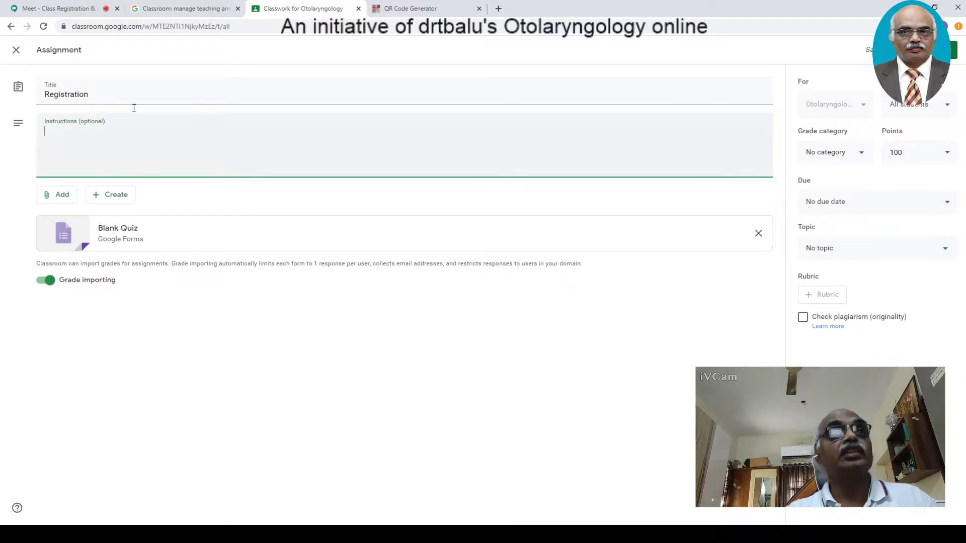
- Admit a waiting Meet participant, then open the assignment's attached Blank Quiz form
click(44, 8)
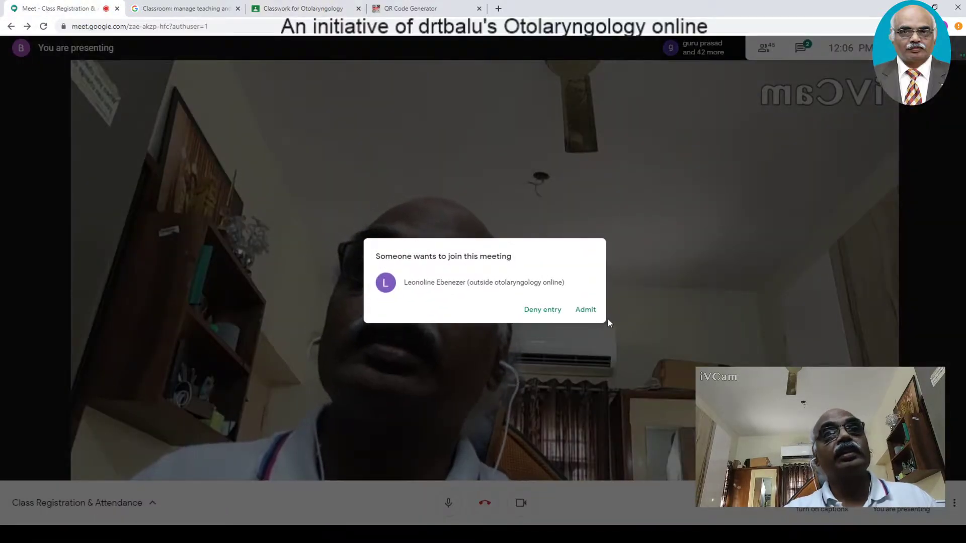
click(584, 310)
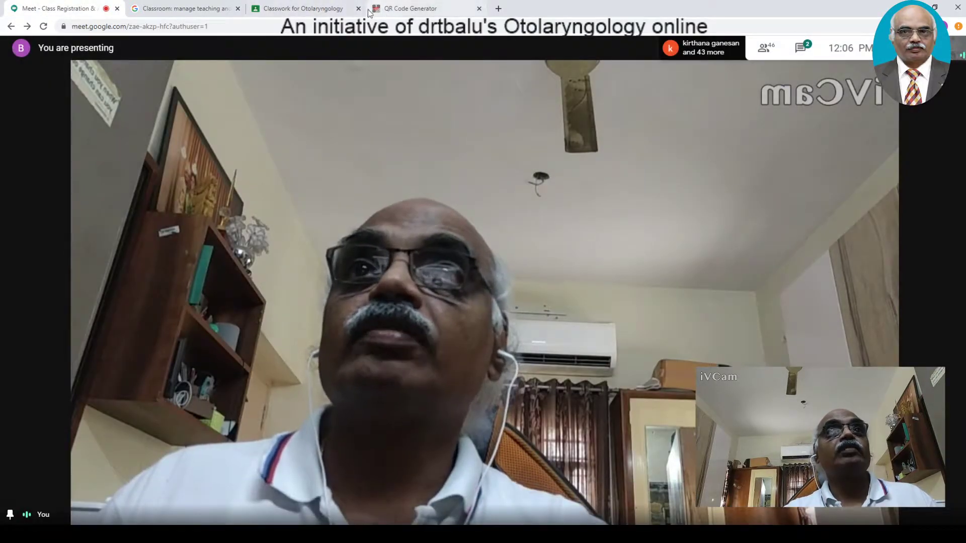
click(332, 8)
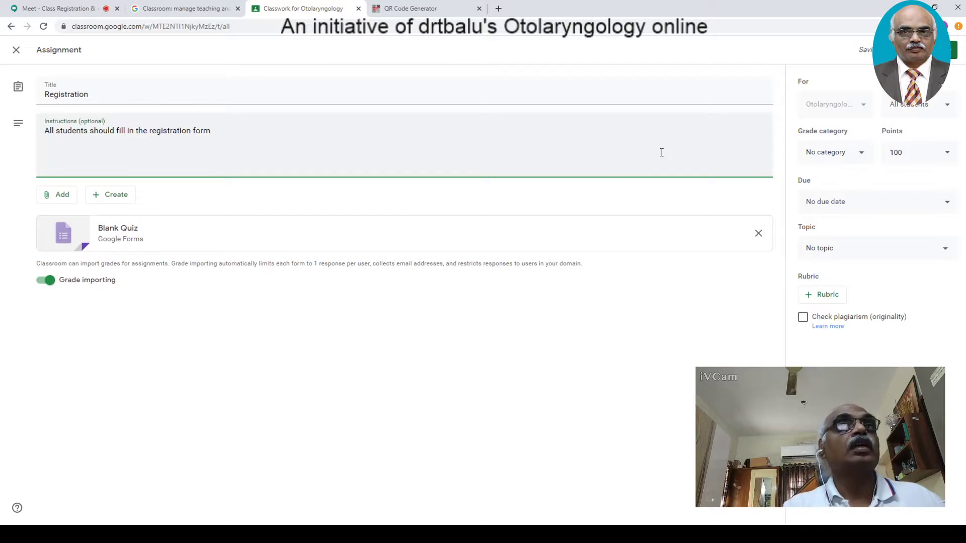
click(68, 242)
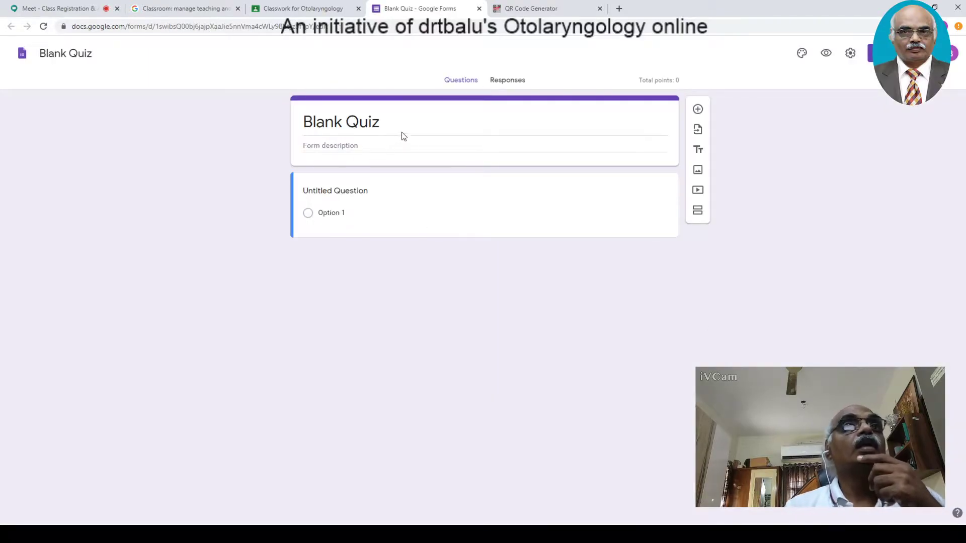
- Name the form heading and file name 'Registration' and title the first question 'First Name'
text(R)
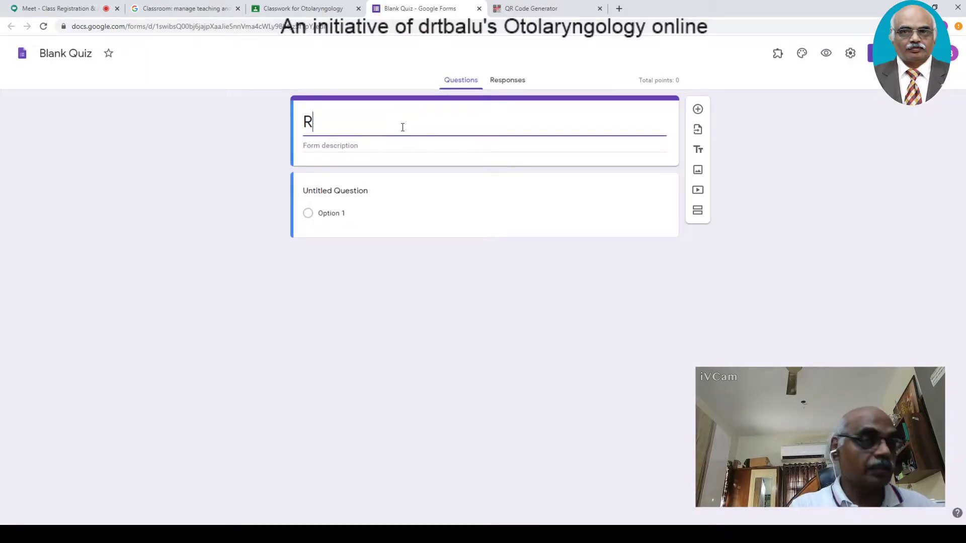
text(egtistration)
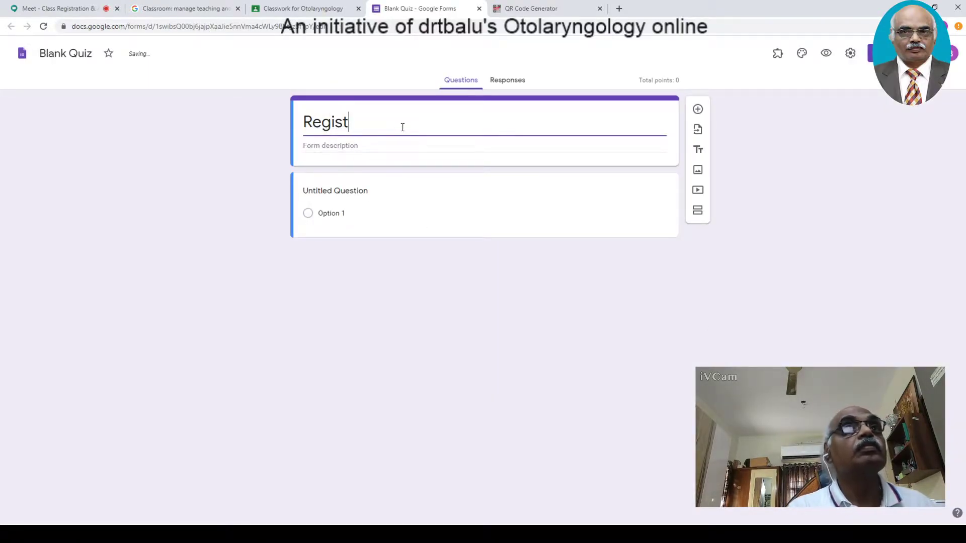
click(78, 55)
drag(70, 54, 134, 54)
click(108, 54)
click(80, 54)
click(78, 54)
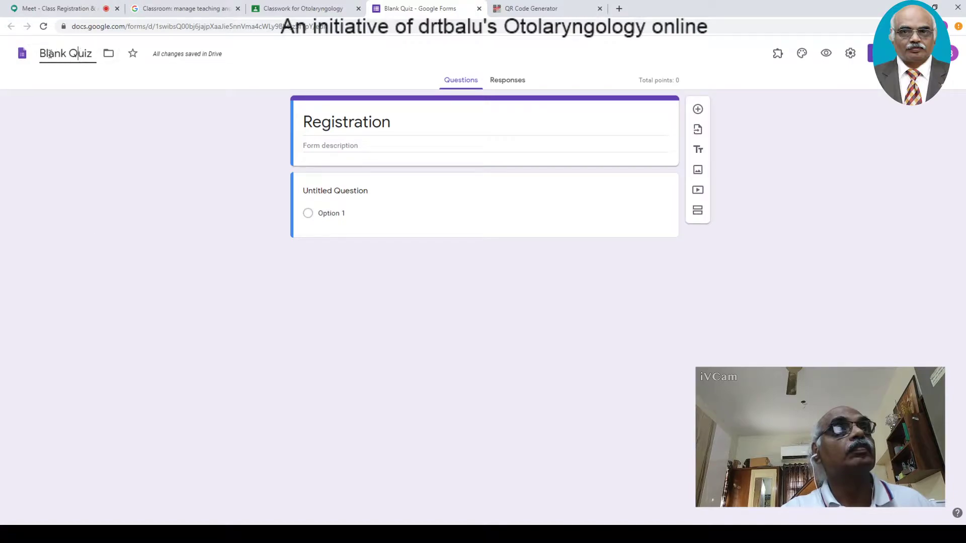
drag(40, 53, 101, 54)
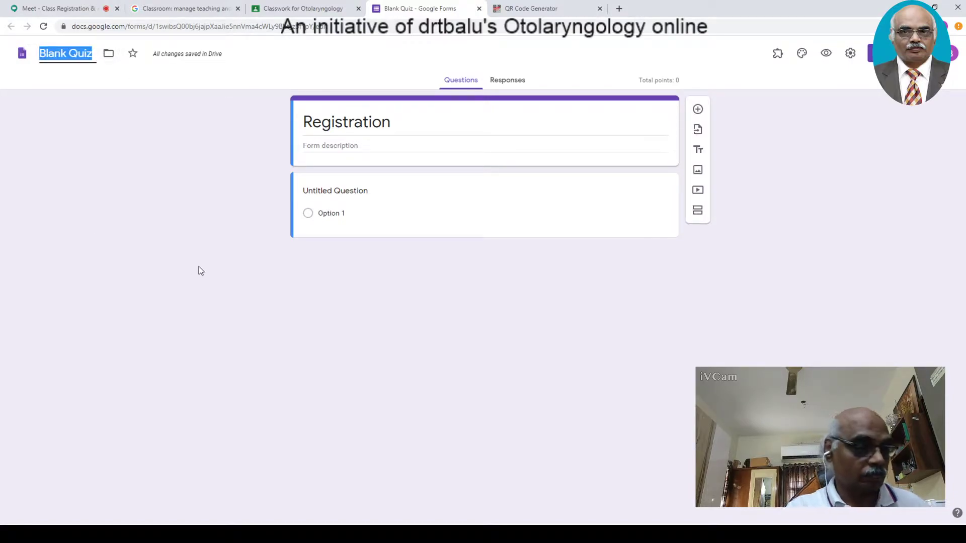
text(Registration)
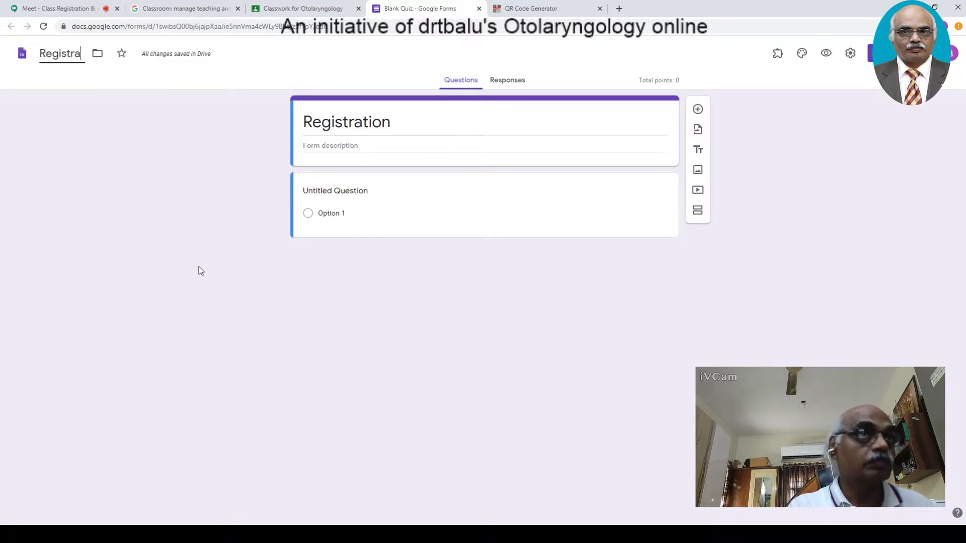
click(325, 202)
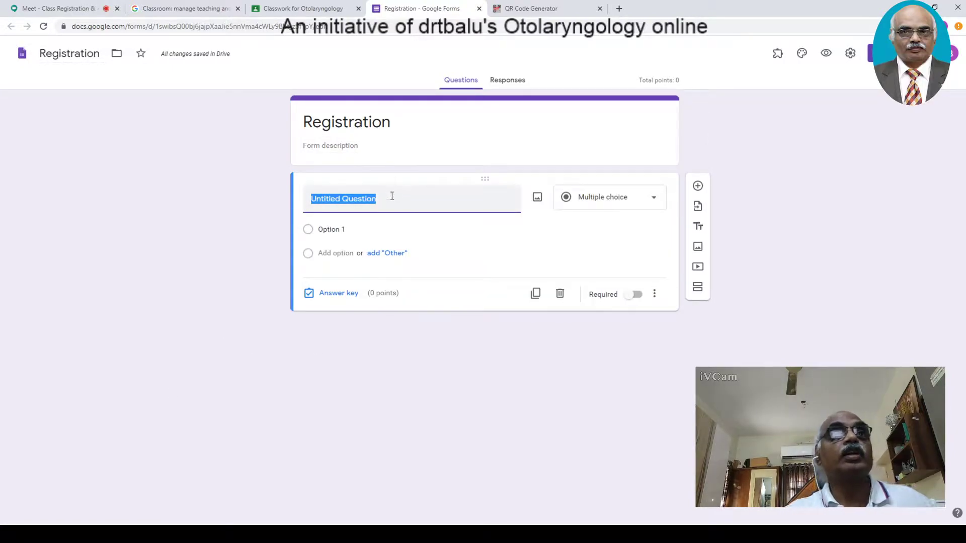
text(First Name)
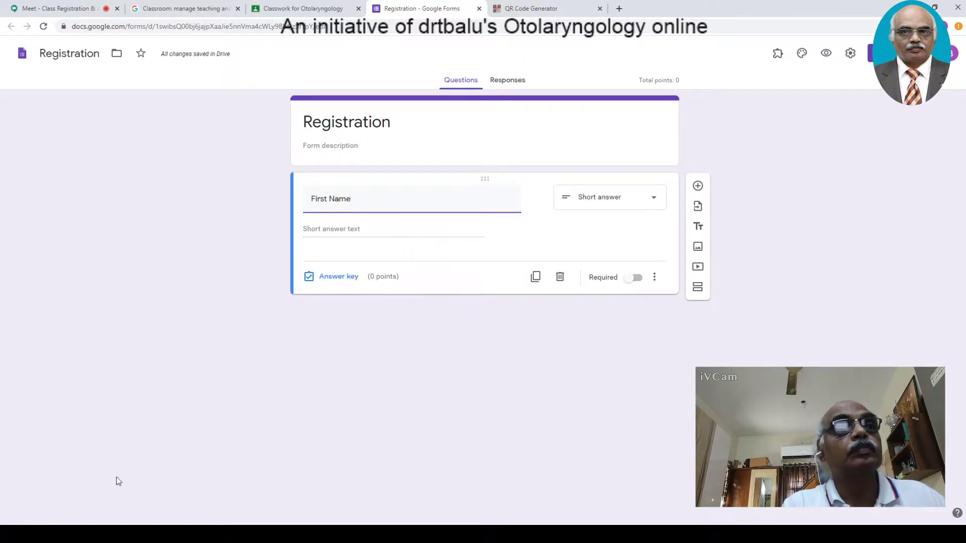
- Admit three waiting people into the Meet call, then return to the Registration form
click(23, 9)
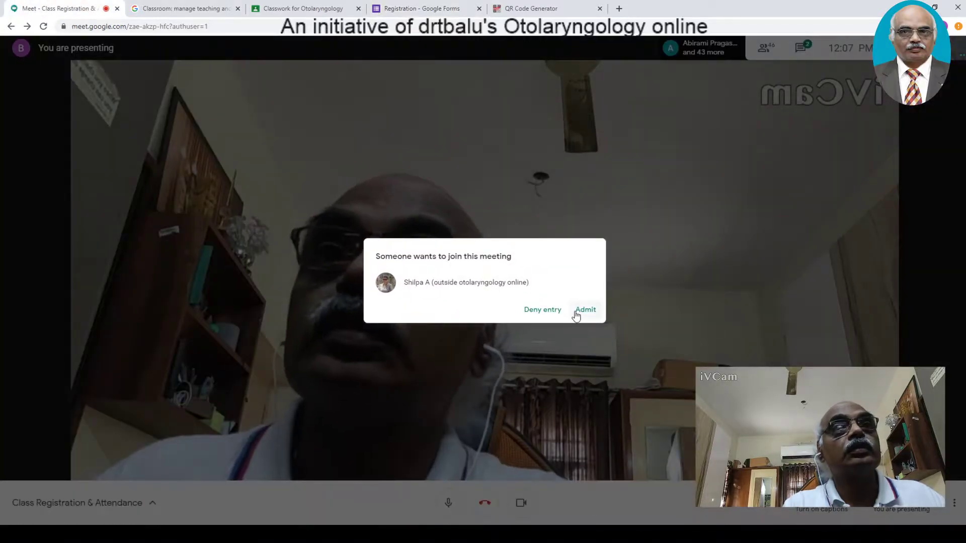
click(585, 310)
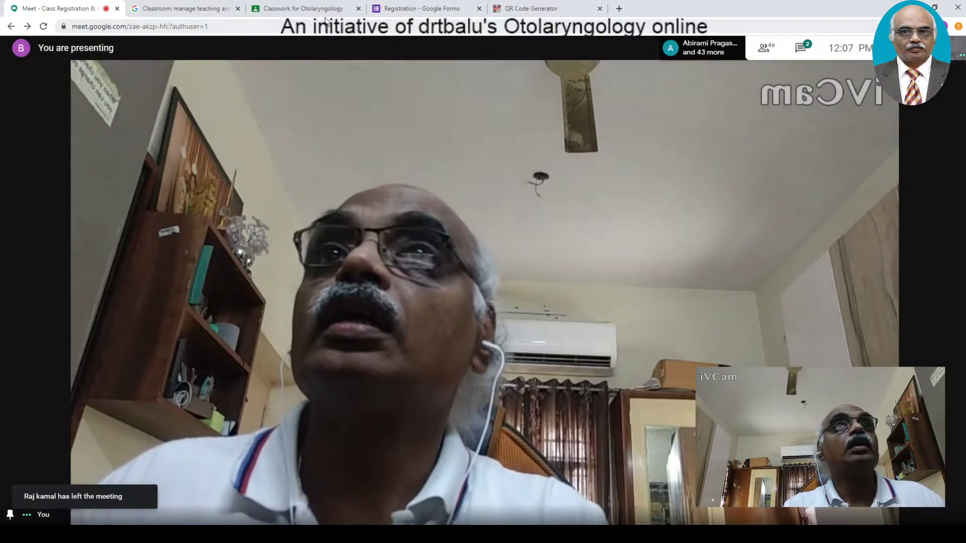
click(302, 9)
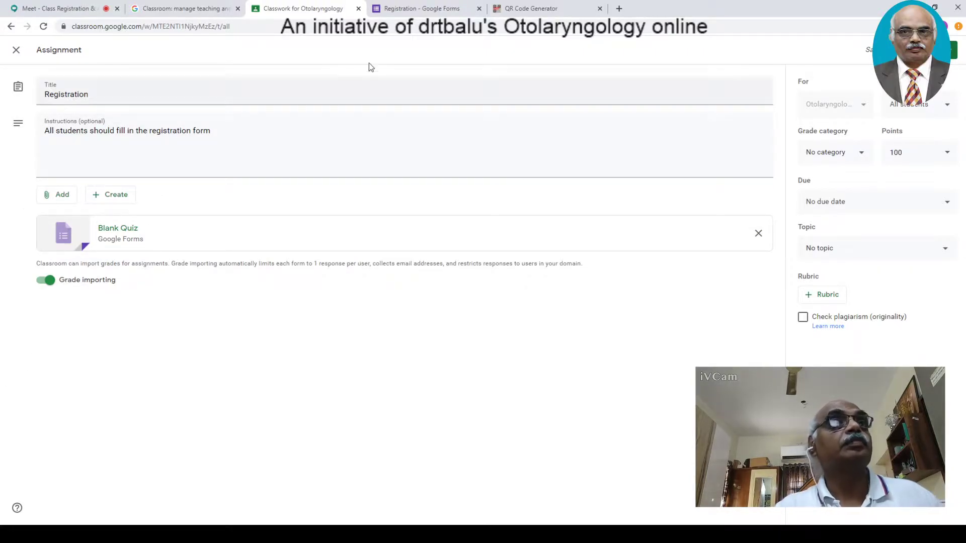
click(393, 9)
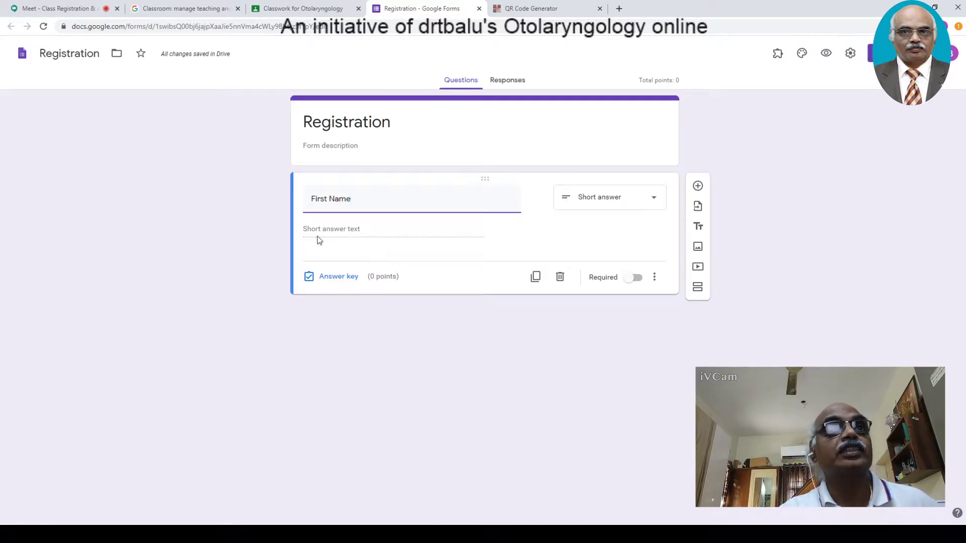
click(35, 9)
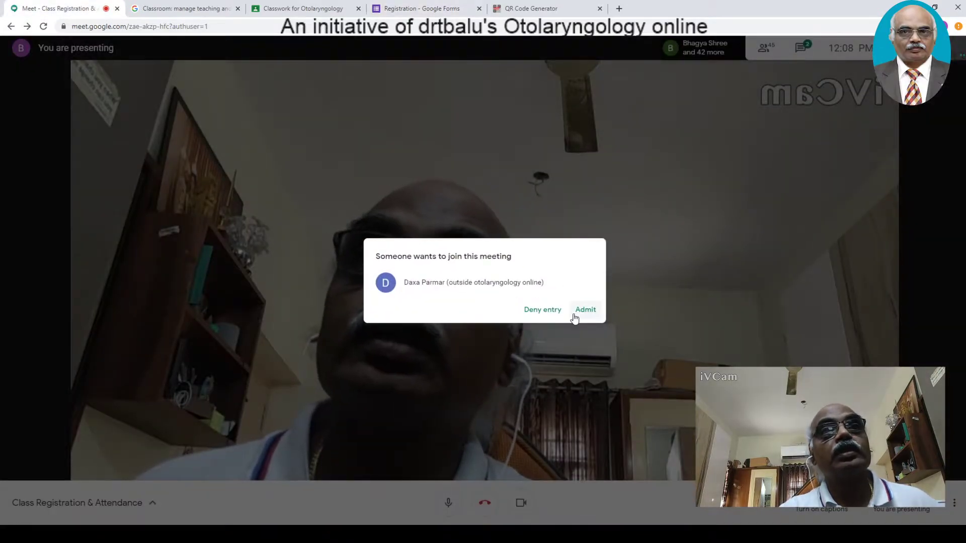
click(579, 311)
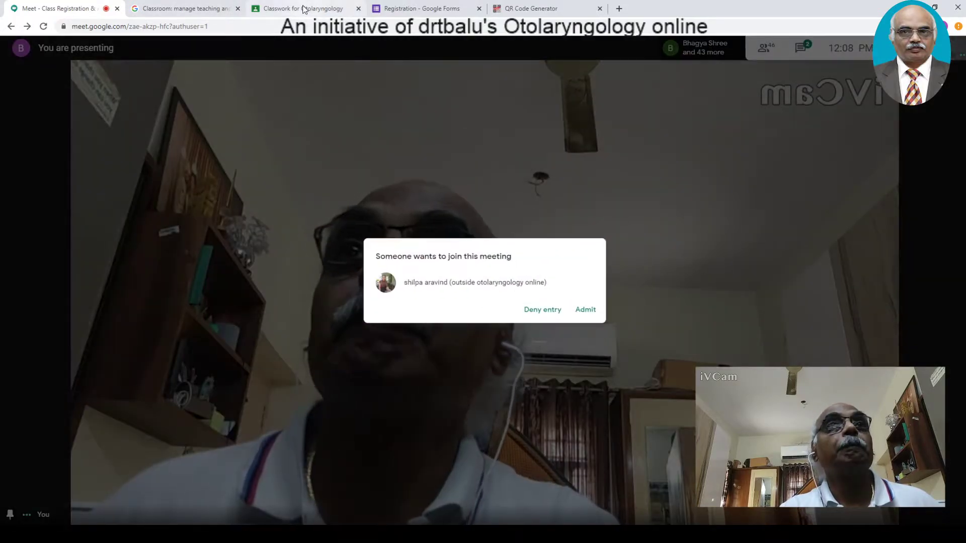
click(585, 309)
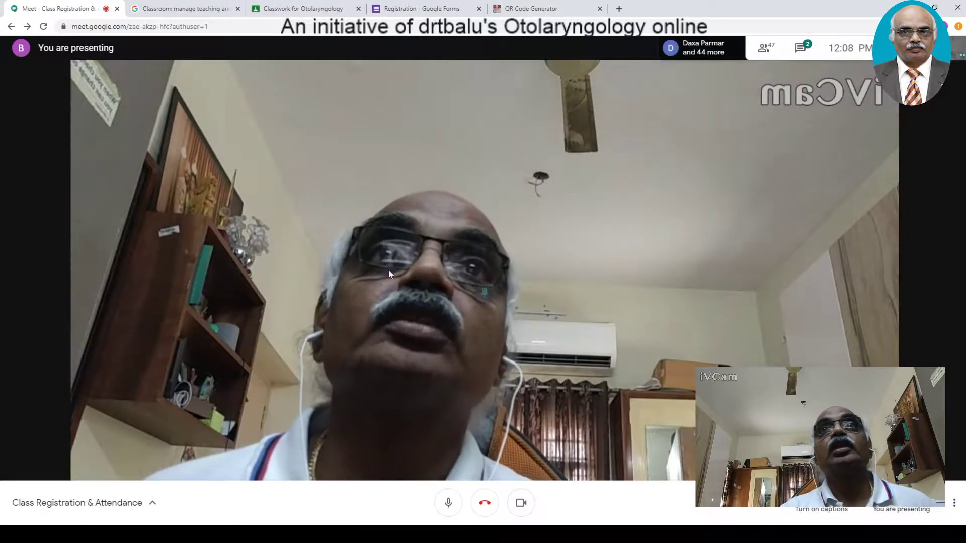
click(403, 9)
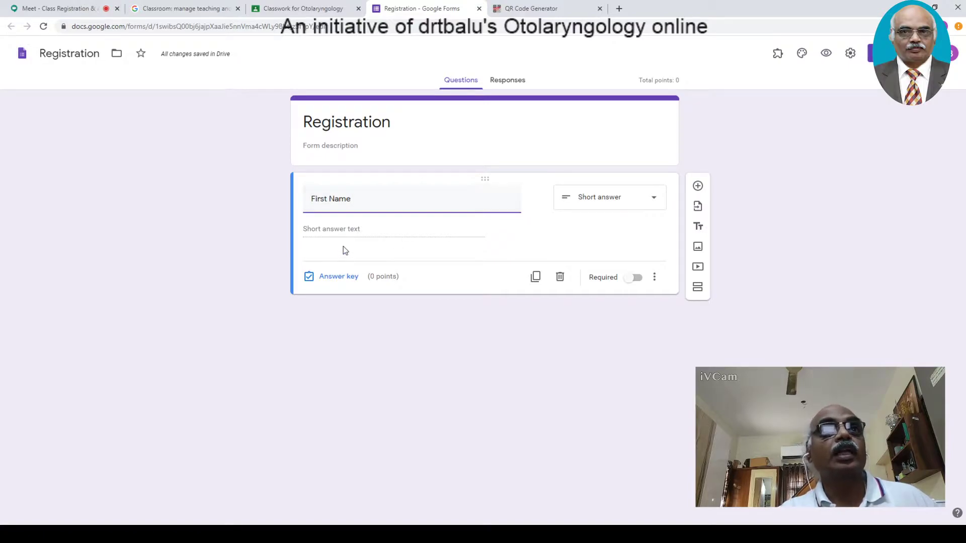
- Finish the First Name question, then admit another waiting person into Meet
click(322, 239)
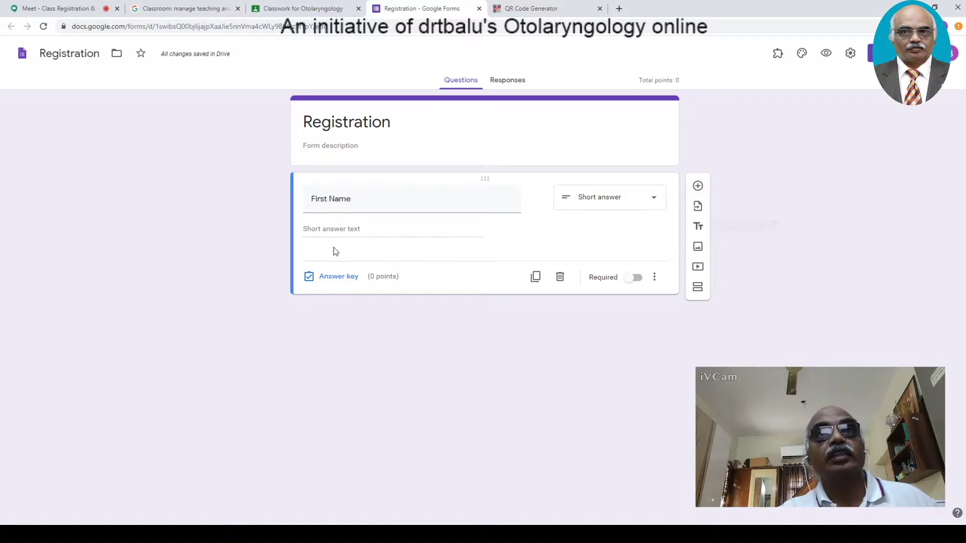
click(76, 9)
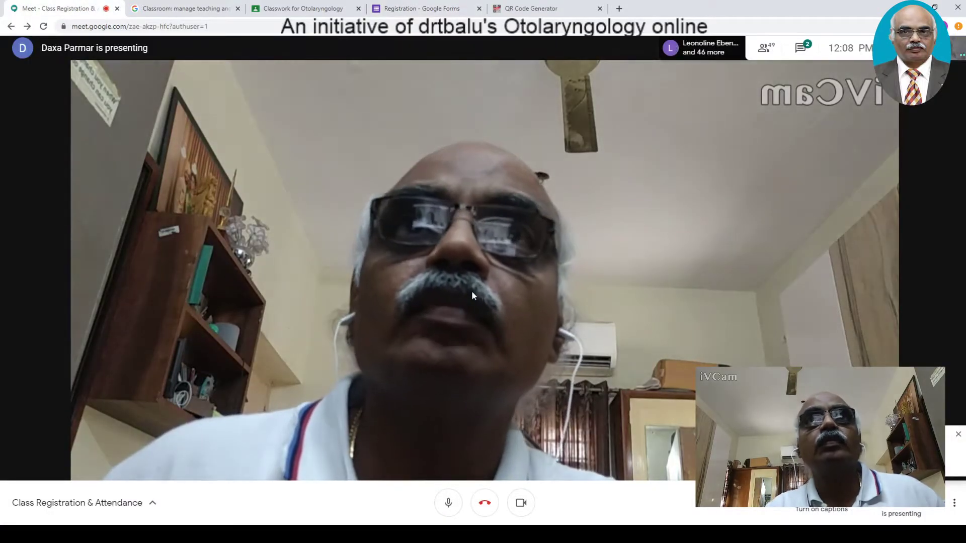
click(440, 10)
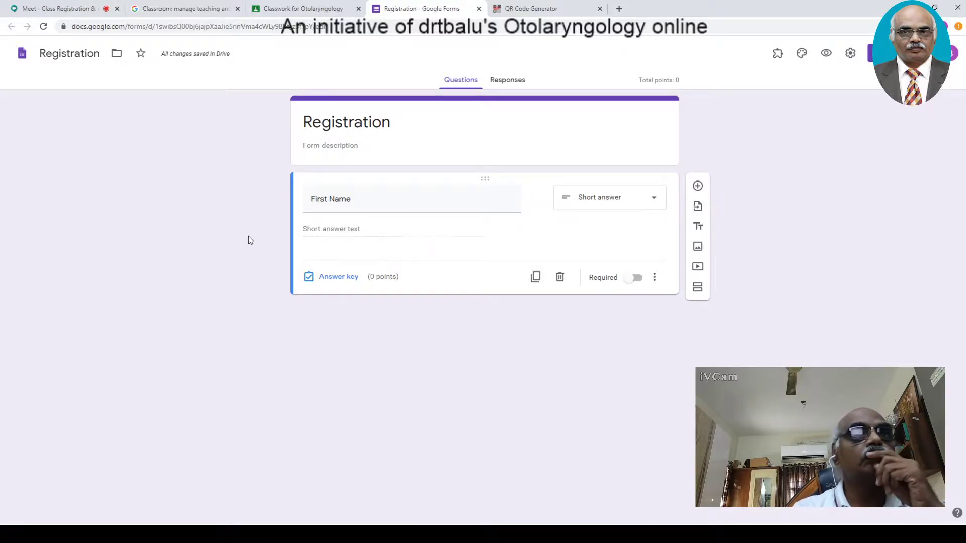
click(63, 9)
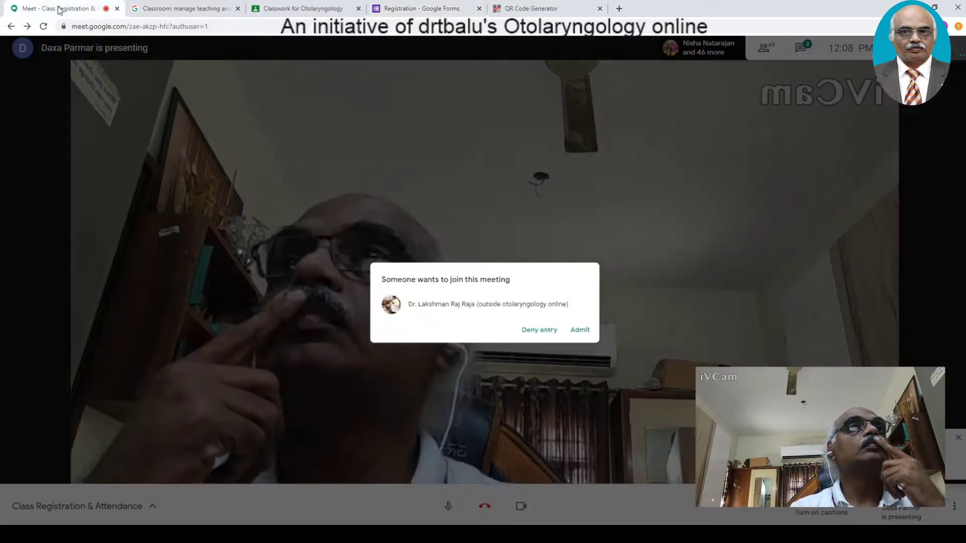
click(579, 312)
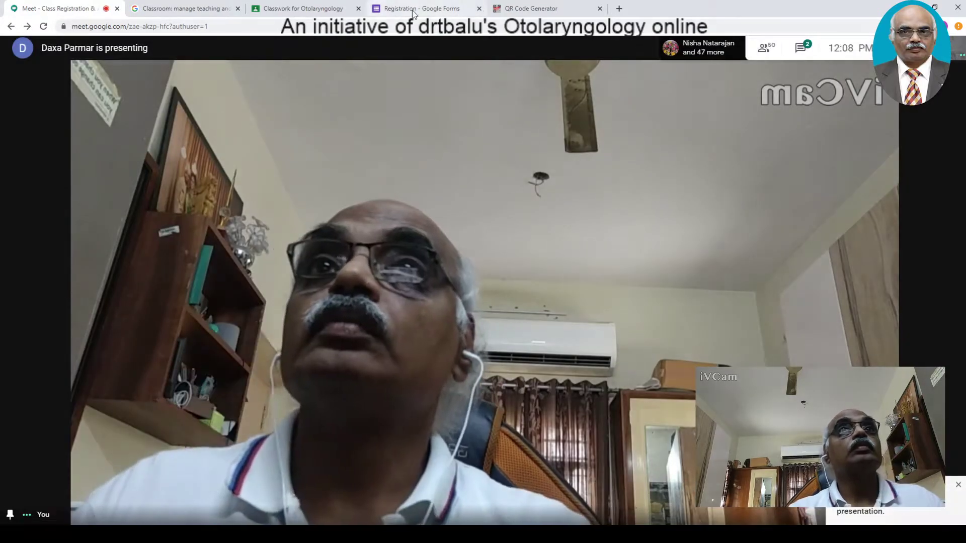
click(416, 10)
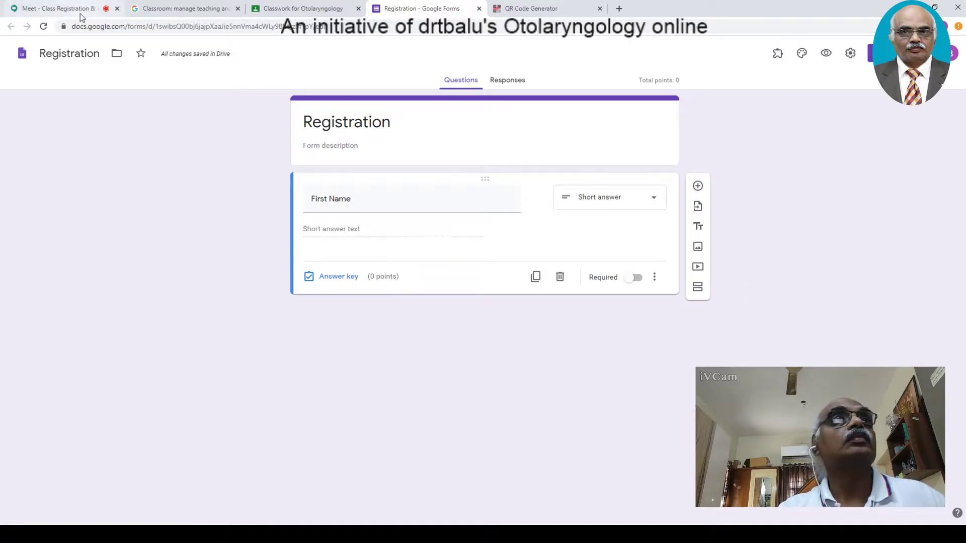
- Admit three more people into the Meet call and return to the Registration form
click(60, 9)
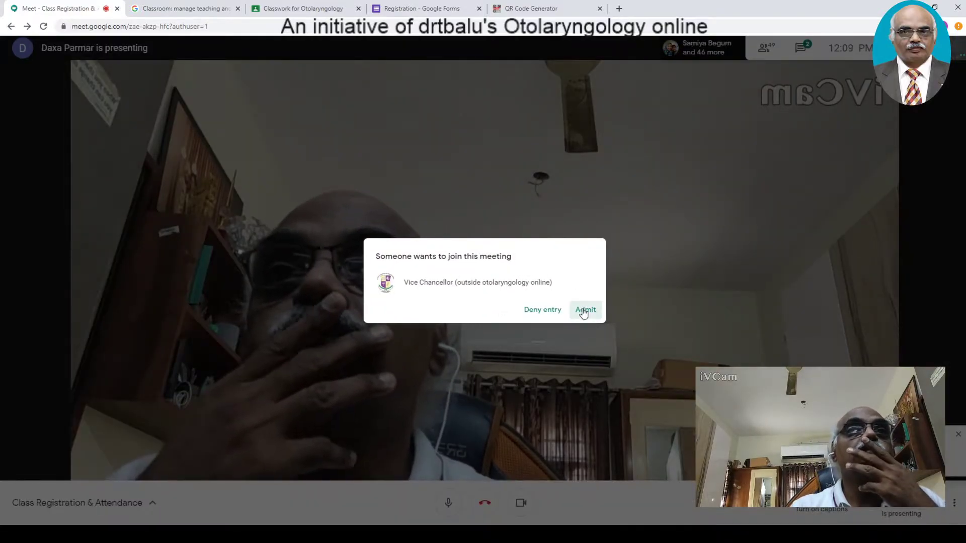
click(584, 311)
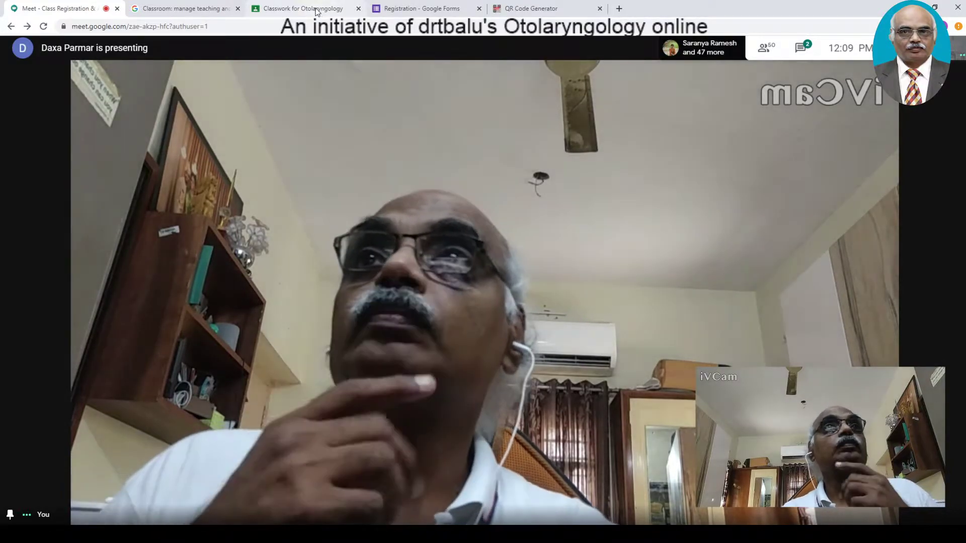
click(439, 10)
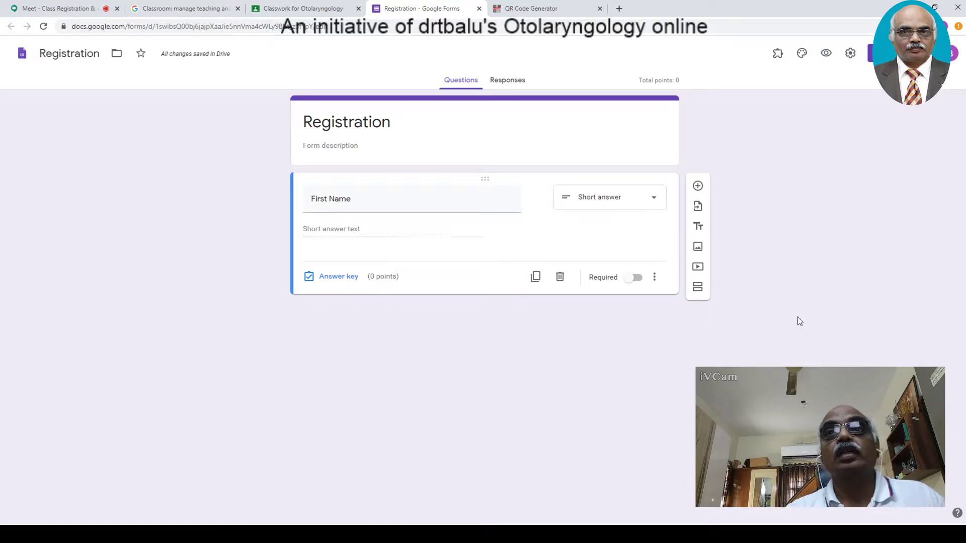
click(37, 13)
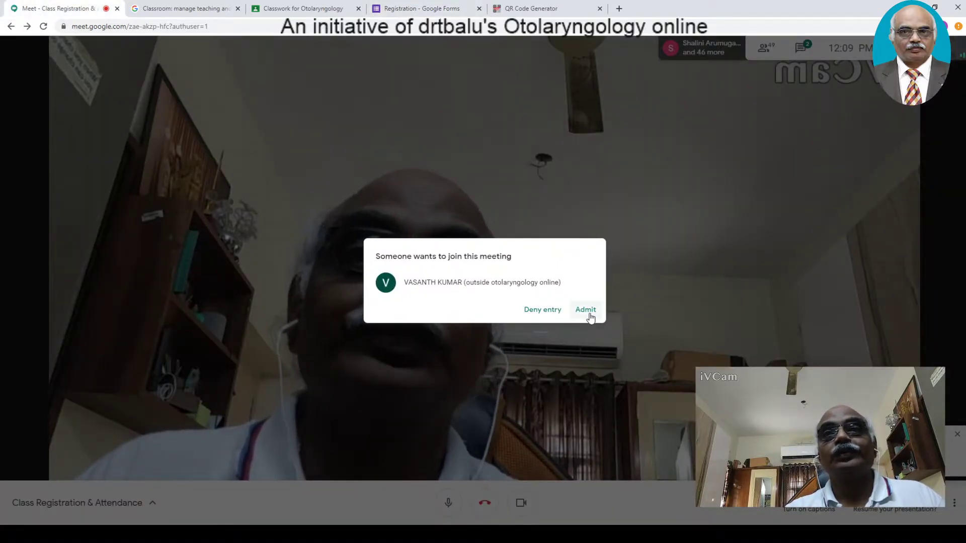
click(589, 315)
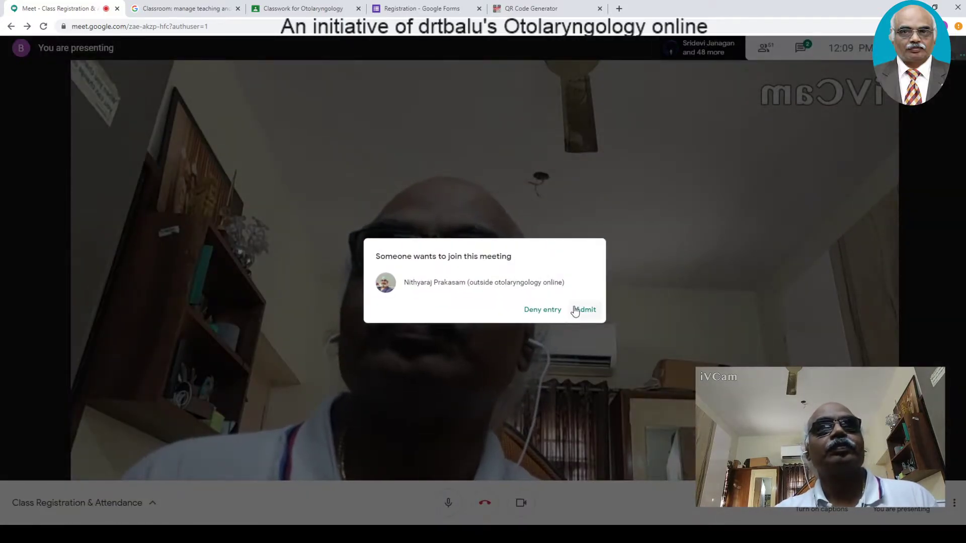
click(575, 310)
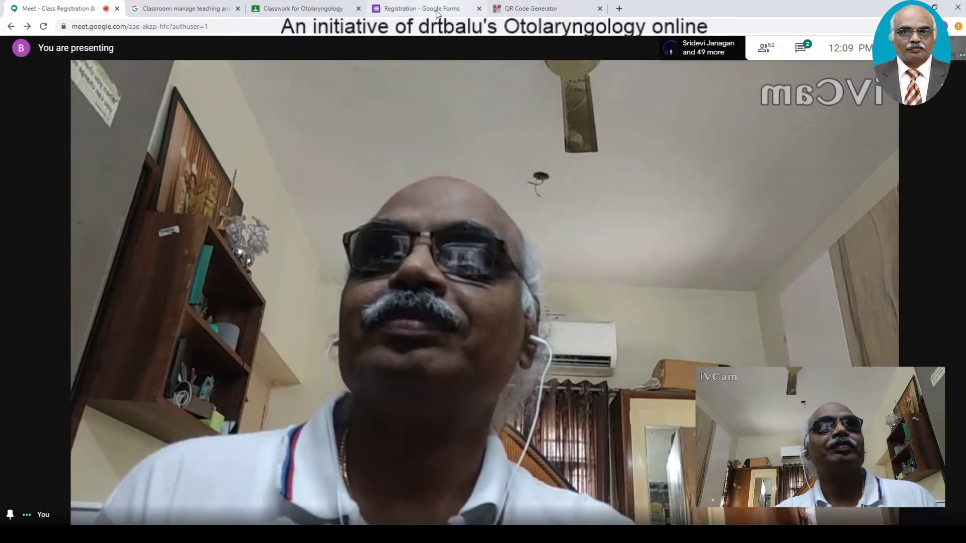
click(437, 13)
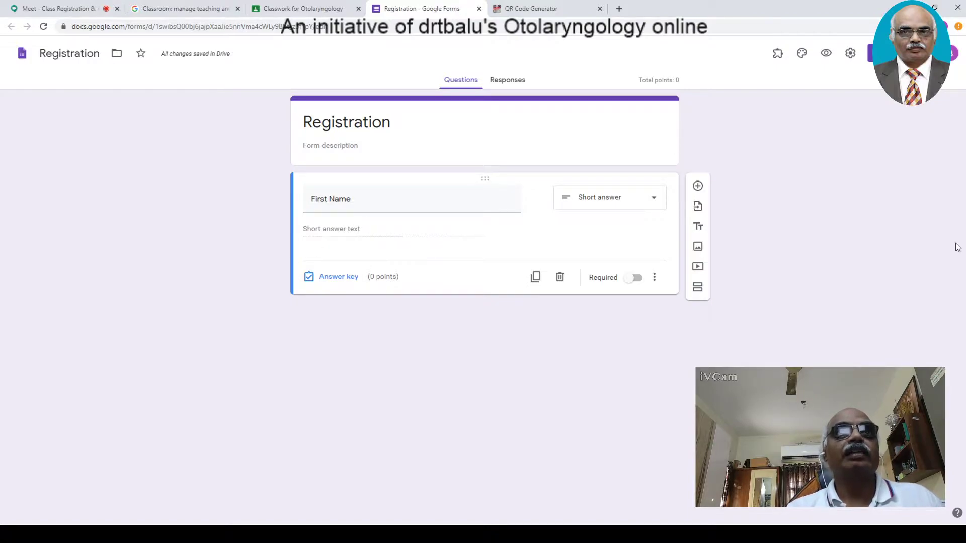
- Add a 'Last Name' short-answer question and enable automatic email collection instead of an Email Id question
click(698, 186)
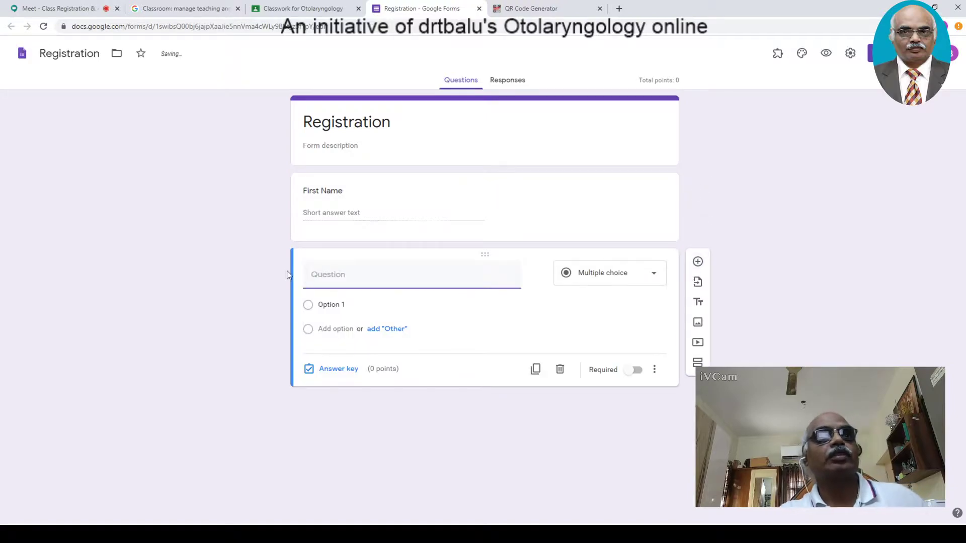
text(Last Name)
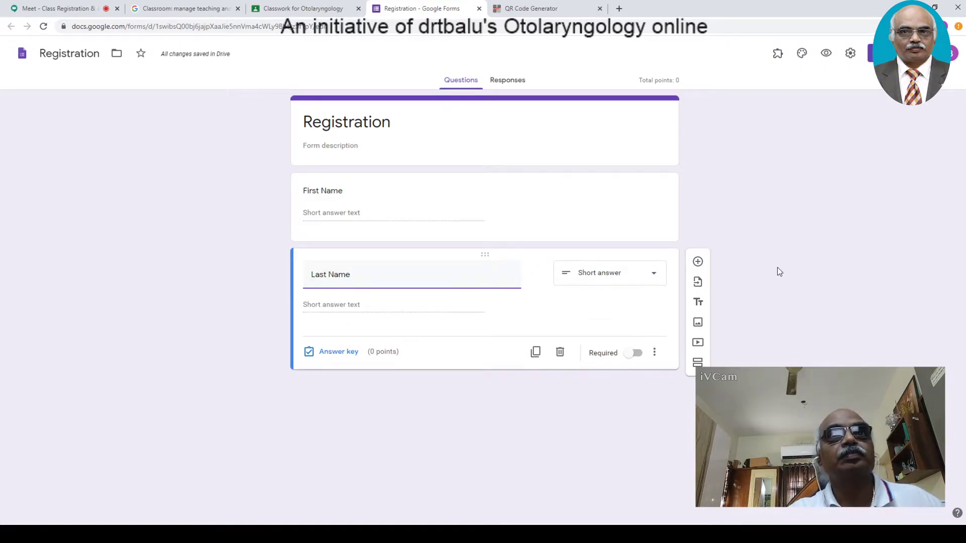
click(698, 261)
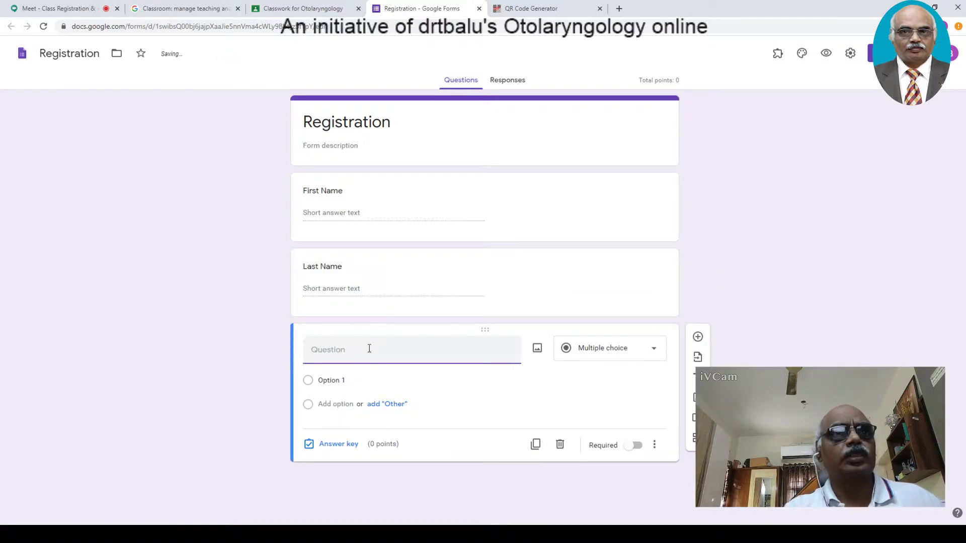
text(Email Id)
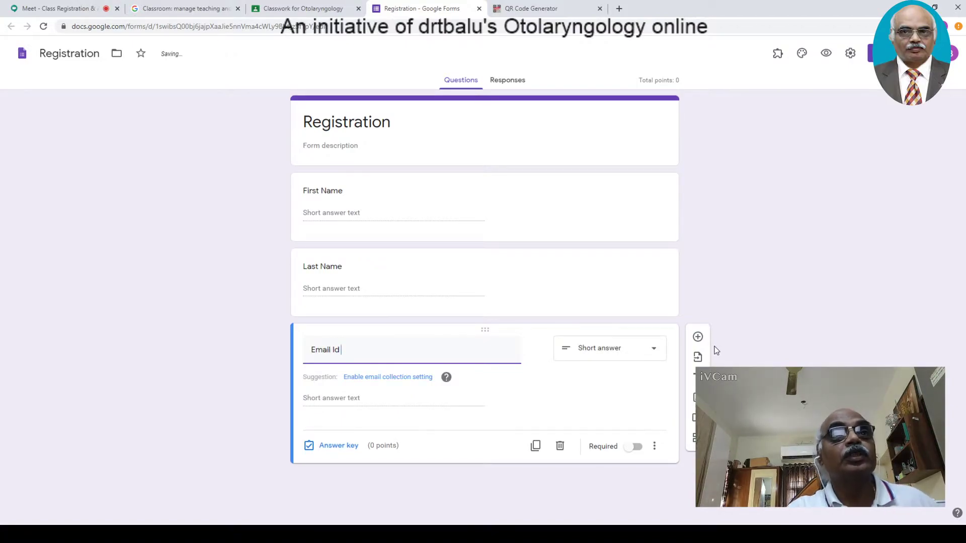
click(365, 381)
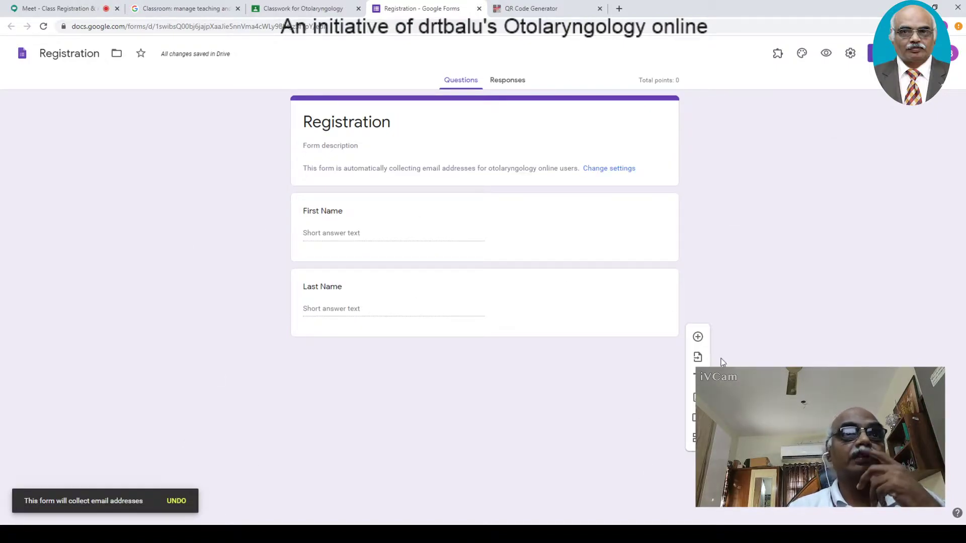
- Delete the stray empty question and add a 'Name of the parent' question after Last Name
click(698, 337)
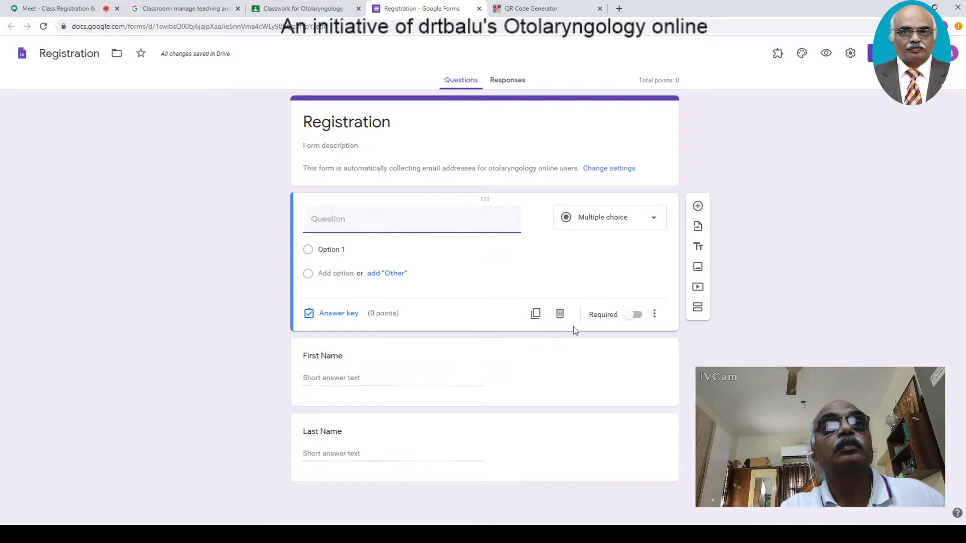
click(560, 314)
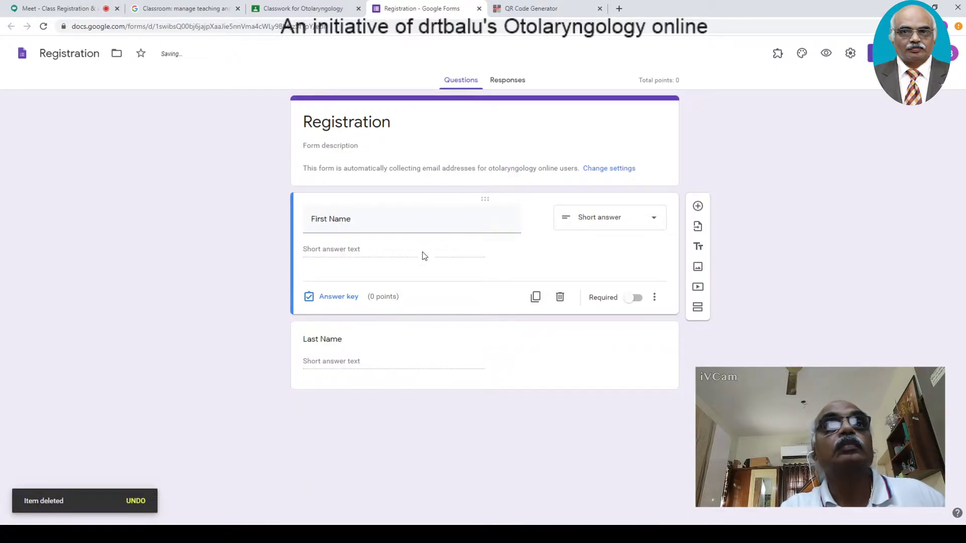
click(547, 354)
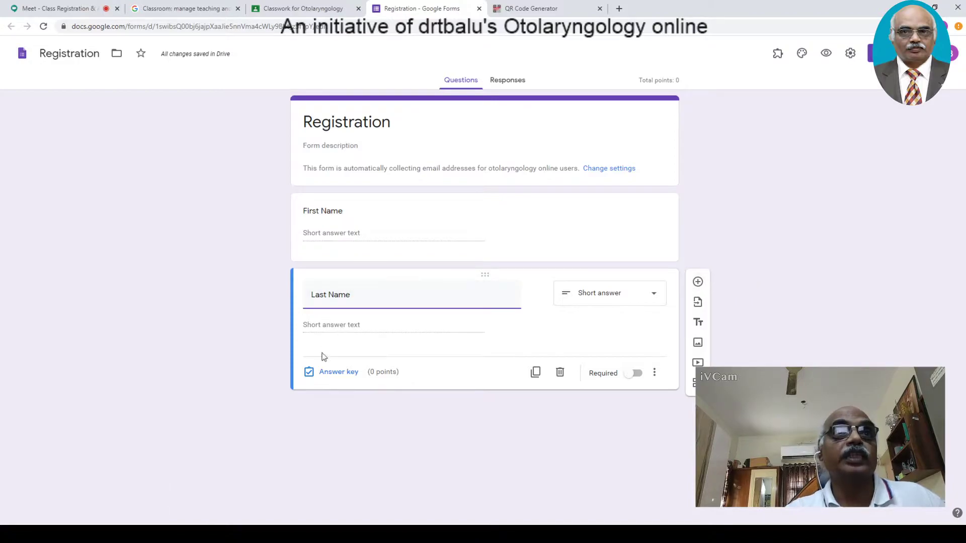
click(698, 283)
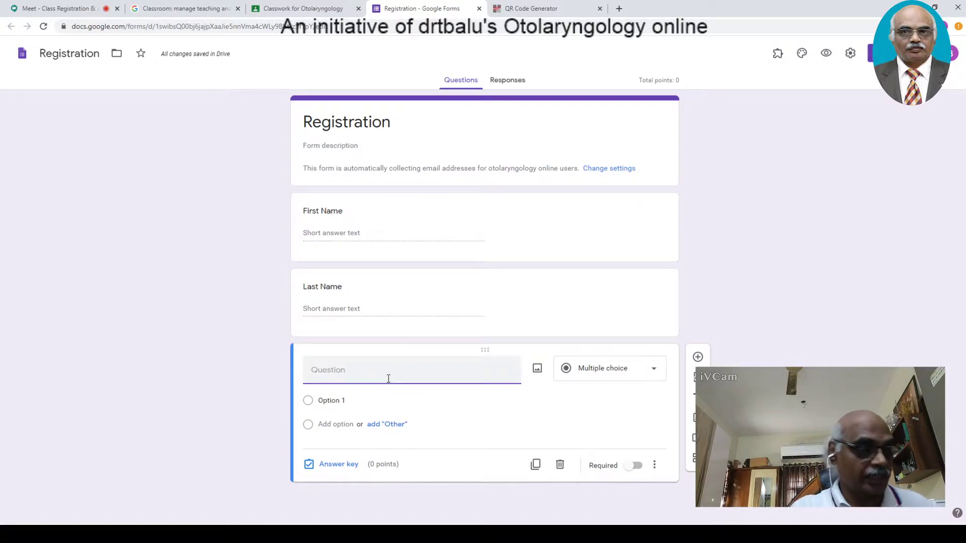
text(Name of the parent)
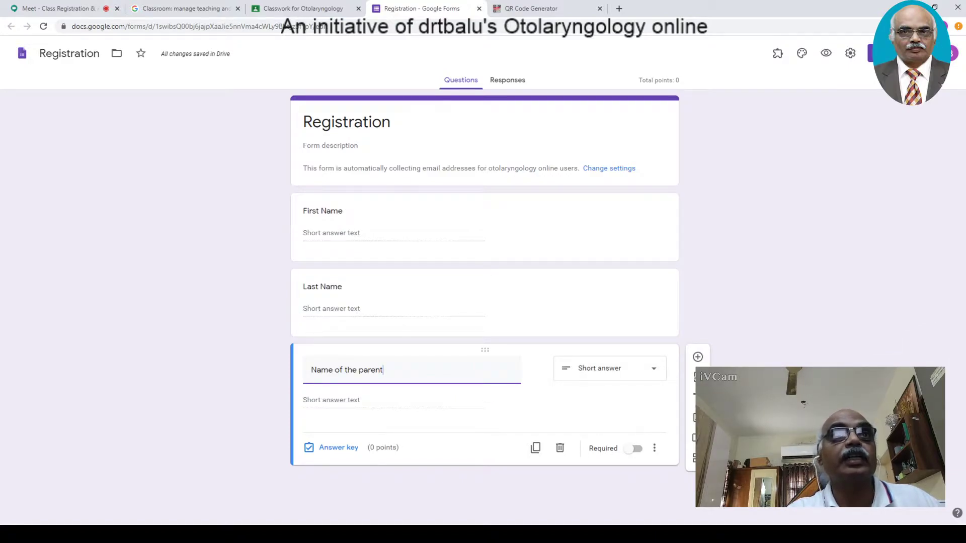
click(697, 357)
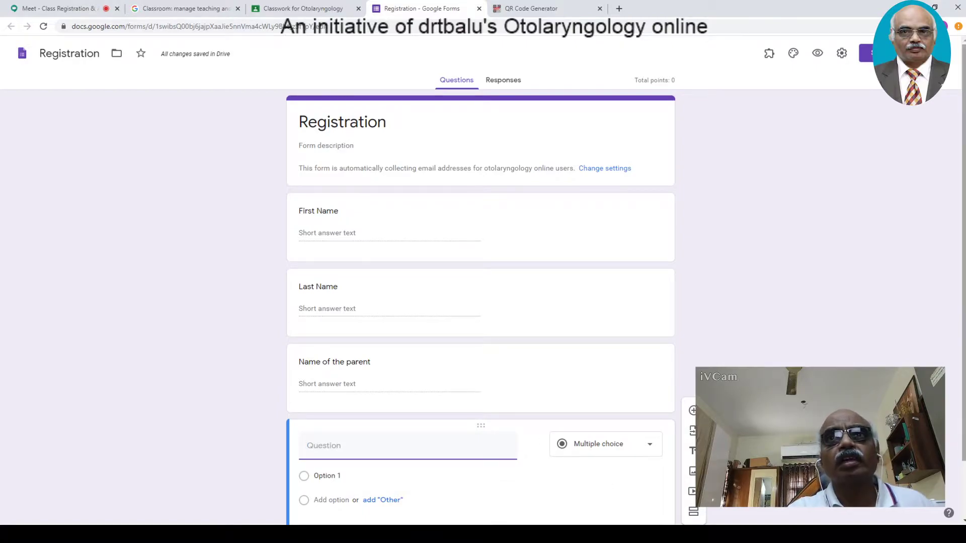
- Title the new question 'Mobile number' and keep it a short answer
drag(963, 278, 963, 337)
text(Mobile number)
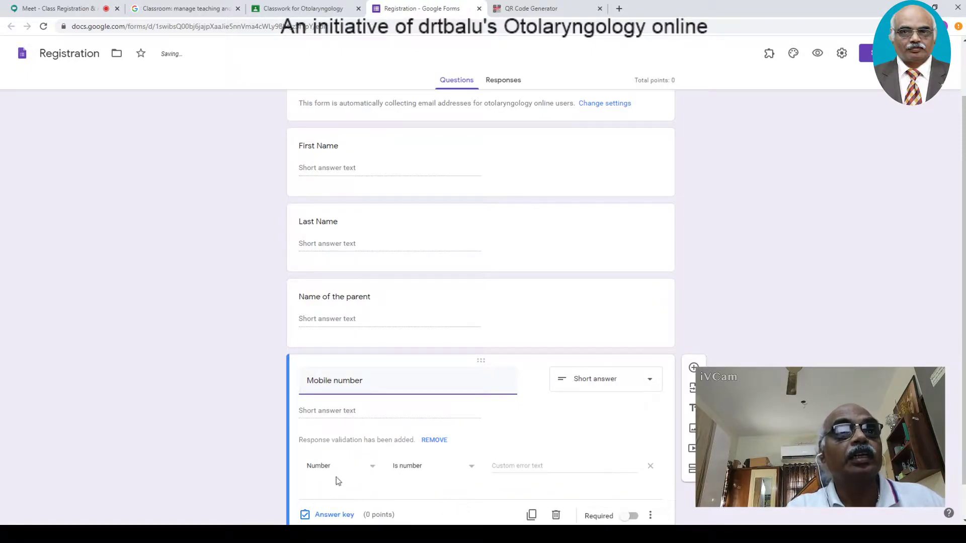
click(397, 470)
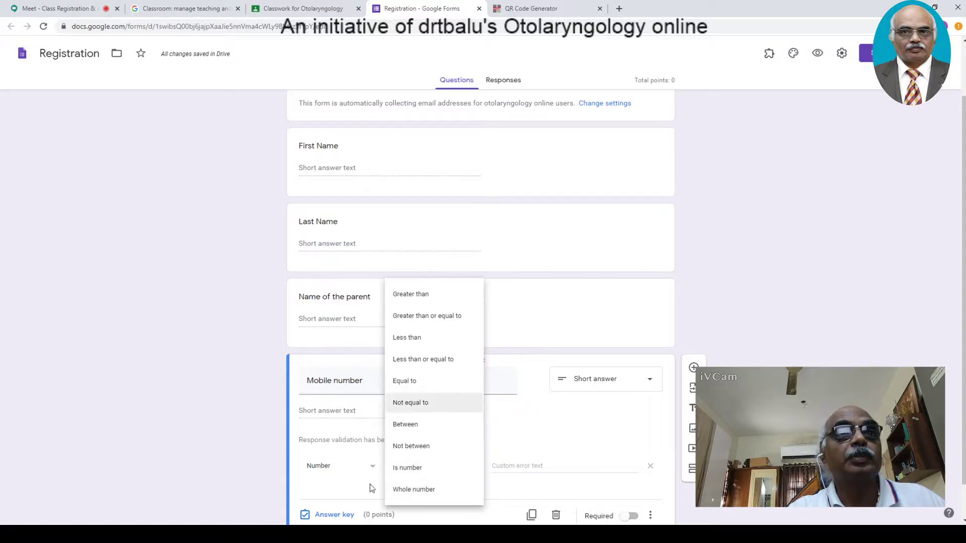
click(896, 320)
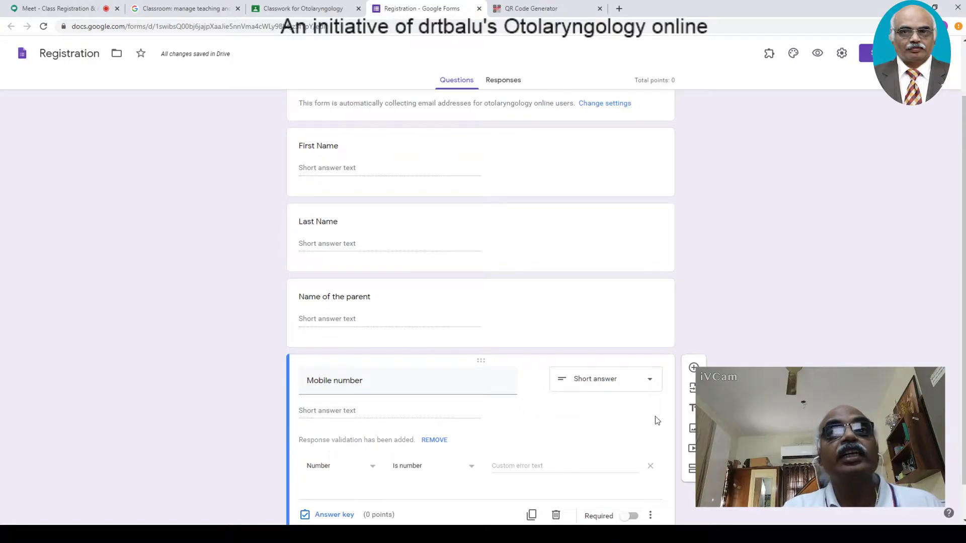
scroll(456, 441, down, 2)
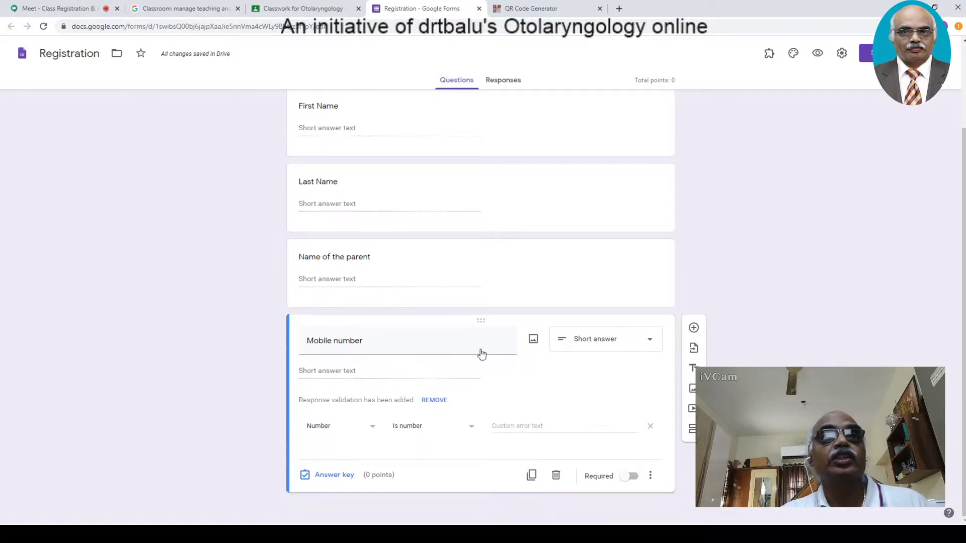
click(643, 348)
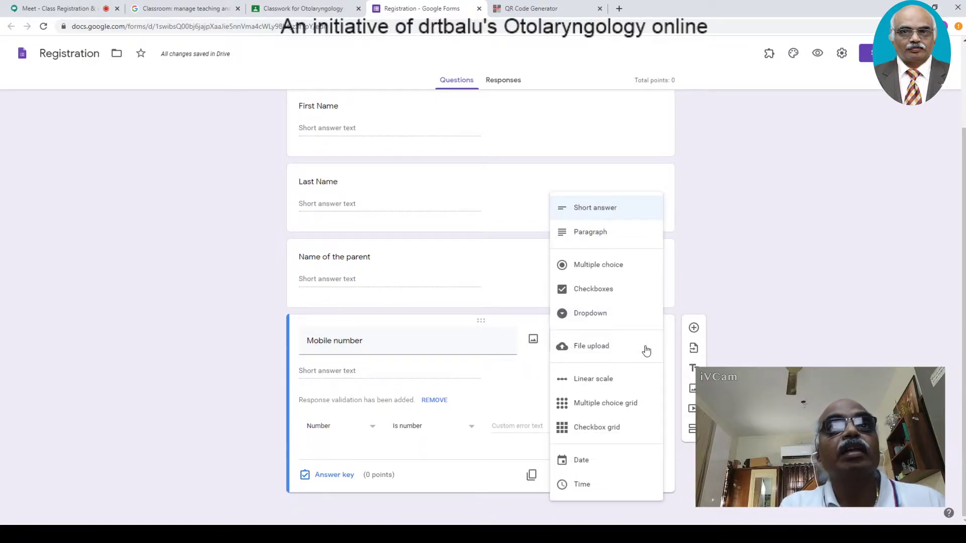
click(753, 342)
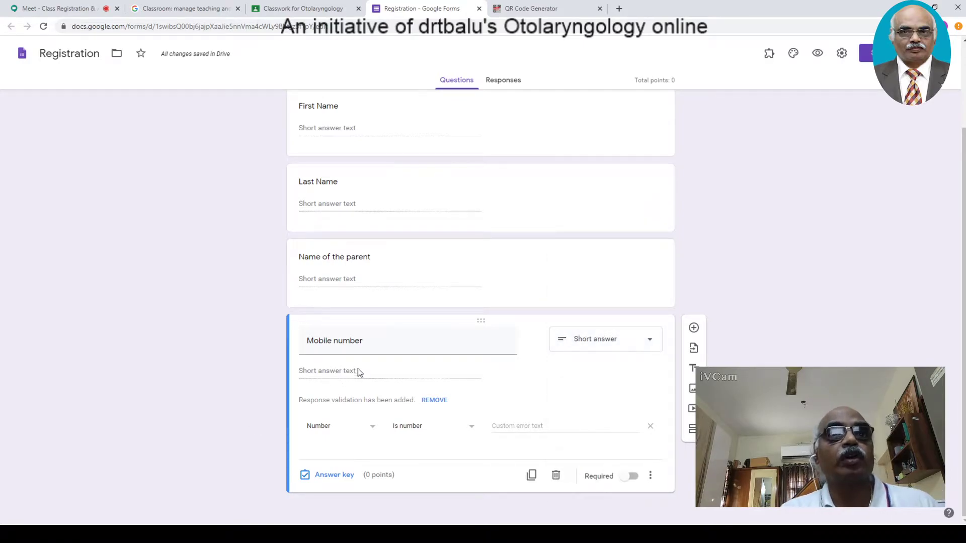
- Set Mobile number's response validation to Number, greater than 10
click(308, 428)
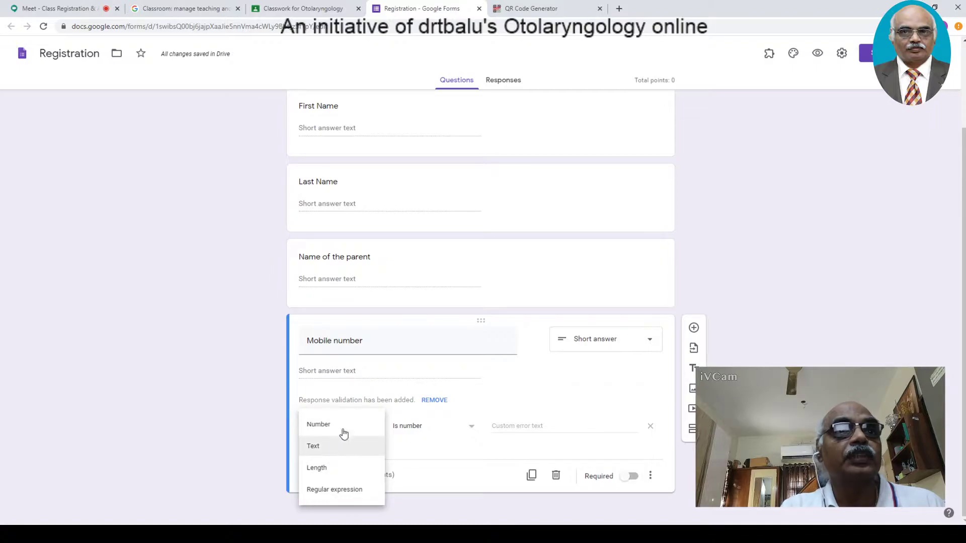
click(328, 468)
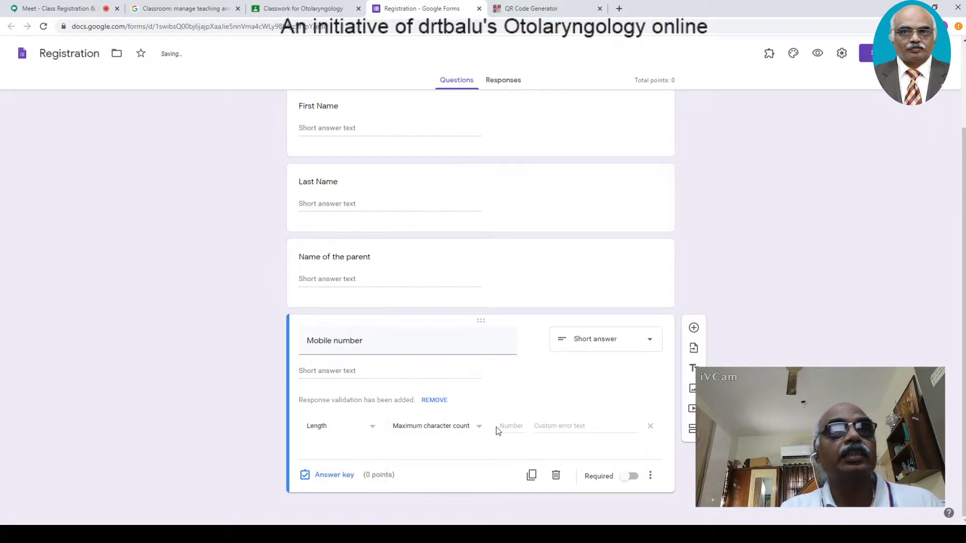
click(370, 431)
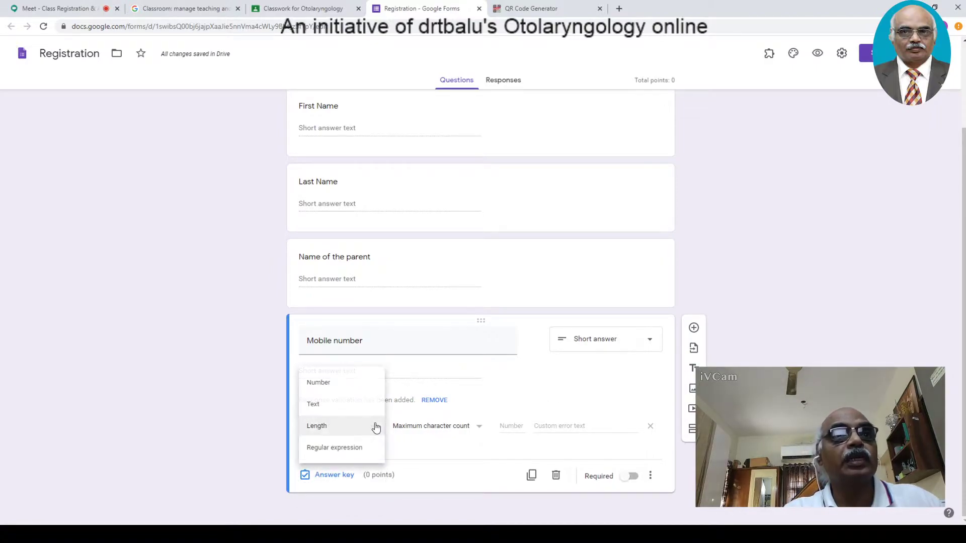
click(374, 427)
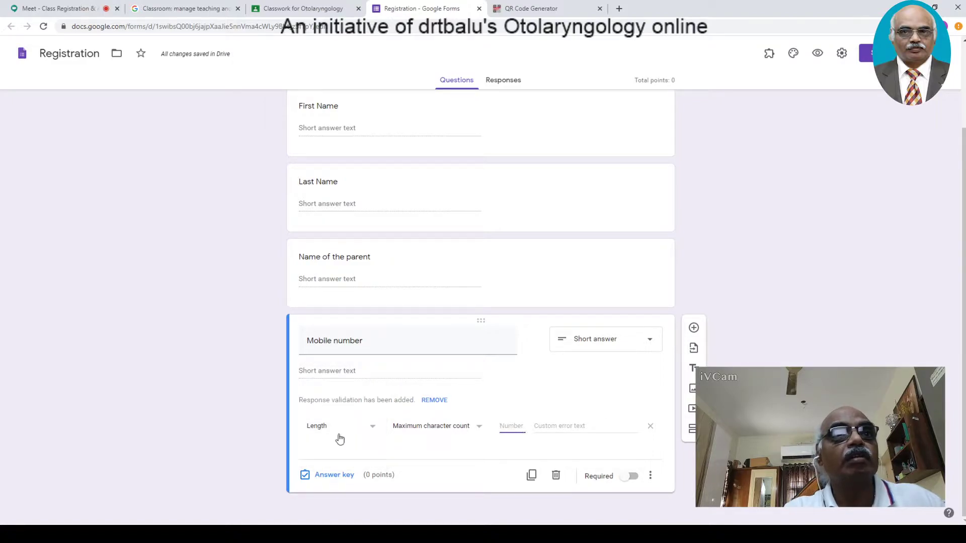
click(372, 430)
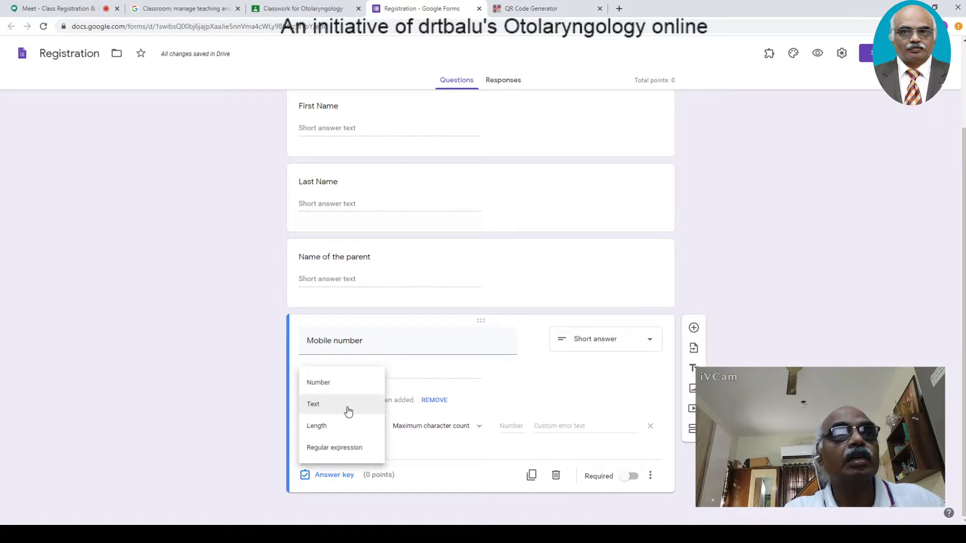
click(352, 385)
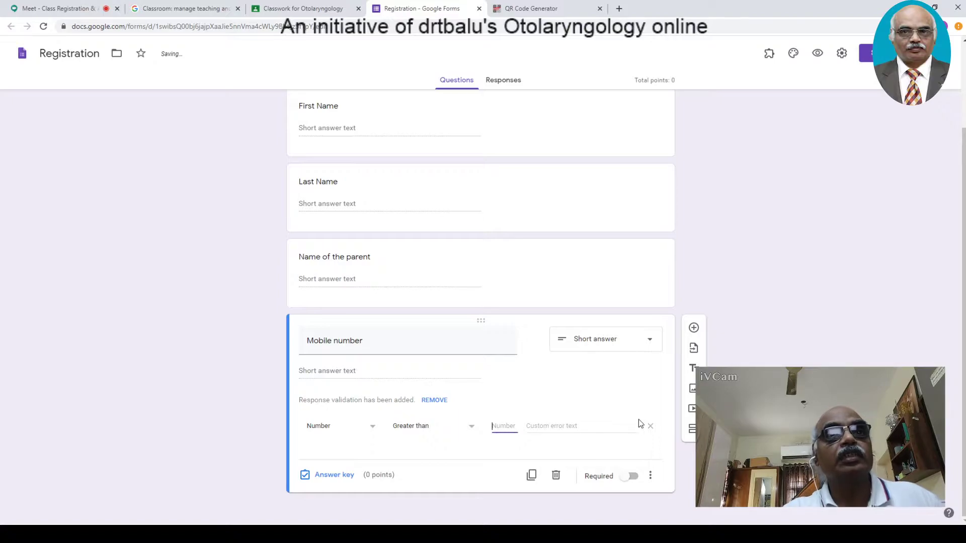
text(10)
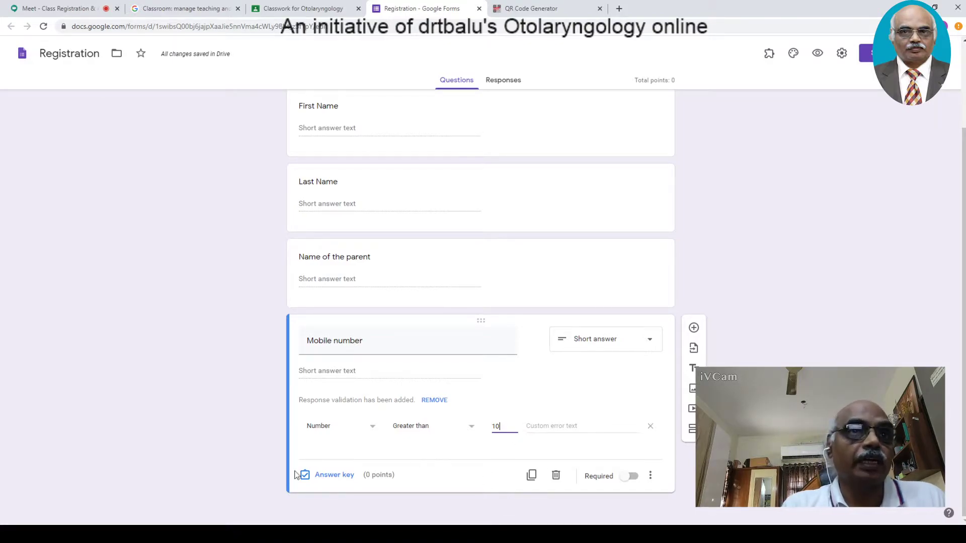
scroll(480, 302, up, 2)
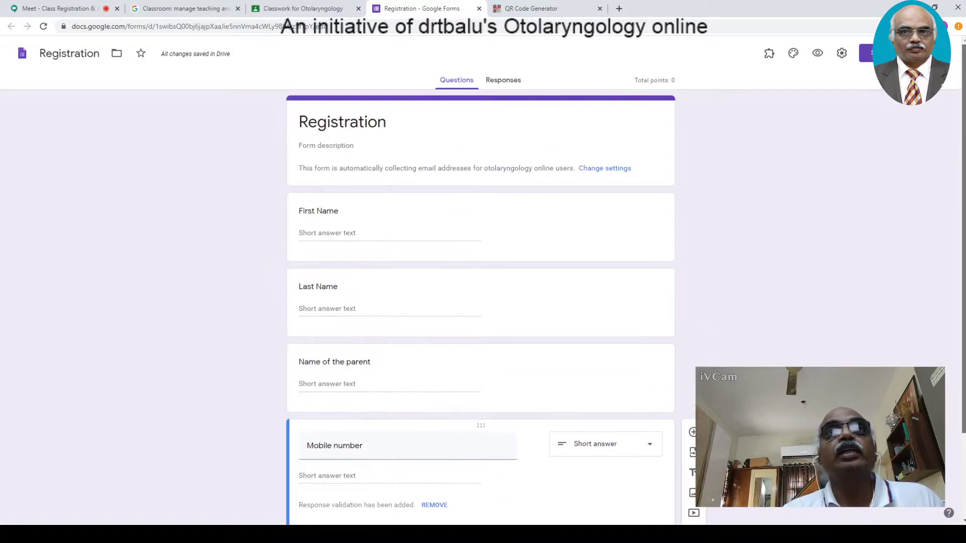
- Switch on Required for the First Name, Last Name and Name of the parent questions
click(428, 240)
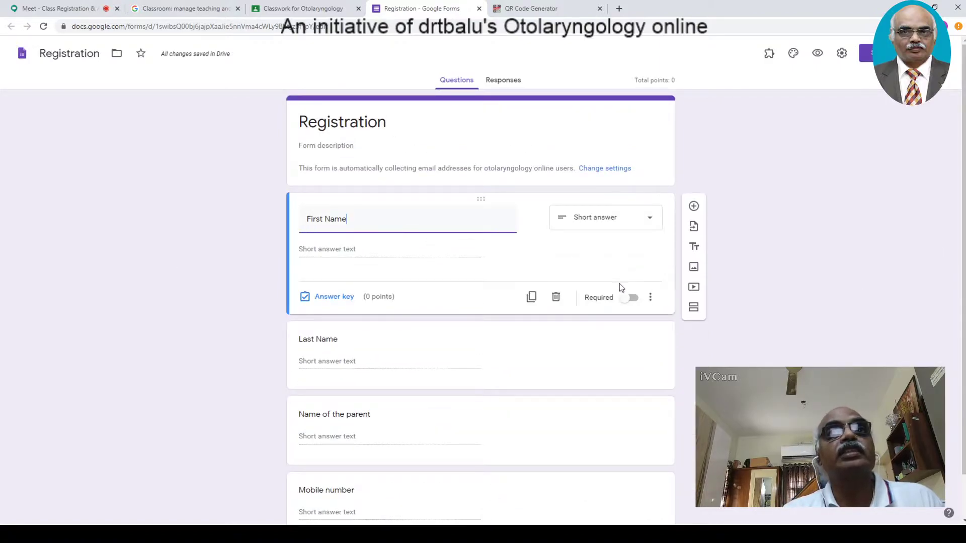
click(632, 298)
click(502, 370)
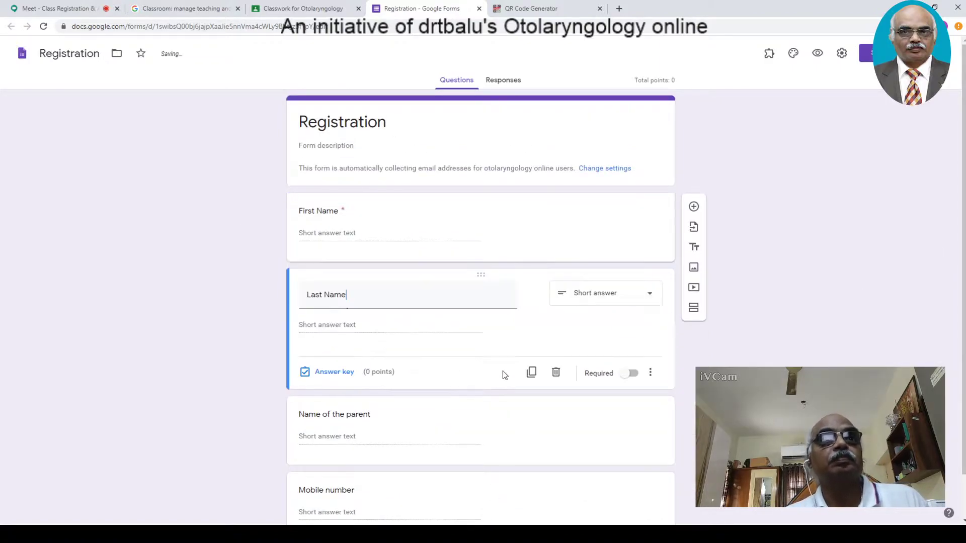
click(631, 374)
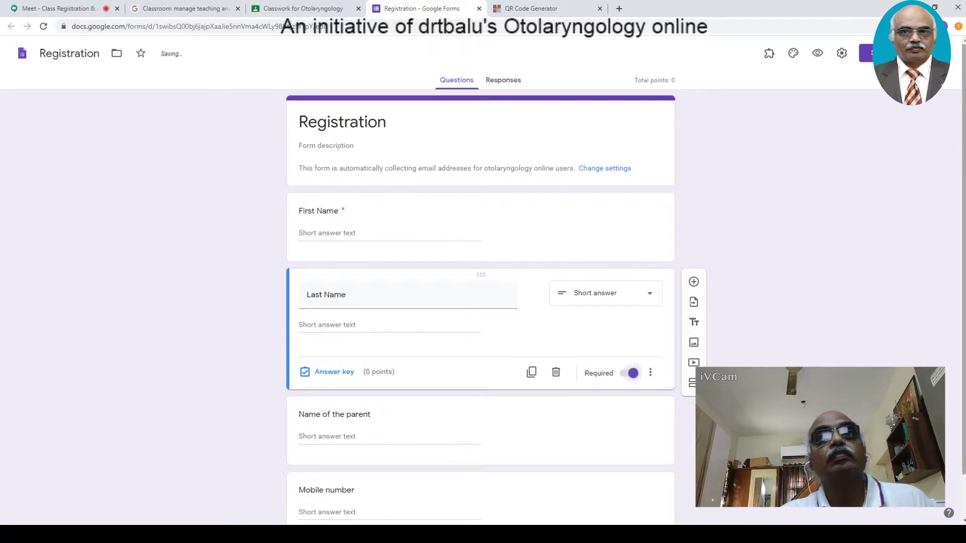
scroll(517, 481, down, 1)
click(533, 398)
click(632, 400)
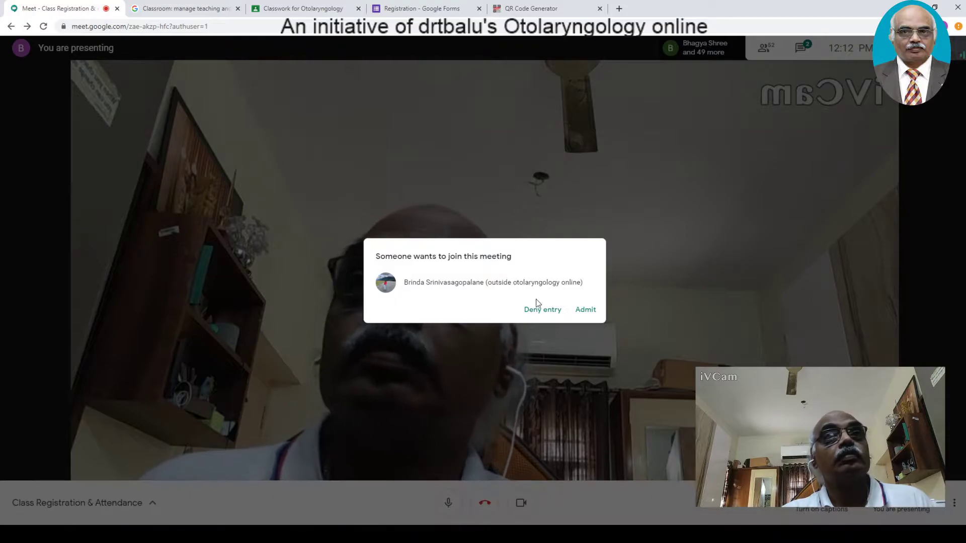
- Admit two waiting people into the Meet call and return to the Registration form
click(583, 320)
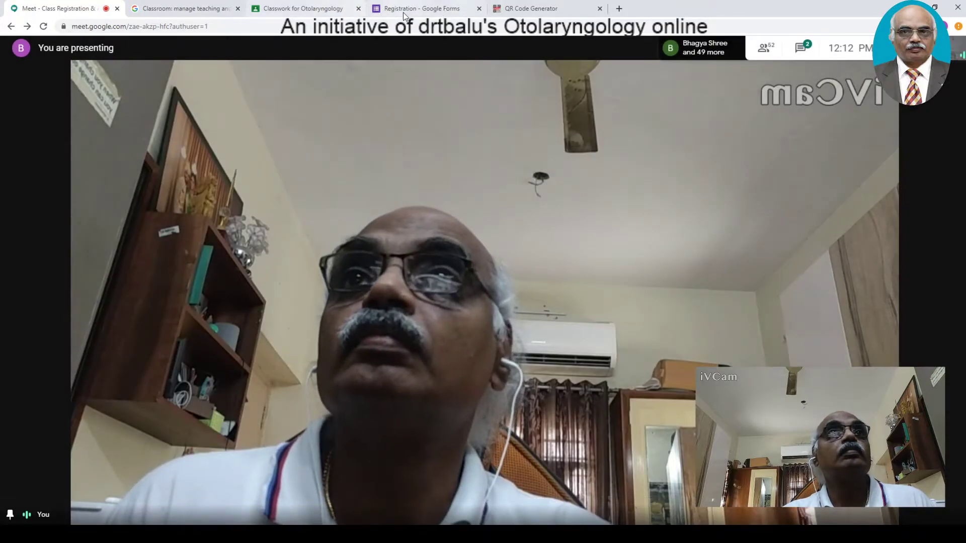
click(402, 10)
click(22, 9)
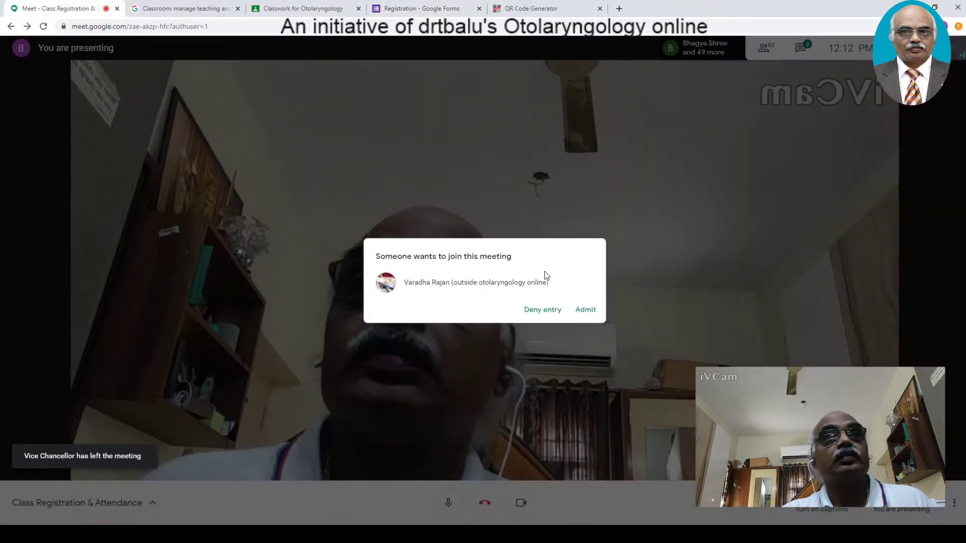
click(583, 320)
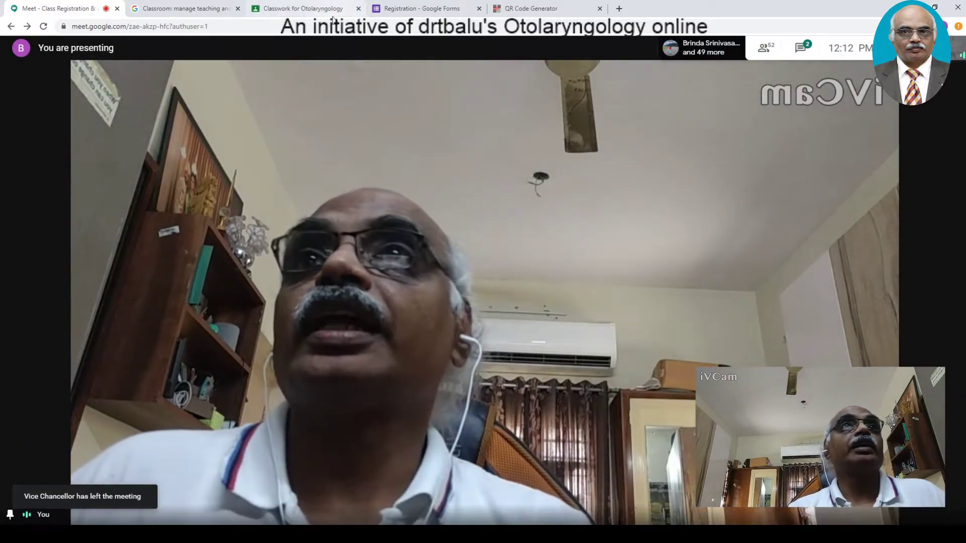
click(398, 14)
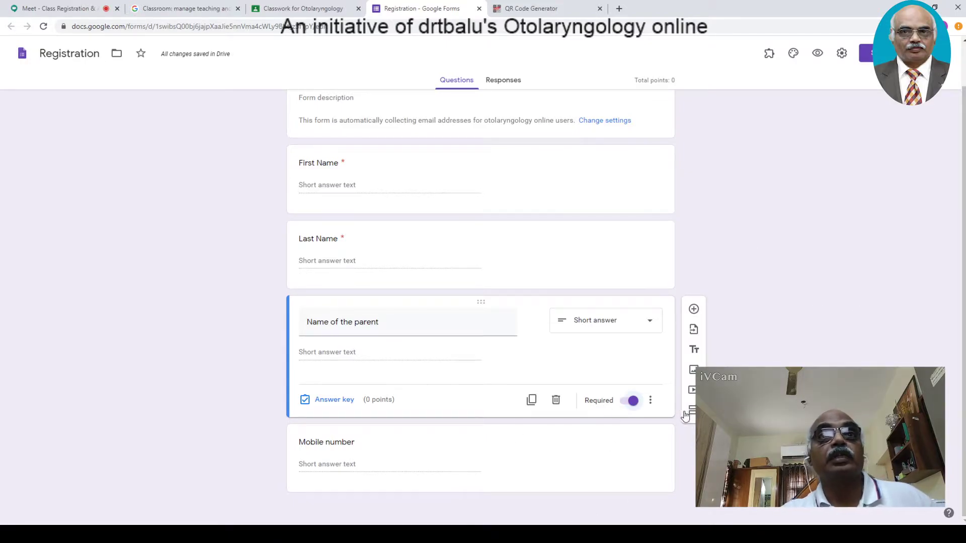
- Make the Mobile number question required
click(526, 471)
drag(964, 347, 963, 395)
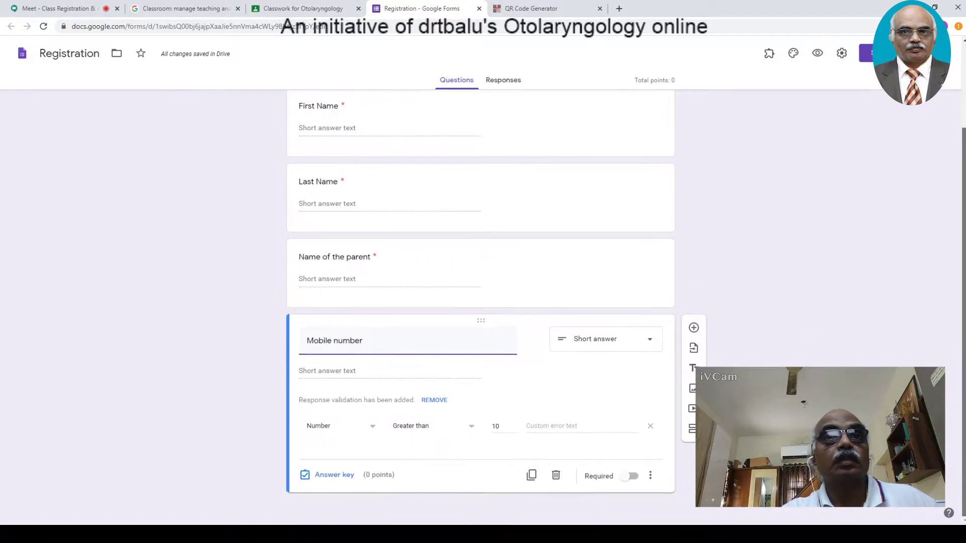
click(633, 477)
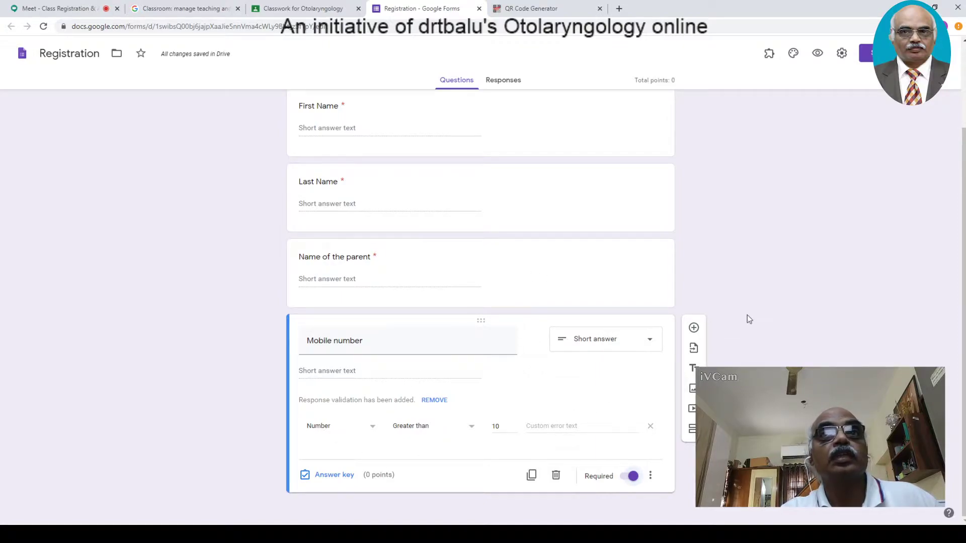
- Add a new blank multiple-choice question below Mobile number and select its title
click(695, 329)
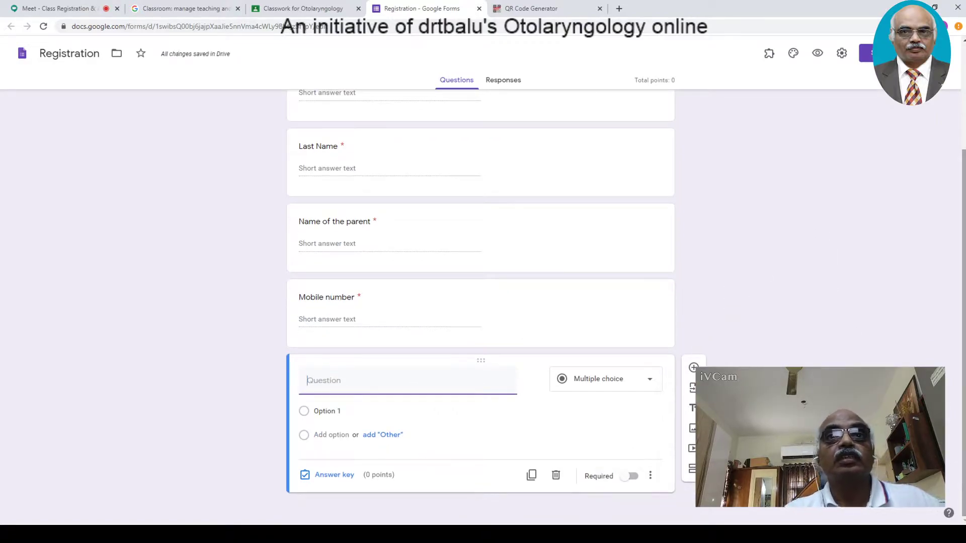
click(650, 477)
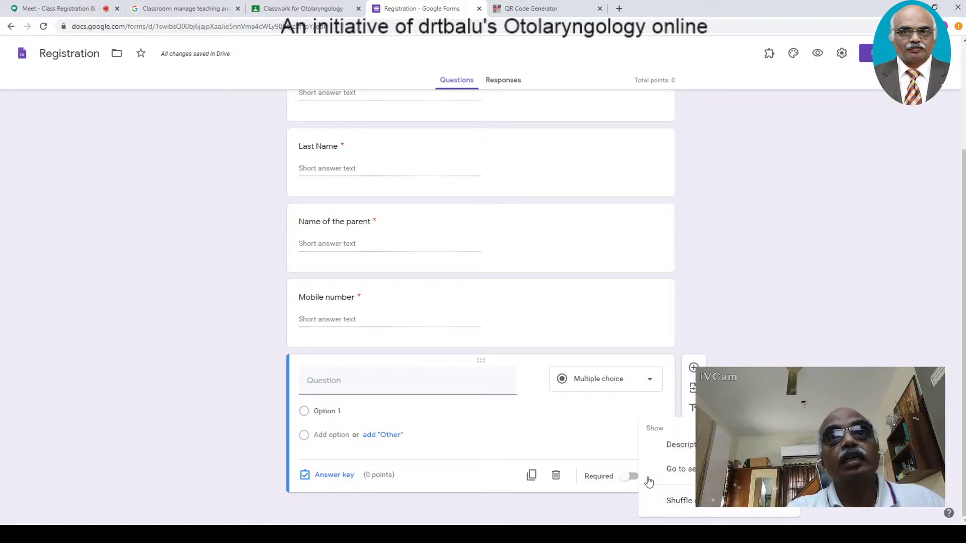
click(841, 362)
click(422, 392)
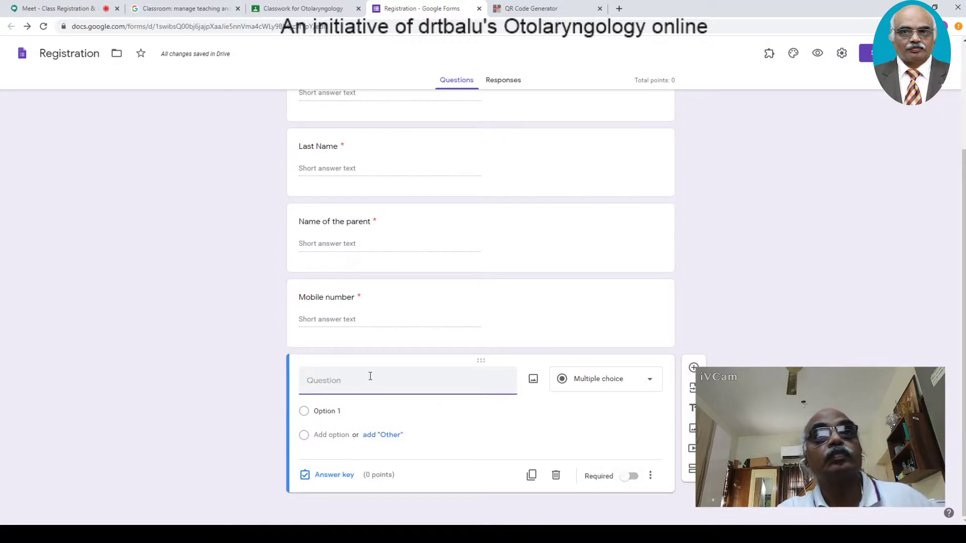
- Make the new question required and change it to File upload, accepting the Drive upload notice
click(647, 479)
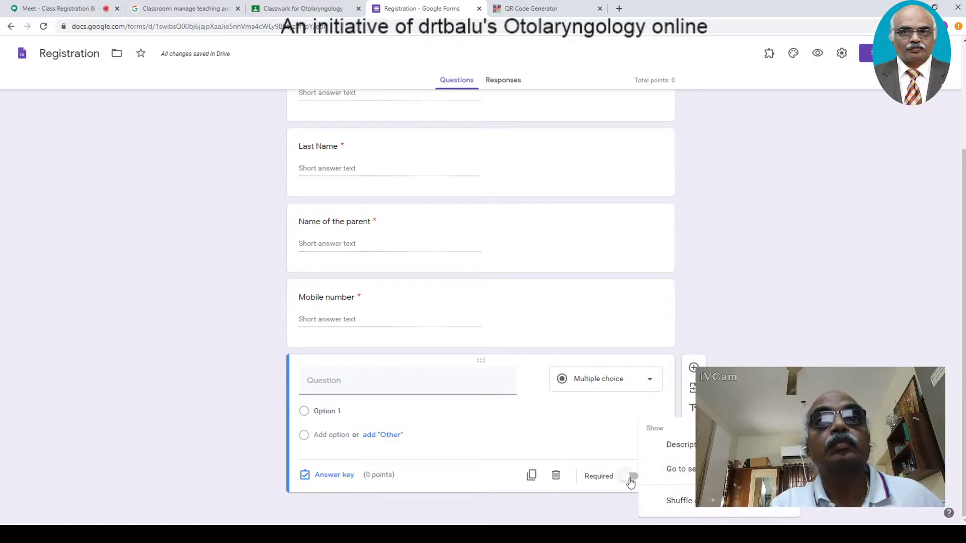
click(607, 451)
click(632, 477)
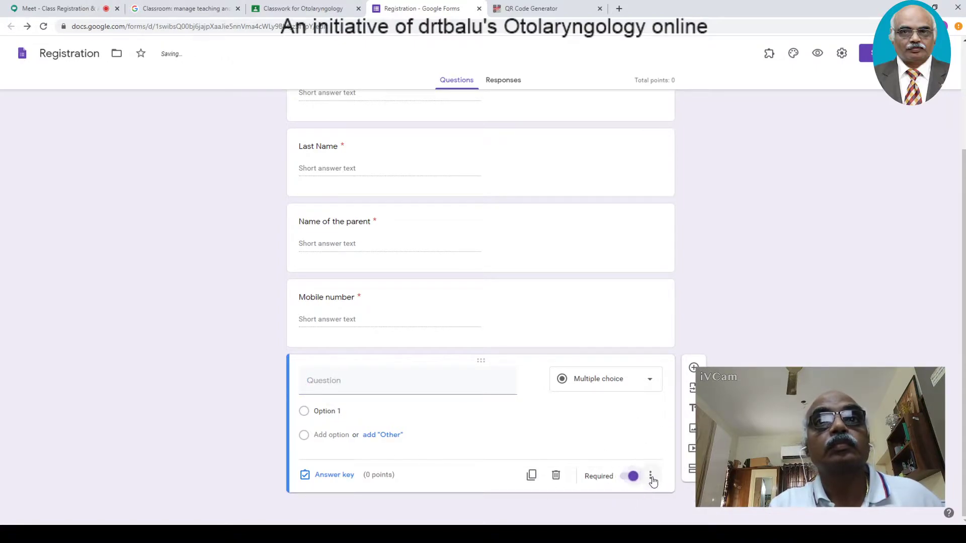
click(650, 381)
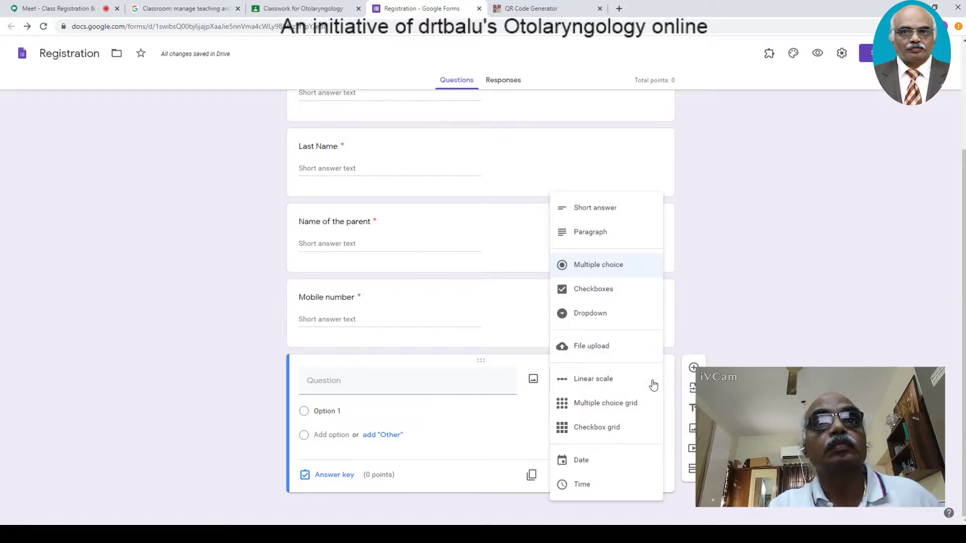
click(604, 354)
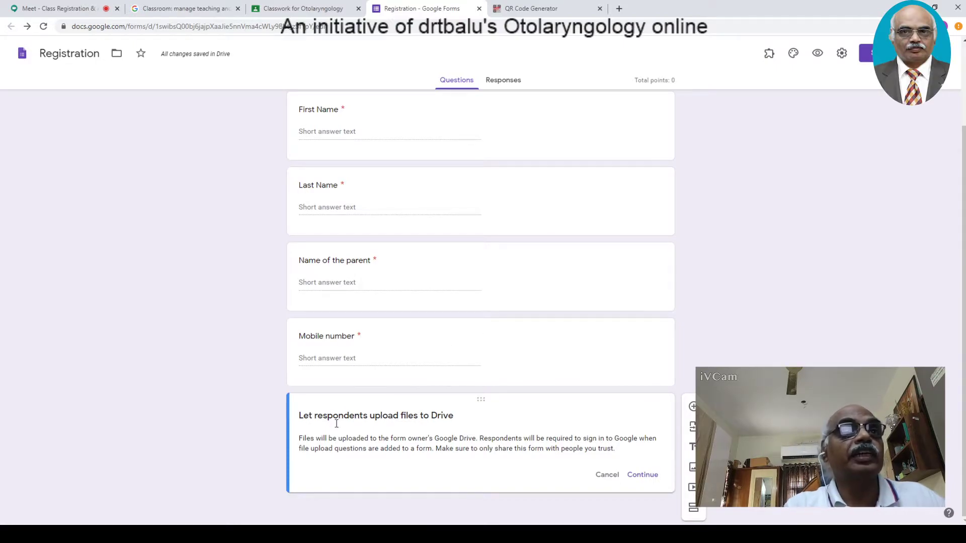
click(644, 475)
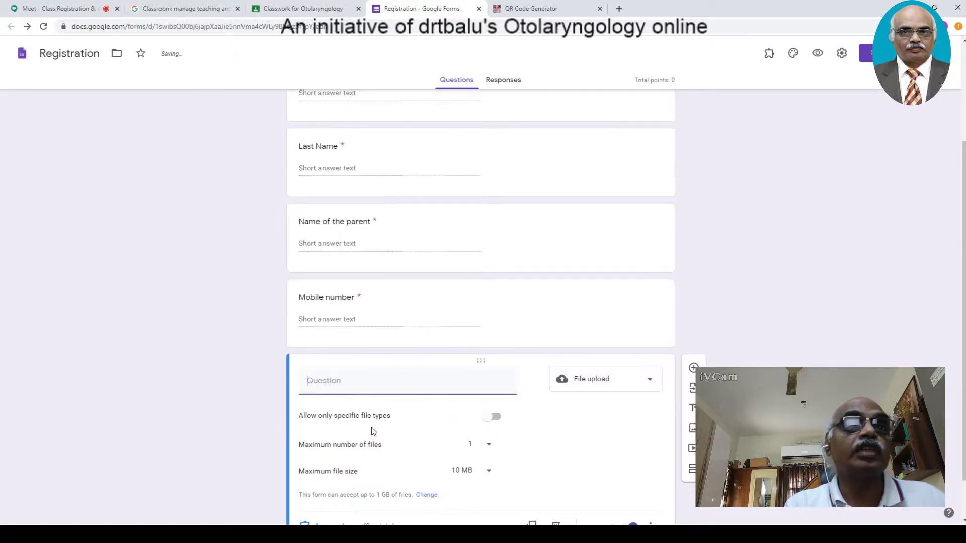
- Title the upload question 'Please upload yr pp photograph'
click(408, 380)
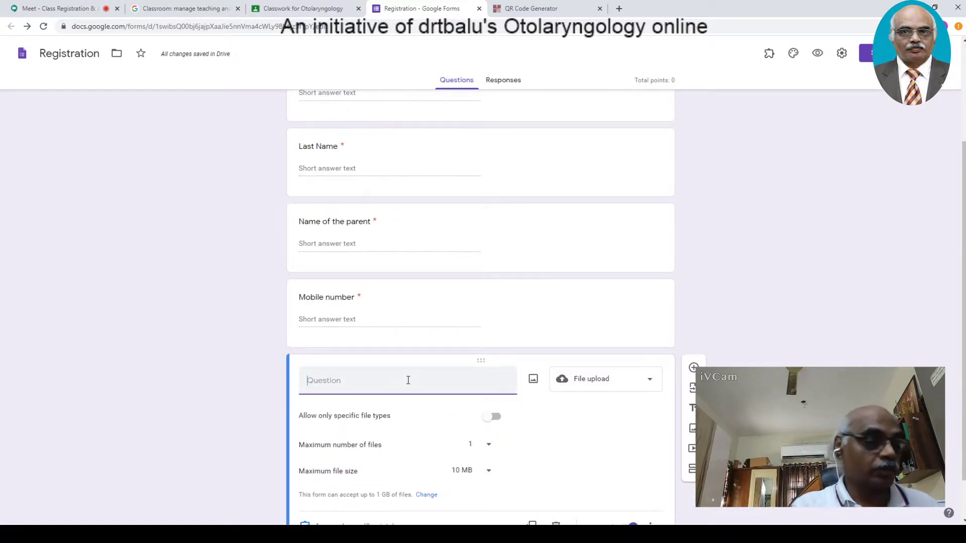
text(P()
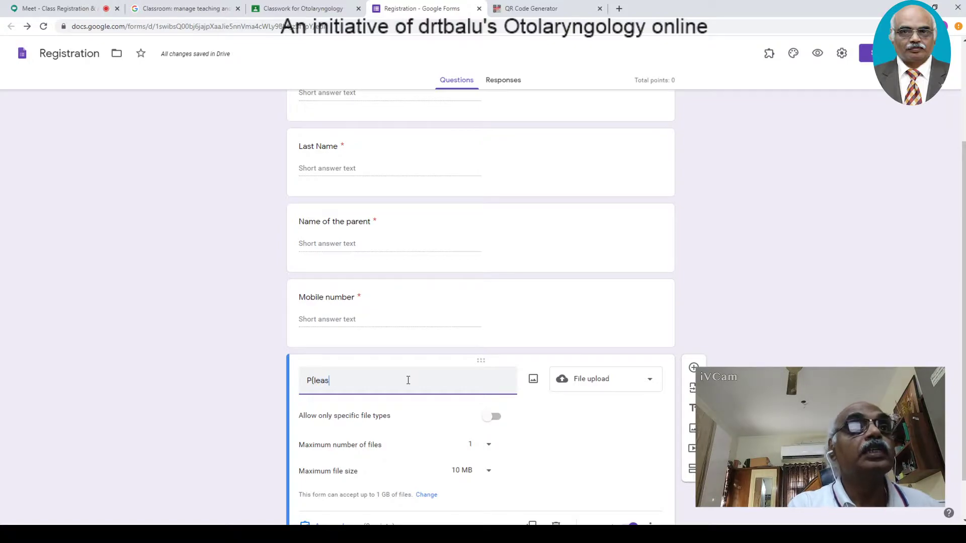
text(lea)
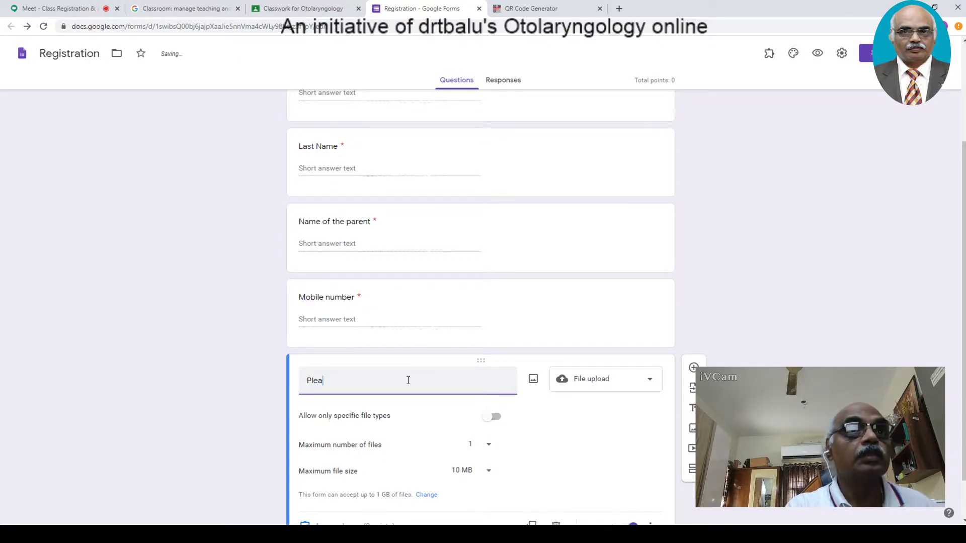
key(BackSpace)
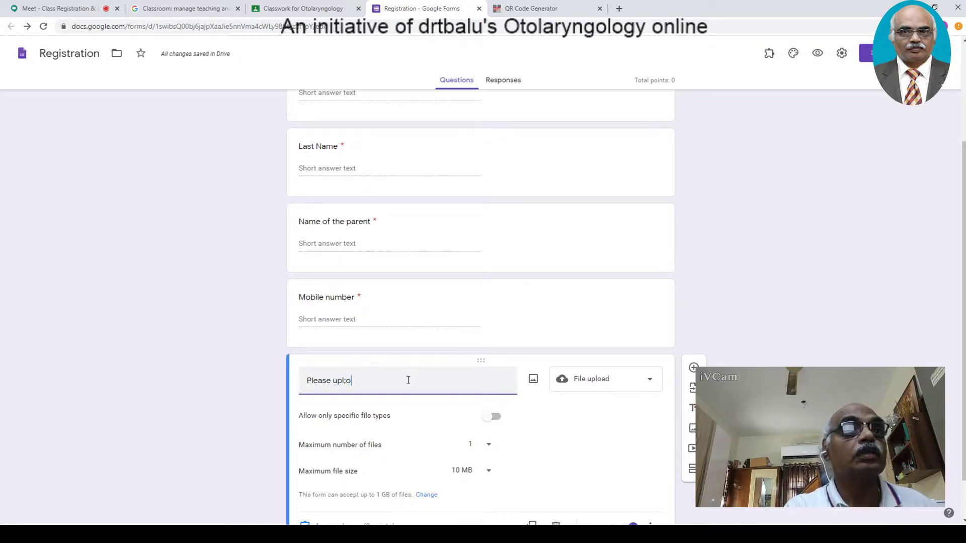
text(oad yr pp)
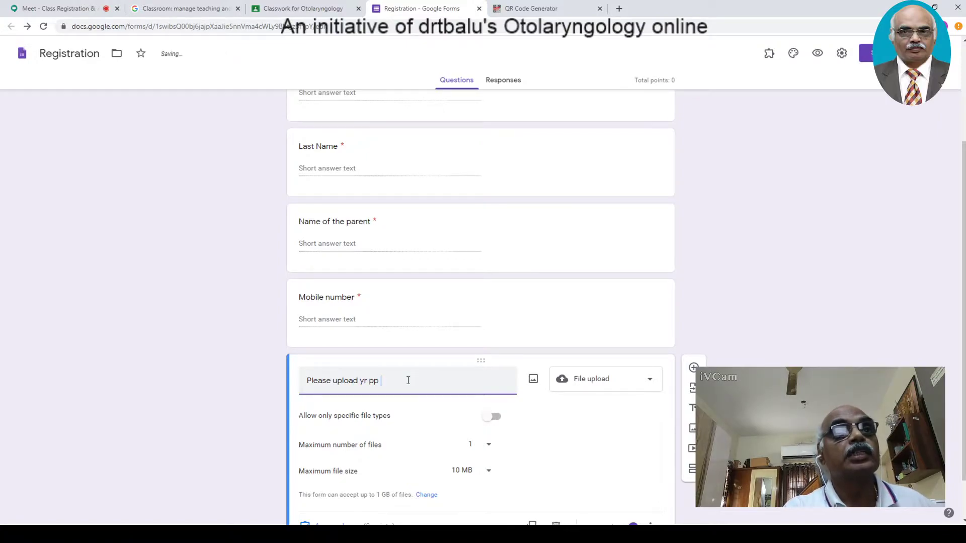
text( photograph)
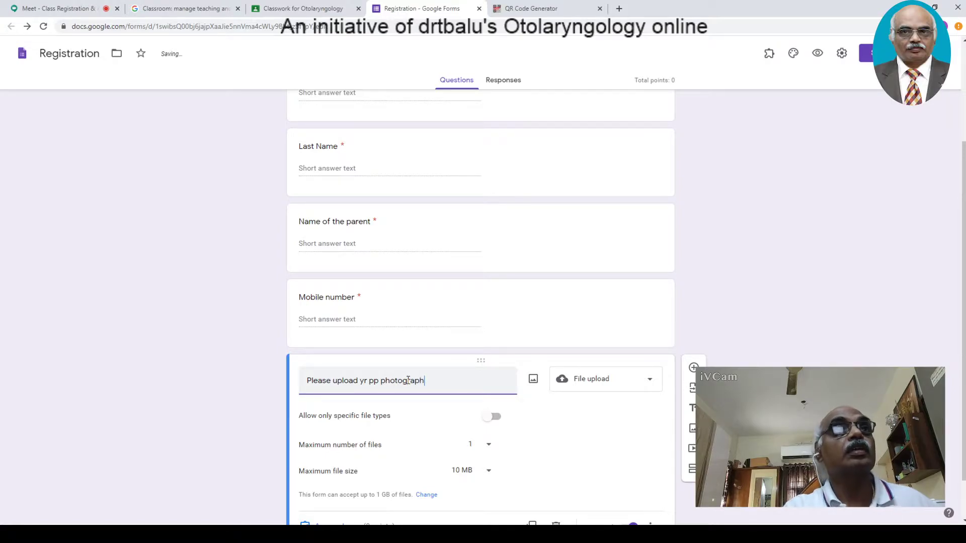
- Admit the waiting participant in Meet, then return to the Registration form's upload question
click(33, 8)
click(586, 310)
click(308, 9)
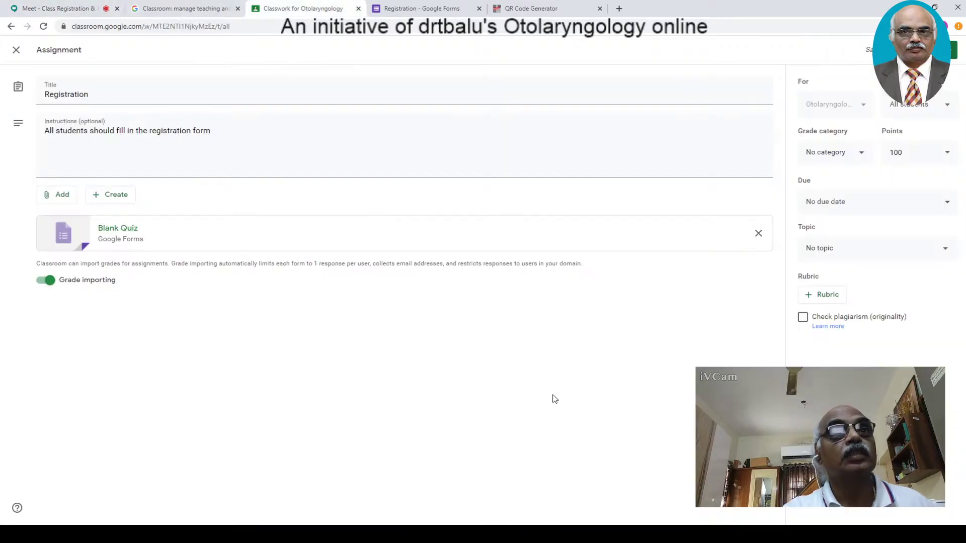
click(422, 9)
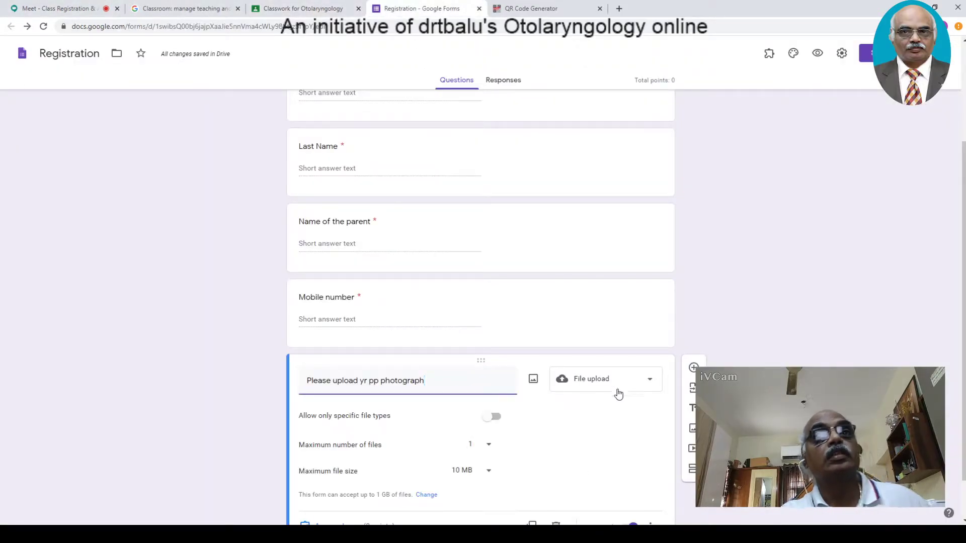
scroll(624, 392, down, 1)
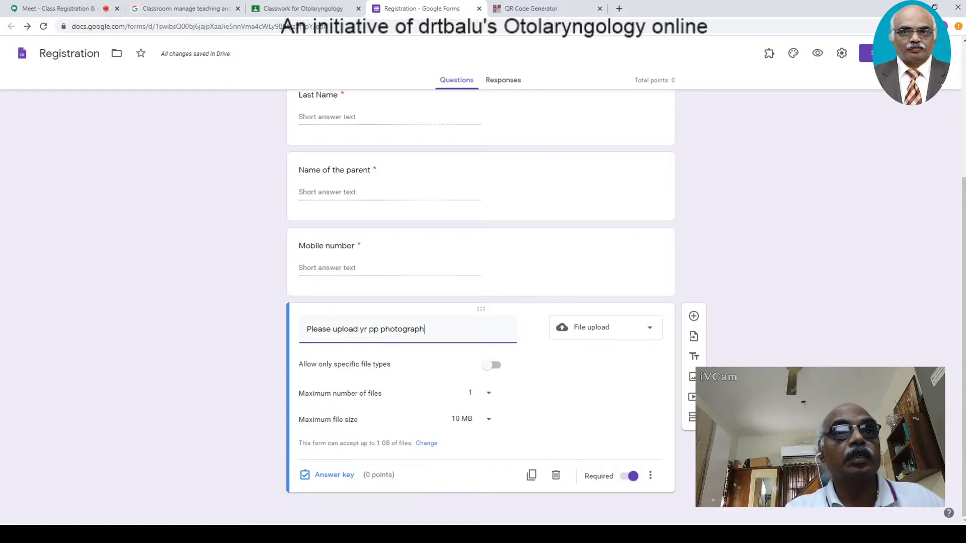
click(779, 310)
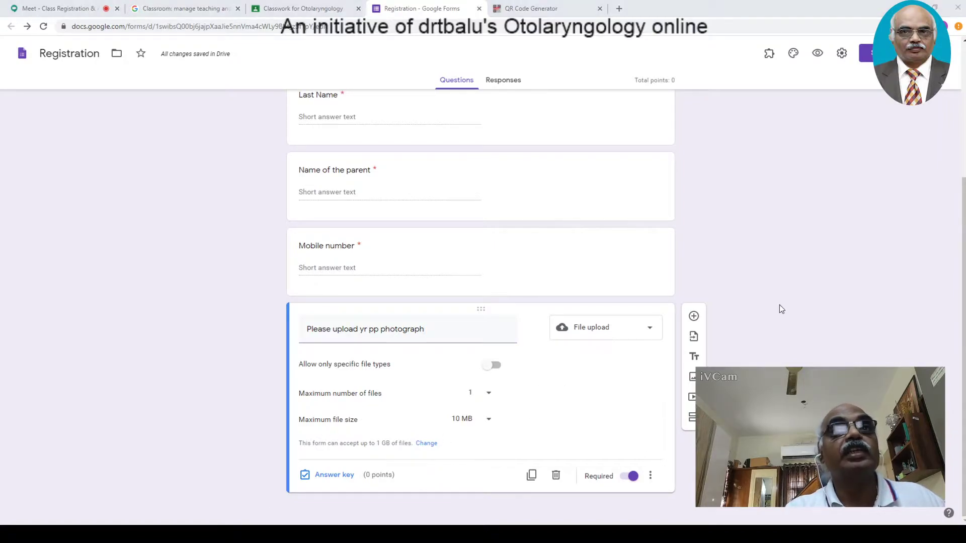
click(770, 13)
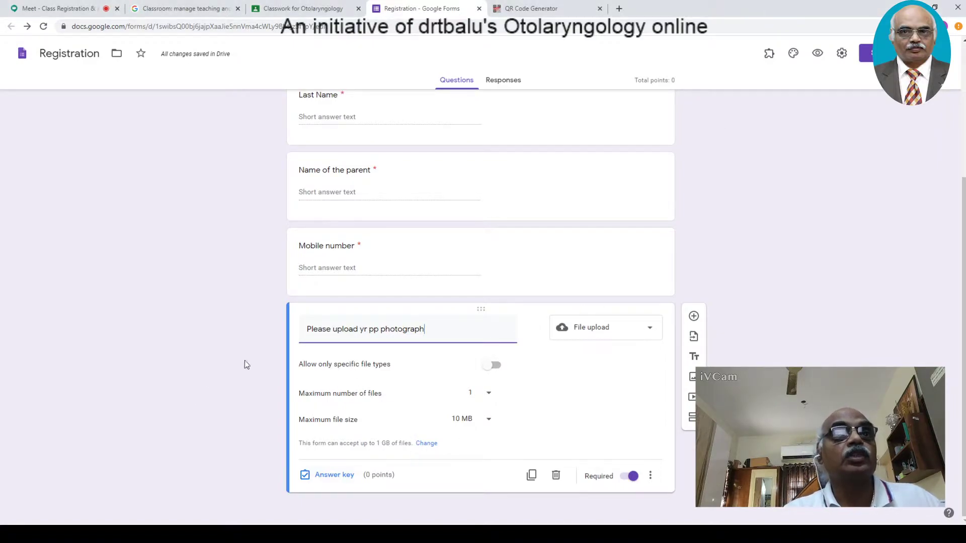
- Allow only Image file types with a 1 MB maximum file size for the photo upload
click(496, 371)
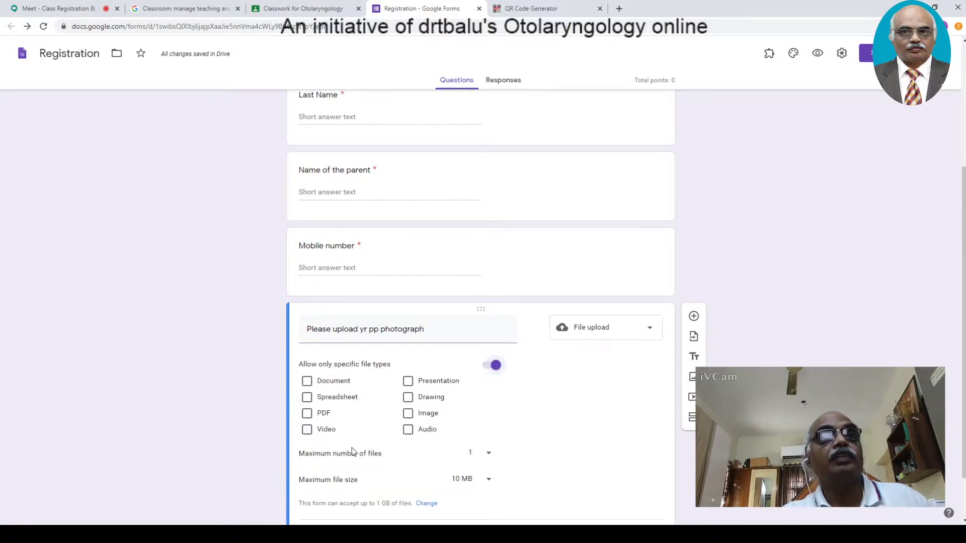
click(408, 413)
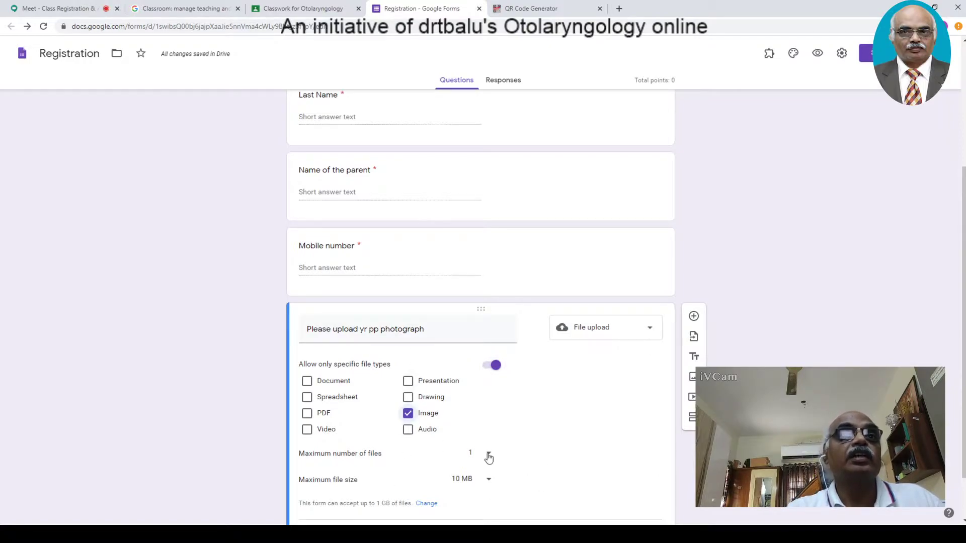
click(491, 487)
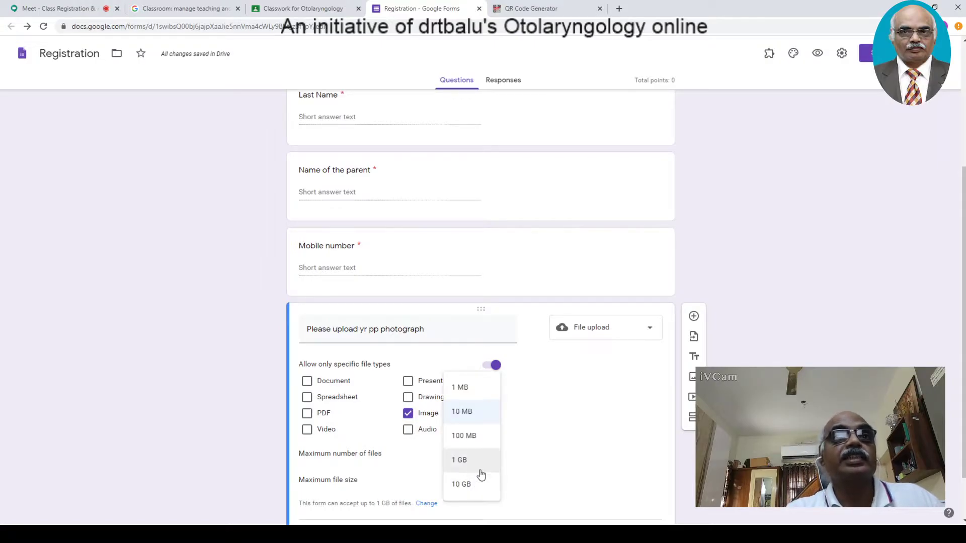
click(467, 389)
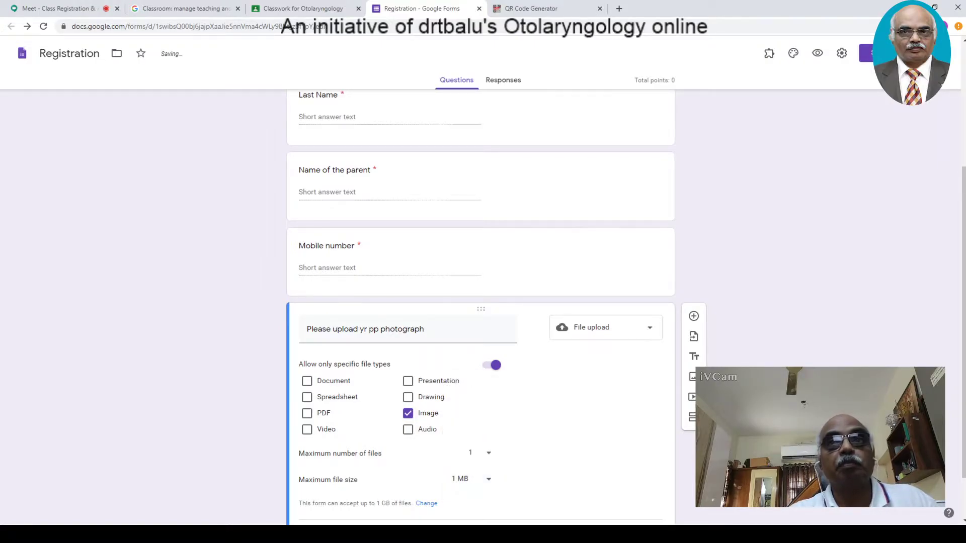
scroll(963, 409, down, 1)
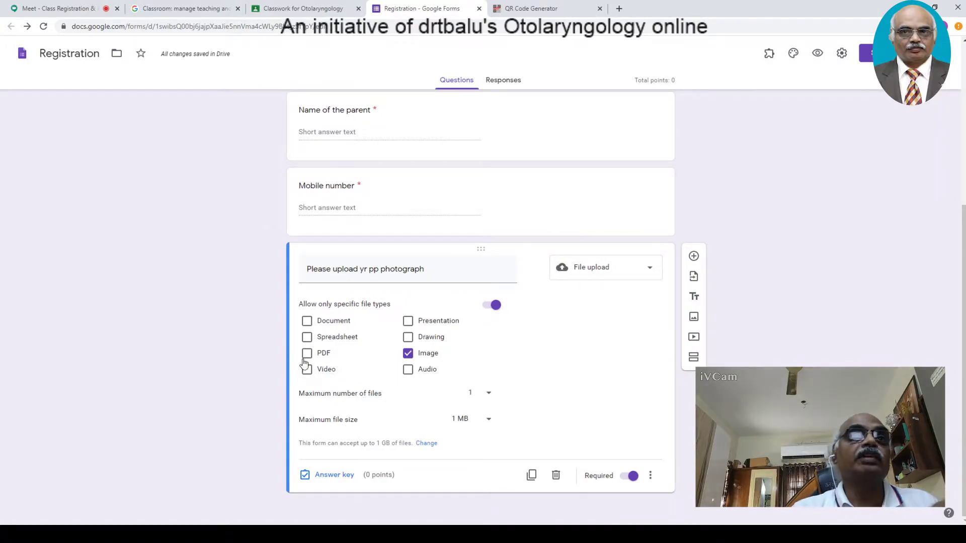
mouse_move(311, 275)
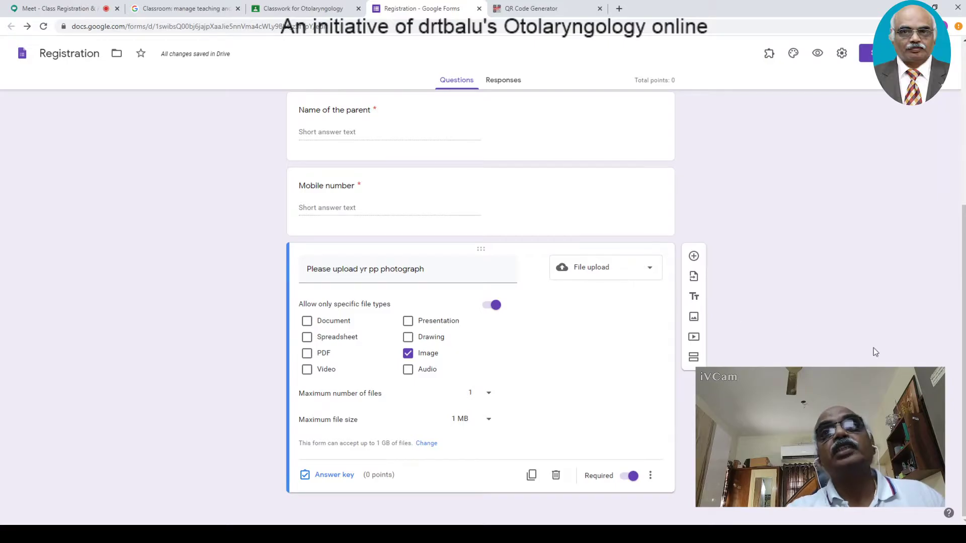
scroll(954, 357, up, 5)
scroll(956, 343, down, 3)
scroll(956, 340, down, 2)
scroll(157, 522, up, 5)
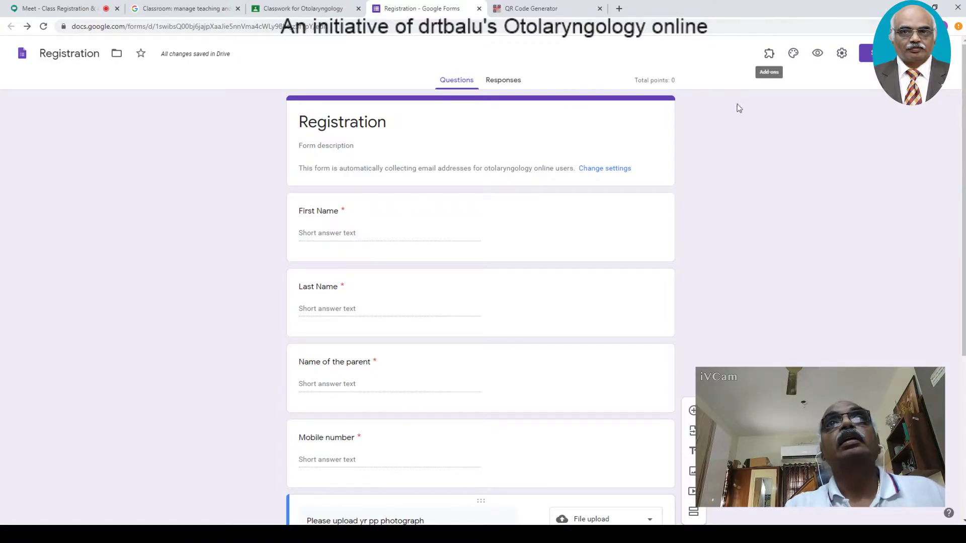
- Admit the Meet participant, then open the form's theme options and choose a header image
click(795, 55)
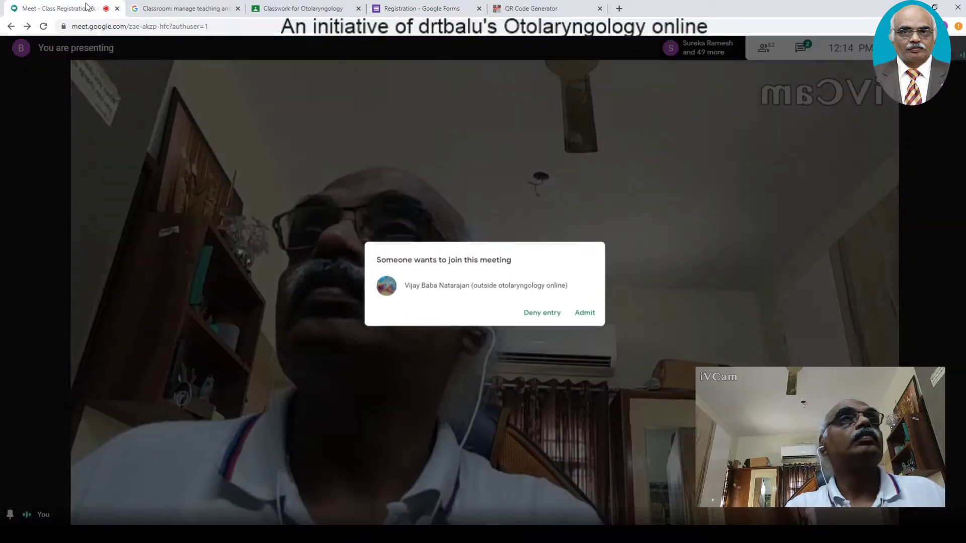
click(75, 9)
click(583, 310)
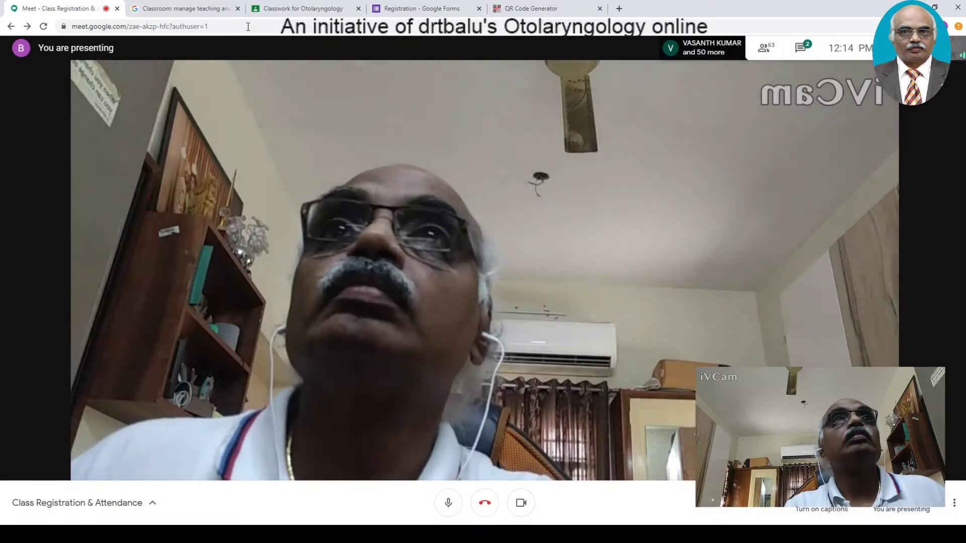
click(408, 10)
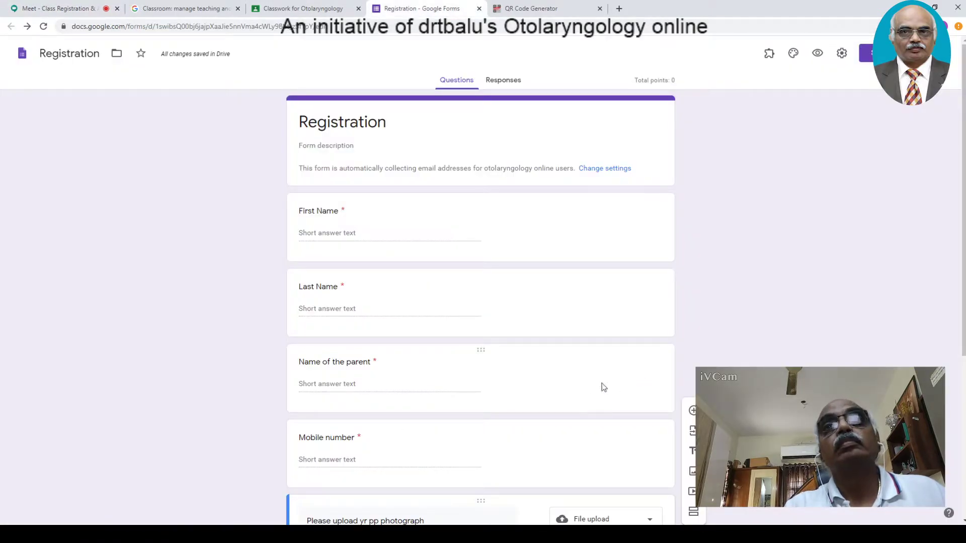
click(794, 54)
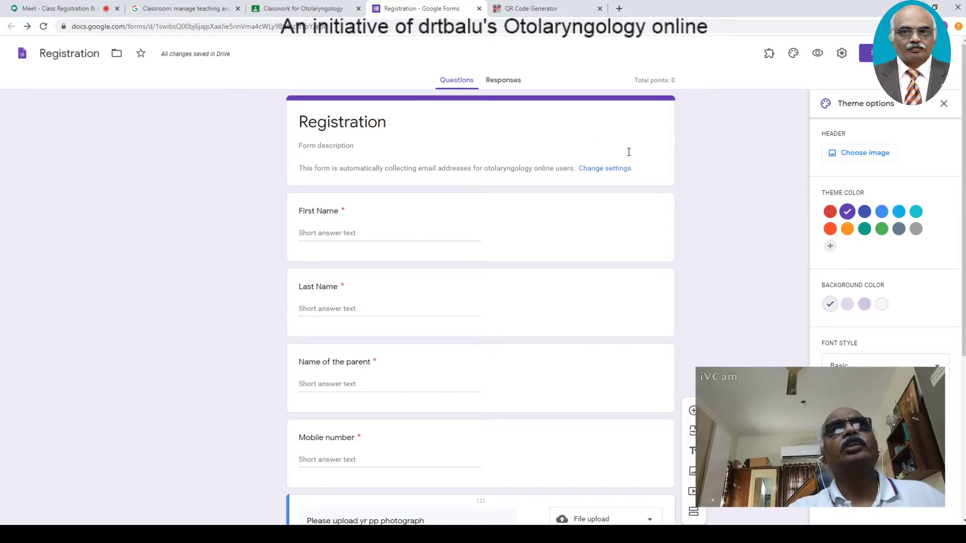
click(877, 157)
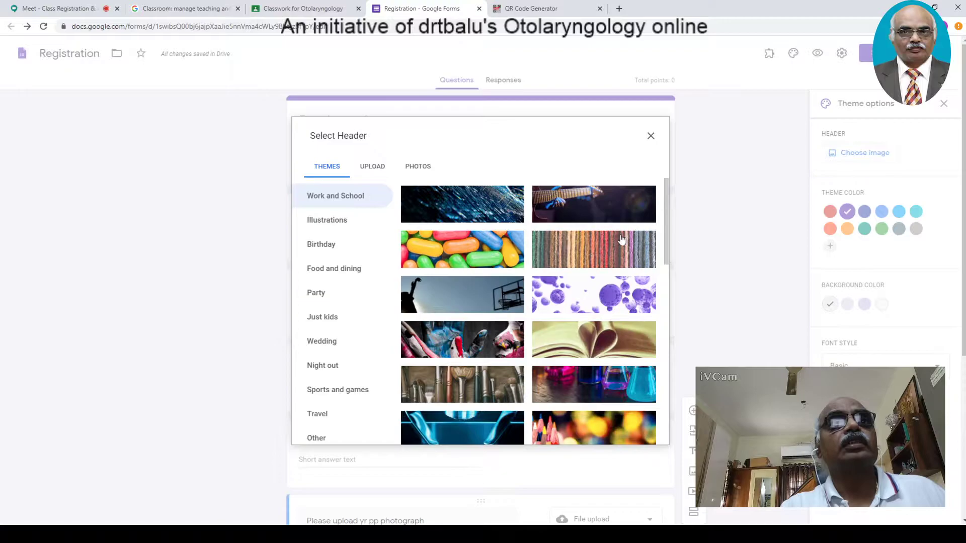
- Insert the bookshelf picture from the theme gallery as the form header
drag(666, 232, 653, 431)
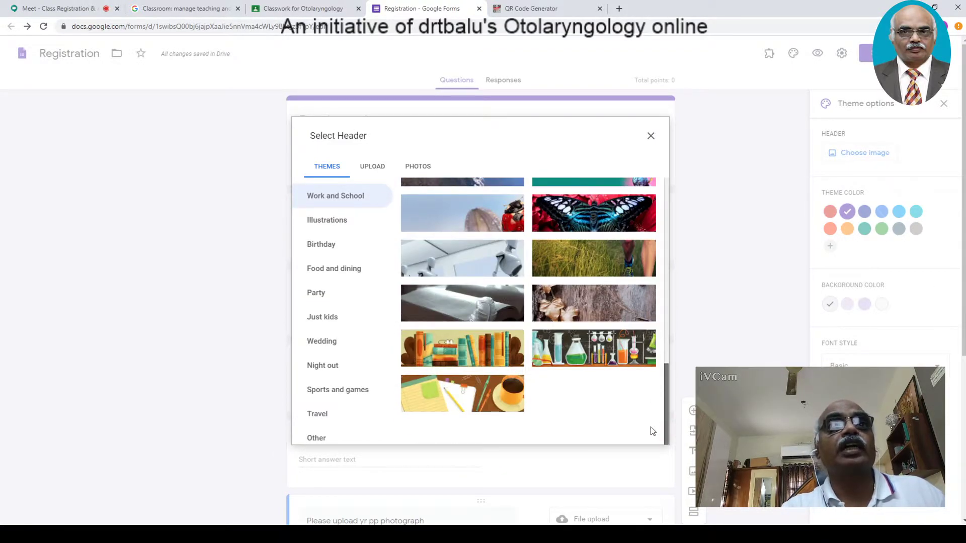
click(481, 368)
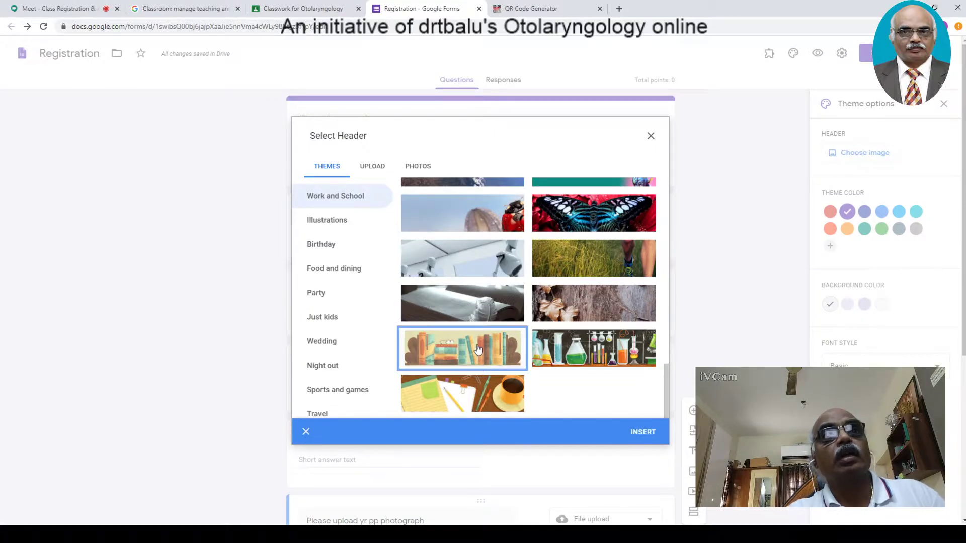
click(643, 434)
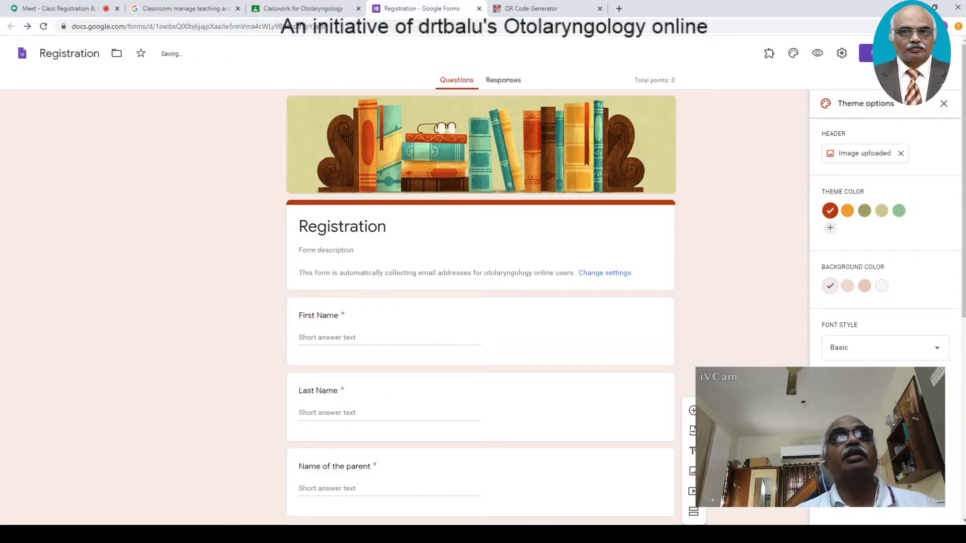
scroll(949, 274, down, 7)
scroll(956, 306, up, 7)
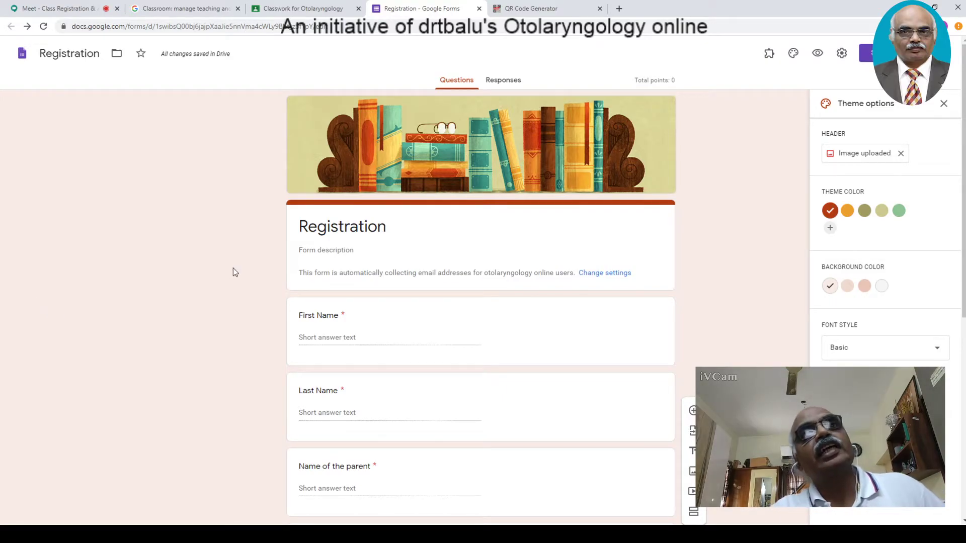
- Admit the waiting Meet participant, then return to review the rust-brown themed form
click(59, 9)
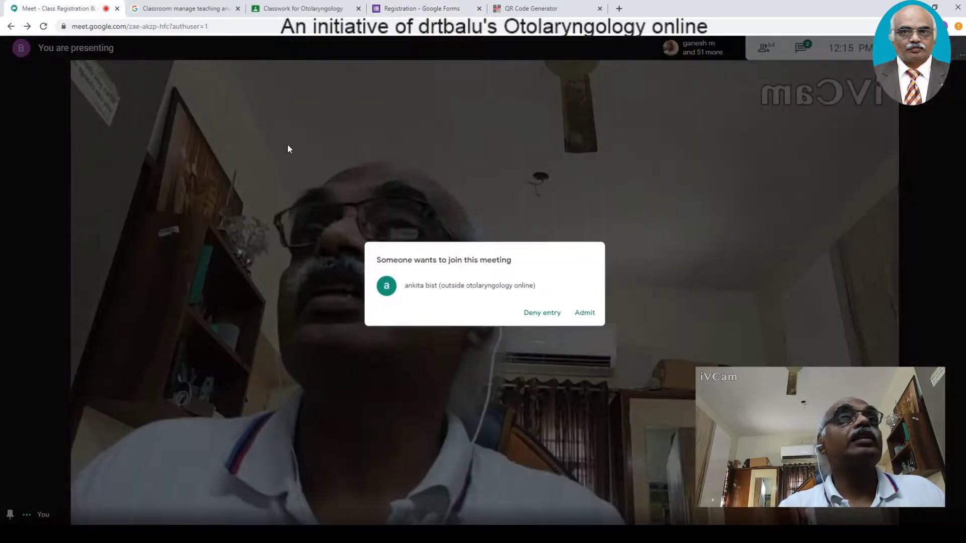
click(587, 310)
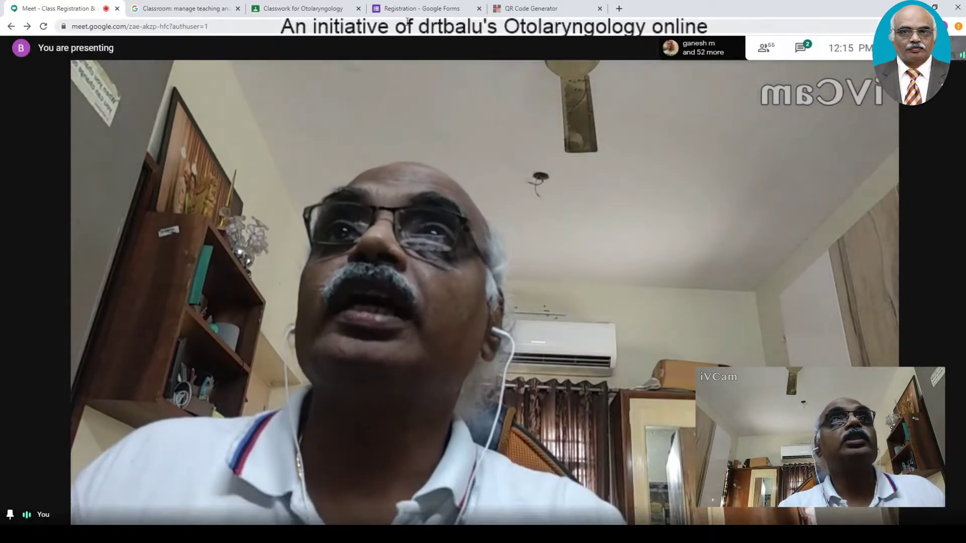
click(438, 10)
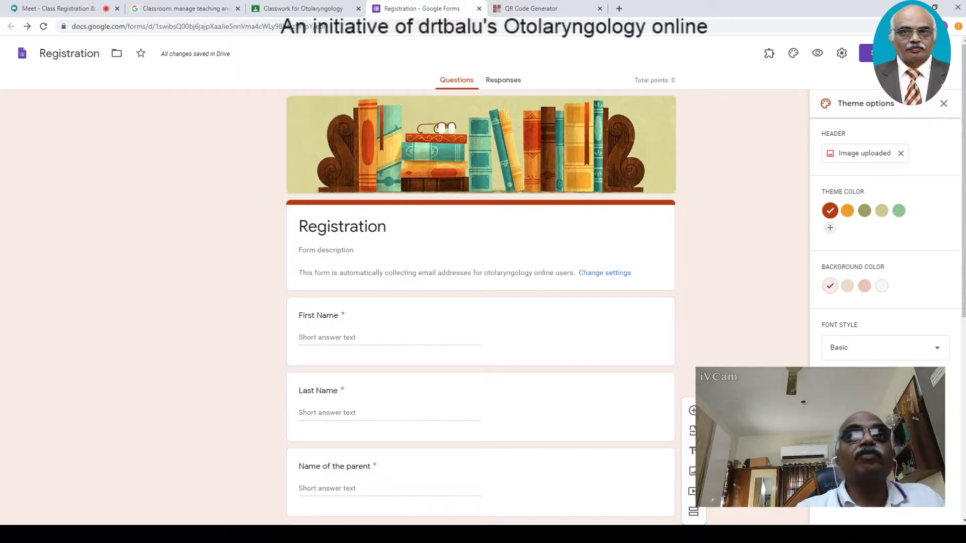
scroll(955, 456, down, 5)
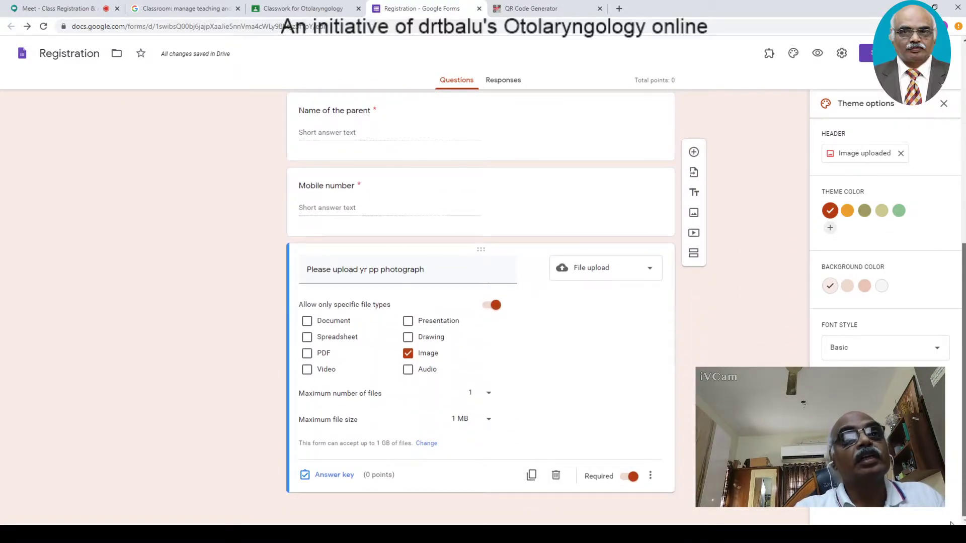
scroll(953, 522, up, 7)
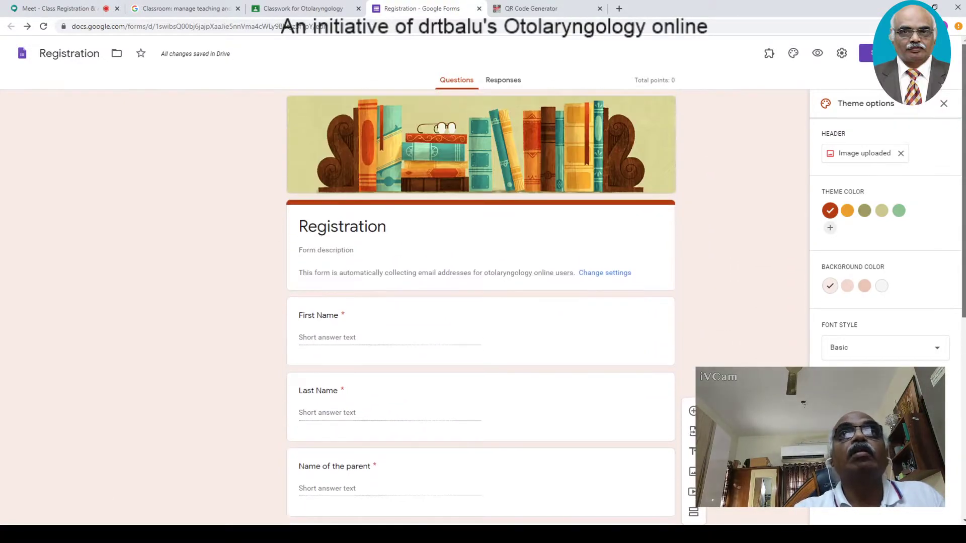
scroll(694, 503, down, 7)
scroll(480, 302, up, 7)
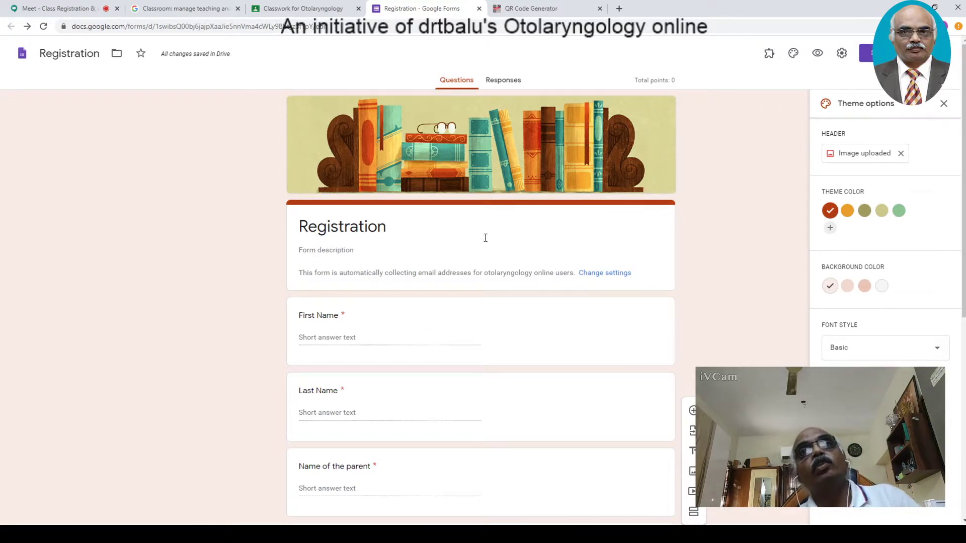
- Preview the Registration form, trying First Name, and admit the waiting Meet participant
click(819, 56)
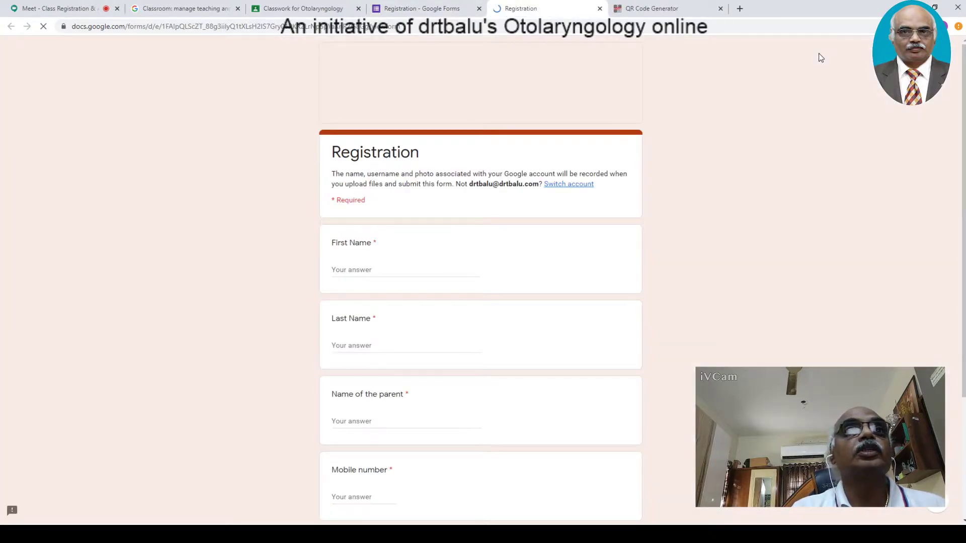
drag(962, 189, 958, 269)
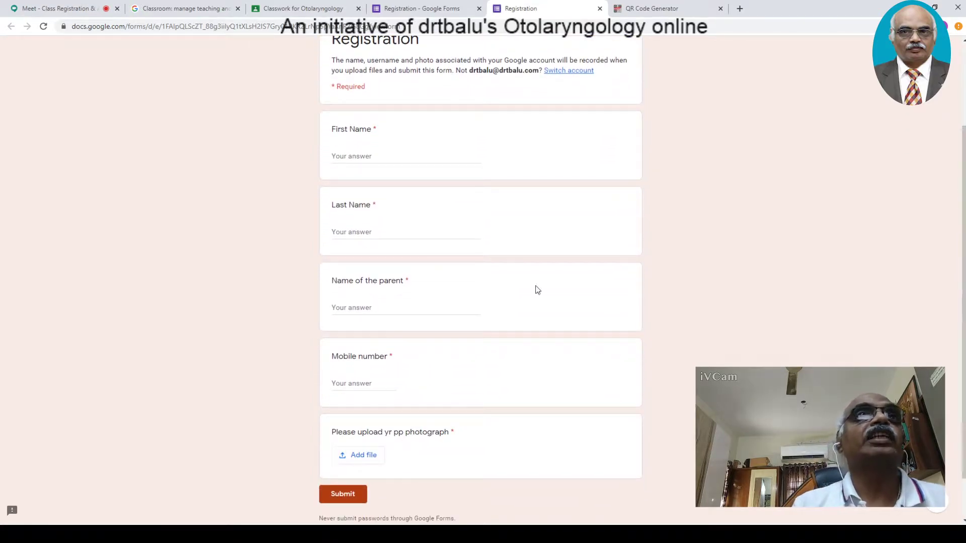
click(401, 159)
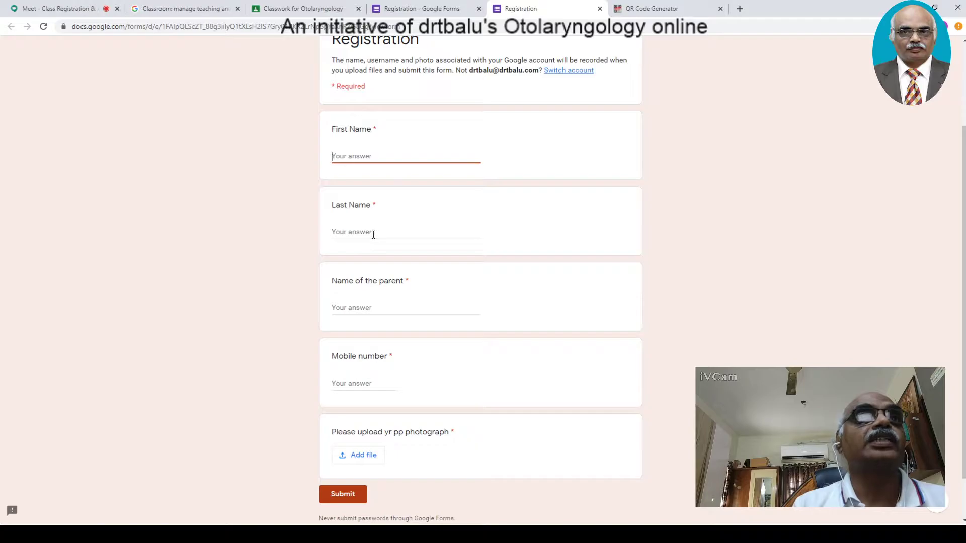
click(56, 8)
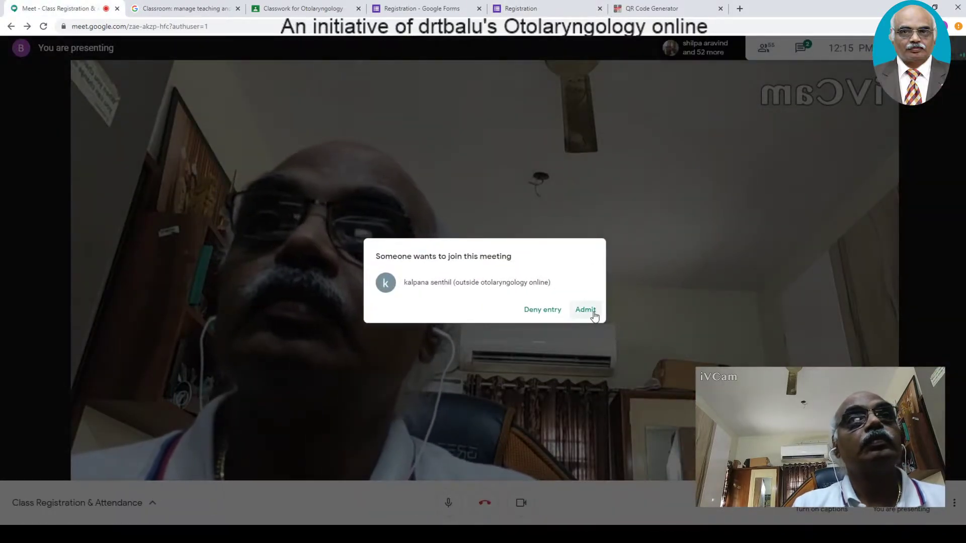
click(587, 309)
click(531, 11)
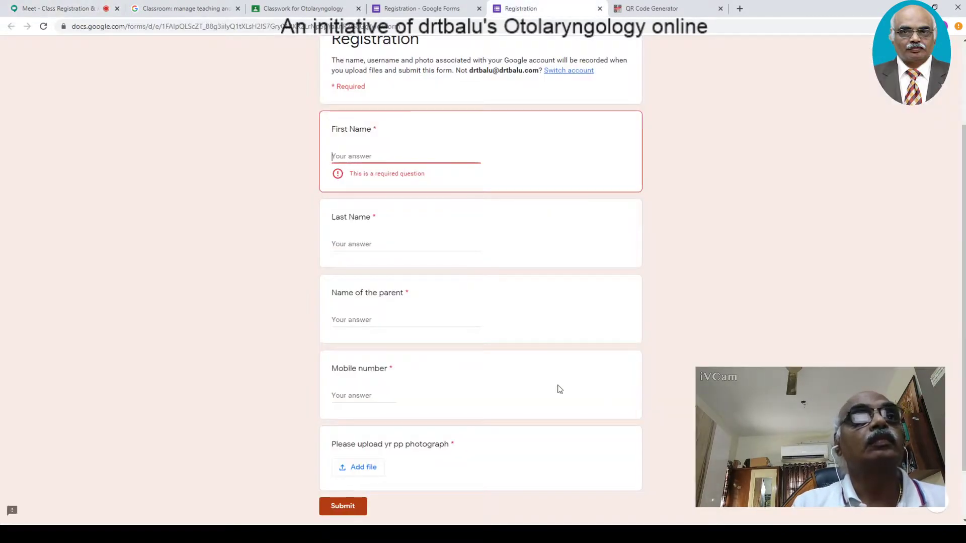
- Test the photo upload's Add file window, then close the preview tab
click(358, 471)
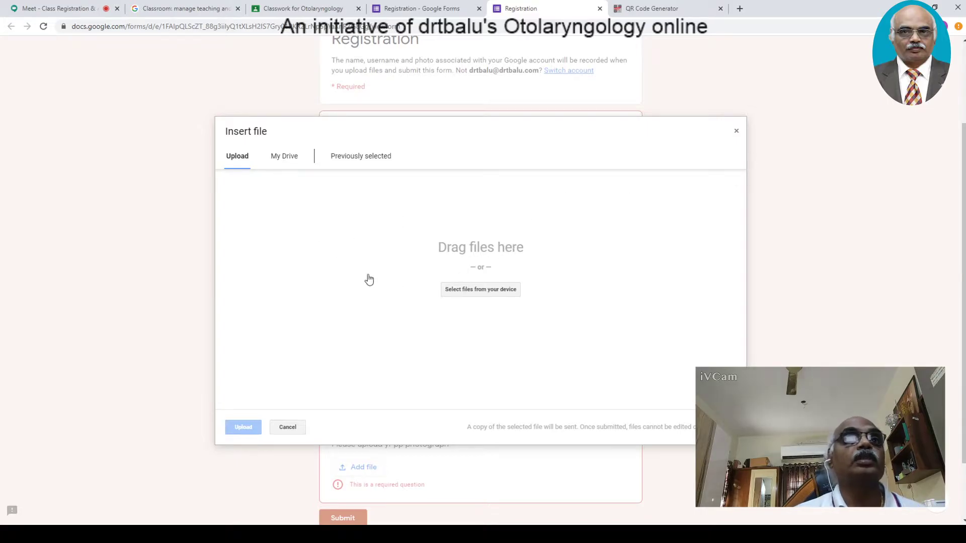
click(736, 132)
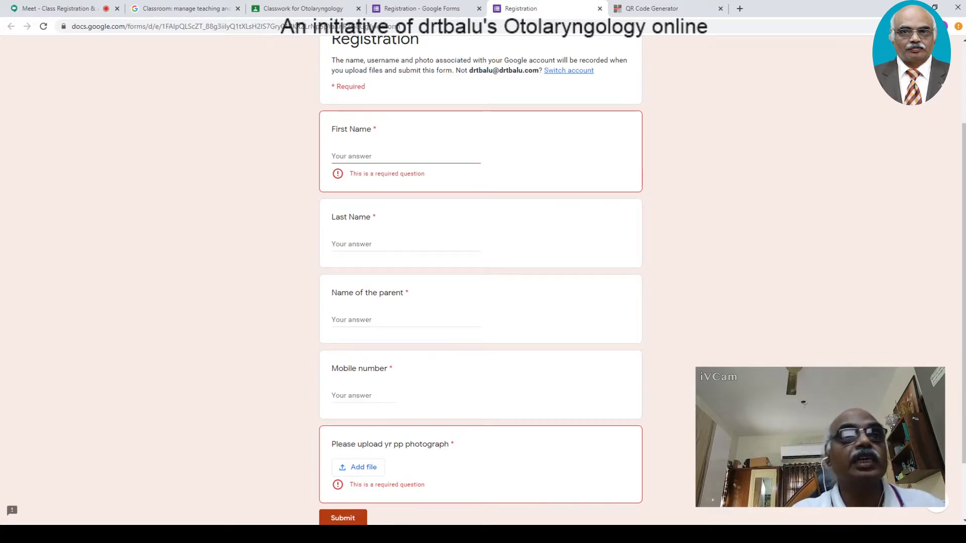
drag(957, 434, 856, 353)
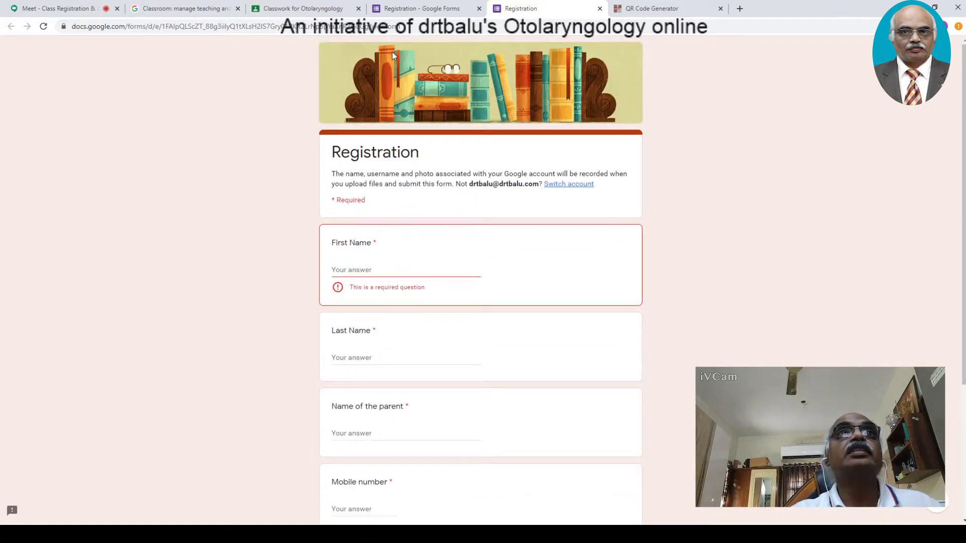
click(600, 8)
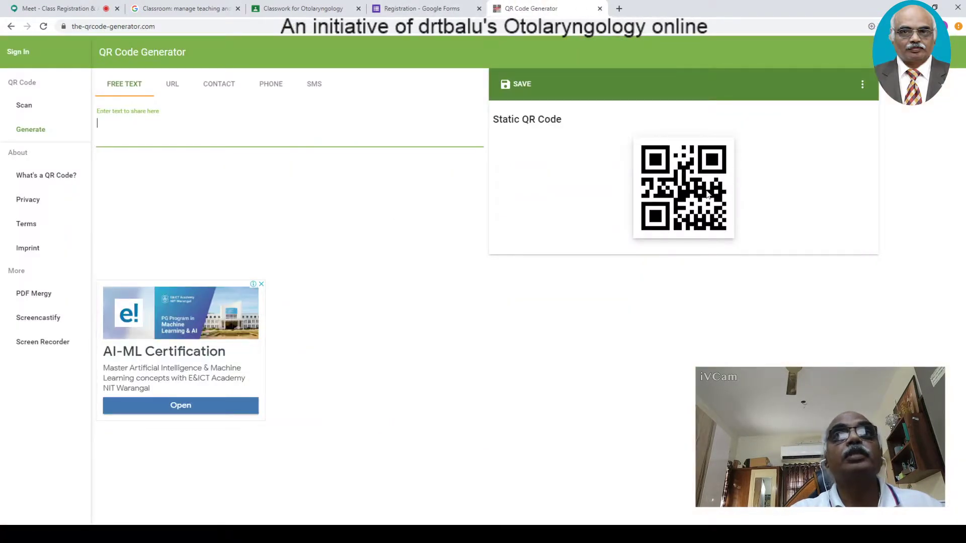
- Open the Send form dialog in the Registration editor, then close it
click(421, 9)
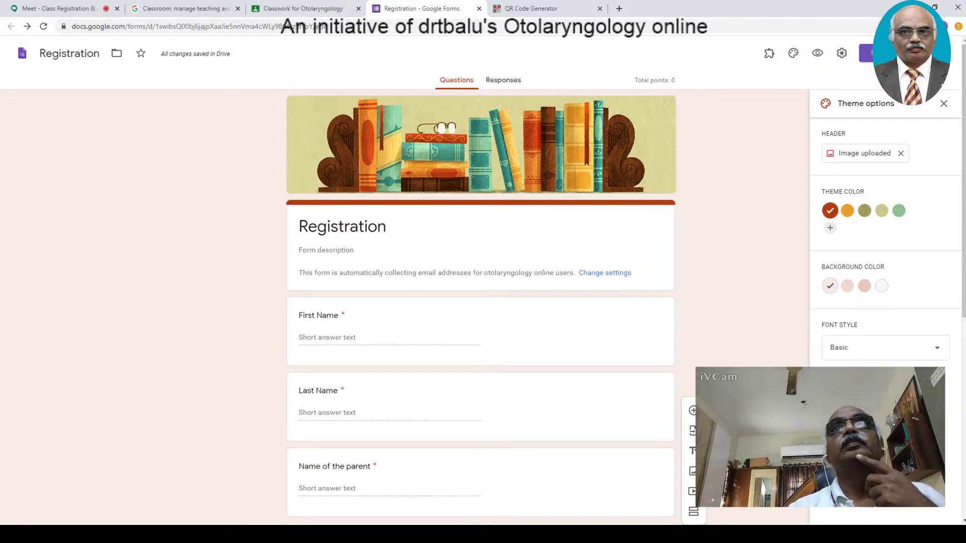
click(867, 53)
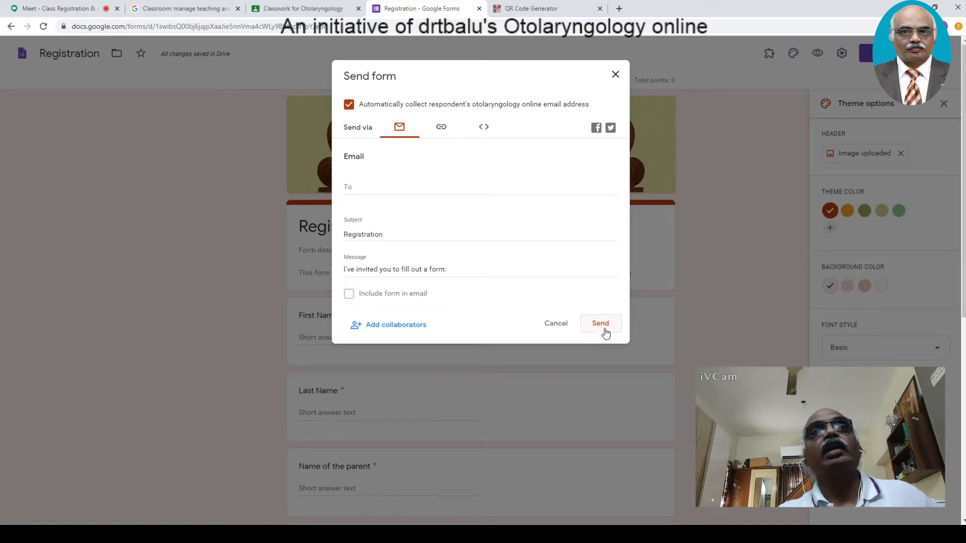
click(560, 328)
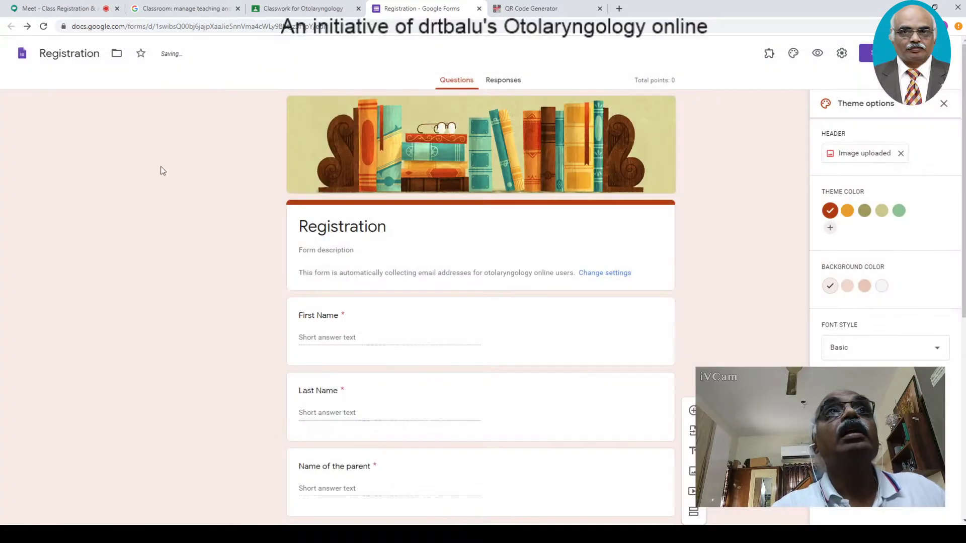
click(302, 9)
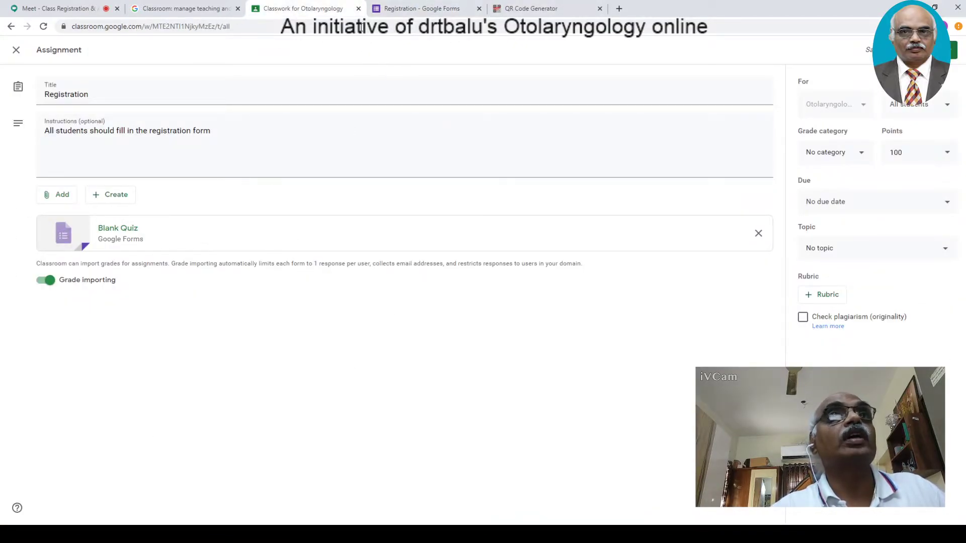
- Close the form editor, reopen Registration from the Forms home page, and return to the assignment draft
click(409, 9)
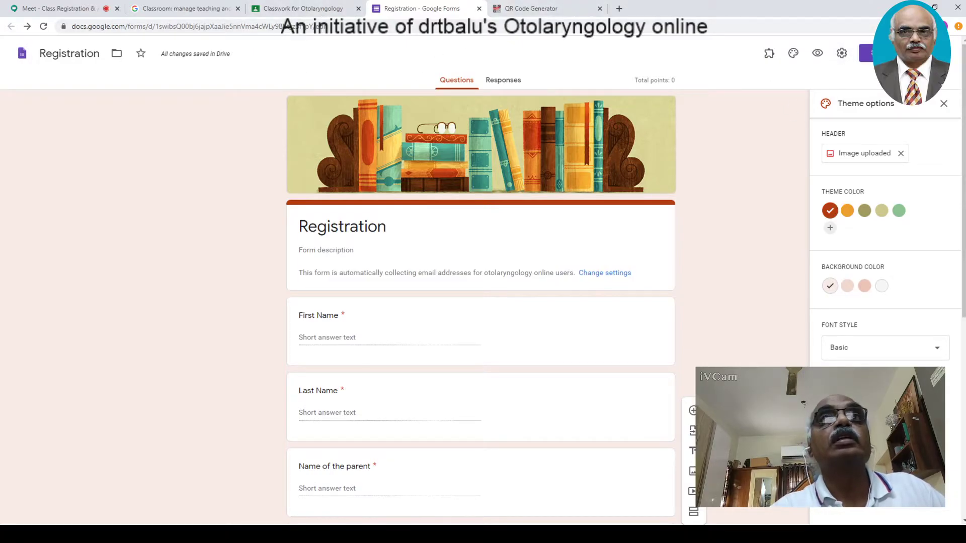
drag(964, 191, 964, 390)
click(479, 9)
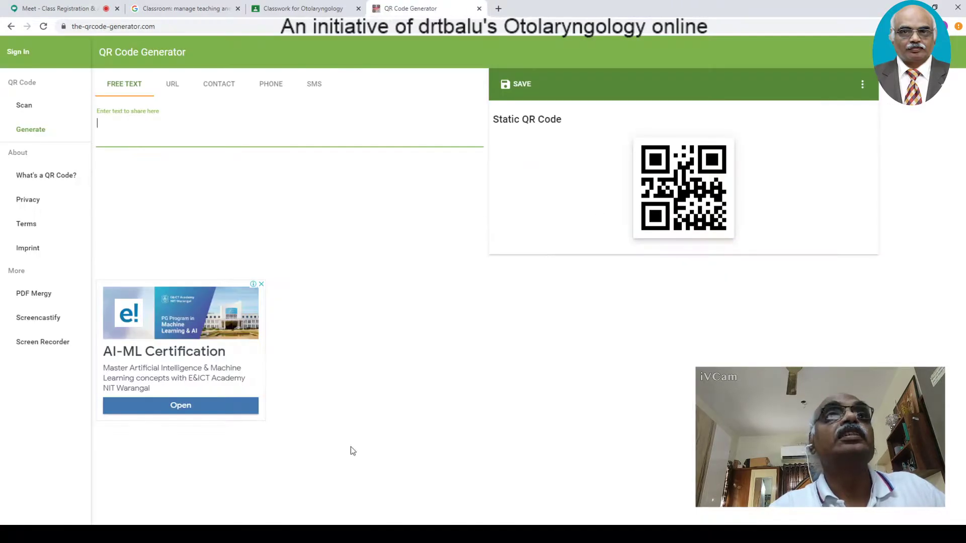
click(165, 9)
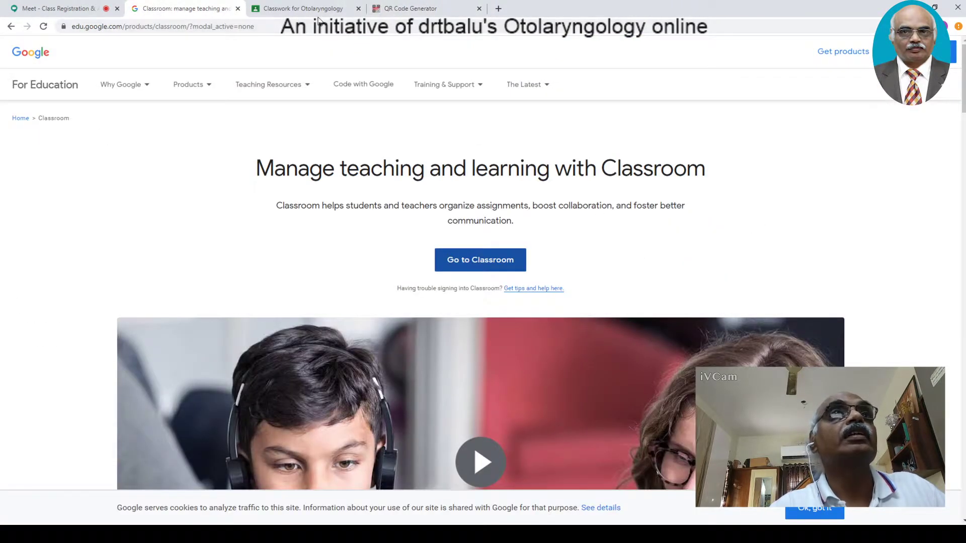
click(312, 8)
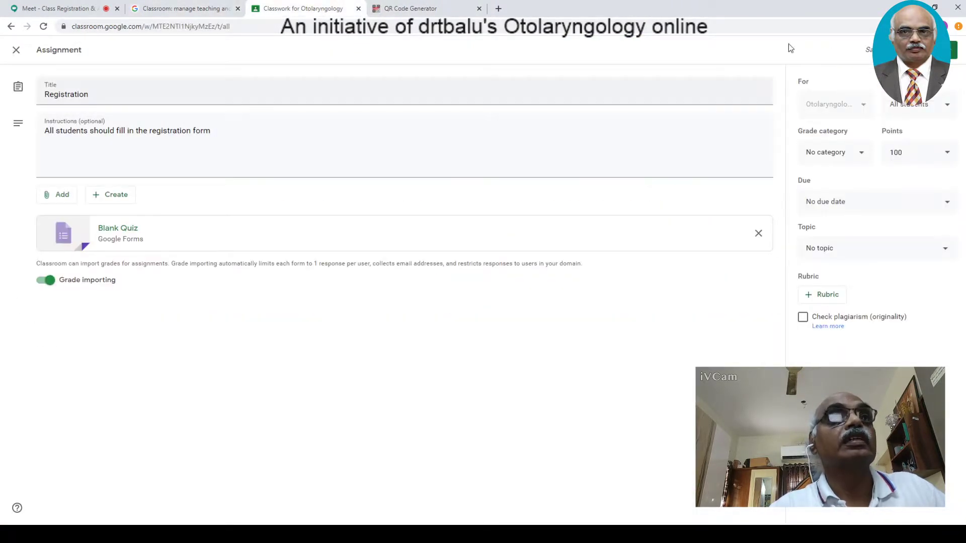
click(121, 238)
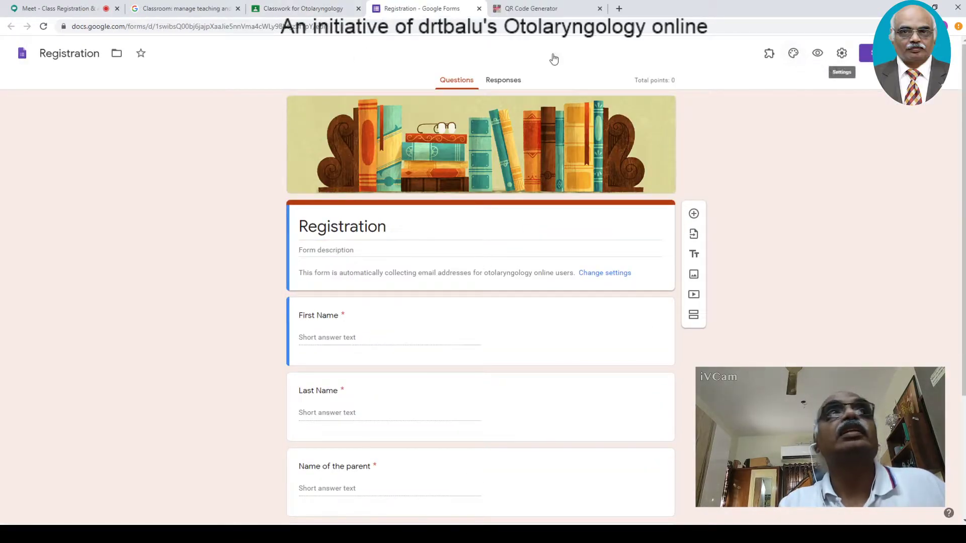
click(22, 53)
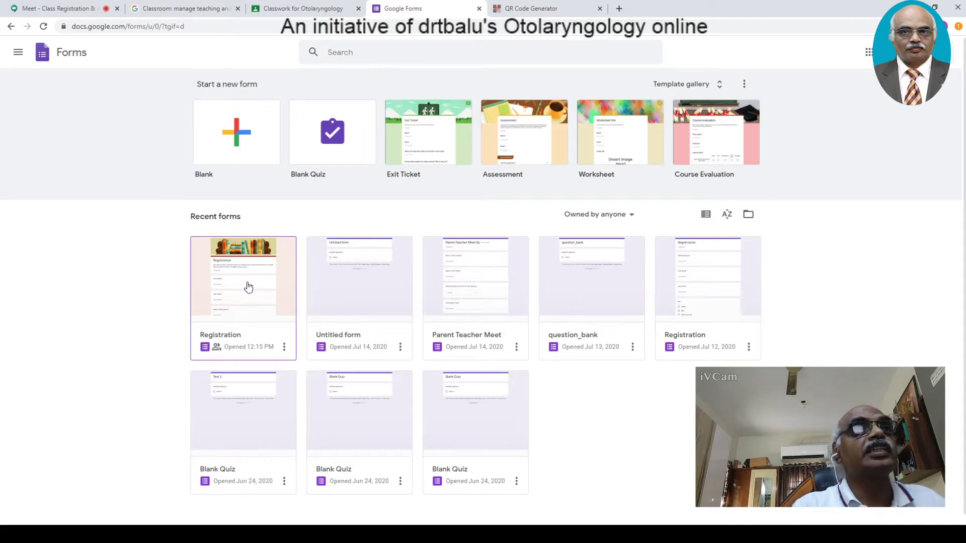
click(248, 286)
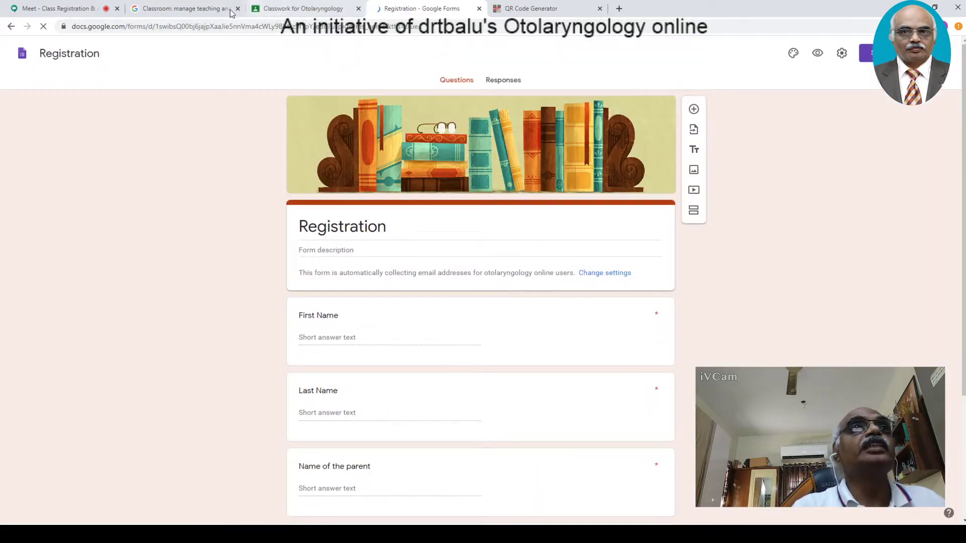
click(271, 10)
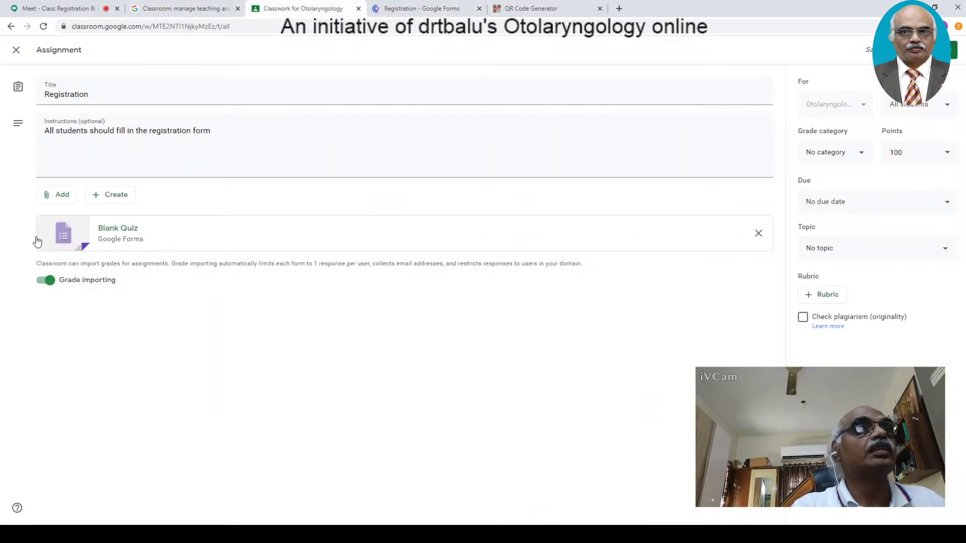
- Attach the Registration form from Google Drive to the assignment
click(59, 198)
click(64, 215)
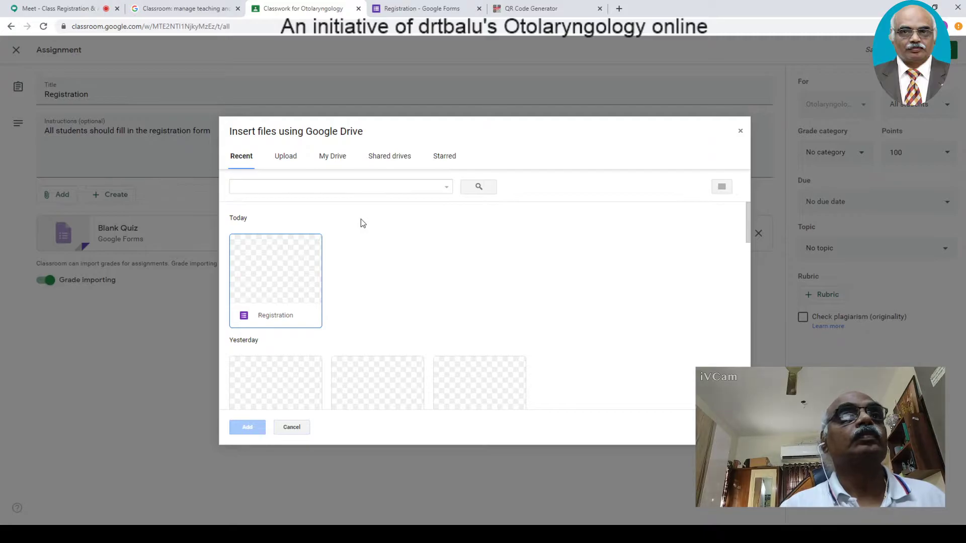
click(288, 280)
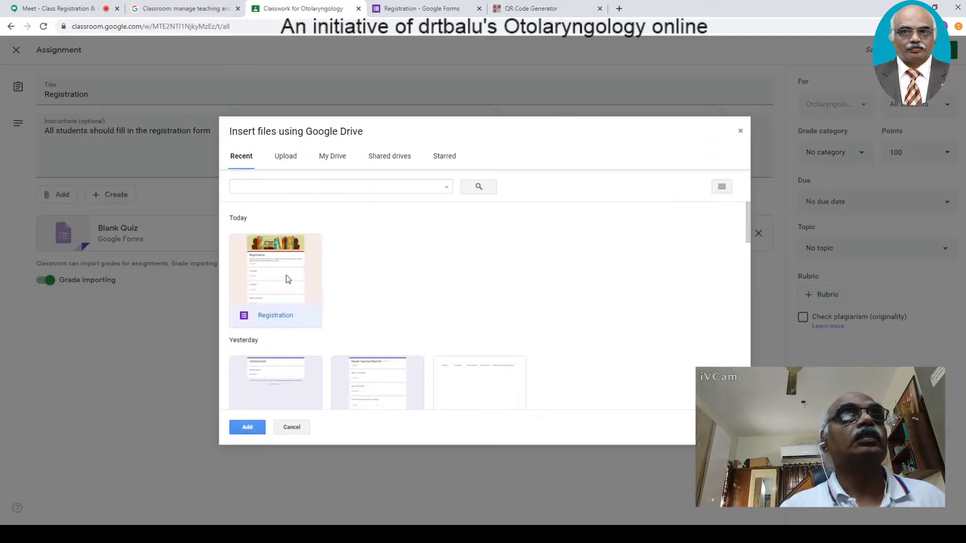
click(247, 427)
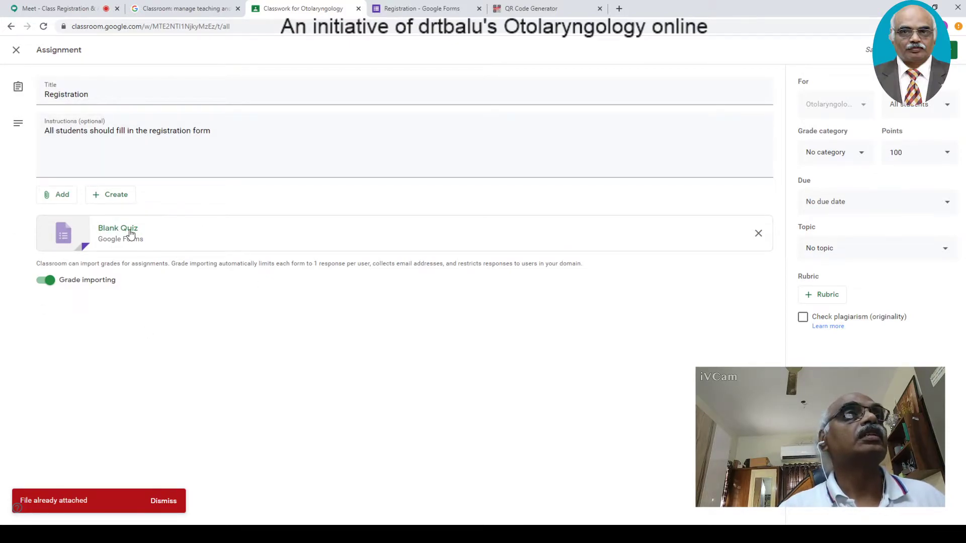
- Remove the Blank Quiz attachment and attach Registration from Google Drive again
click(759, 233)
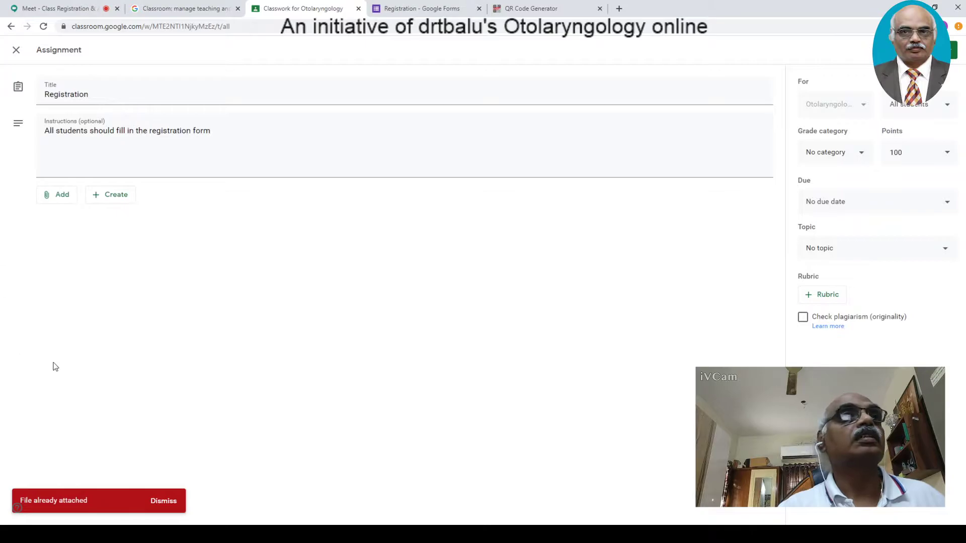
click(59, 194)
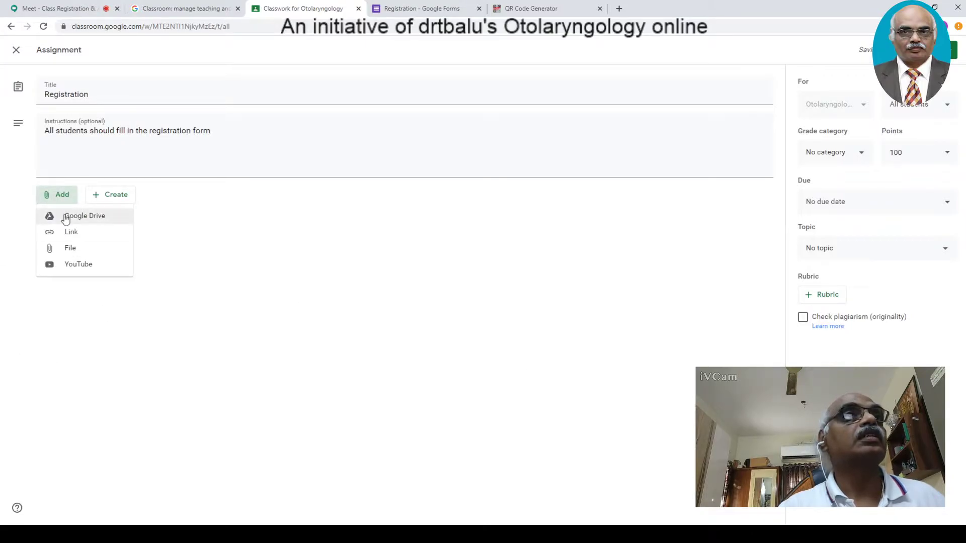
key(Return)
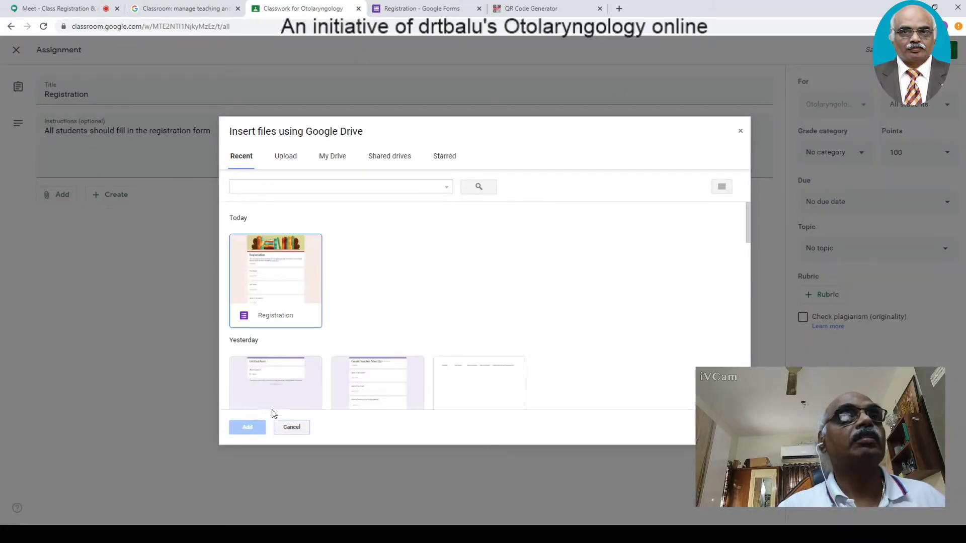
click(280, 298)
click(247, 427)
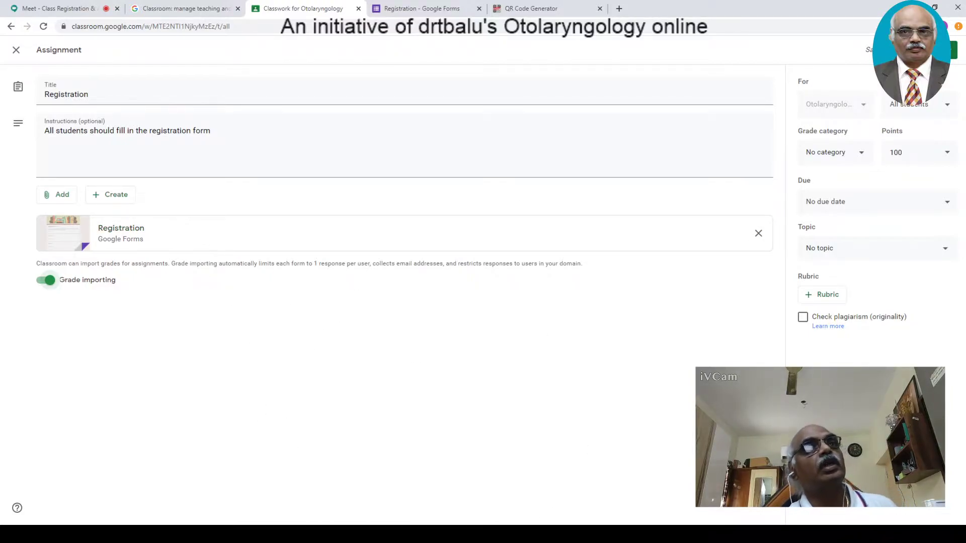
click(73, 9)
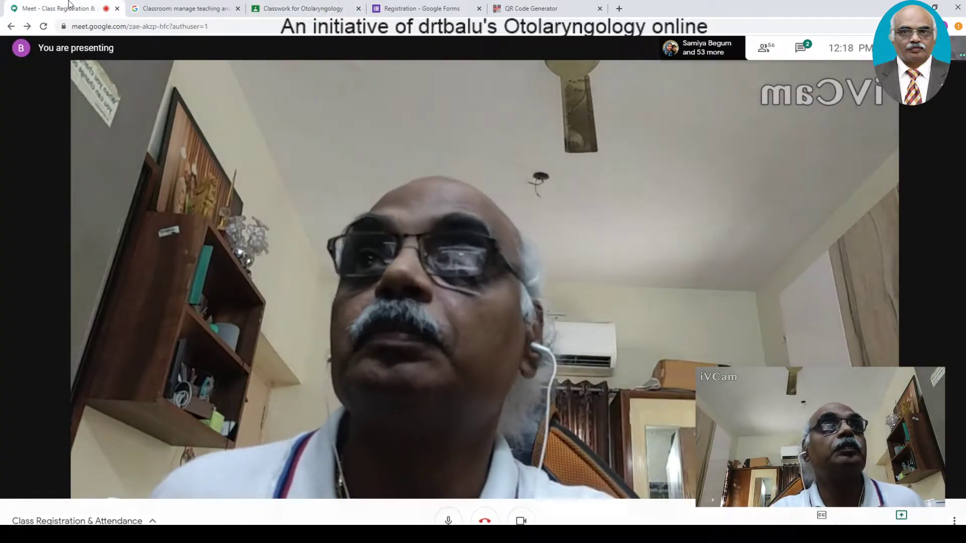
click(152, 9)
click(260, 9)
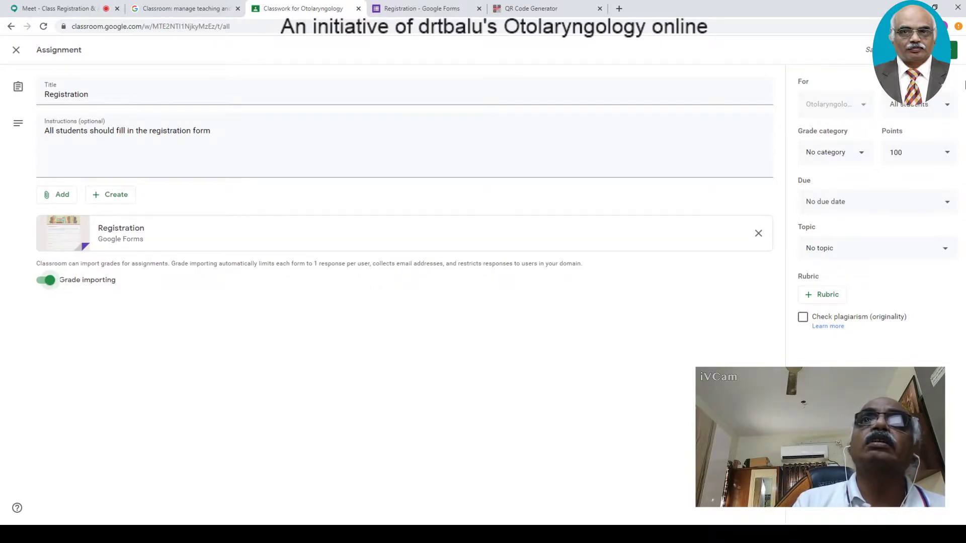
- Leave the grade category as none, make the assignment ungraded, and set no due date
click(861, 154)
click(861, 154)
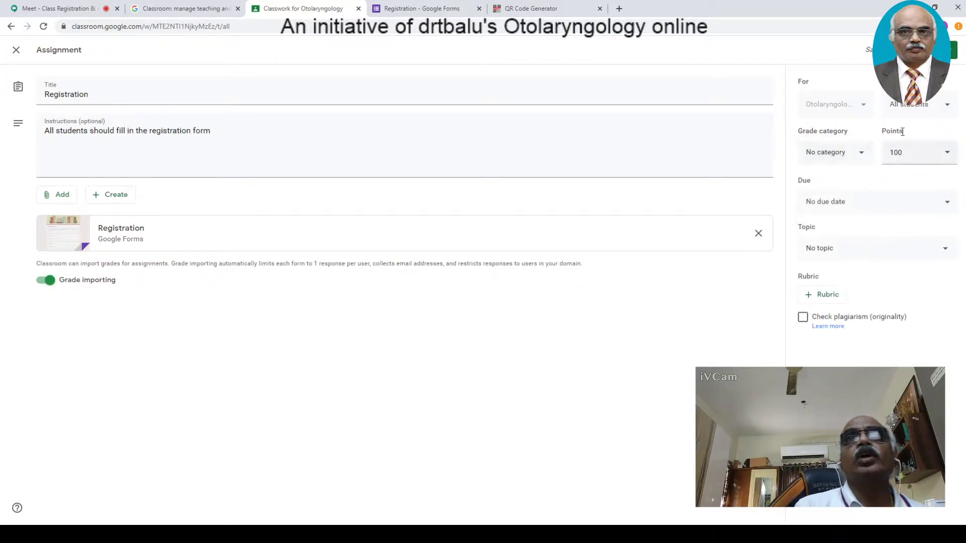
click(950, 156)
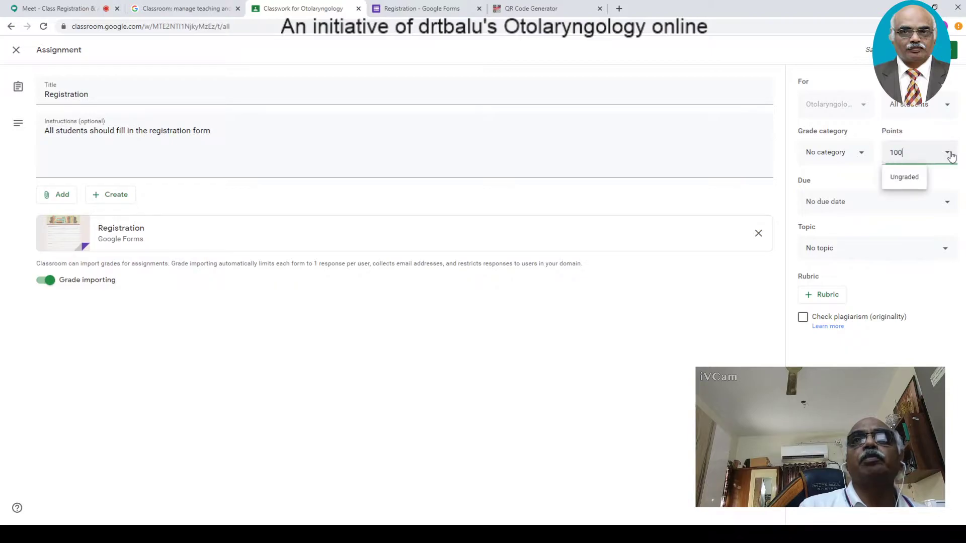
click(915, 179)
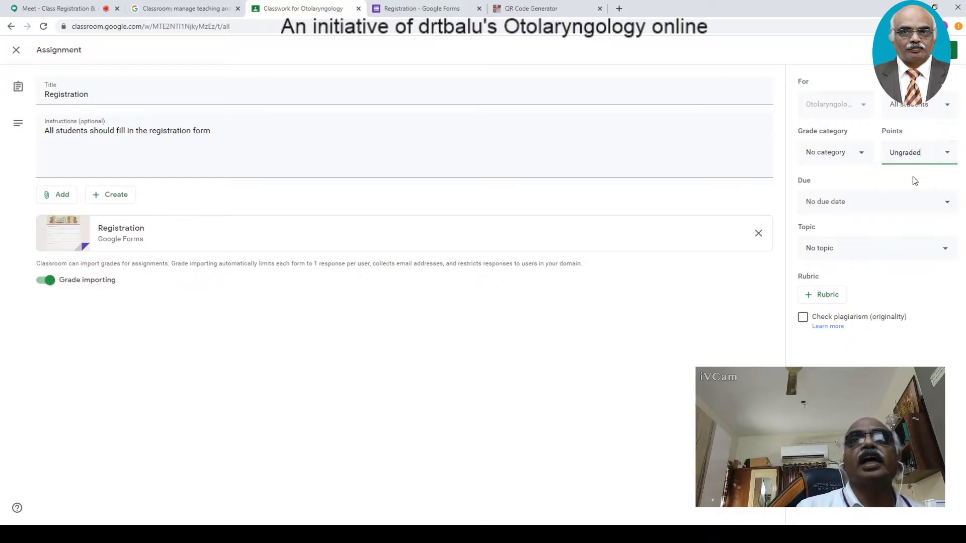
click(949, 204)
click(950, 205)
click(950, 205)
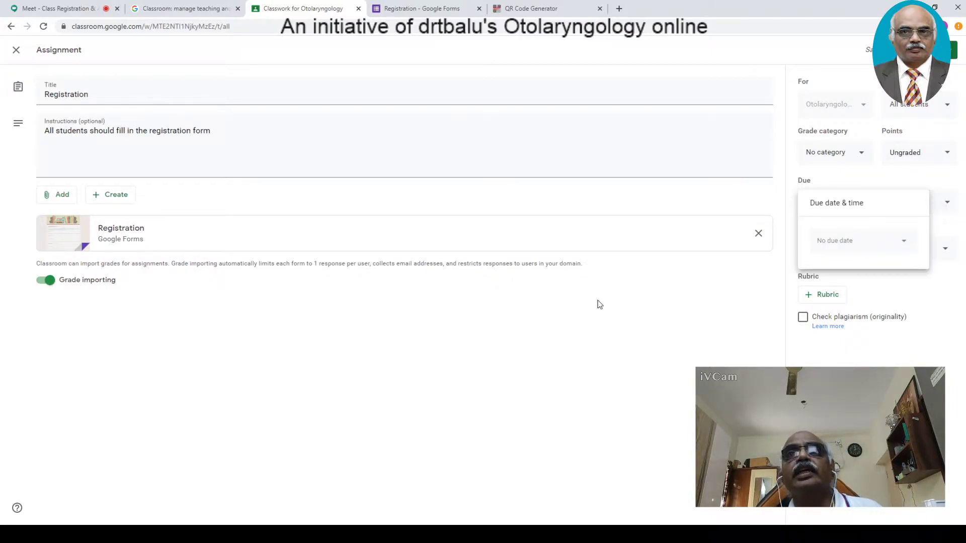
key(Escape)
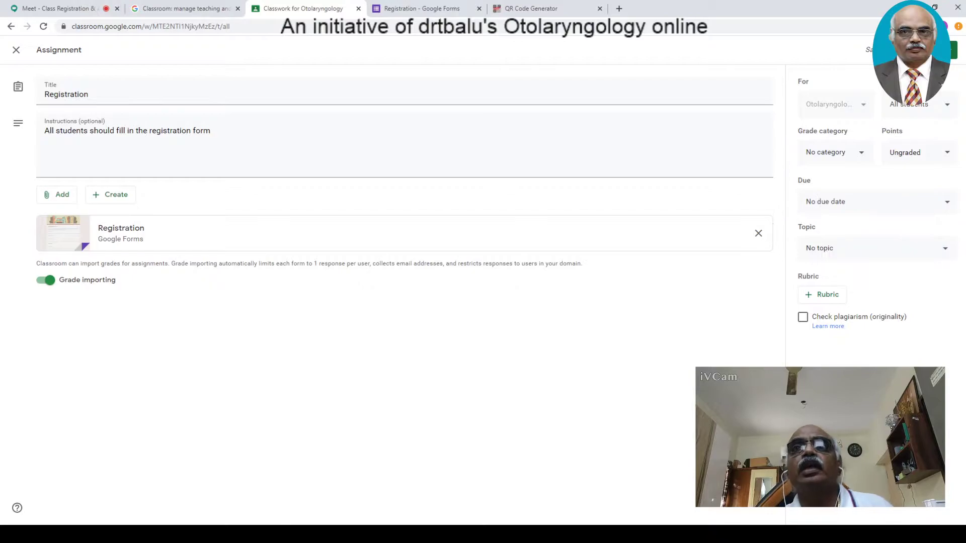
- File the assignment under a new 'Registration' topic and post it to the class
click(950, 255)
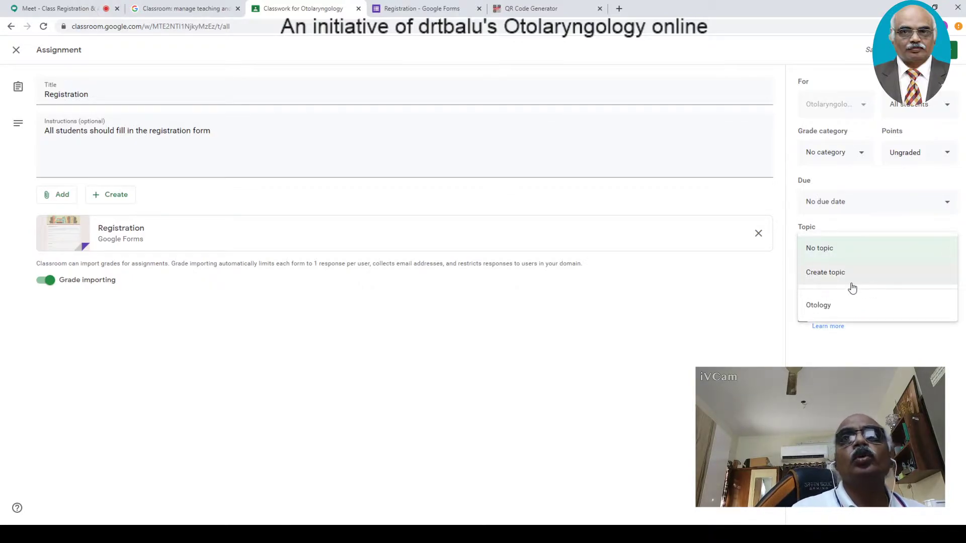
click(853, 281)
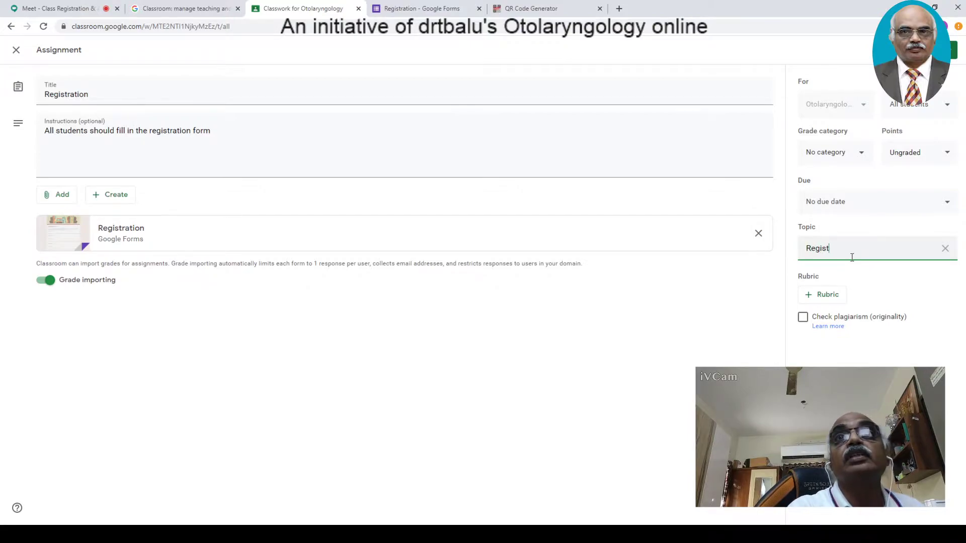
click(893, 292)
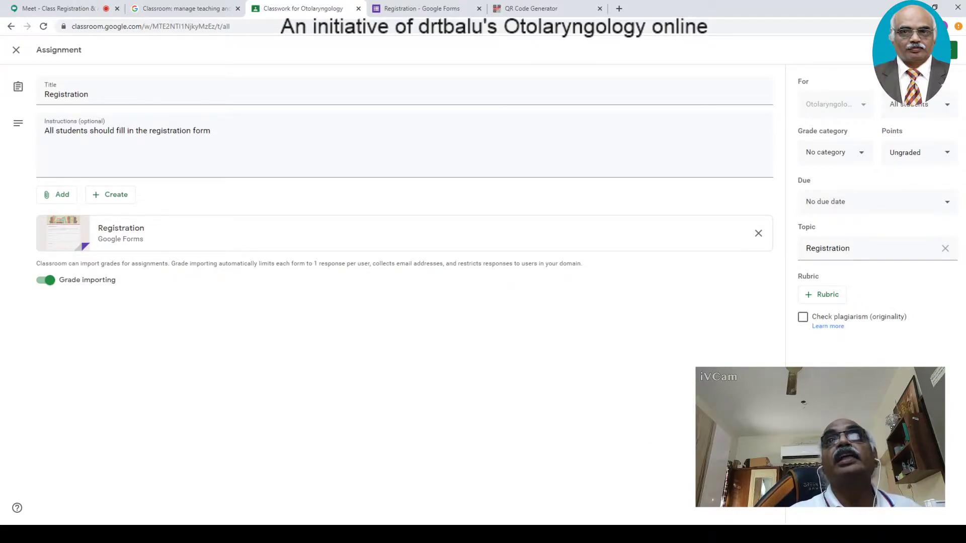
click(953, 50)
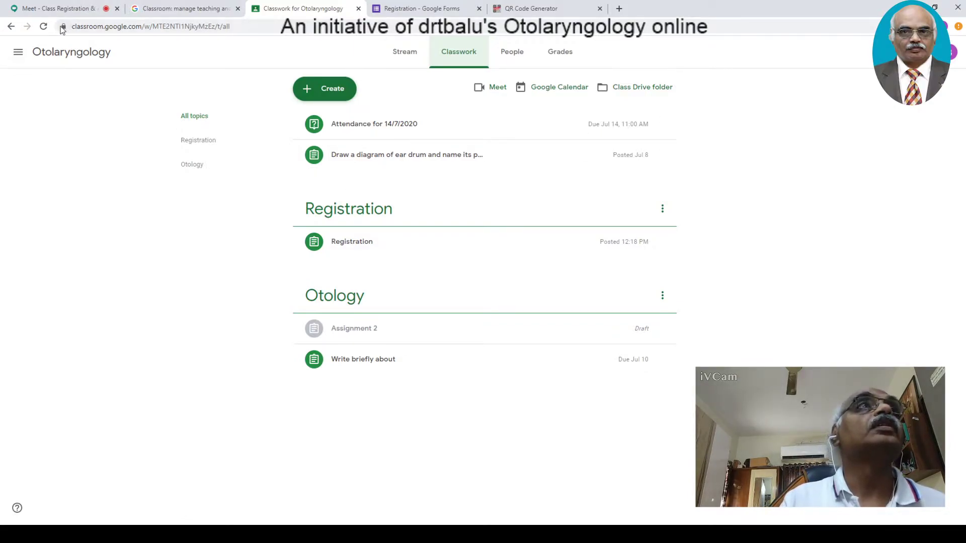
- Reload Classwork, expand the Registration assignment, and check its attached Registration form
click(43, 26)
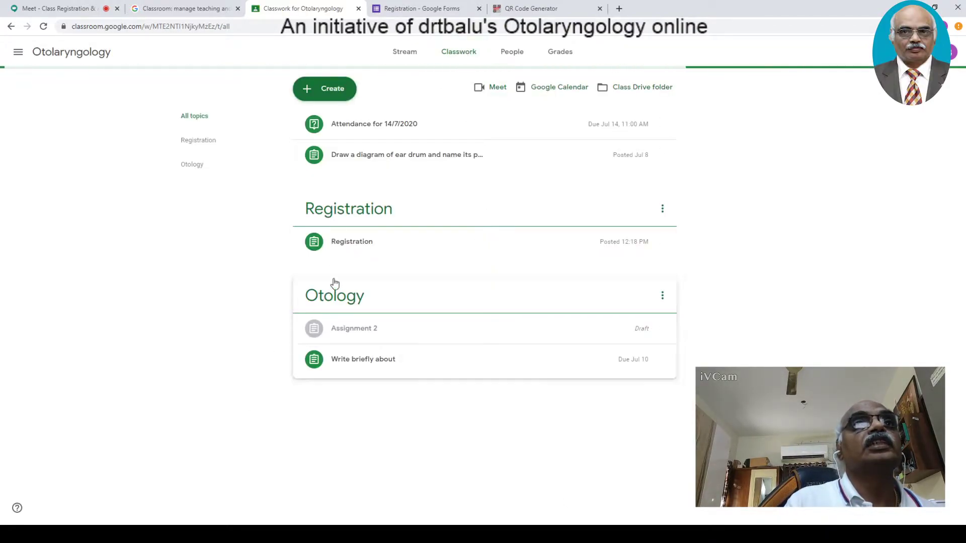
click(356, 244)
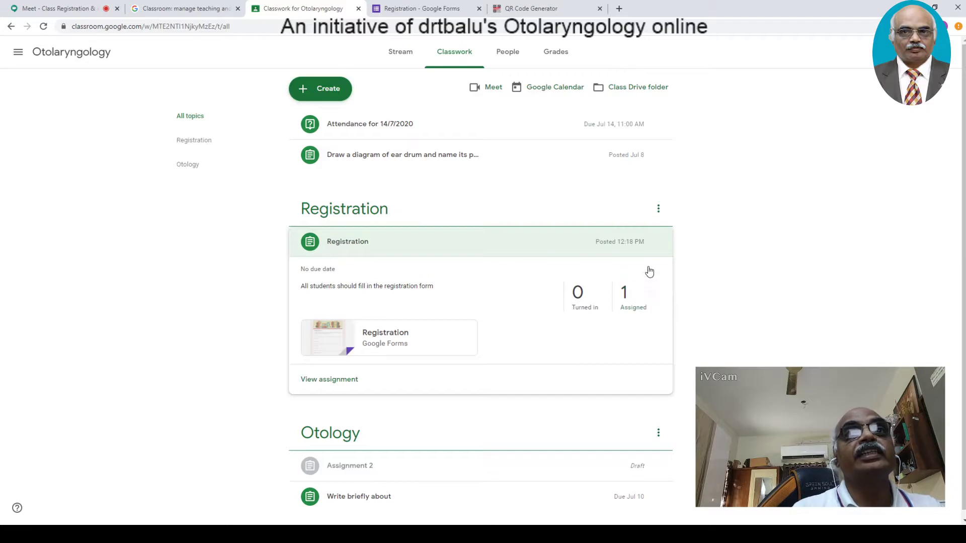
click(365, 333)
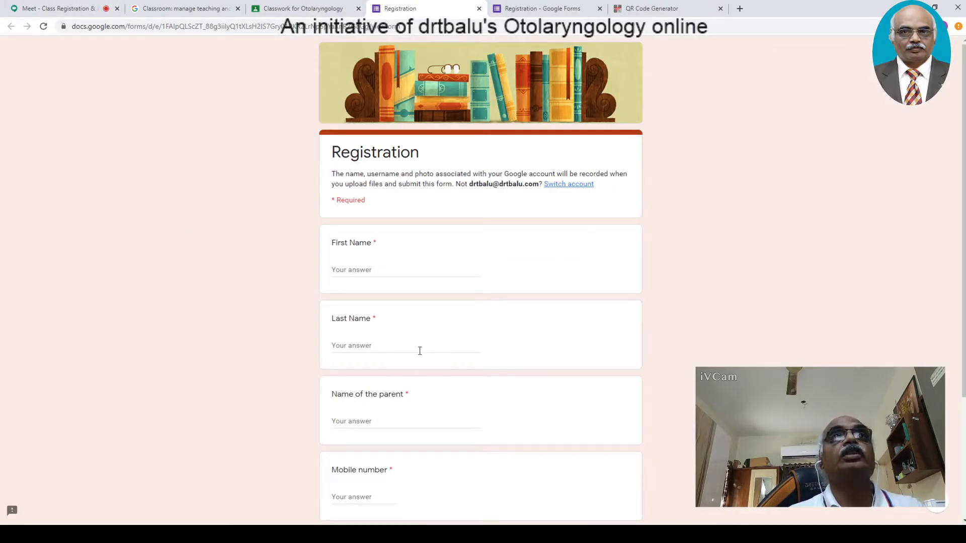
click(479, 9)
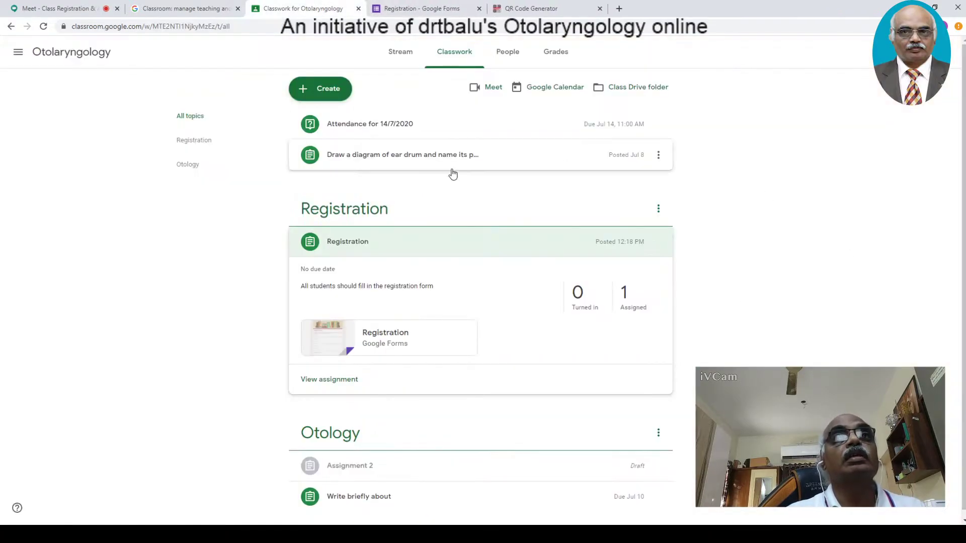
- Check the assignment's student work page showing 1 assigned, then return to Classwork
click(623, 301)
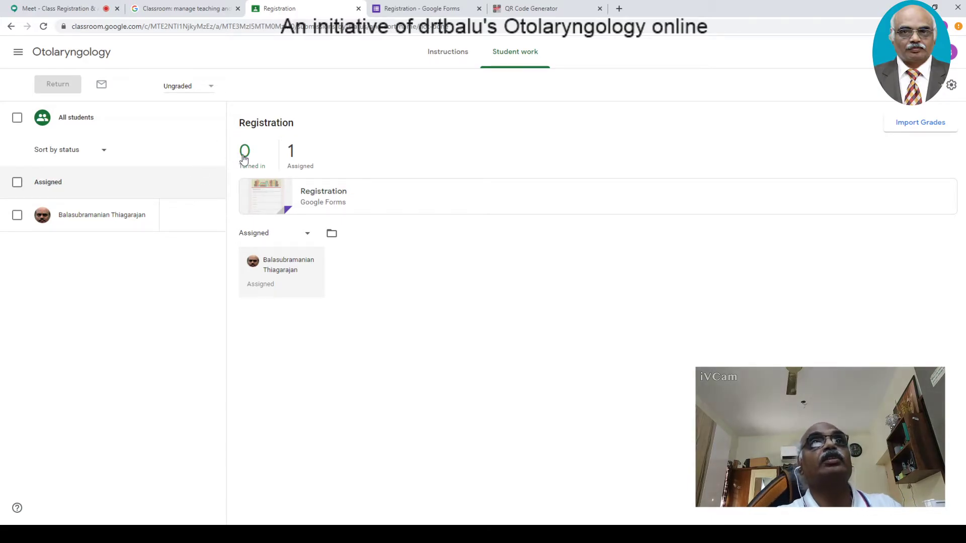
click(438, 16)
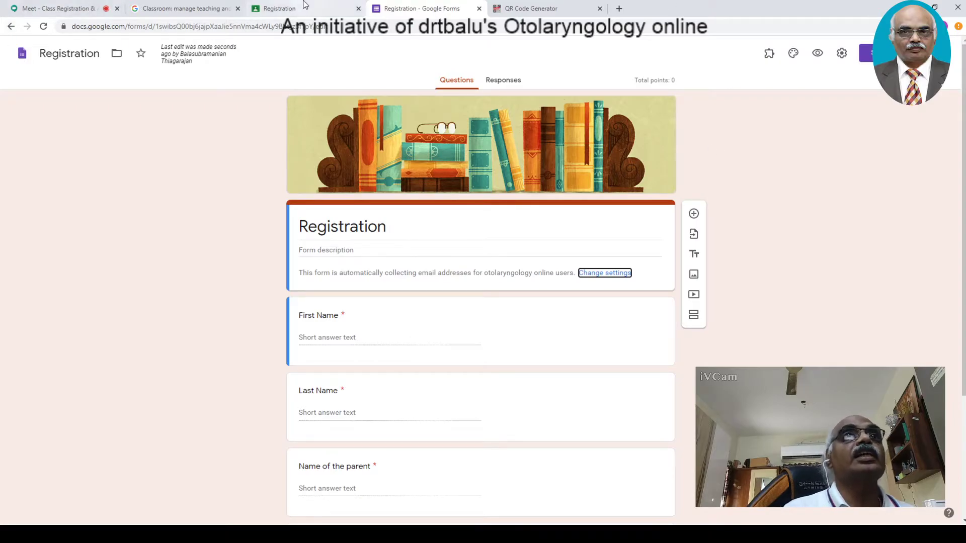
click(286, 9)
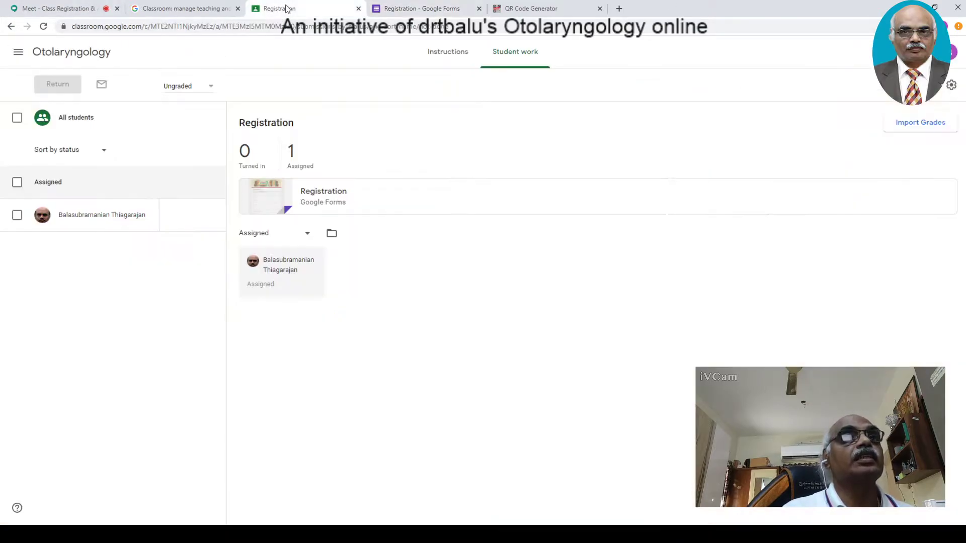
click(11, 26)
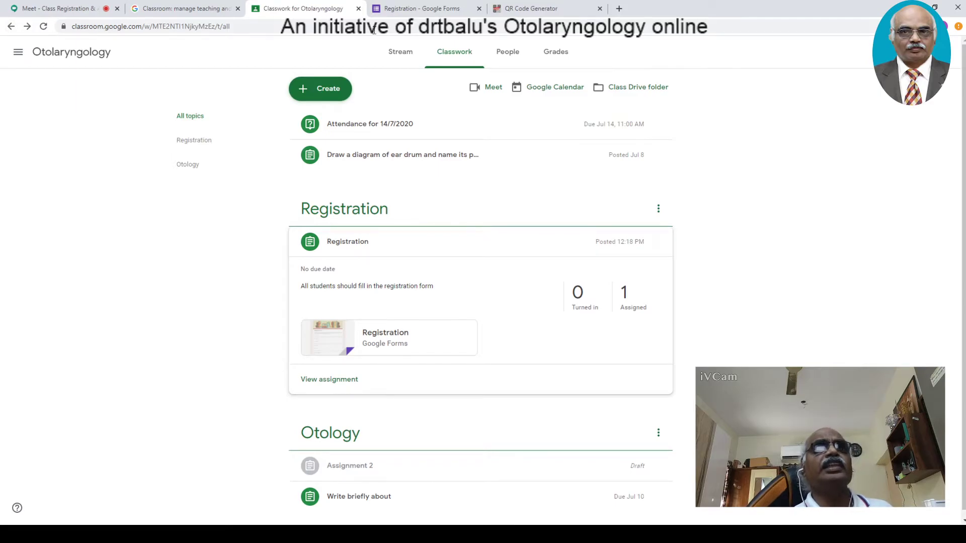
click(403, 9)
- Close the Registration form editor tab and return to the Otolaryngology Classwork tab
click(479, 8)
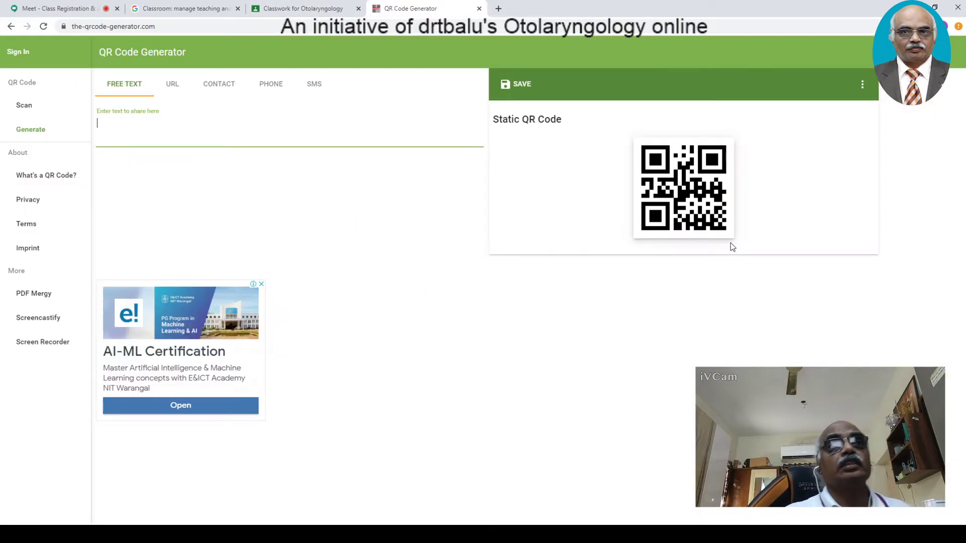
click(254, 10)
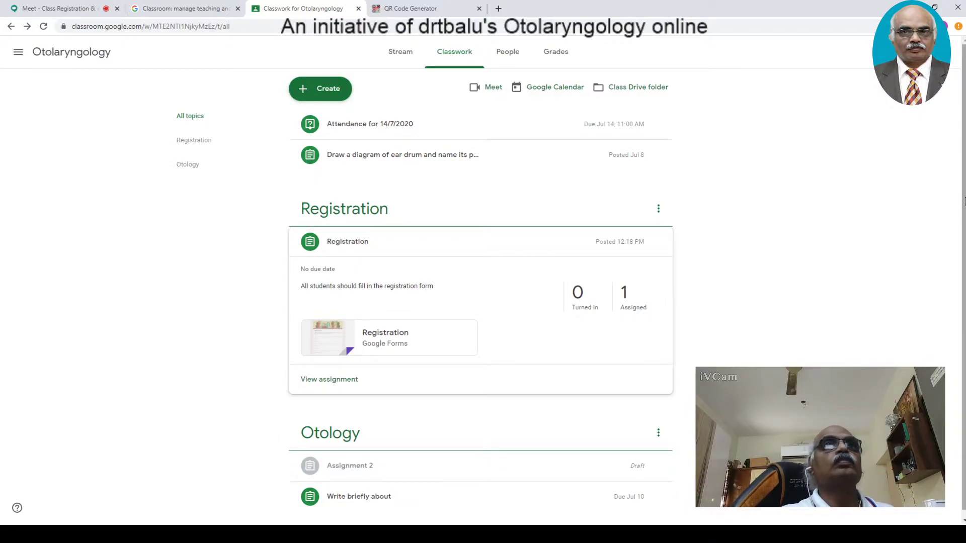
click(392, 58)
click(460, 57)
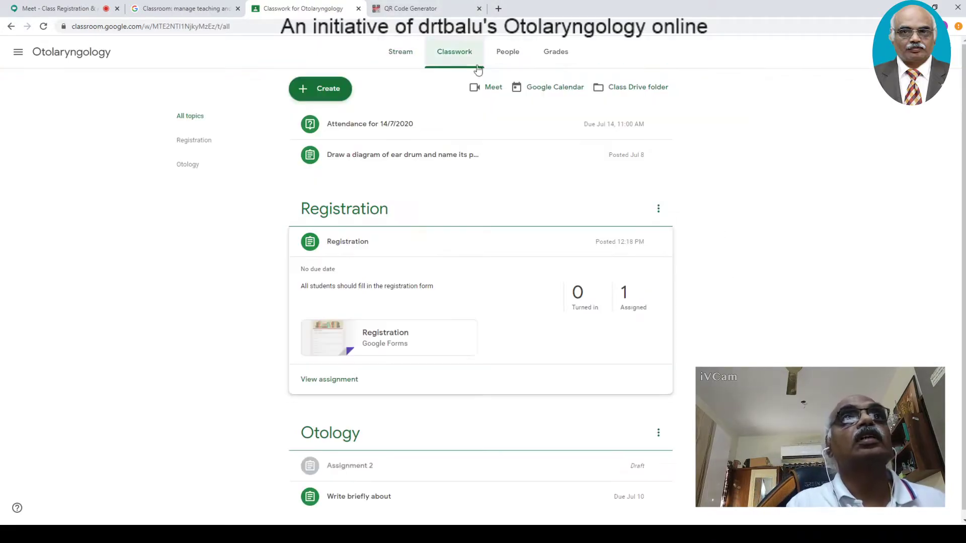
scroll(949, 291, down, 1)
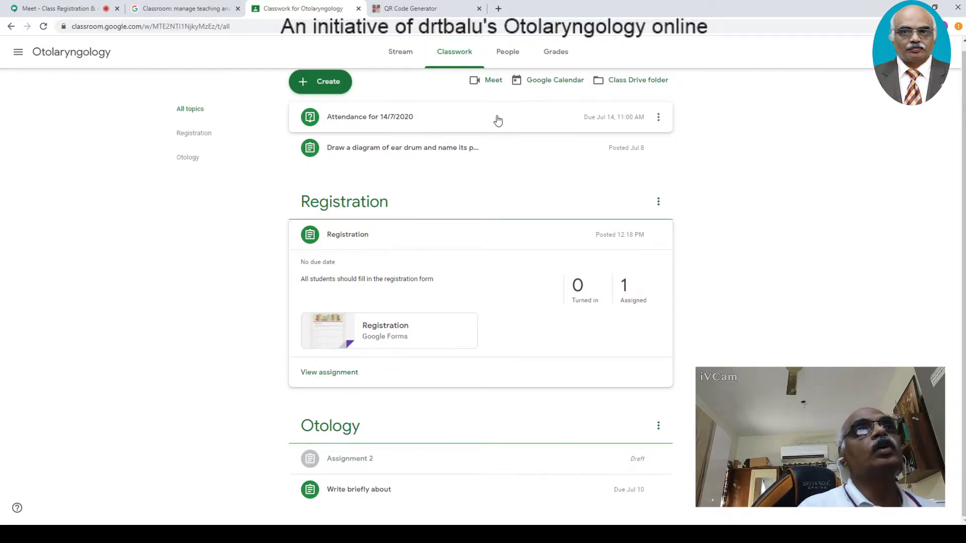
click(345, 86)
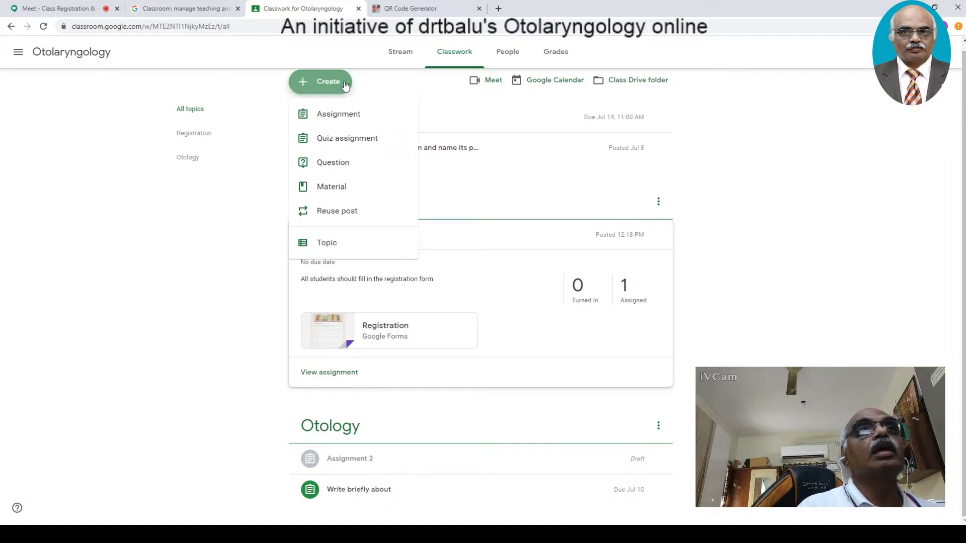
click(790, 196)
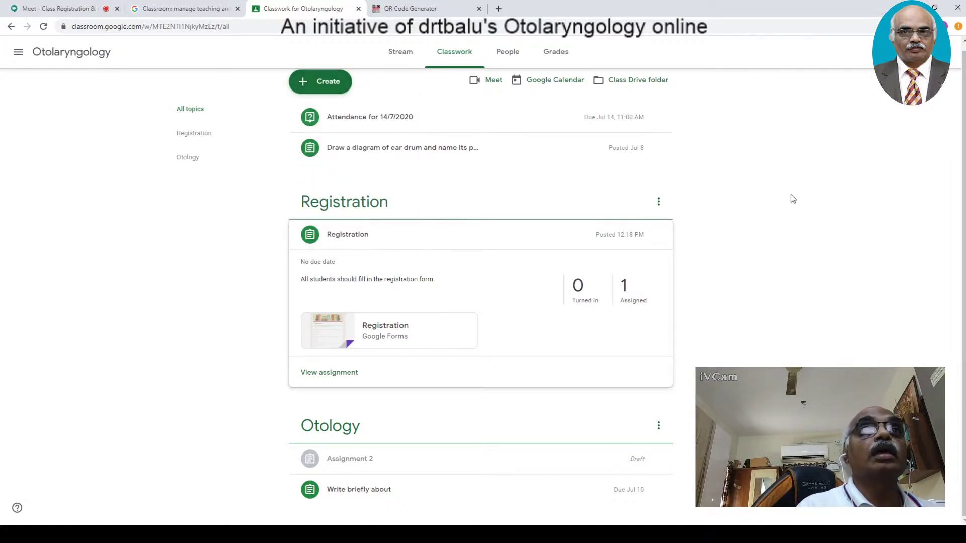
- Search 'google forms' in a new tab and open the Google Forms sign-in result
click(497, 10)
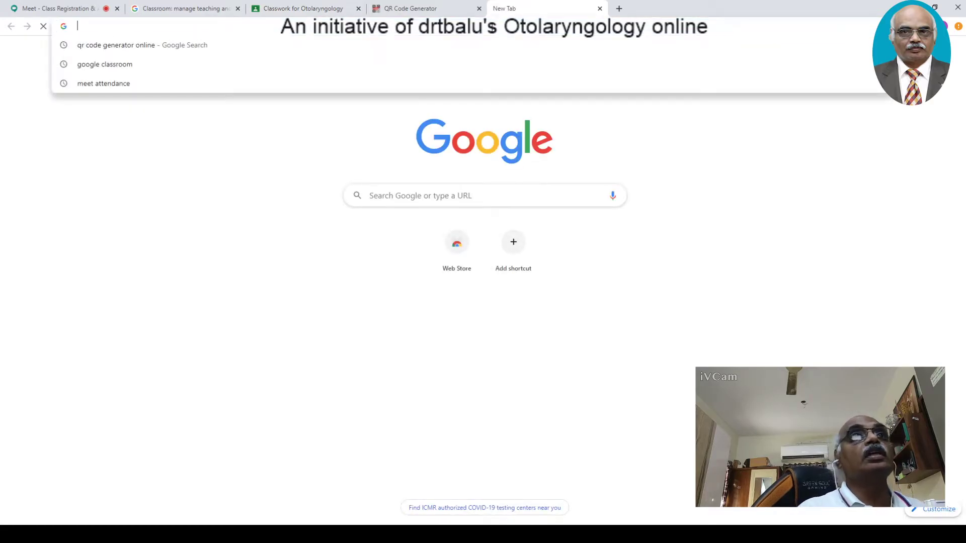
text(google fo)
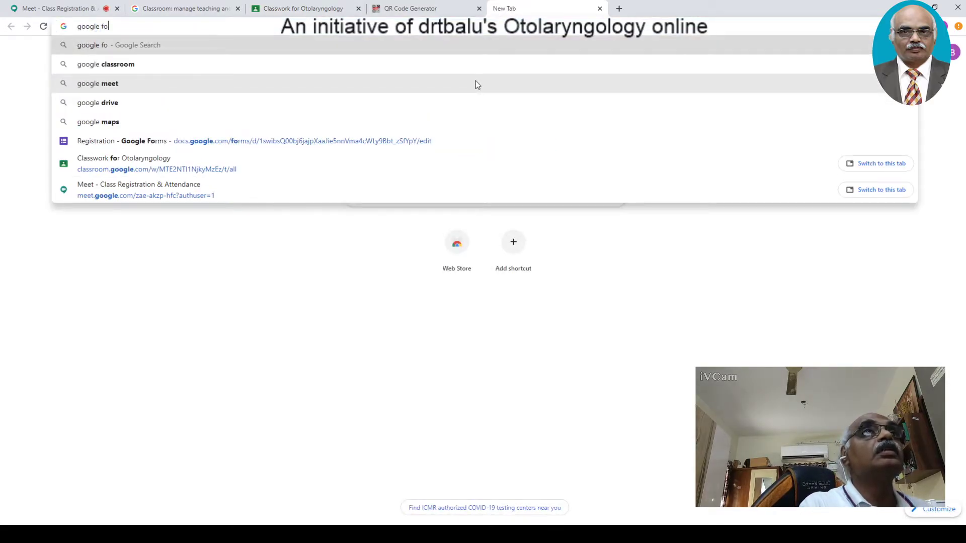
text(rms)
key(Return)
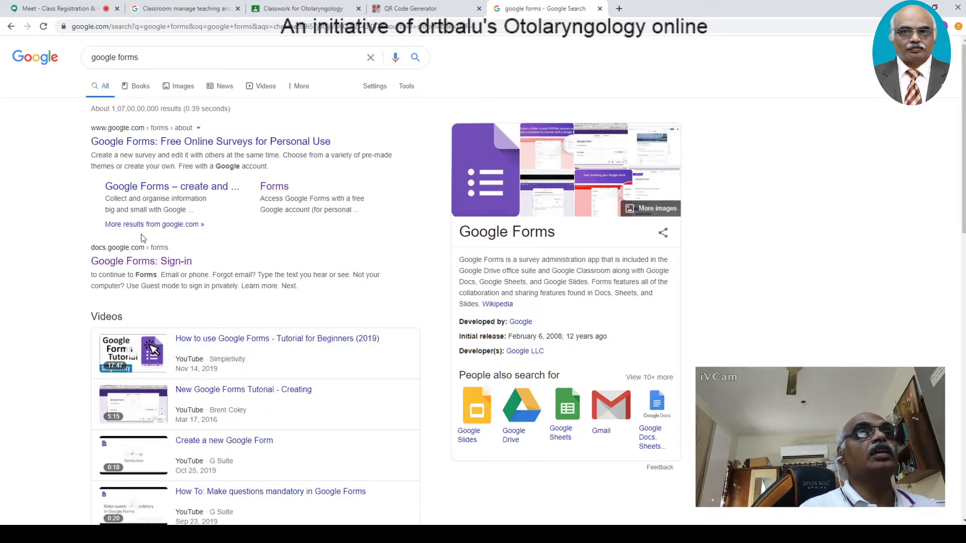
click(136, 262)
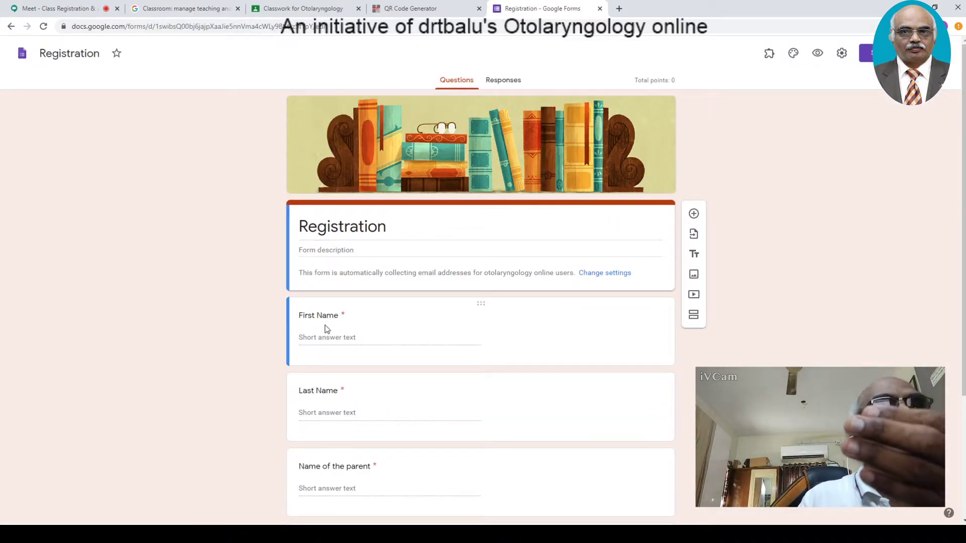
- On the Registration form's Responses tab, choose to link responses to a new spreadsheet
scroll(330, 347, down, 2)
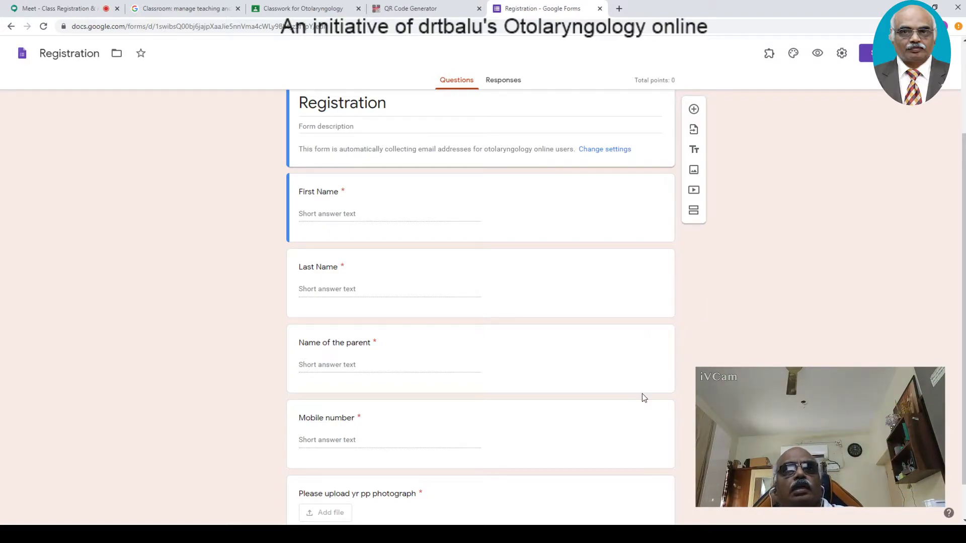
click(502, 82)
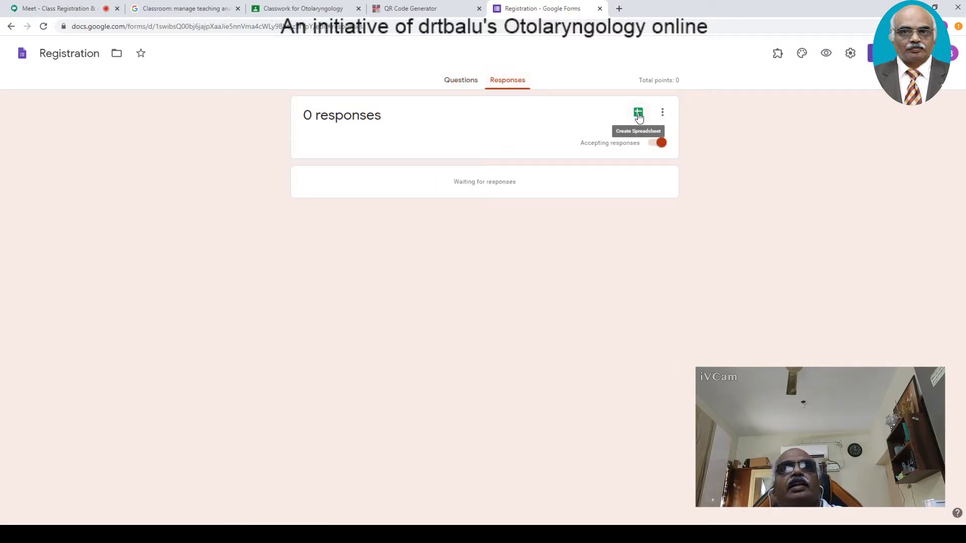
click(453, 80)
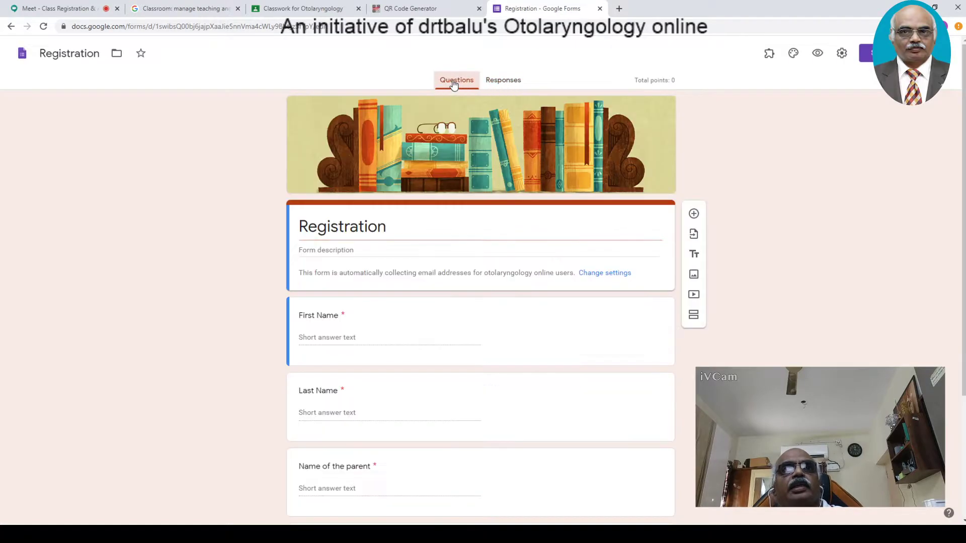
click(496, 85)
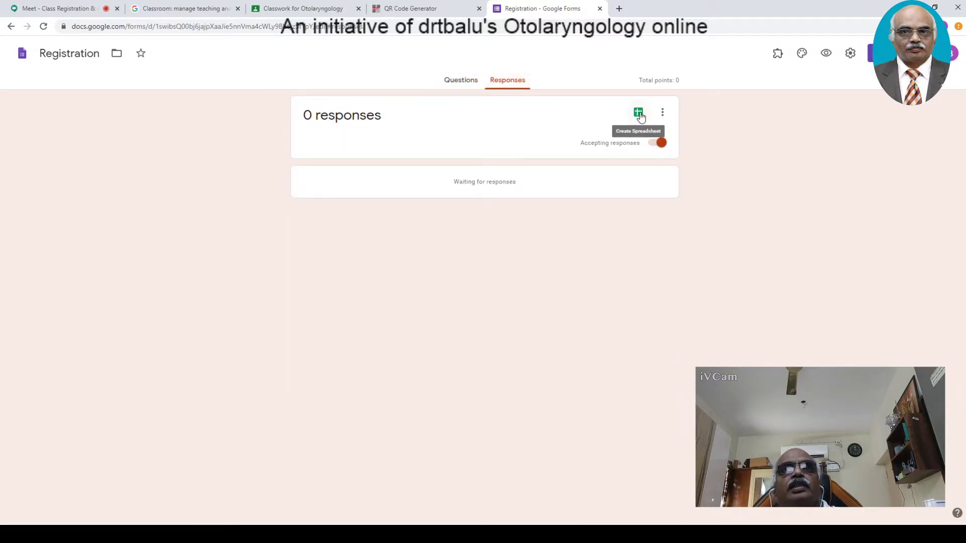
click(639, 113)
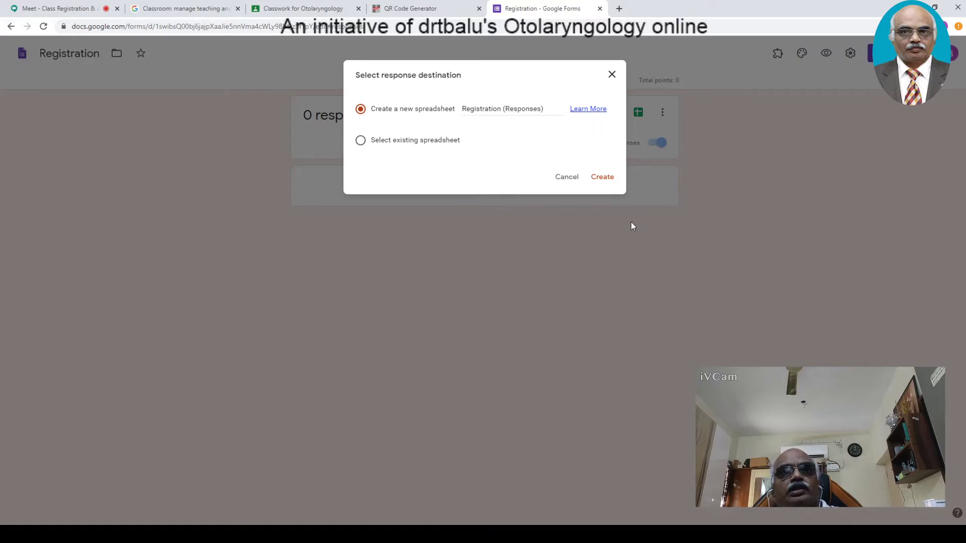
- Create the Registration (Responses) spreadsheet, dismiss the view-history notice, and return to the form
click(606, 179)
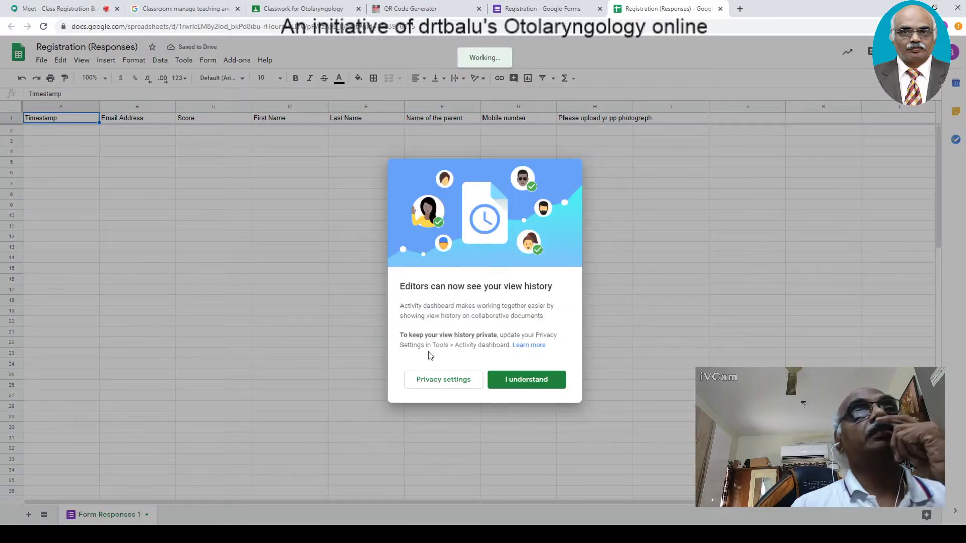
click(527, 382)
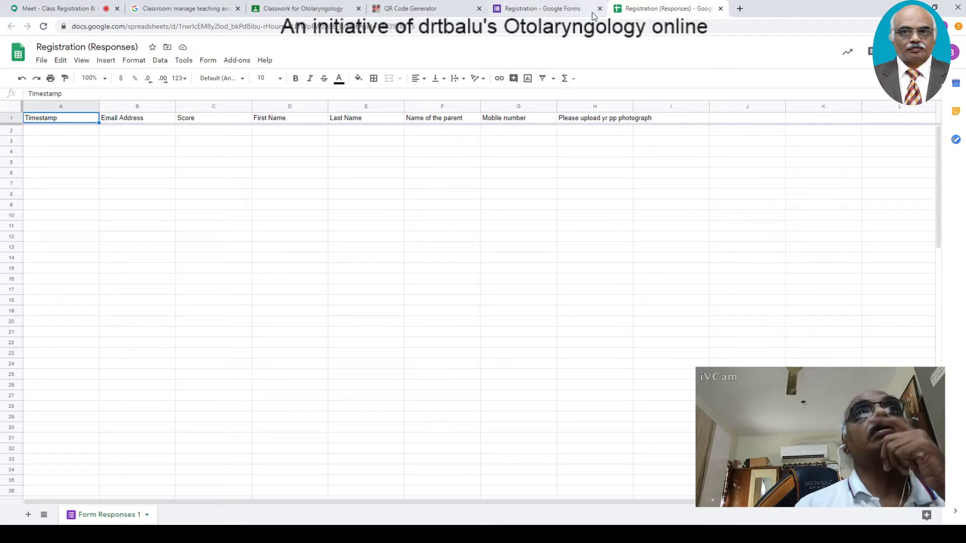
click(553, 15)
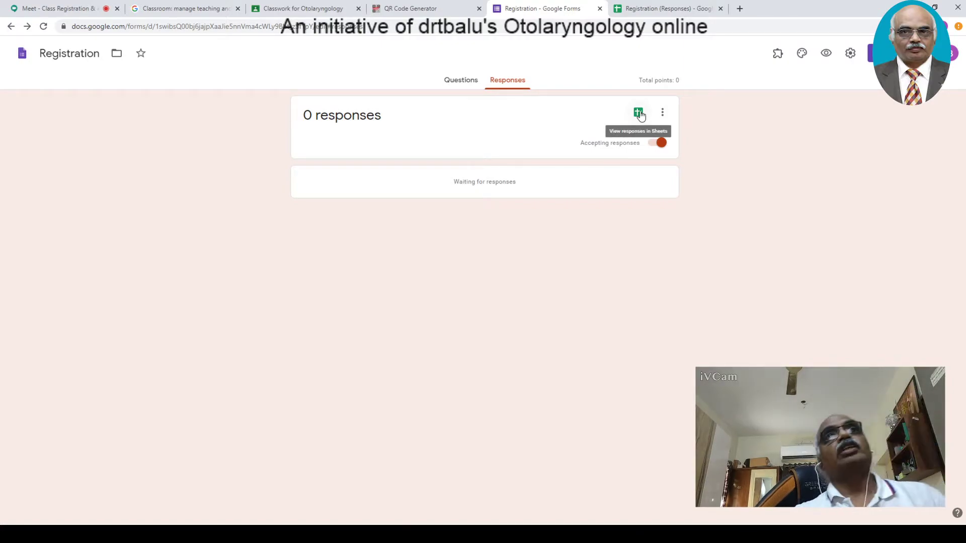
- Open the linked Registration (Responses) spreadsheet and close its spreadsheet tabs
click(459, 84)
click(499, 88)
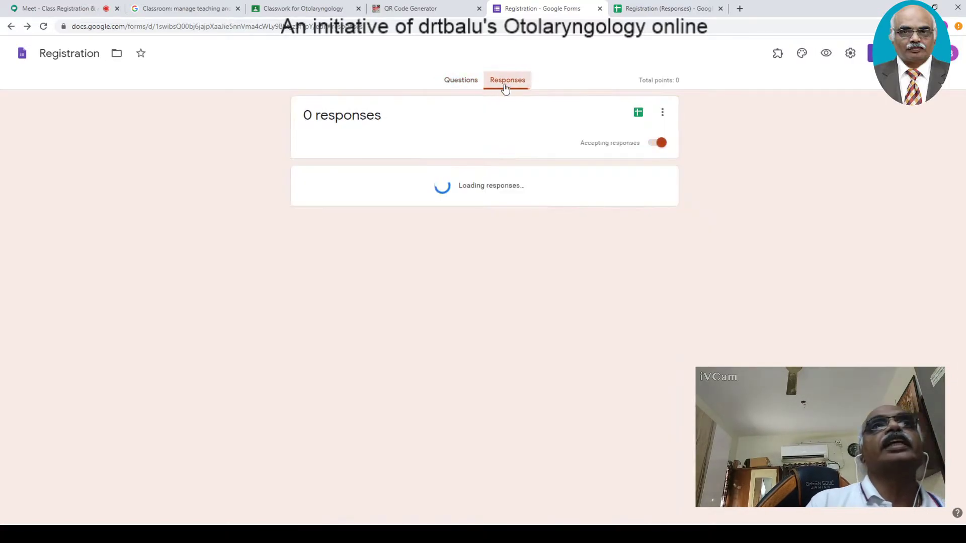
click(644, 117)
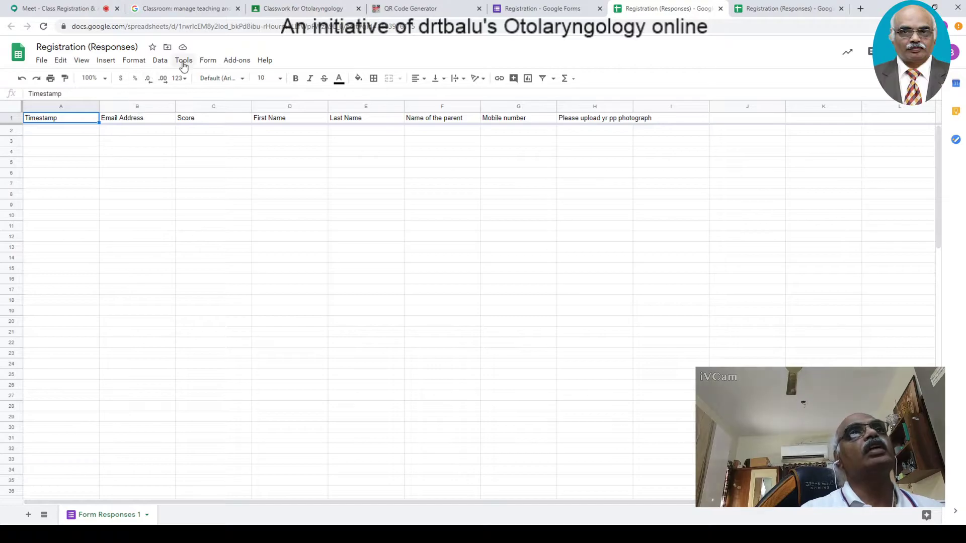
click(721, 8)
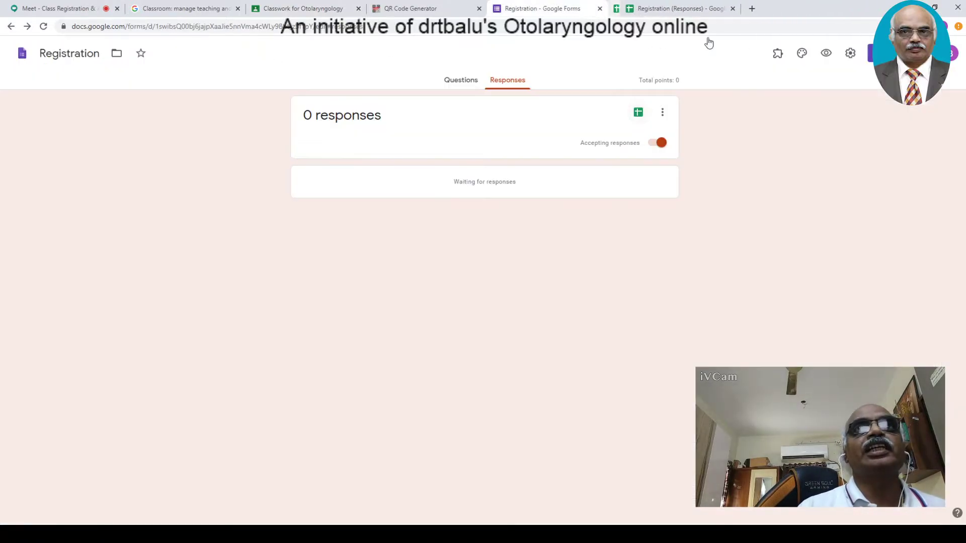
click(693, 8)
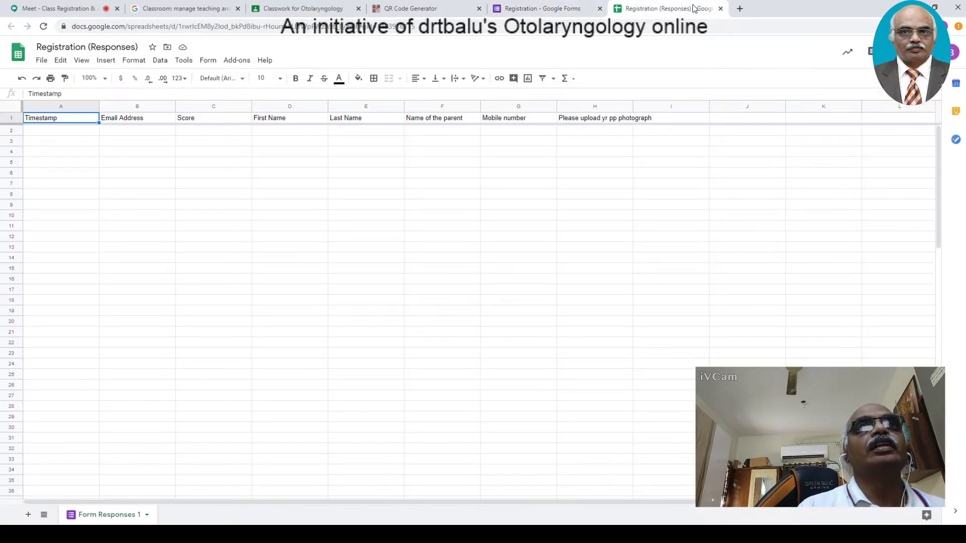
click(721, 9)
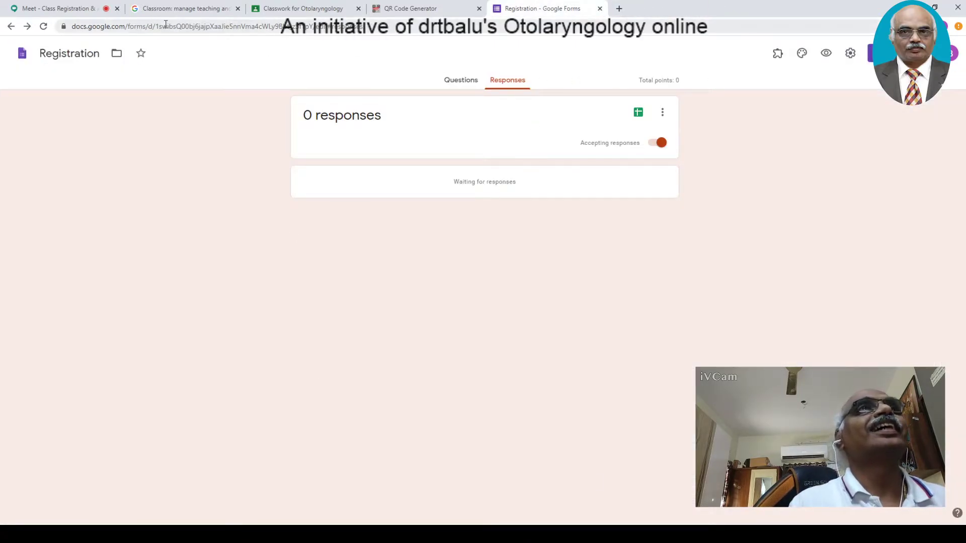
- Return to the Registration form and go to the Google Forms home page
click(280, 10)
click(511, 9)
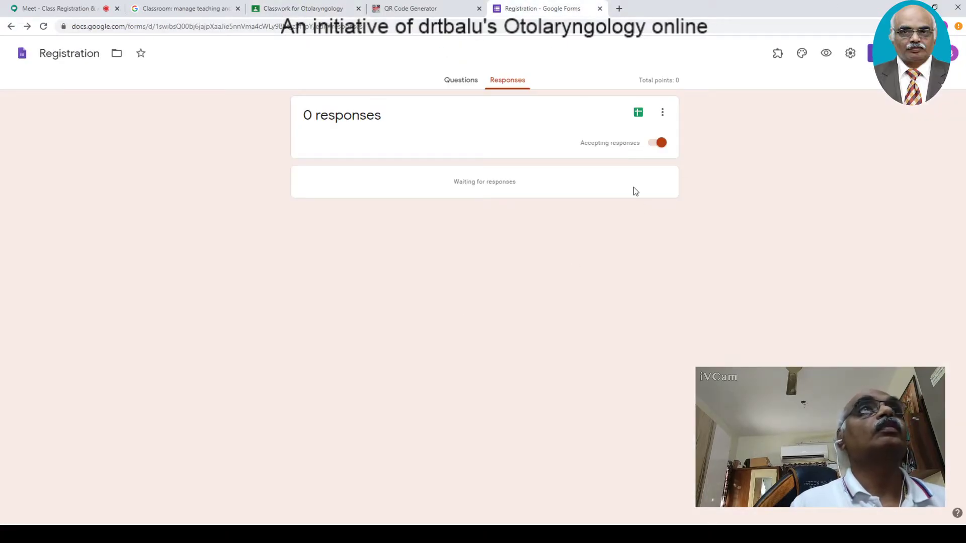
click(22, 53)
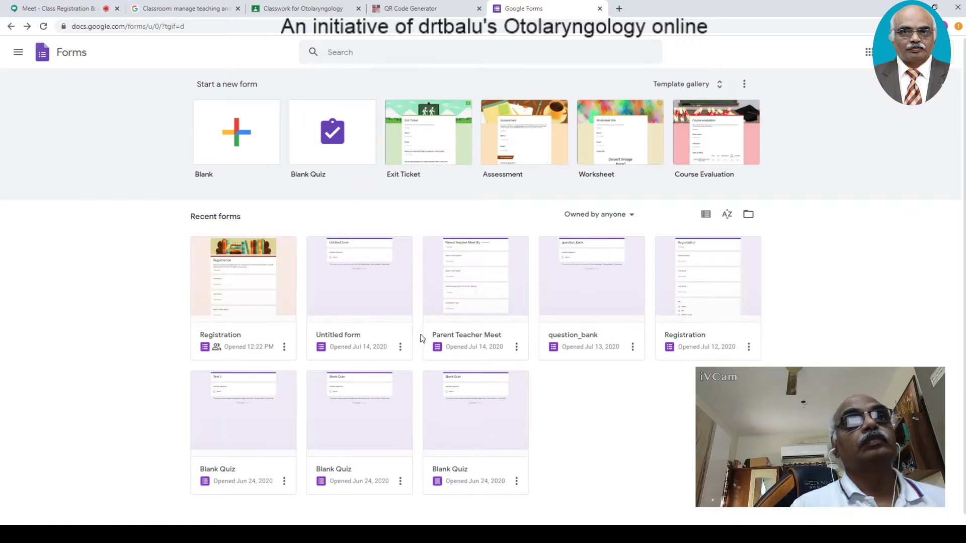
- Open the Parent Teacher Meet form and select the meeting date question's first option
click(489, 285)
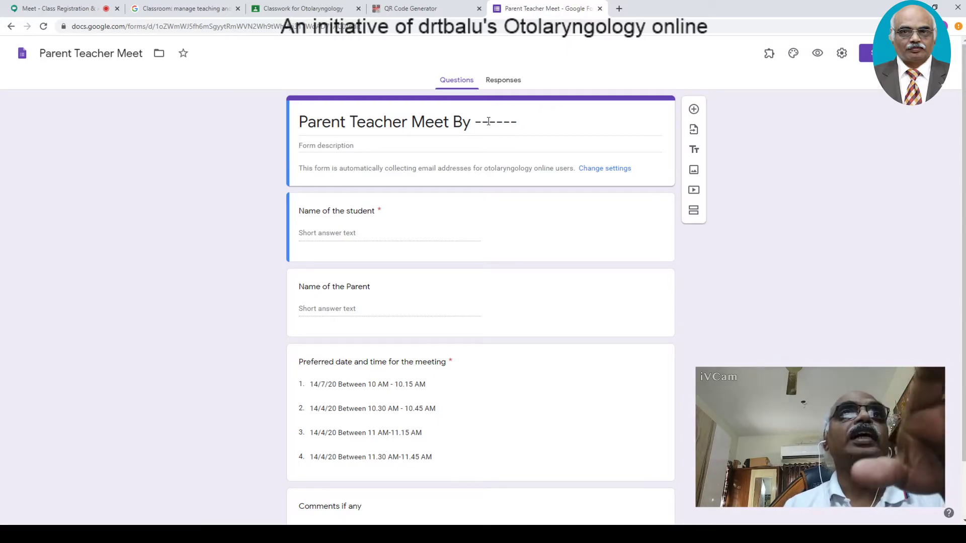
click(539, 123)
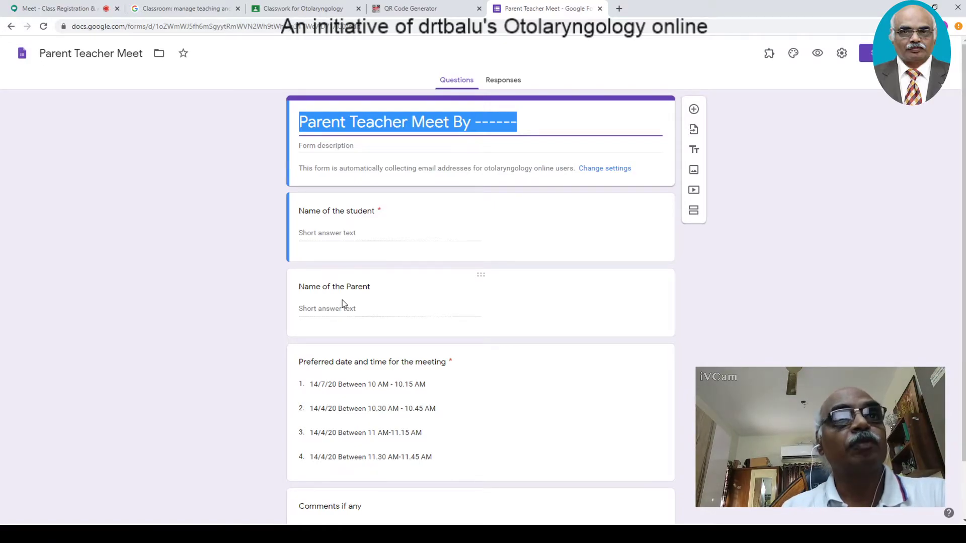
scroll(265, 354, down, 1)
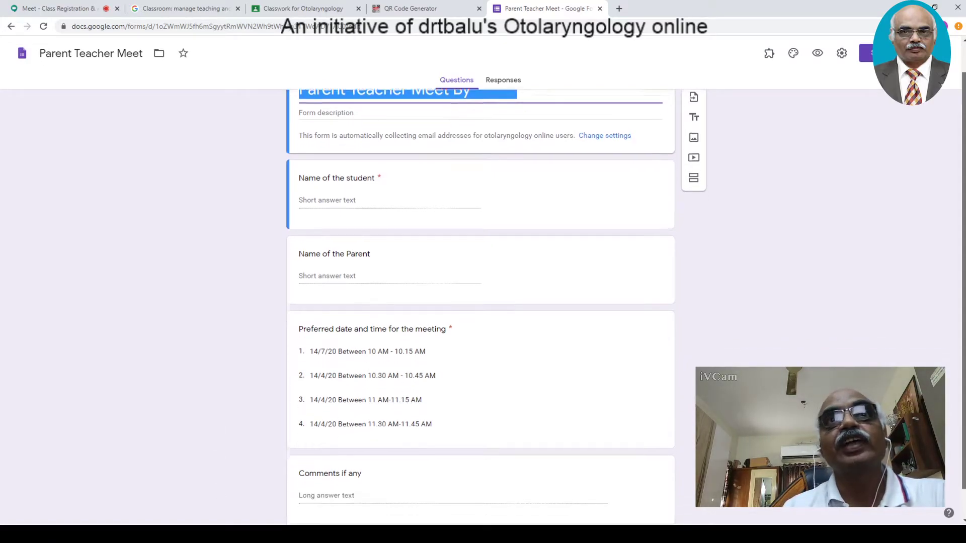
scroll(643, 339, down, 2)
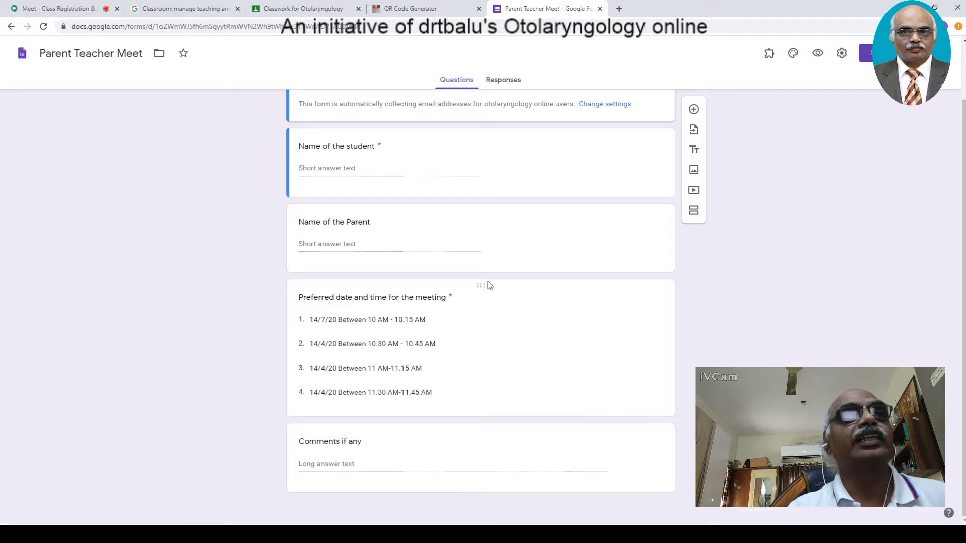
click(324, 317)
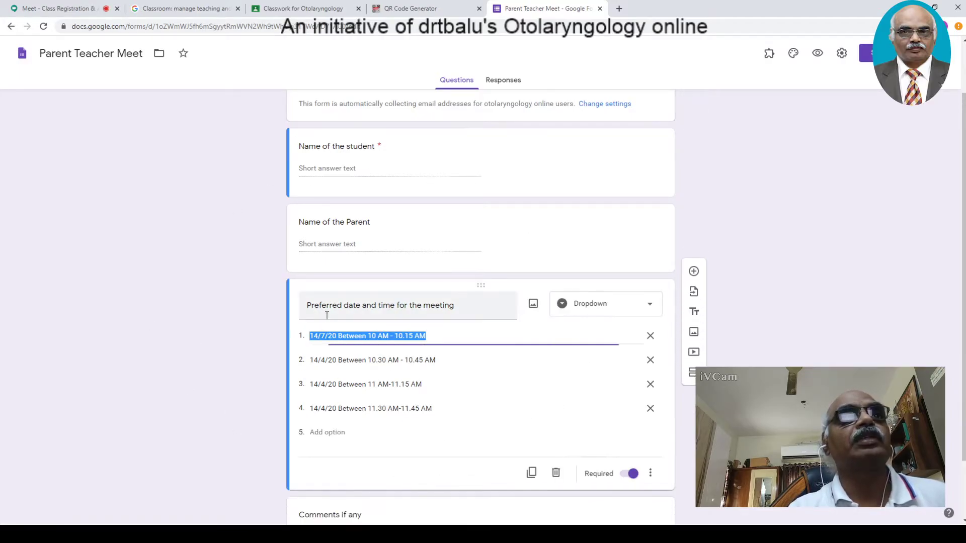
- Change the first slot's date from 14/7/20 to 14/4/20 and review all four slots
click(325, 337)
key(BackSpace)
text(4)
click(847, 245)
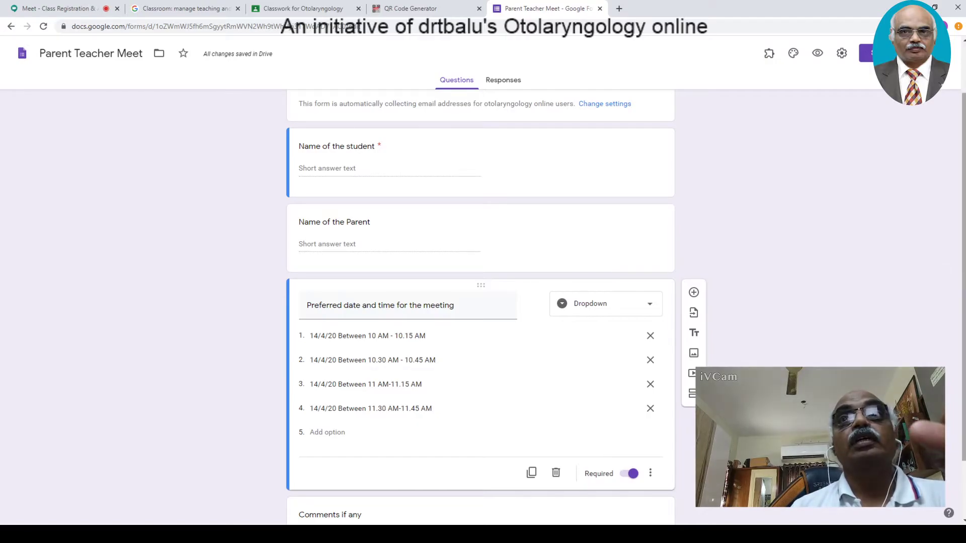
scroll(954, 206, up, 2)
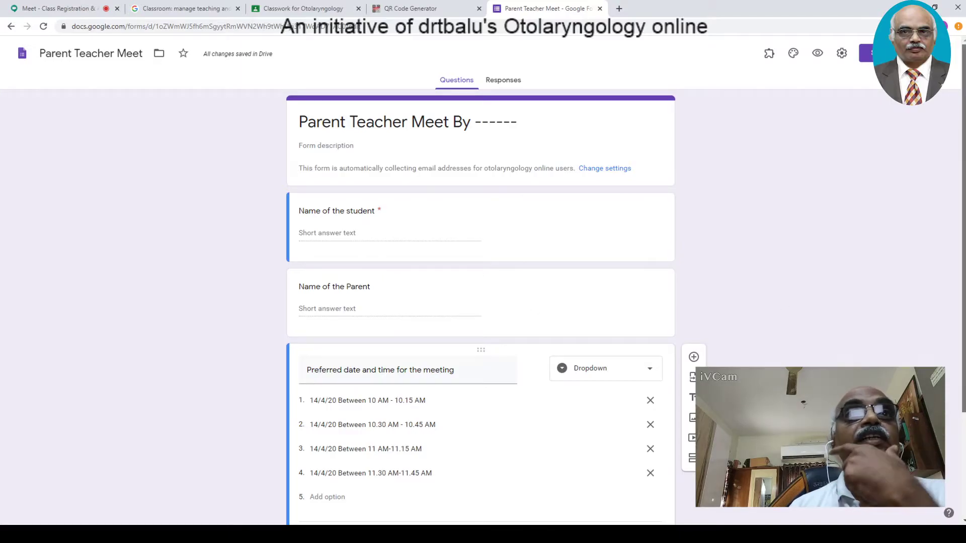
scroll(964, 289, down, 2)
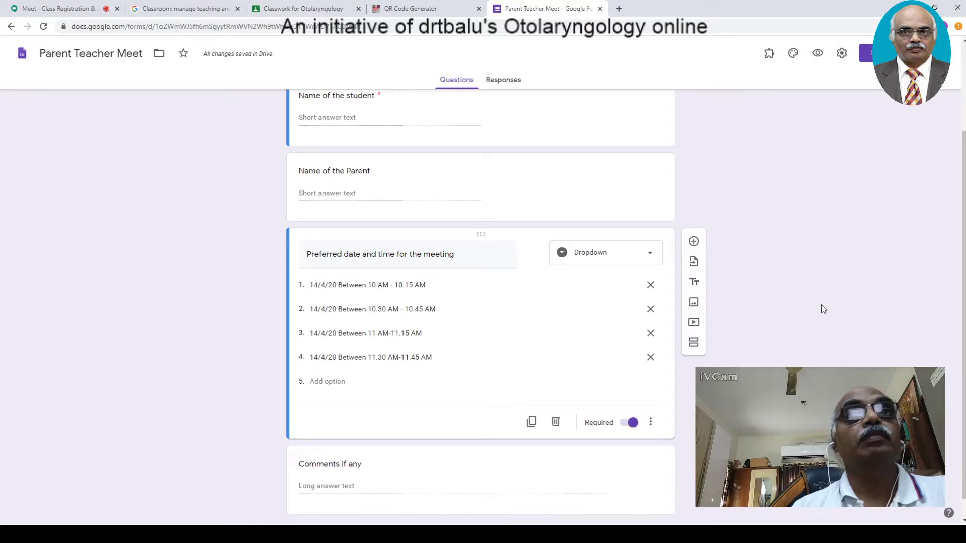
scroll(963, 346, up, 2)
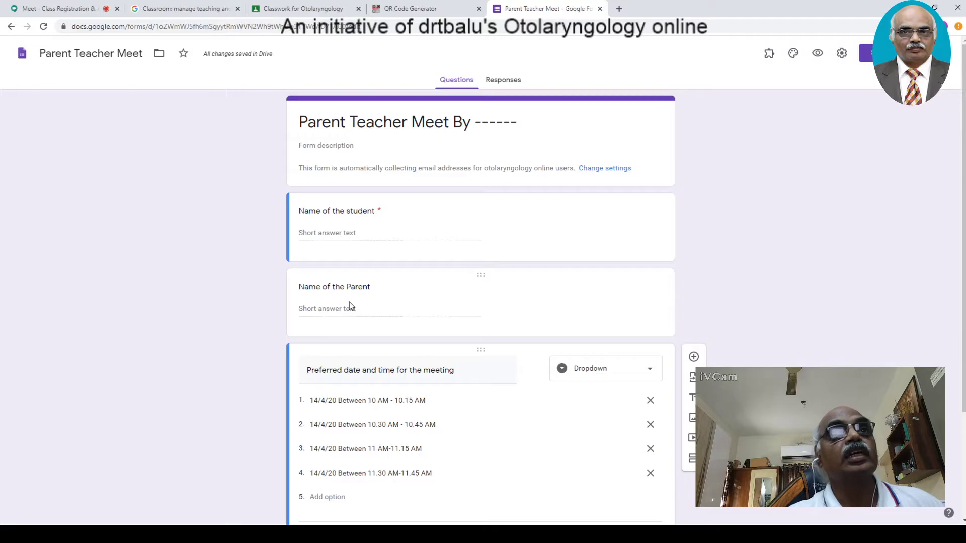
scroll(350, 302, down, 3)
scroll(322, 232, up, 1)
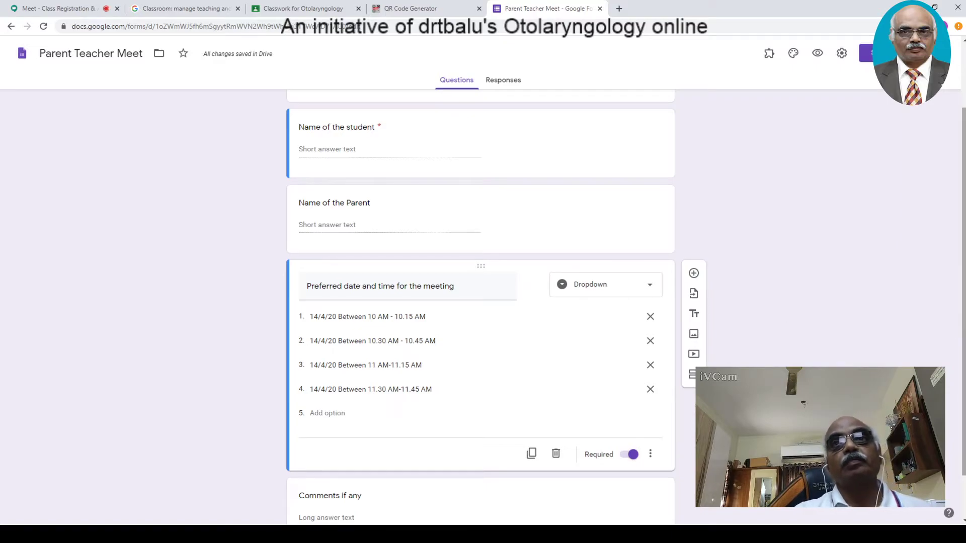
scroll(451, 392, down, 1)
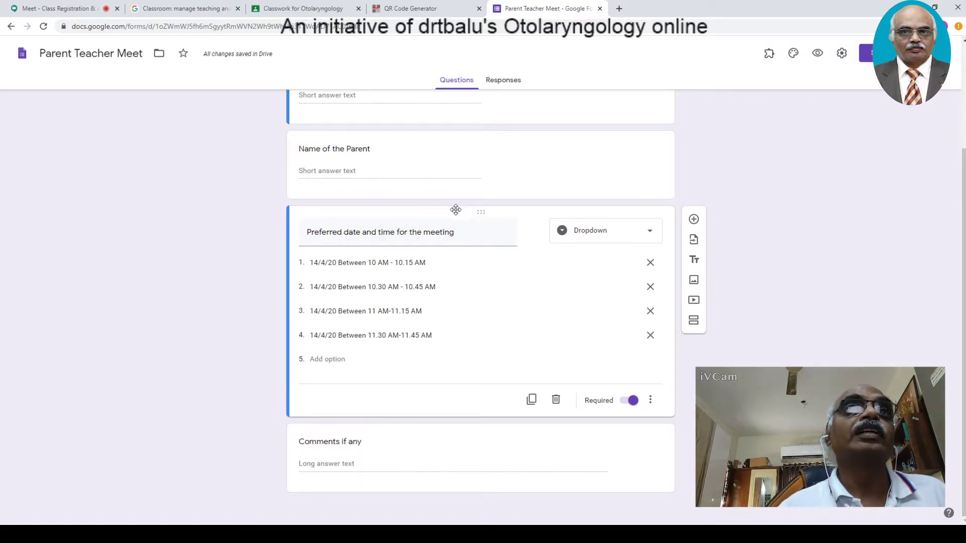
scroll(458, 335, up, 1)
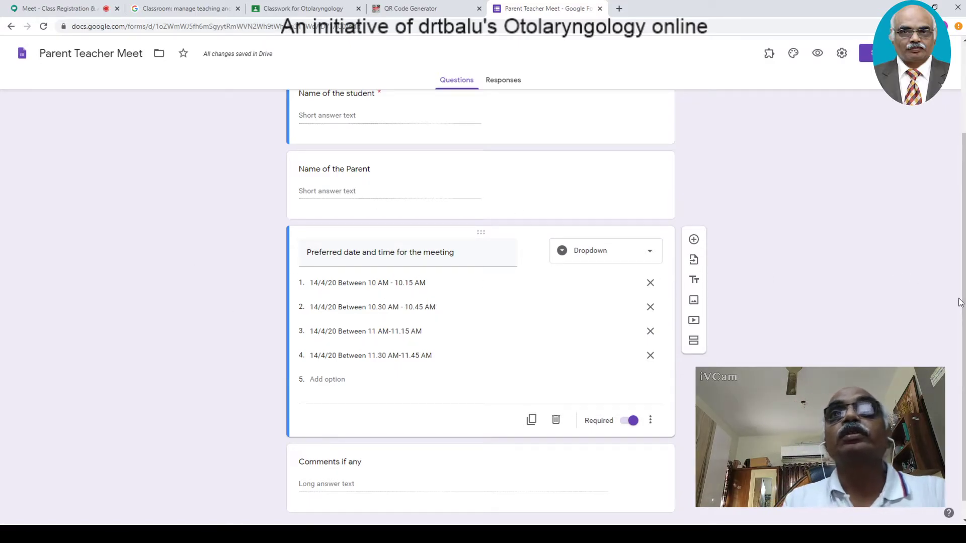
mouse_move(963, 297)
mouse_down()
mouse_move(963, 233)
mouse_move(964, 314)
mouse_up()
- Open the form's add-ons list, admitting two waiting participants to the Meet call meanwhile
drag(963, 392, 964, 292)
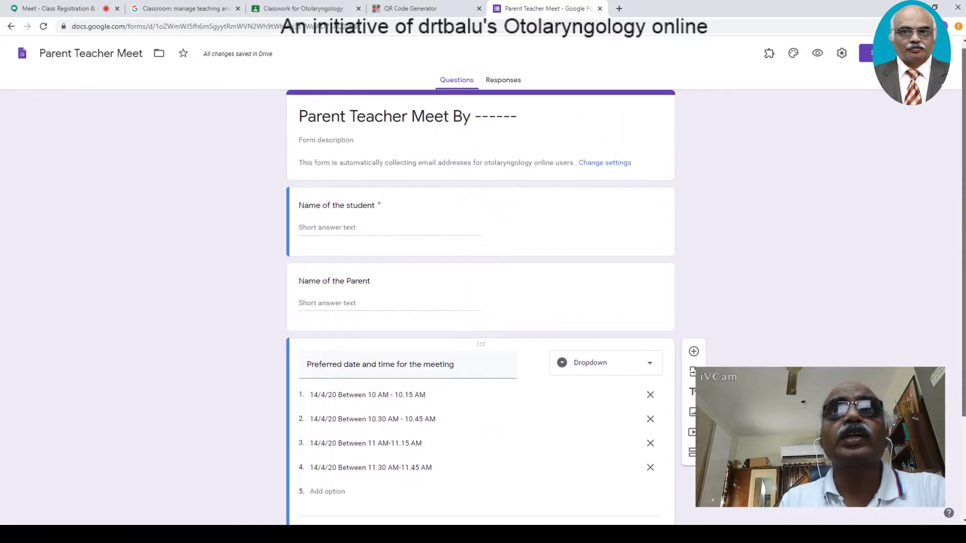
click(769, 54)
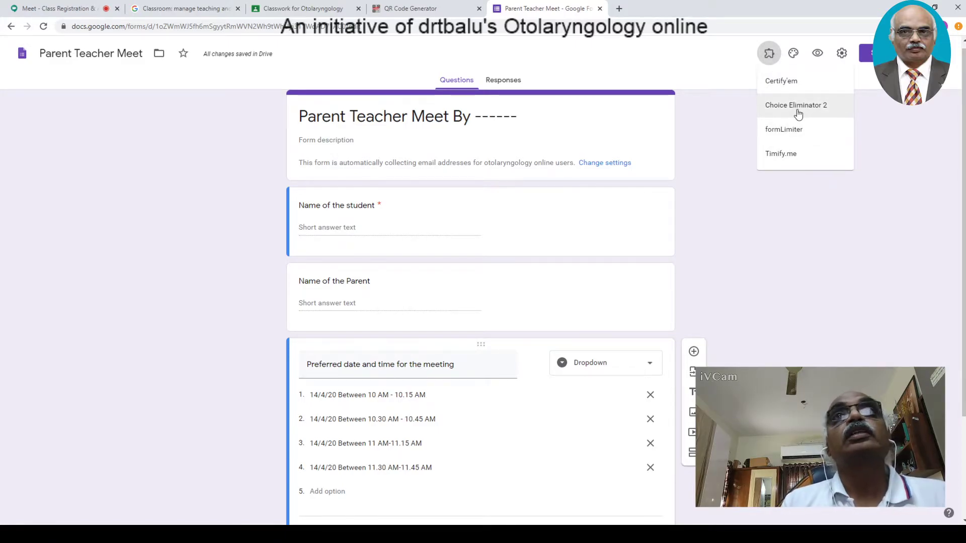
click(45, 8)
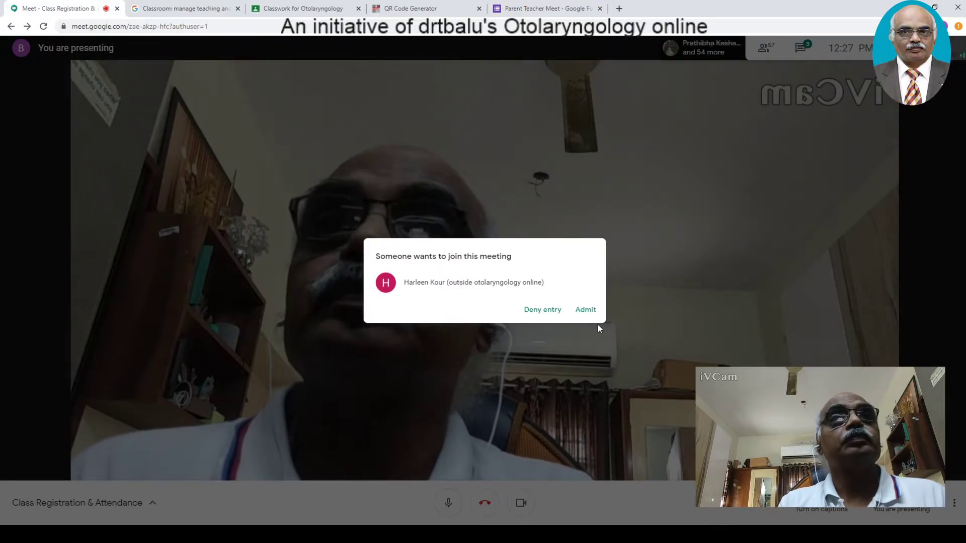
click(587, 310)
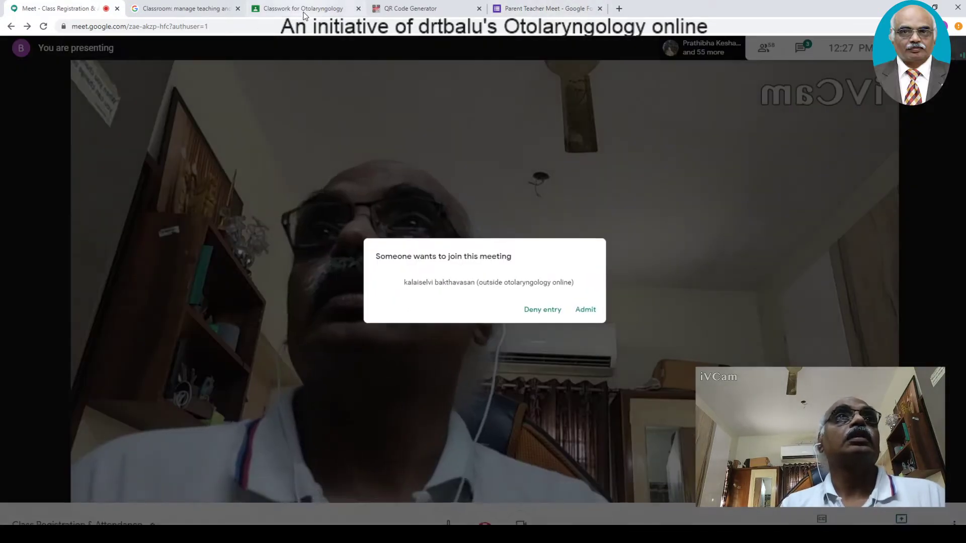
click(585, 310)
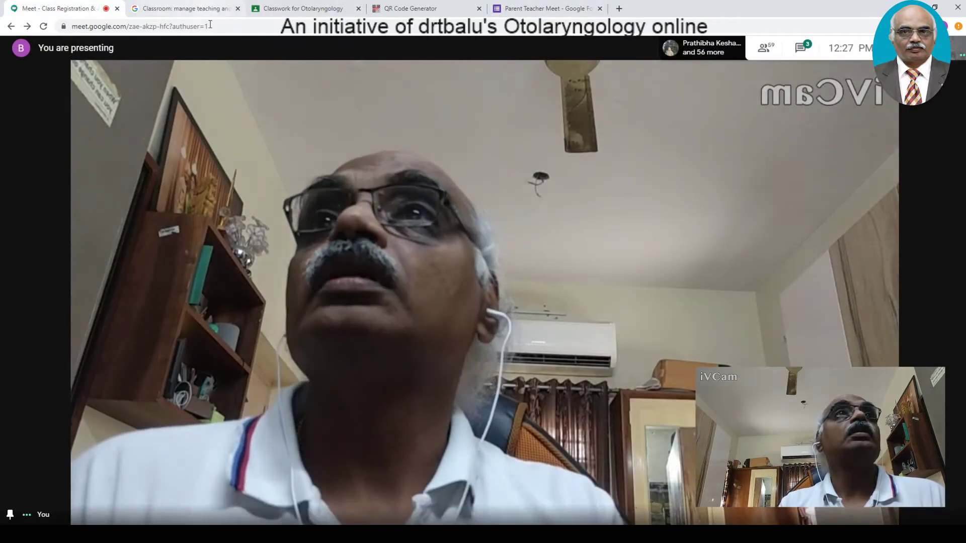
click(316, 9)
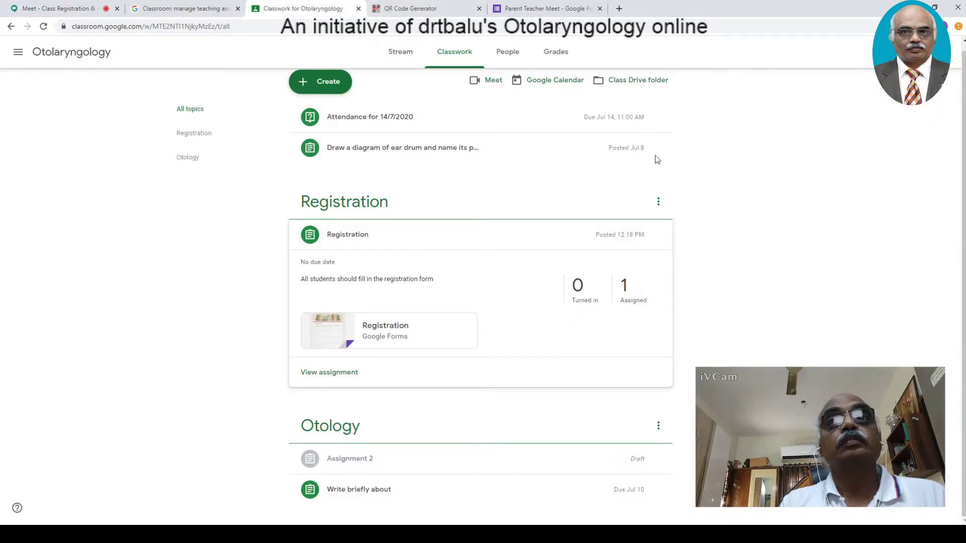
click(546, 9)
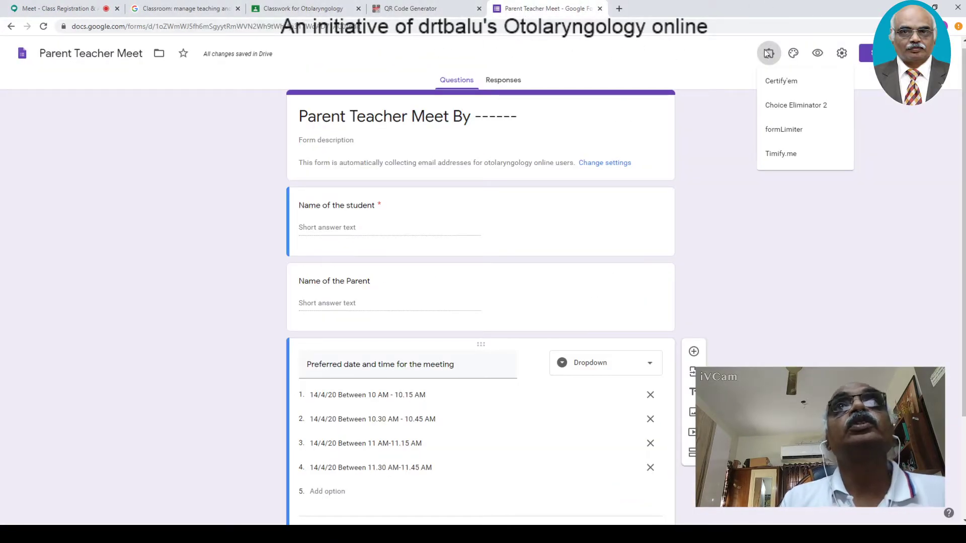
- Launch Choice Eliminator 2's Configure panel, dismissing the author's note, with Form Responses 1 as data sheet
click(783, 107)
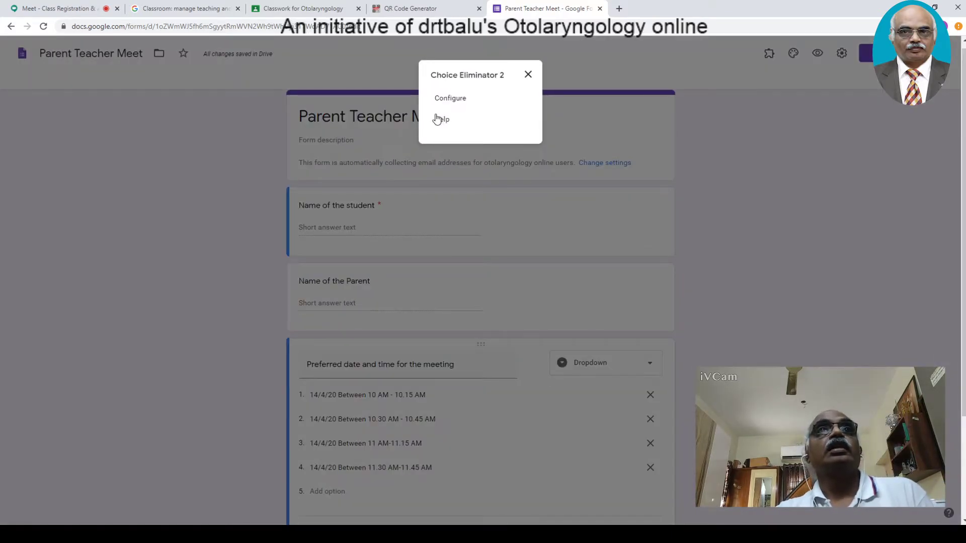
click(444, 98)
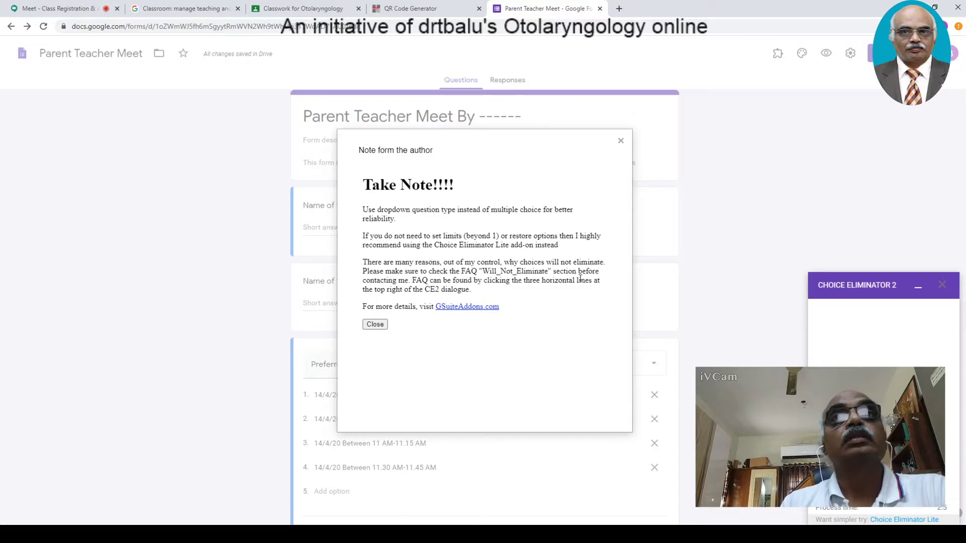
click(374, 324)
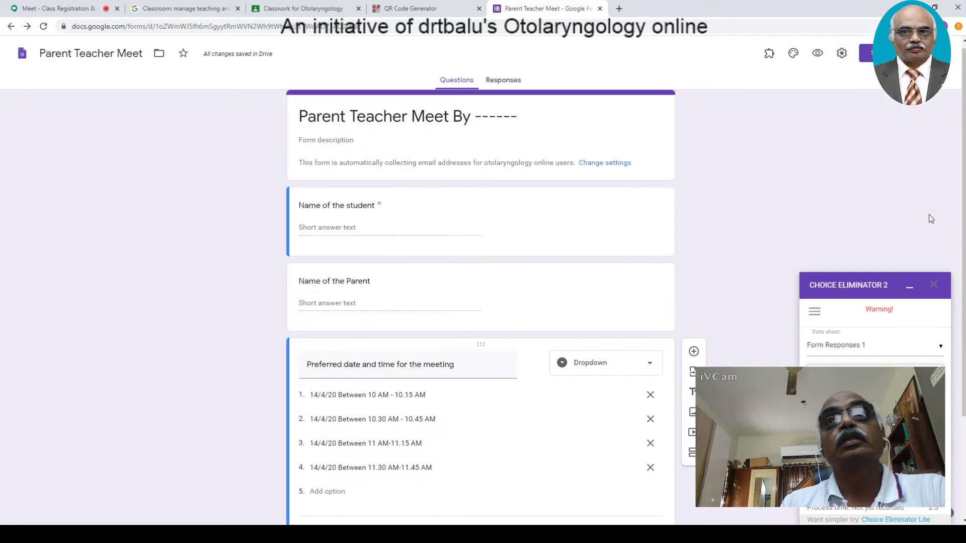
click(322, 395)
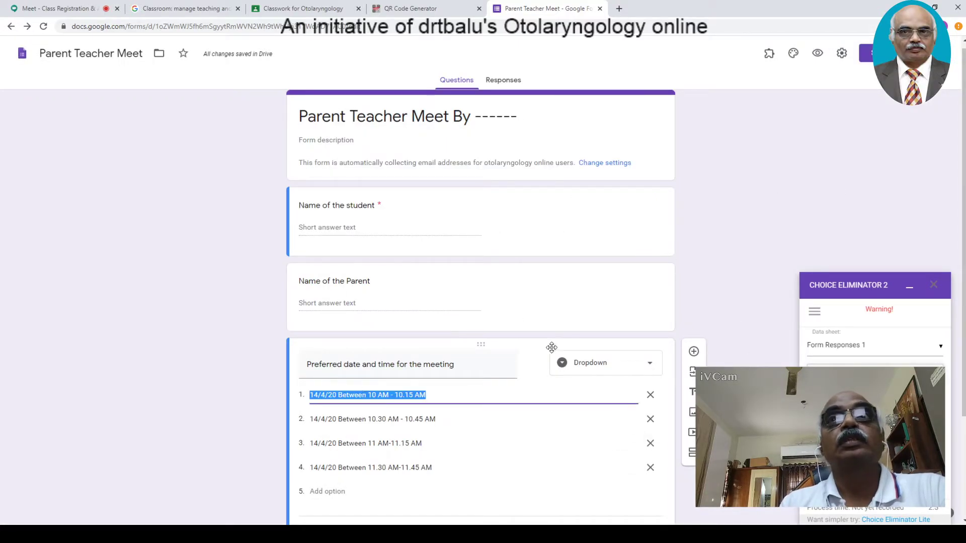
drag(851, 281, 819, 172)
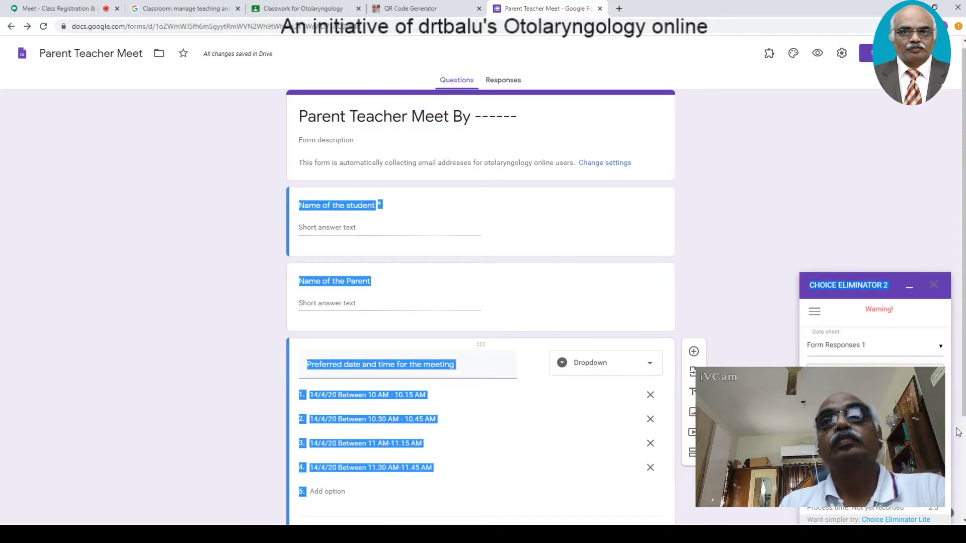
scroll(959, 432, down, 2)
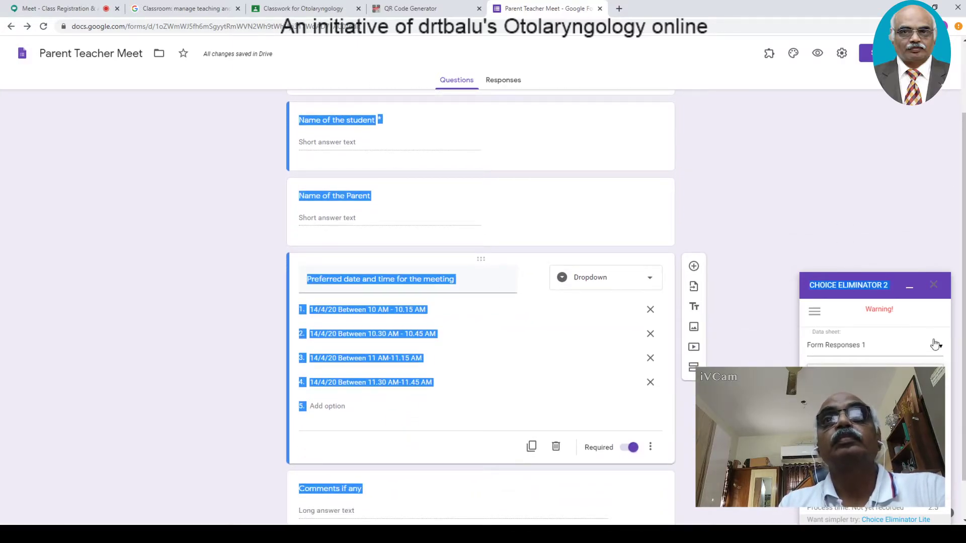
click(851, 351)
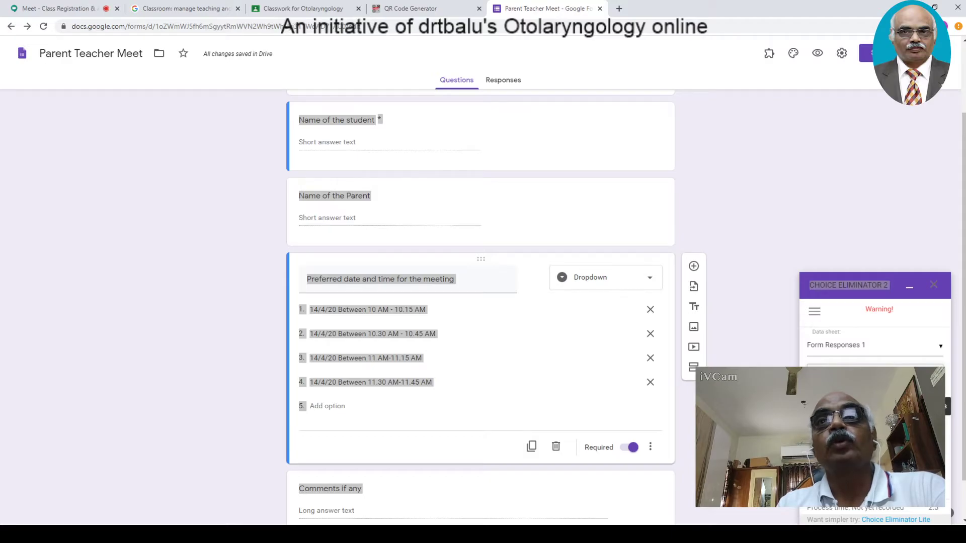
- In Choice Options for the date question, set slot limits to 5, 3, 2 and 1, then close it
click(934, 387)
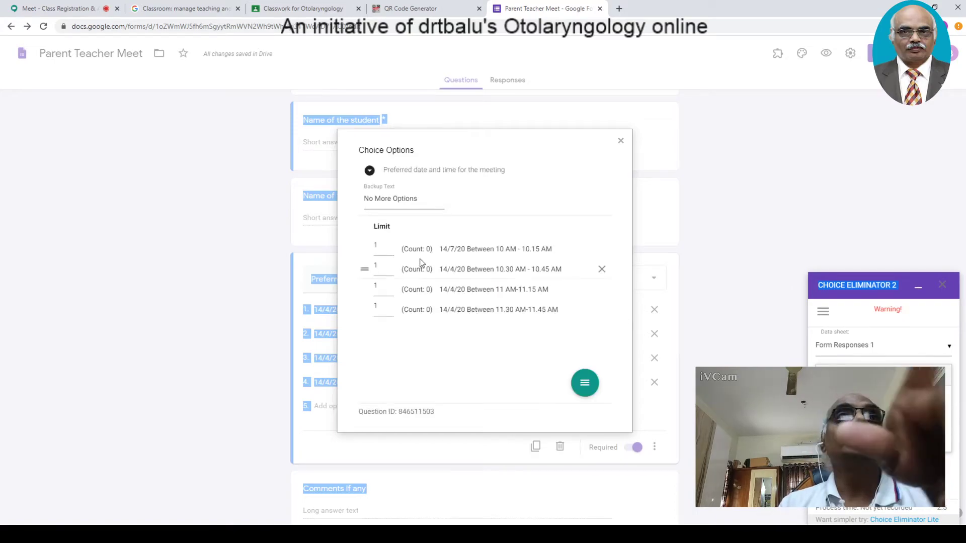
double_click(381, 252)
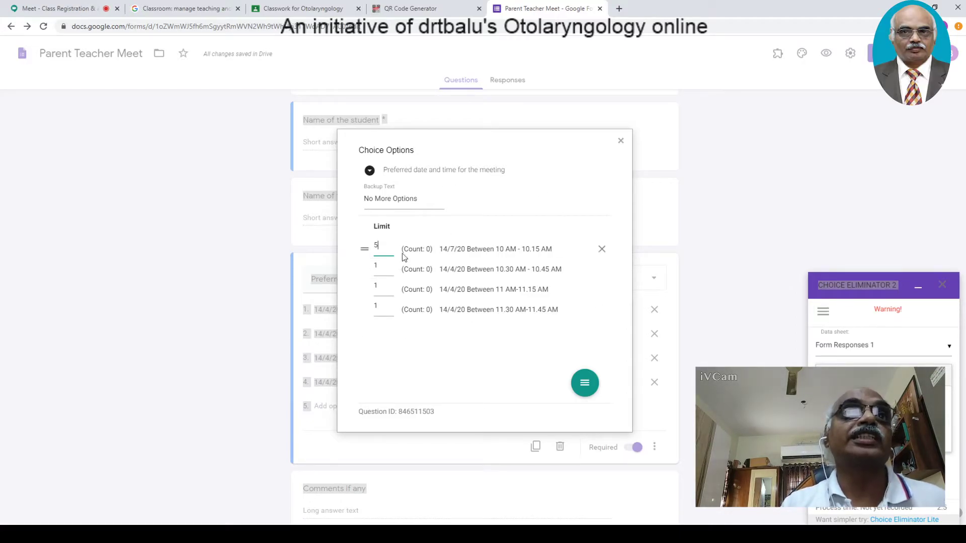
key(Tab)
text(3)
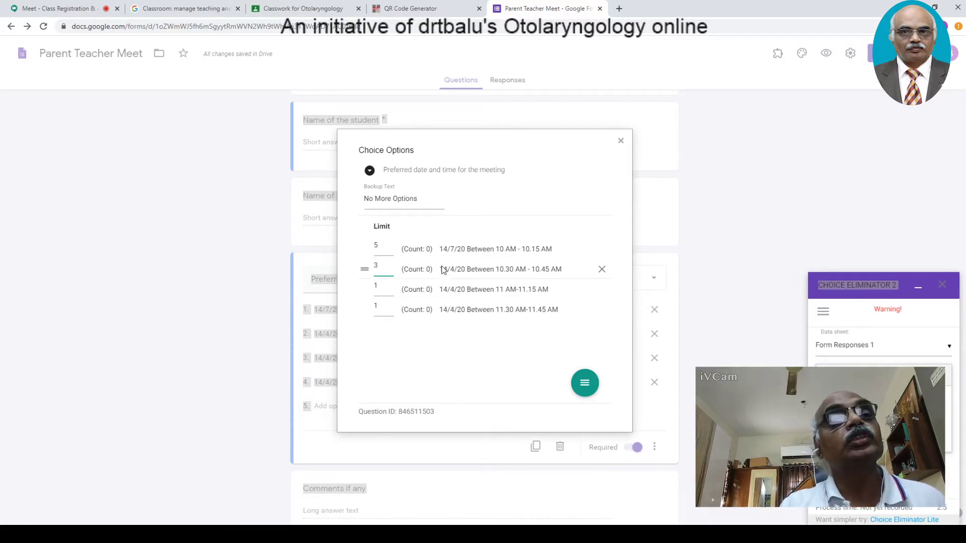
key(Tab)
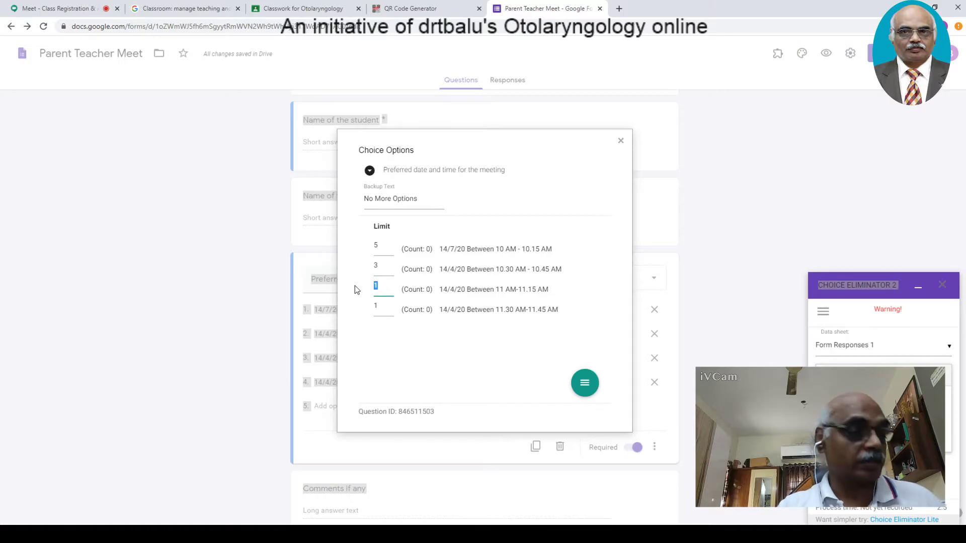
text(2)
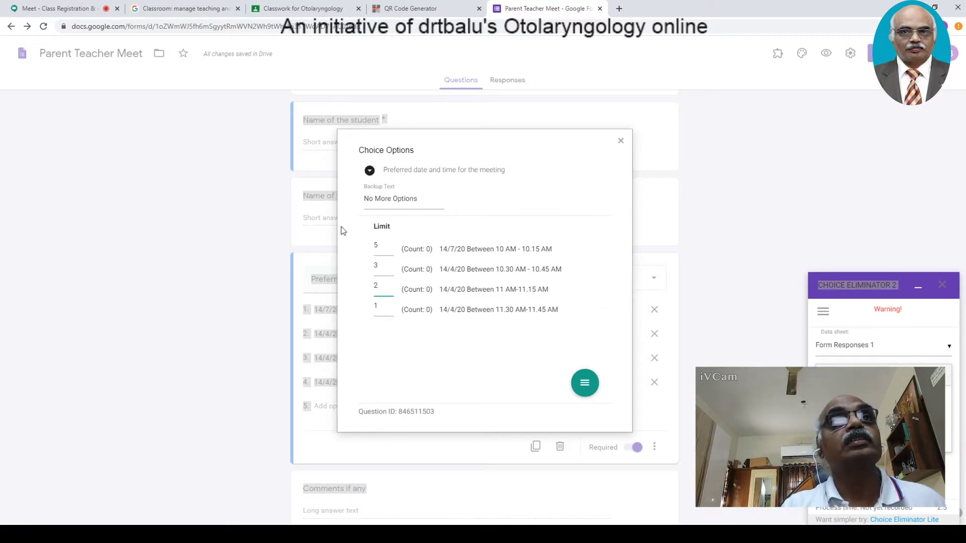
click(622, 142)
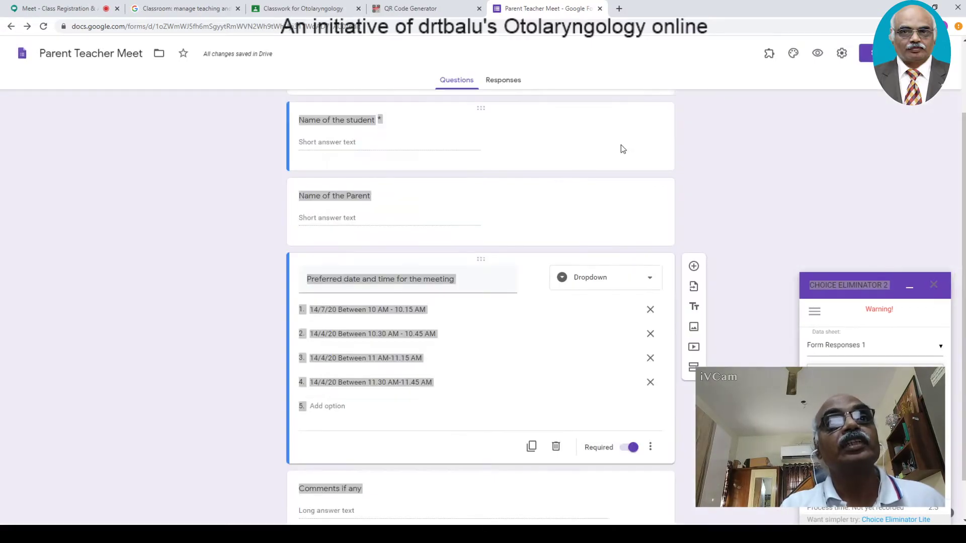
click(732, 227)
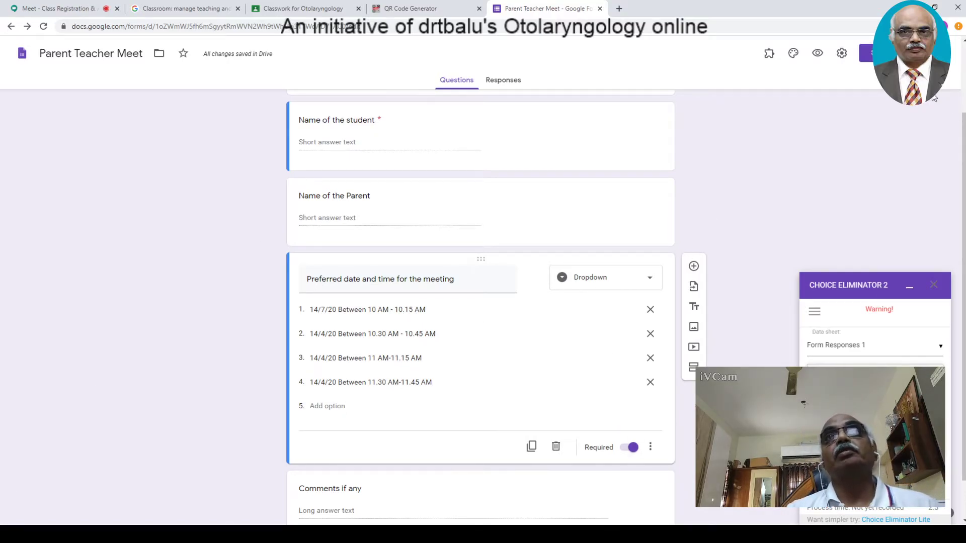
click(948, 53)
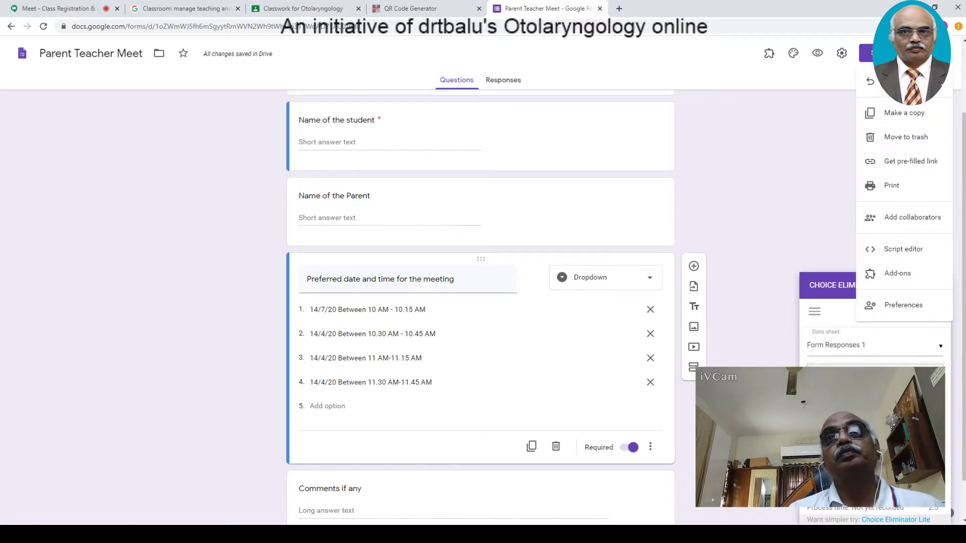
click(899, 274)
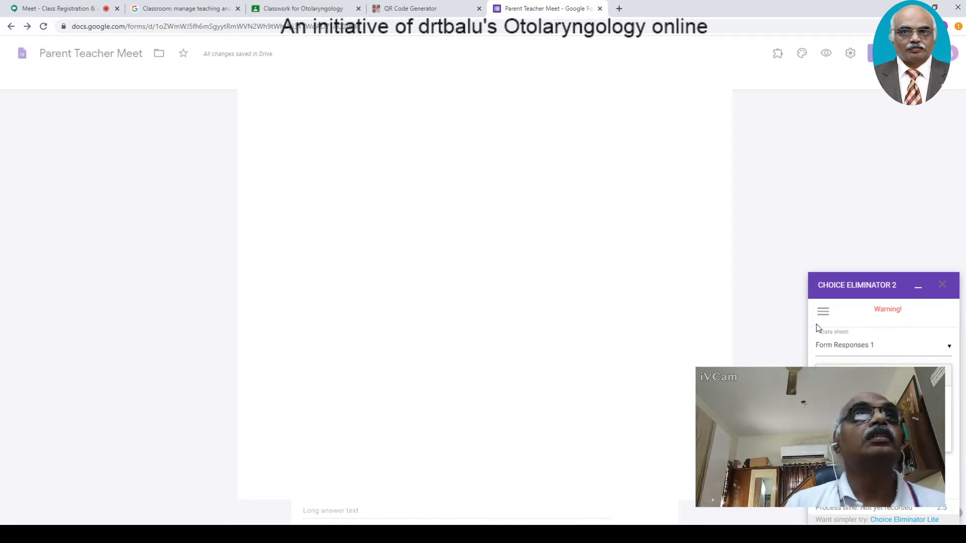
click(543, 81)
text(choi)
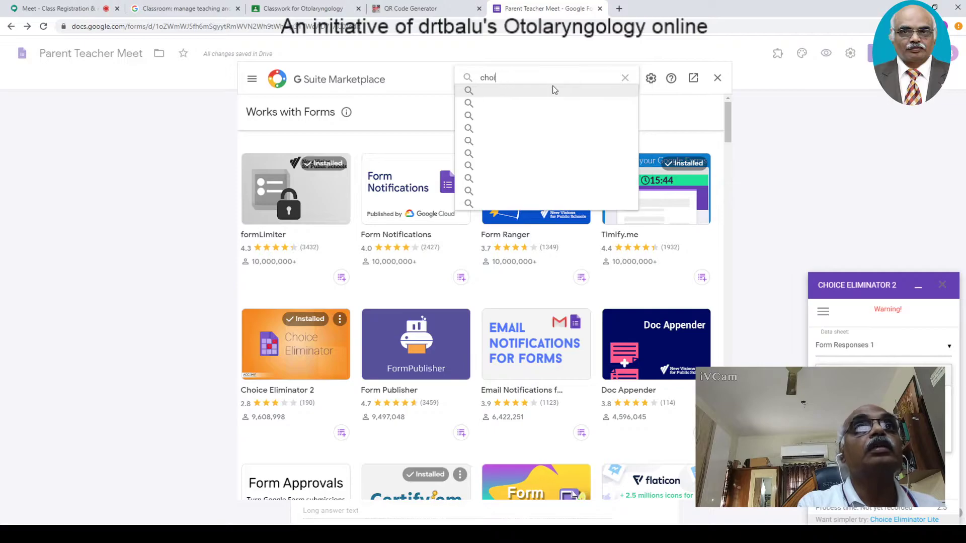
text(c)
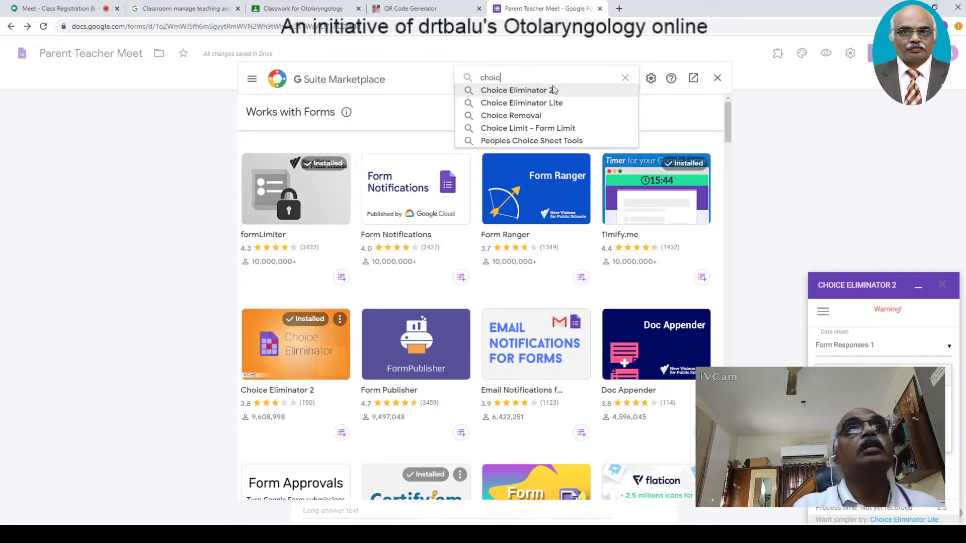
click(522, 90)
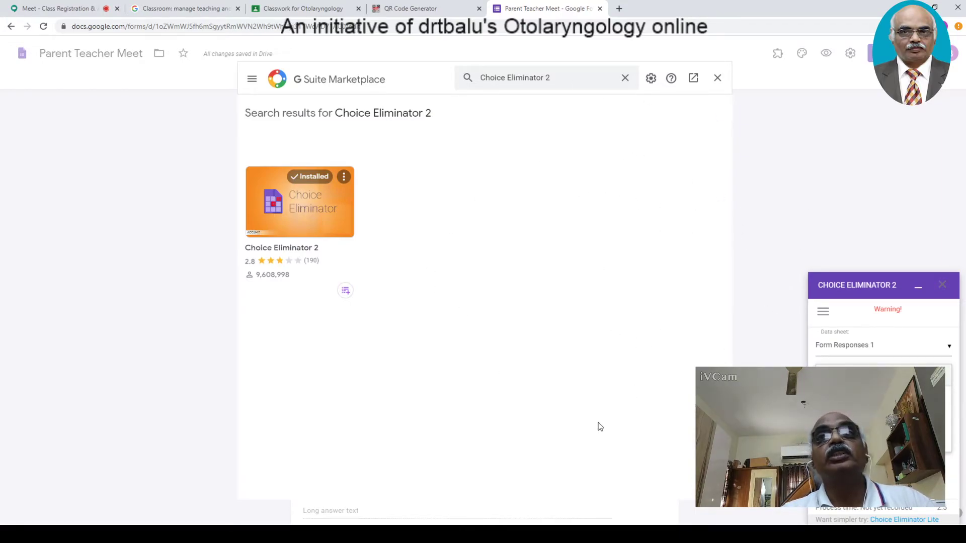
click(719, 78)
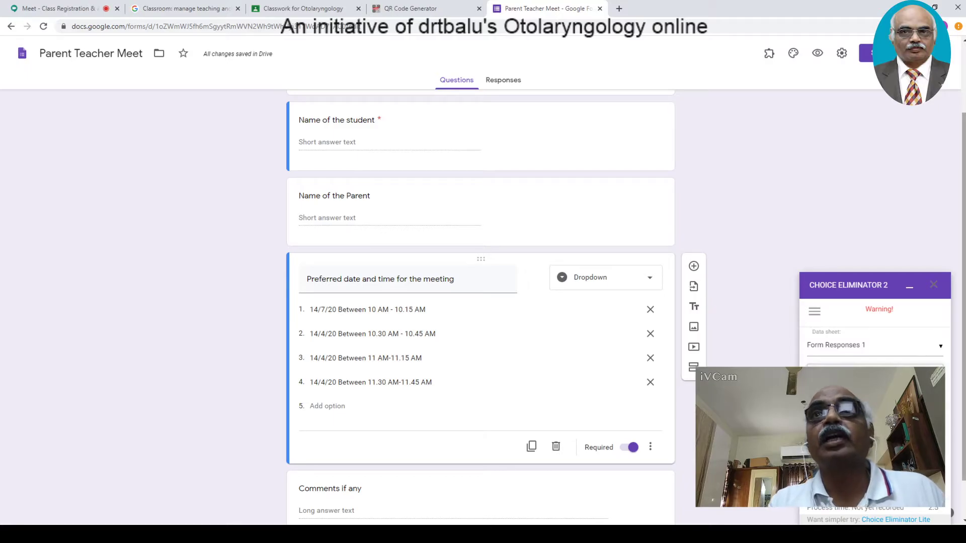
- Check the responses collected so far, then go back to the form's questions
drag(965, 332, 965, 263)
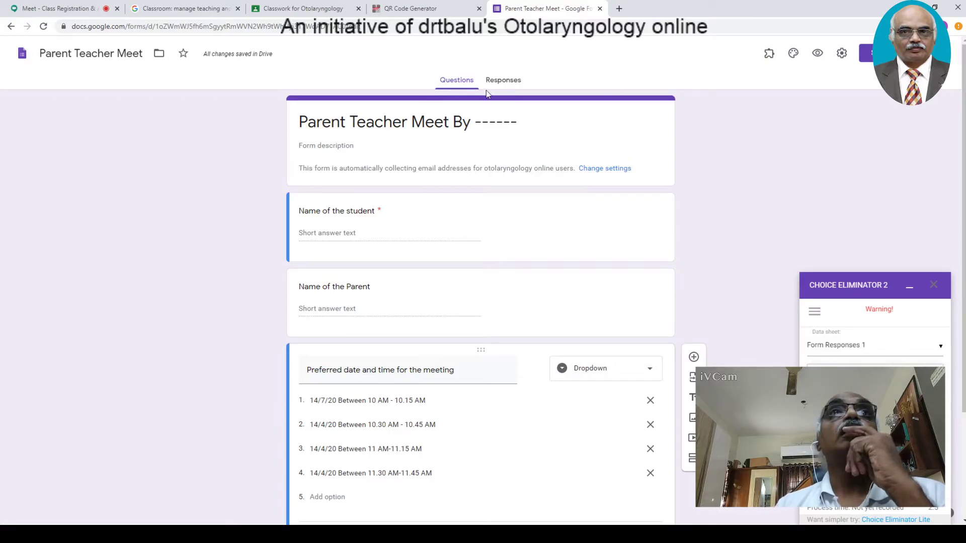
click(515, 81)
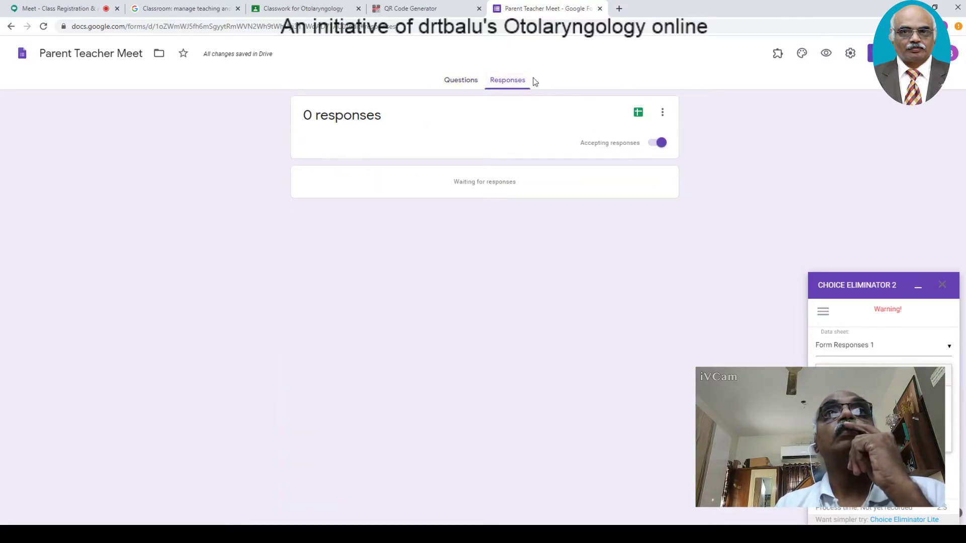
click(453, 83)
- Preview the form with the 14/7/20 10 AM slot selected, then show the Otolaryngology classwork page
click(816, 55)
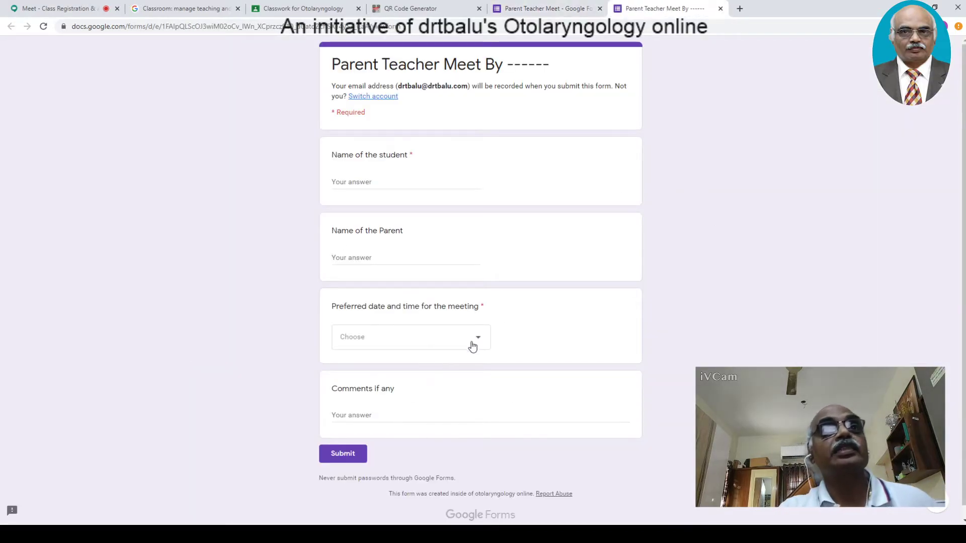
click(479, 339)
click(458, 372)
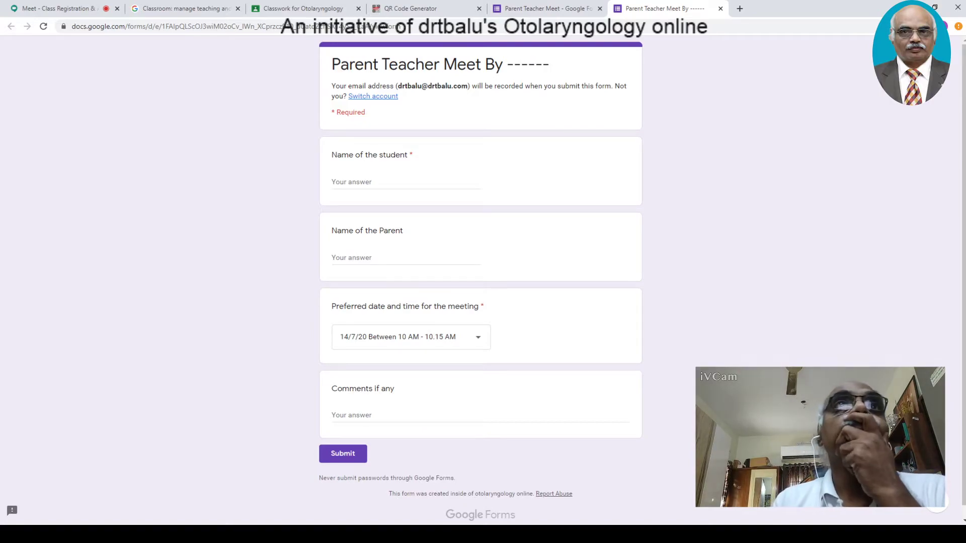
click(326, 10)
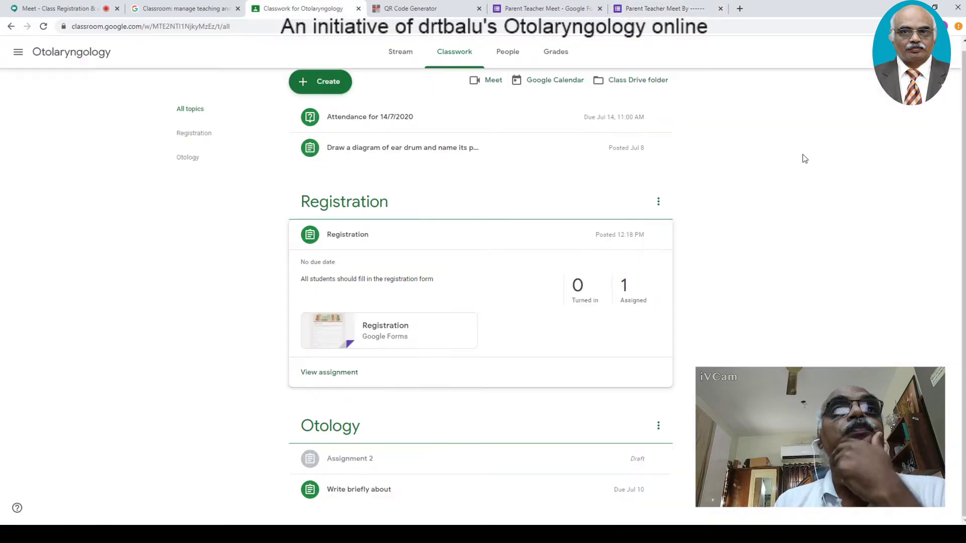
- Return to the Parent Teacher Meet editor and close the Choice Eliminator 2 side panel
click(453, 11)
click(527, 13)
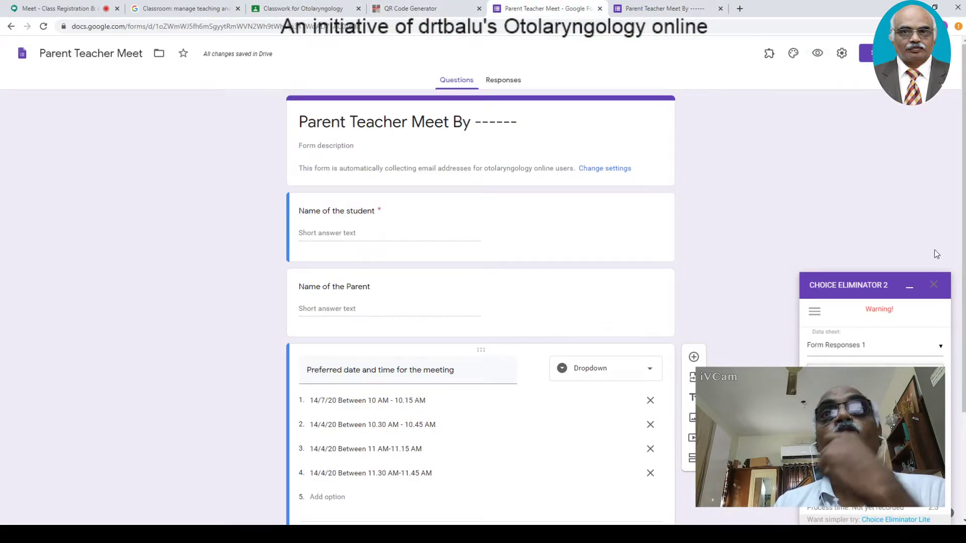
click(935, 286)
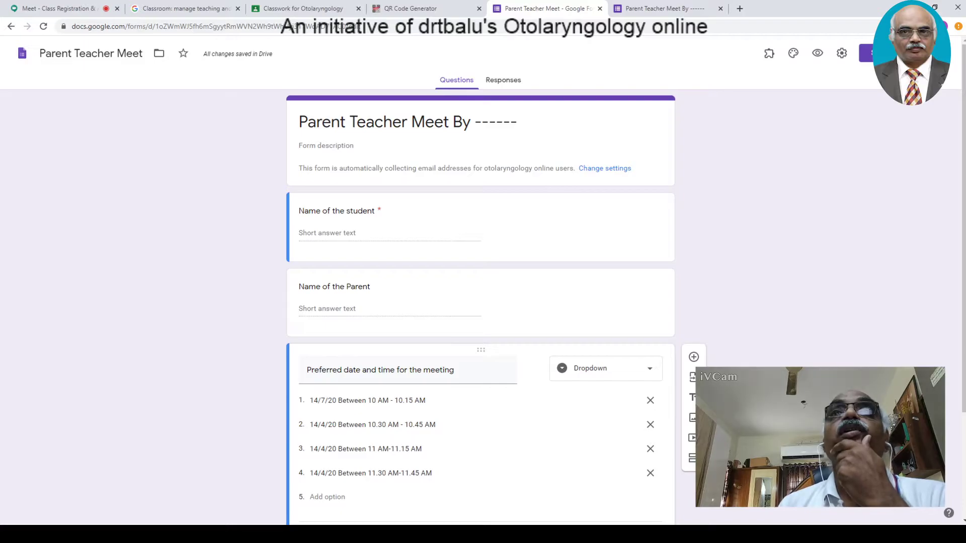
- Search the add-ons Marketplace for 'choice' to confirm Choice Eliminator 2 is installed, then close it
click(947, 53)
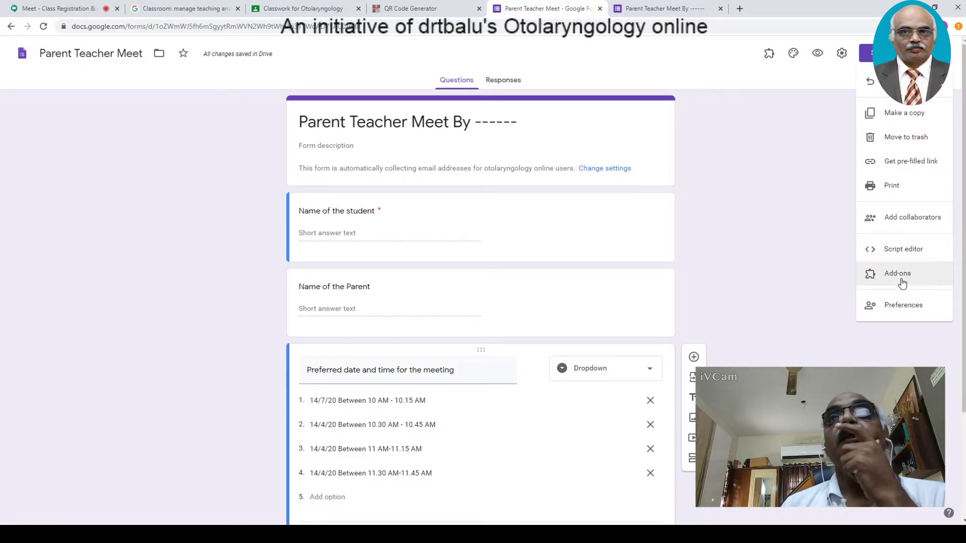
click(906, 275)
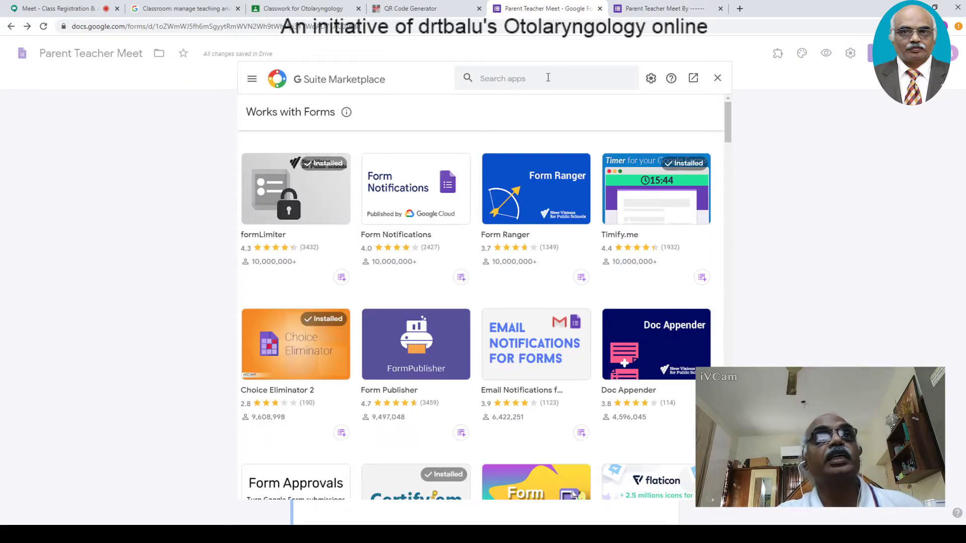
click(512, 79)
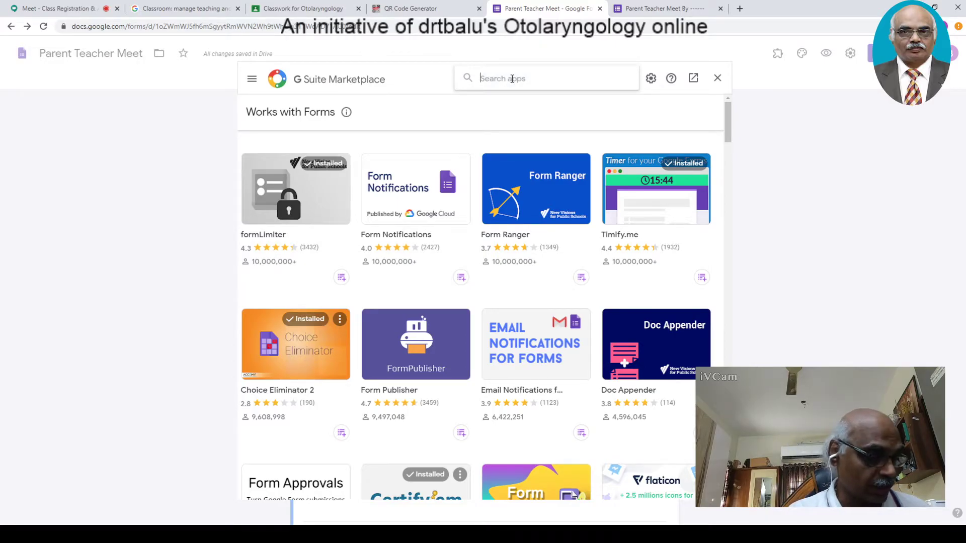
text(choice)
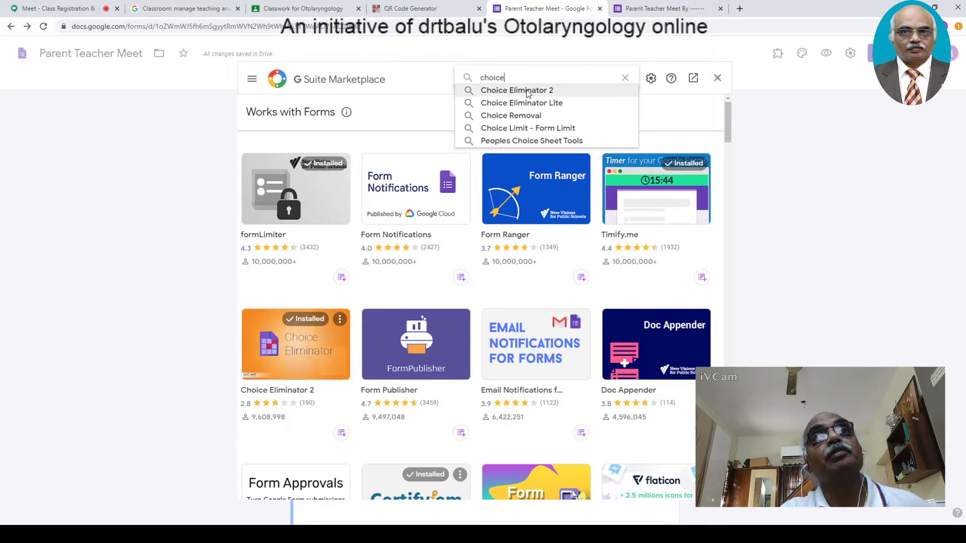
click(525, 91)
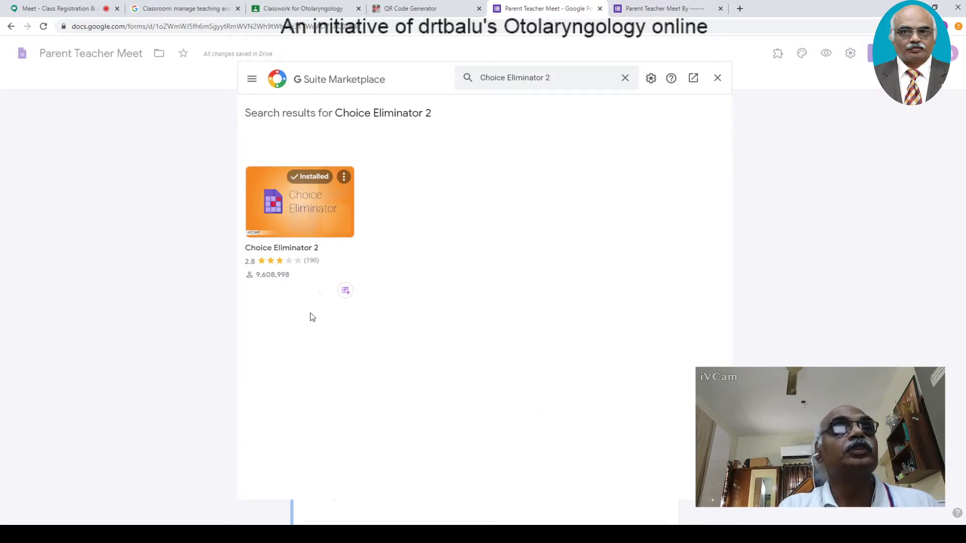
click(718, 78)
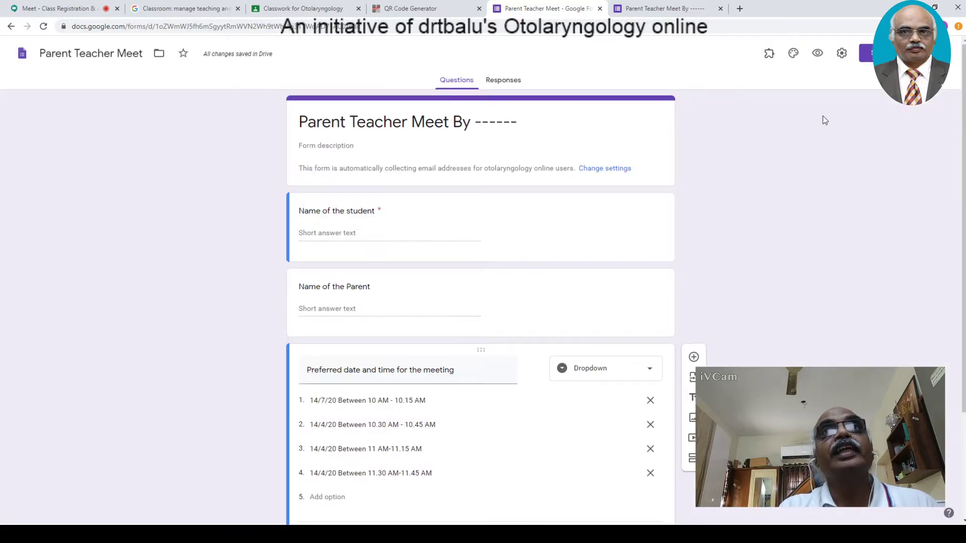
click(770, 55)
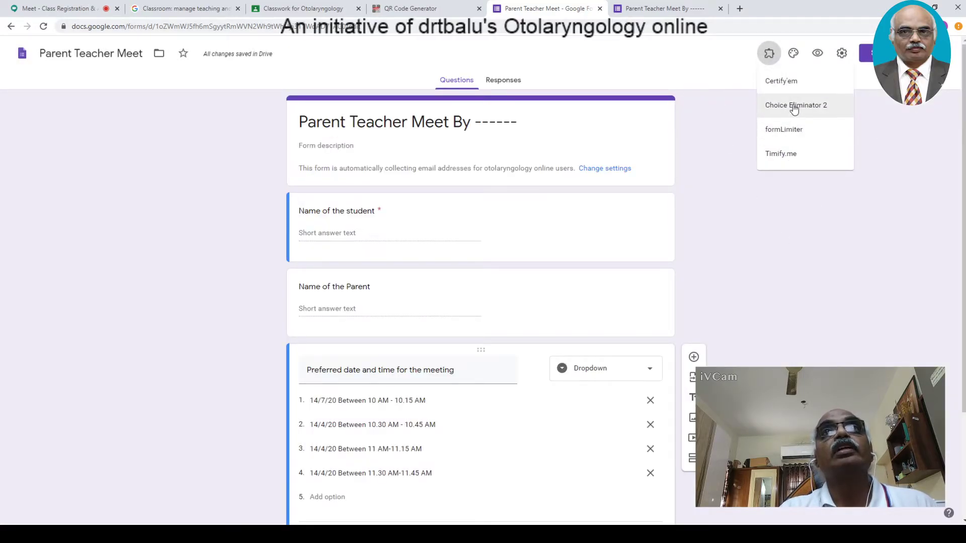
click(837, 313)
scroll(481, 302, down, 3)
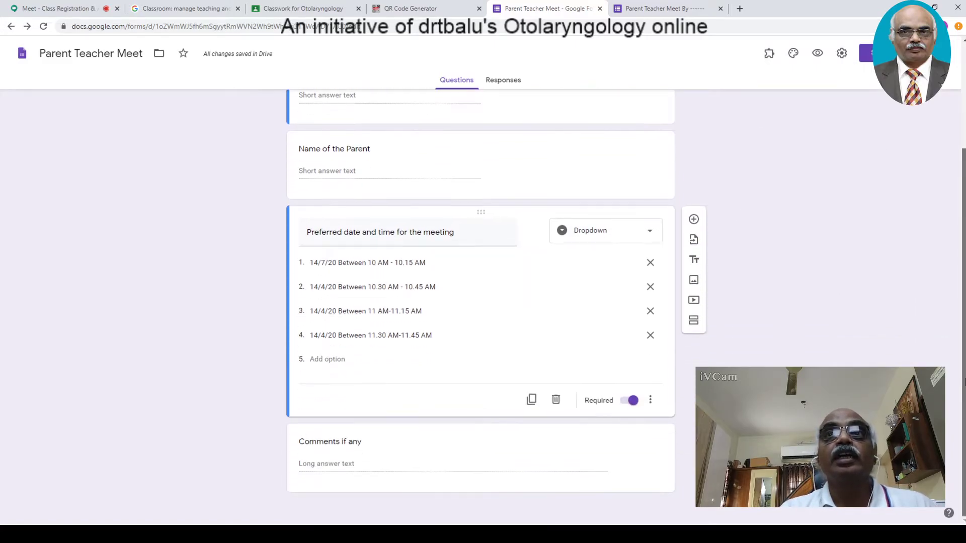
click(472, 284)
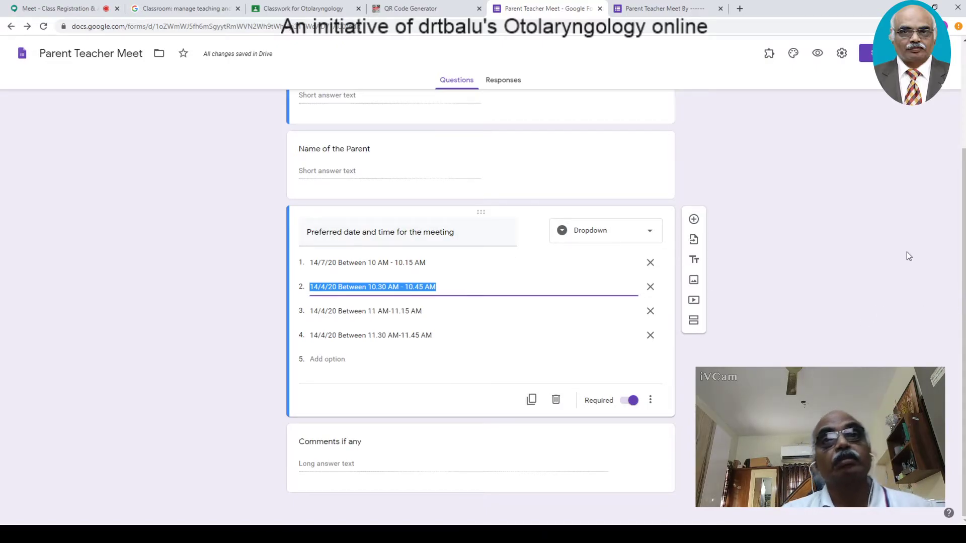
scroll(959, 284, up, 2)
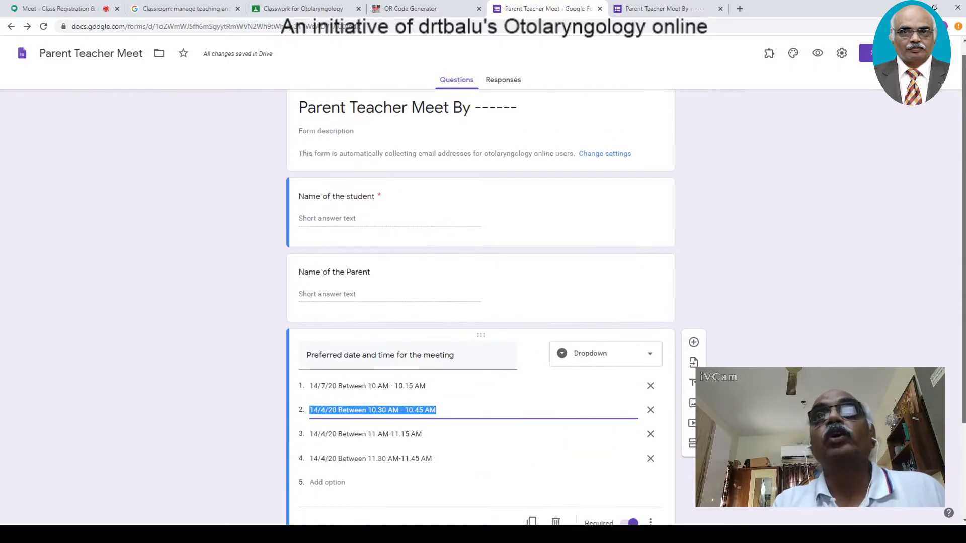
scroll(946, 279, down, 1)
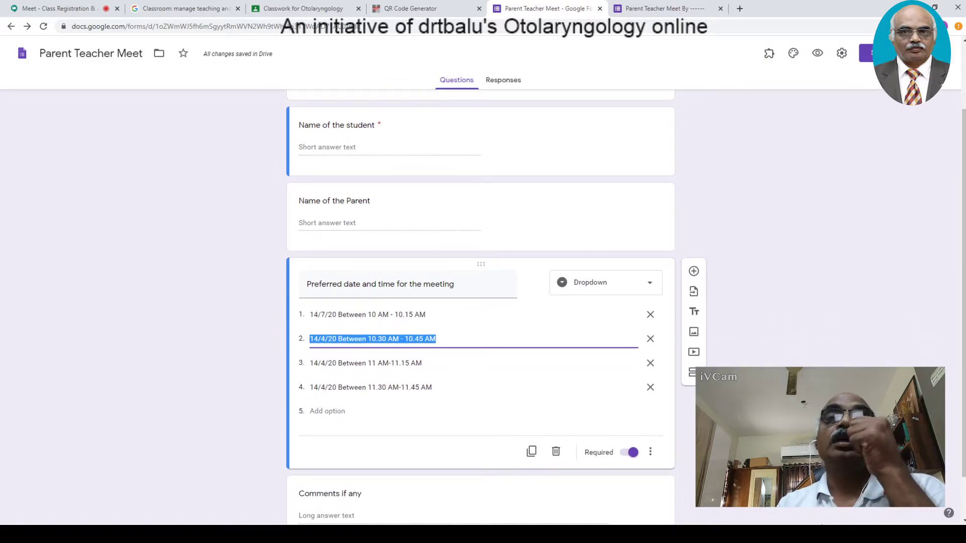
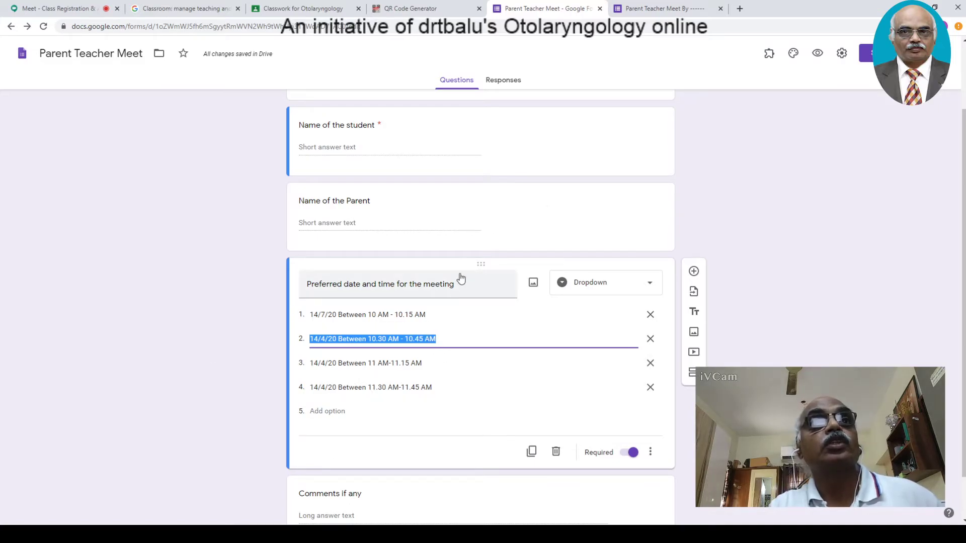
- Open and close the formLimiter and Choice Eliminator 2 add-on panels
click(533, 326)
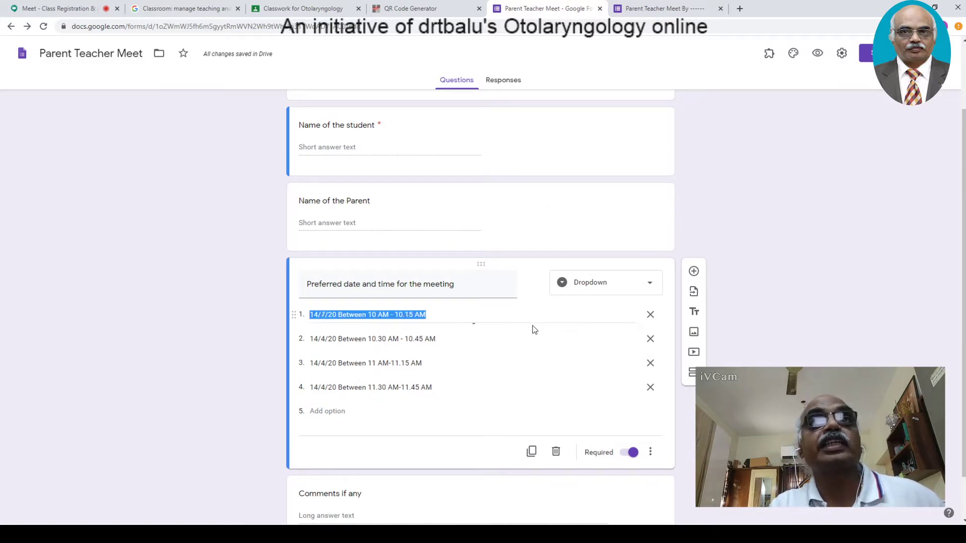
click(770, 53)
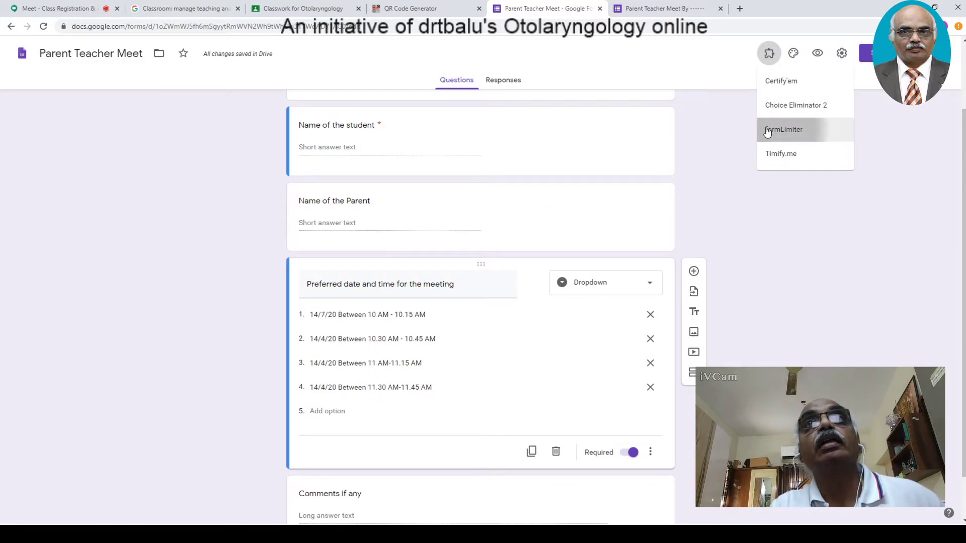
click(768, 129)
click(511, 76)
click(769, 53)
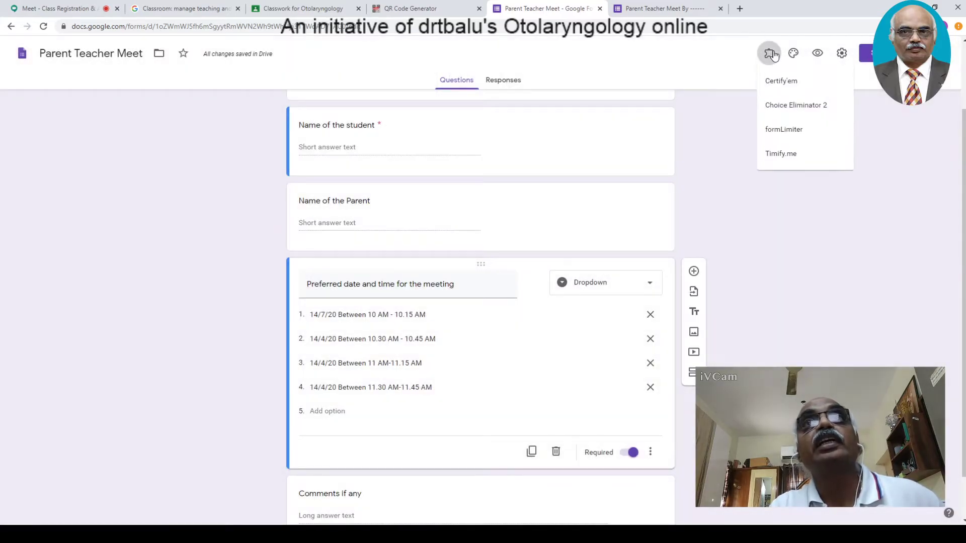
click(775, 105)
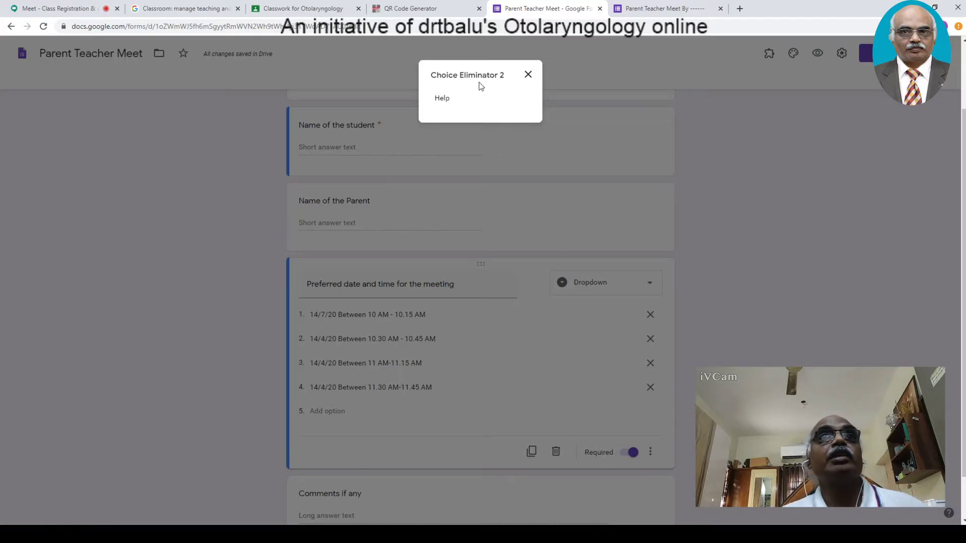
click(523, 77)
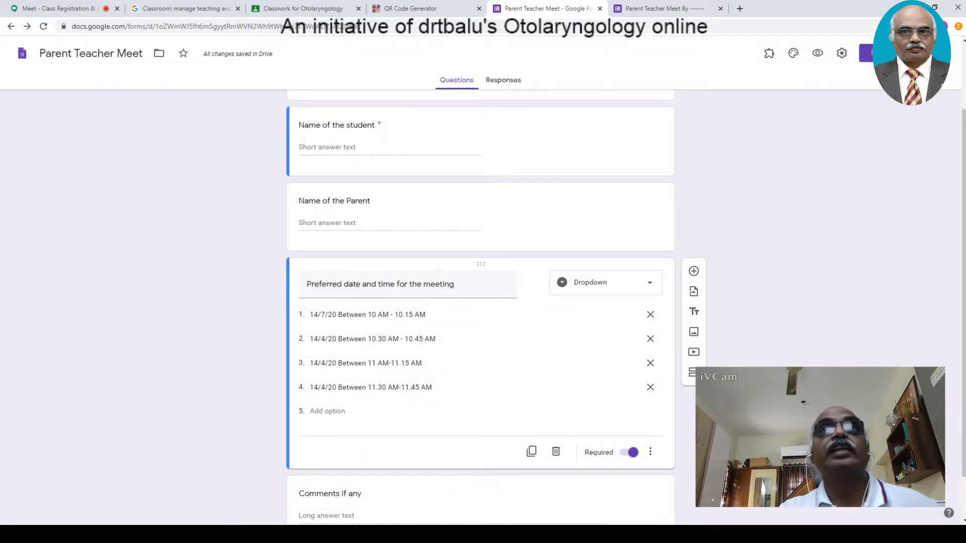
click(769, 54)
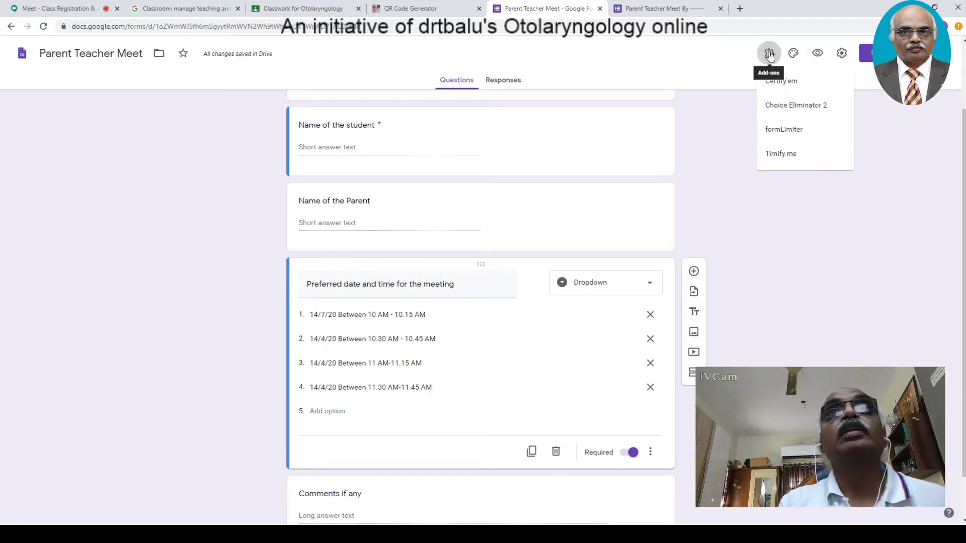
click(782, 108)
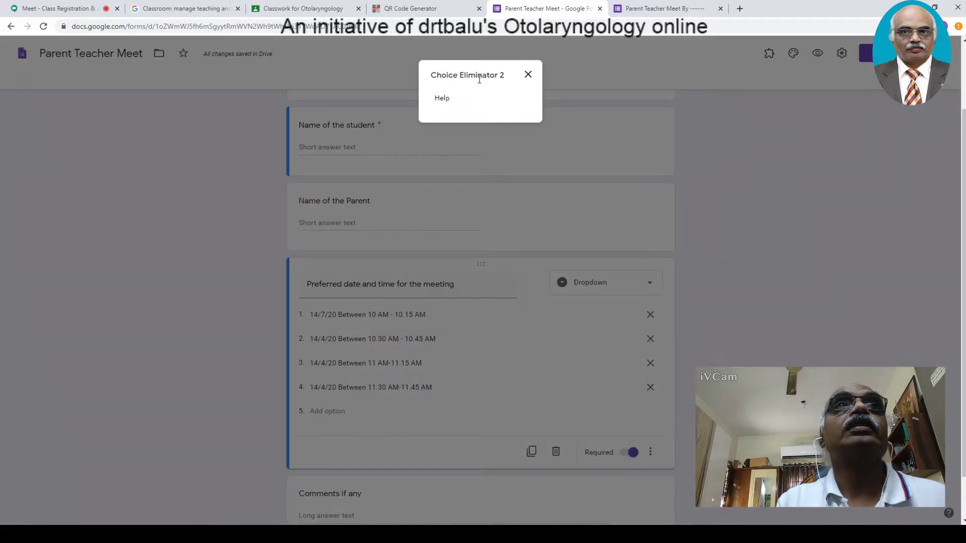
click(529, 75)
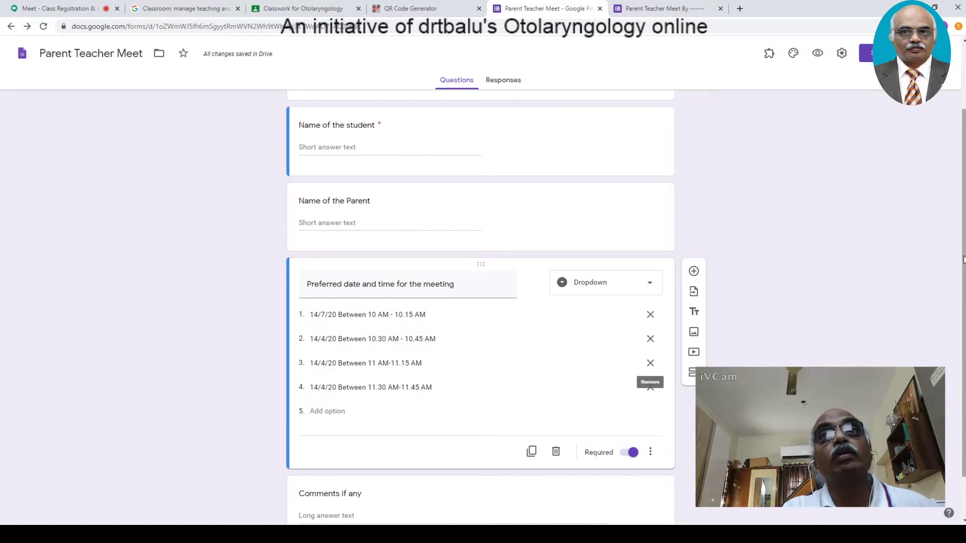
- Preview the form and submit a test response with the 14/7/20 10 AM slot
scroll(889, 132, up, 2)
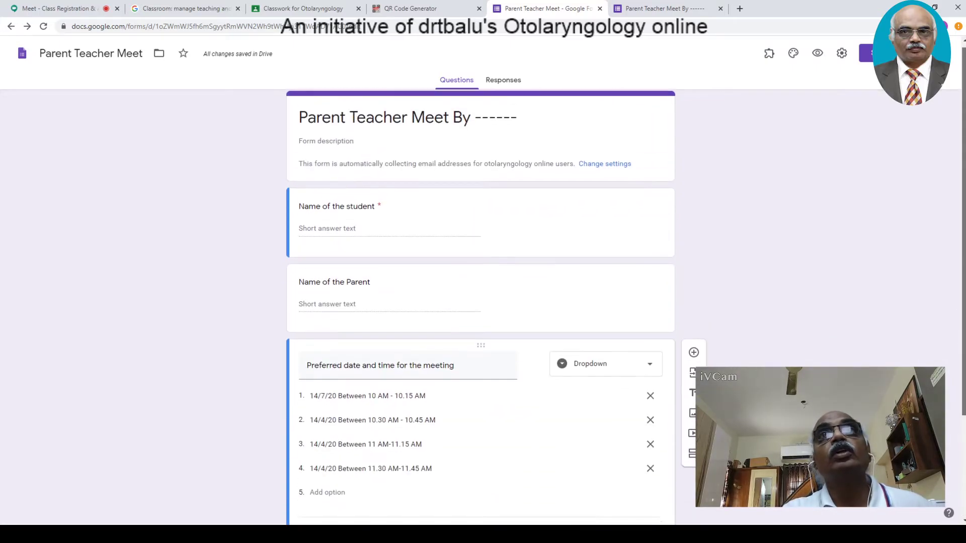
click(818, 53)
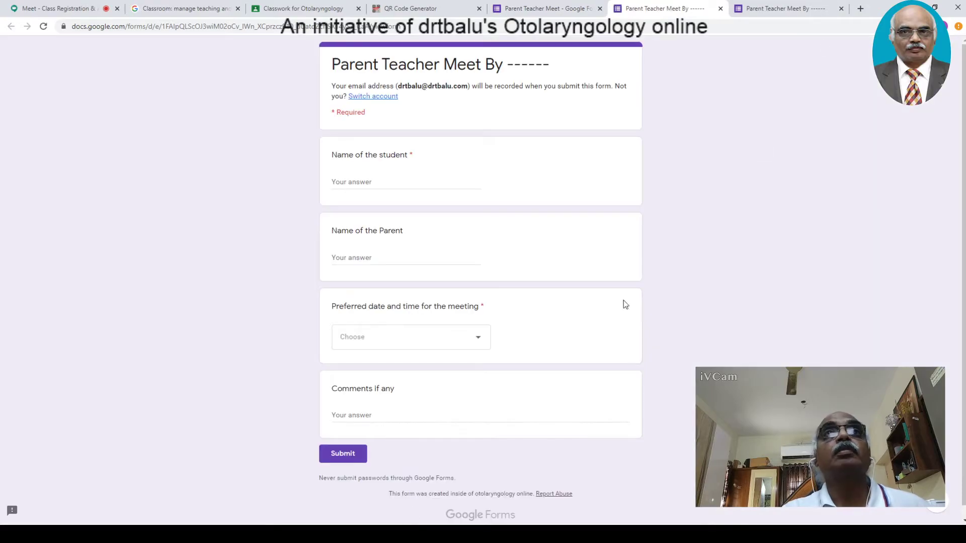
click(358, 338)
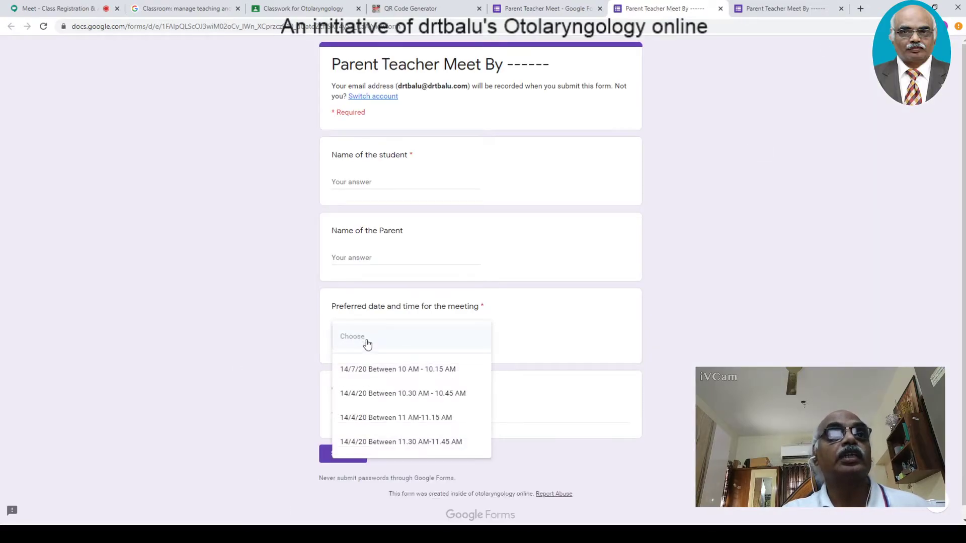
click(380, 371)
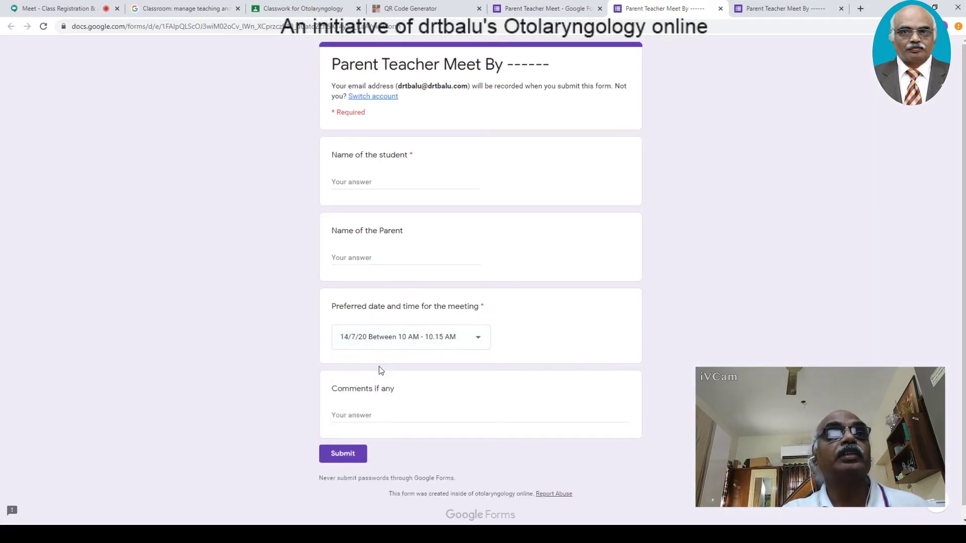
click(342, 464)
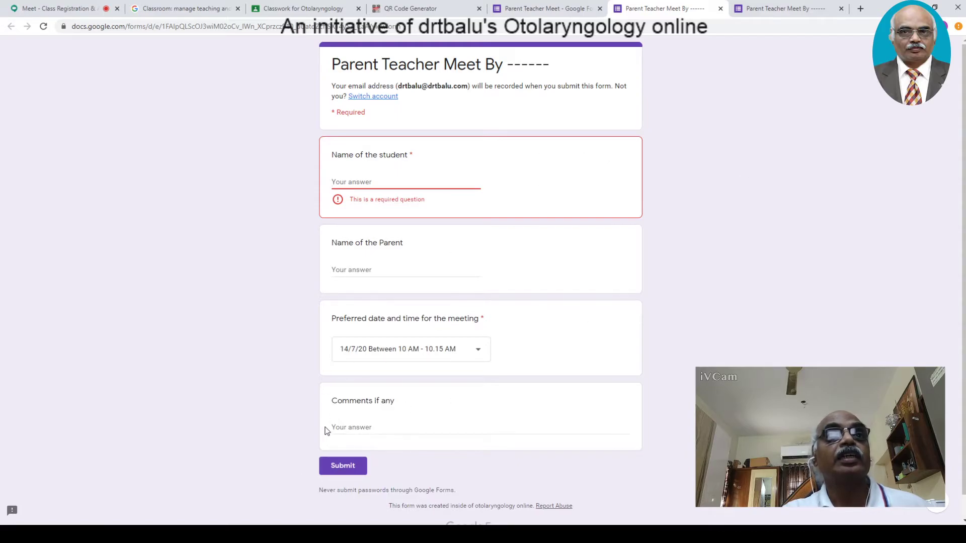
click(368, 426)
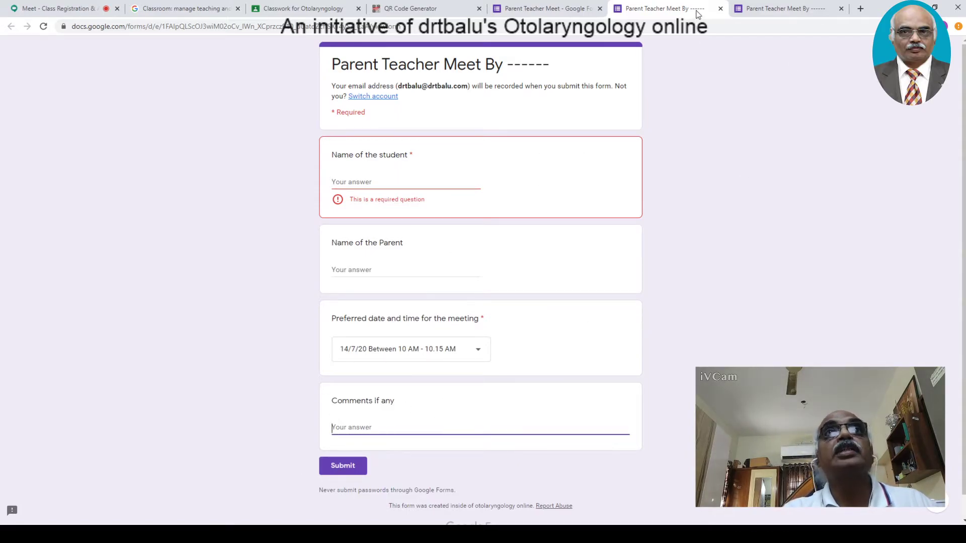
click(548, 9)
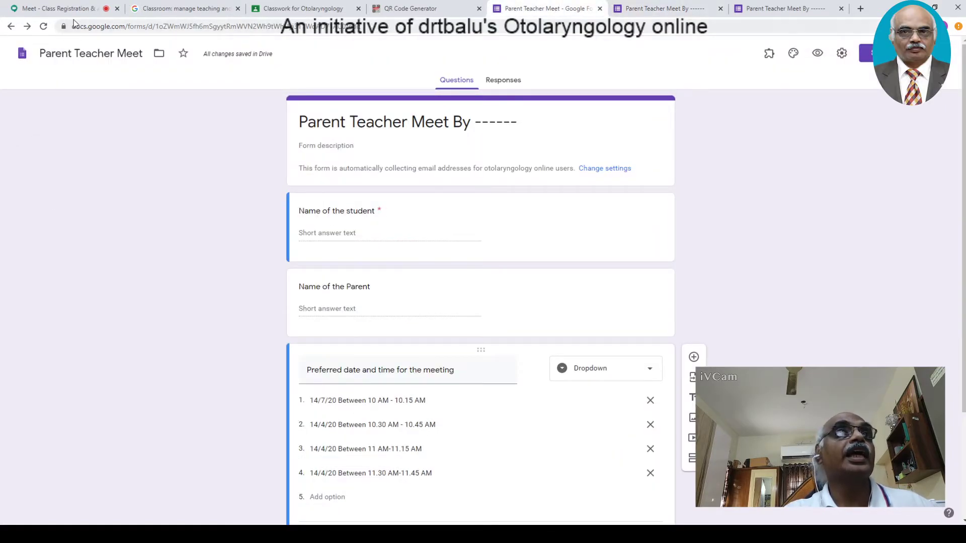
- Admit the waiting participant into the Meet call and return to the form editor
click(55, 9)
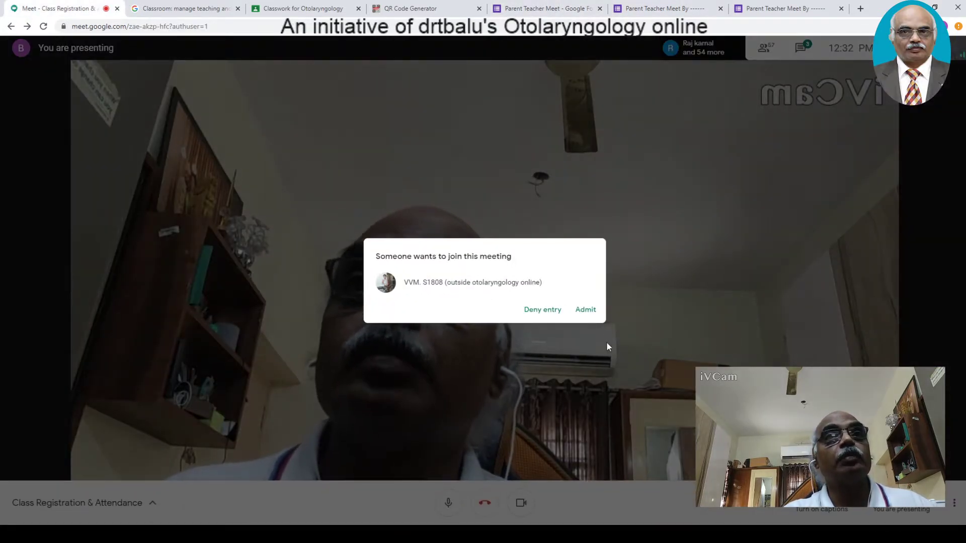
click(586, 310)
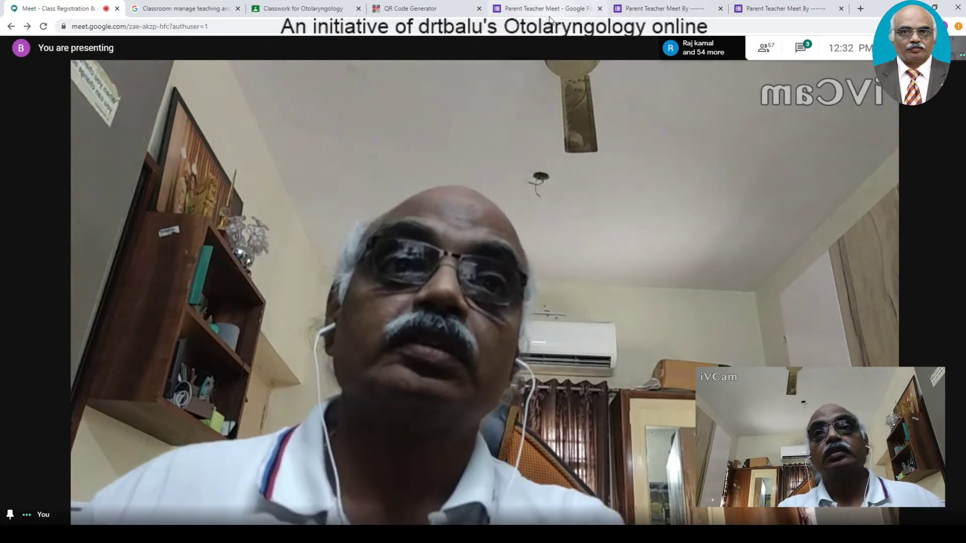
click(551, 10)
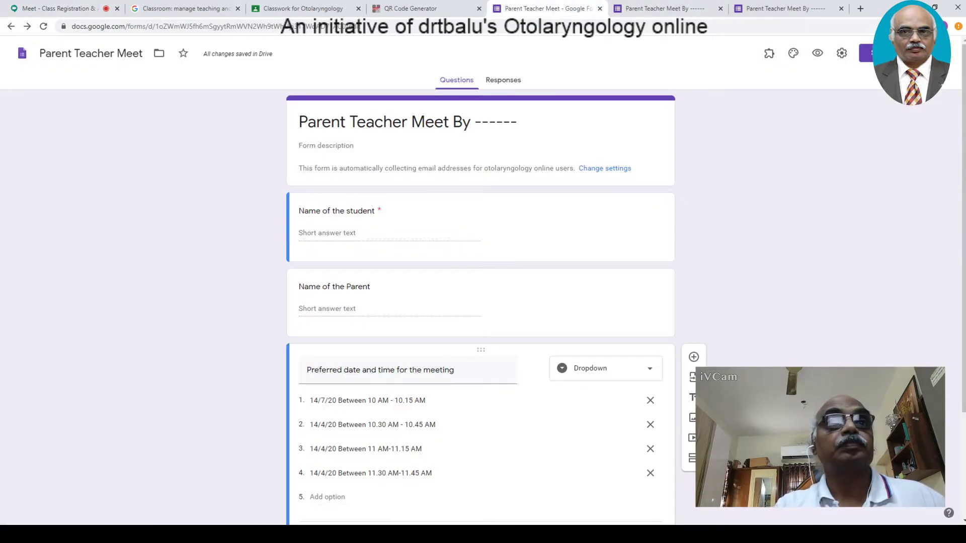
- View the 0 responses and open the Parent Teacher Meet (Responses) spreadsheet in Sheets
scroll(931, 191, down, 2)
scroll(355, 181, up, 2)
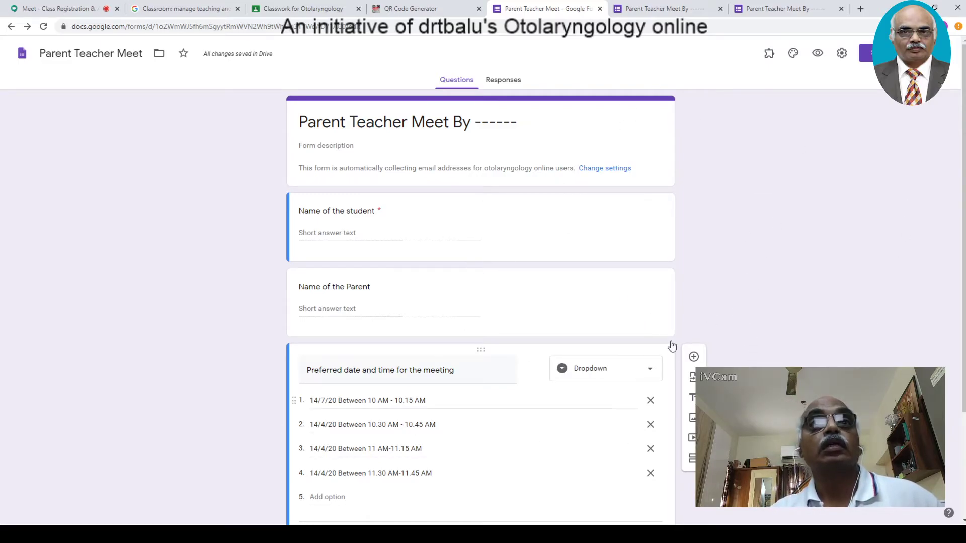
scroll(679, 161, down, 3)
scroll(680, 161, up, 1)
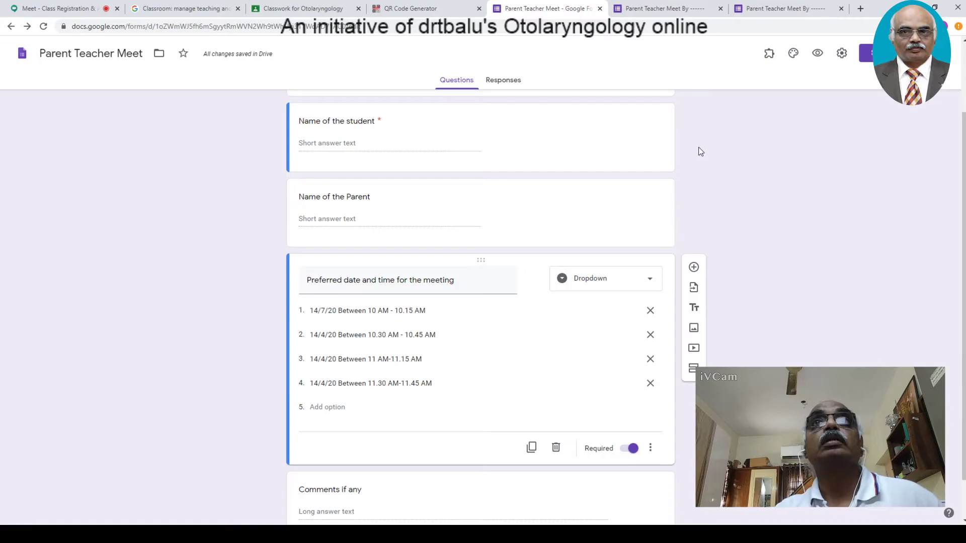
click(494, 81)
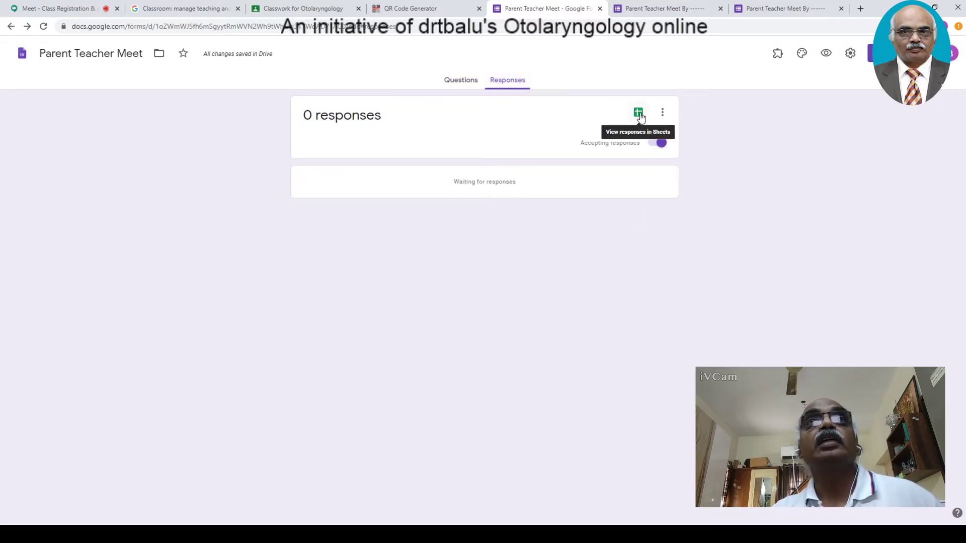
click(638, 113)
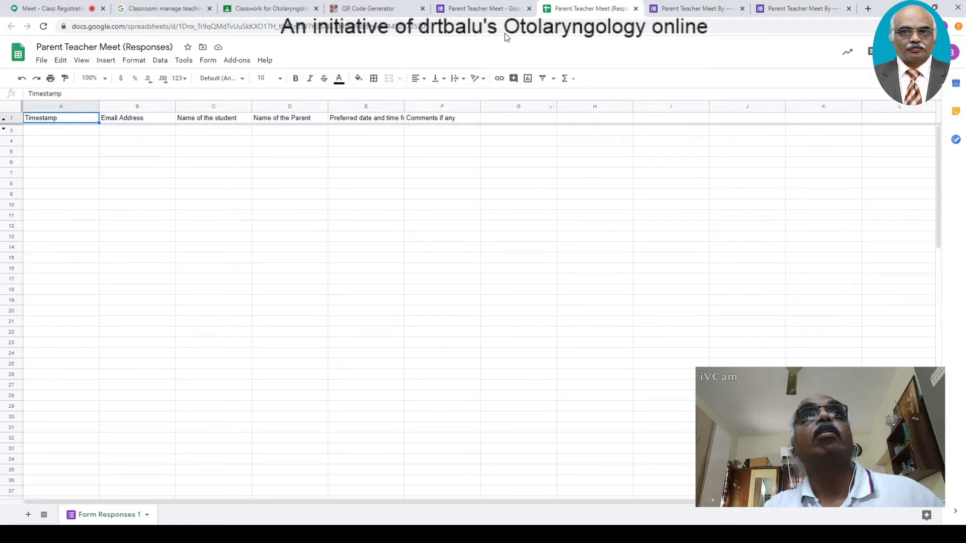
- Close the responses spreadsheet and return to the Parent Teacher Meet form's questions
click(637, 9)
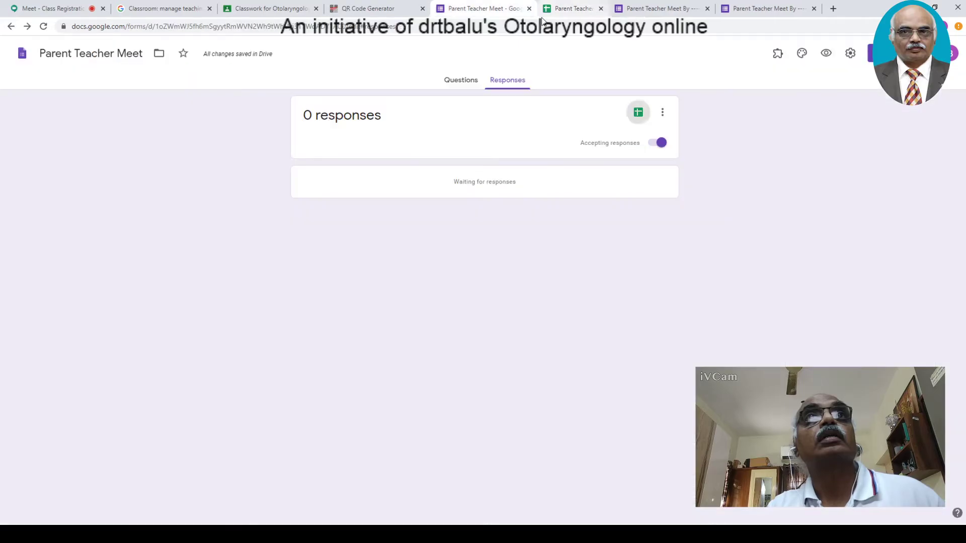
click(453, 82)
scroll(357, 155, down, 3)
scroll(357, 155, up, 3)
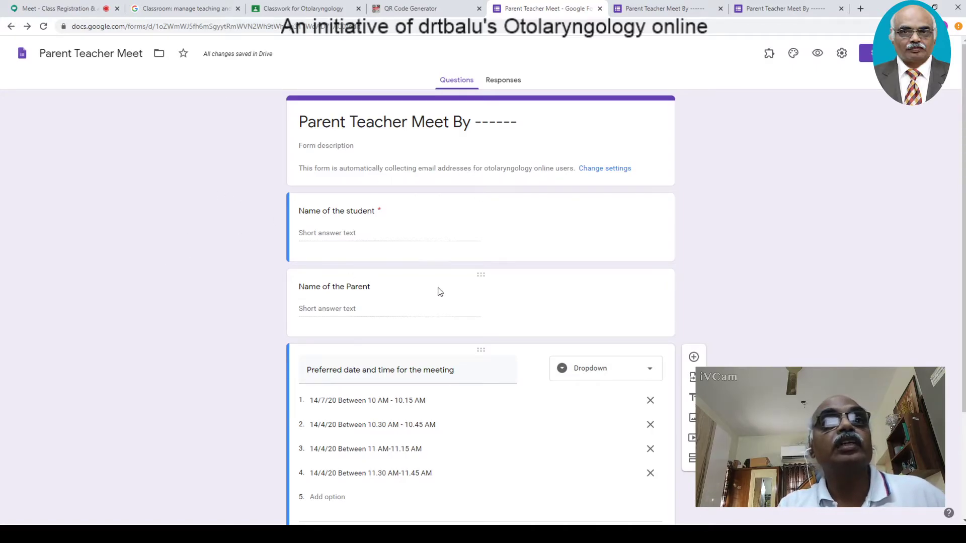
click(770, 55)
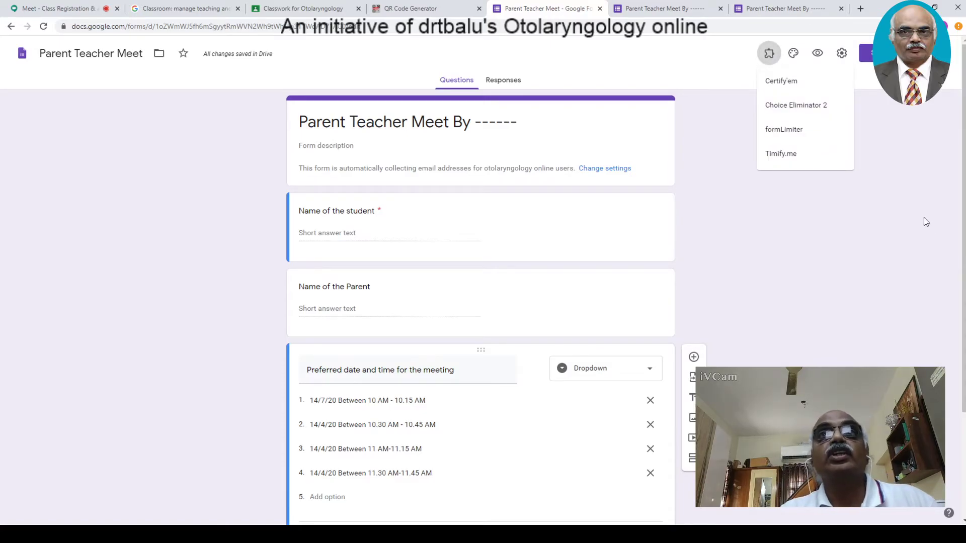
click(942, 231)
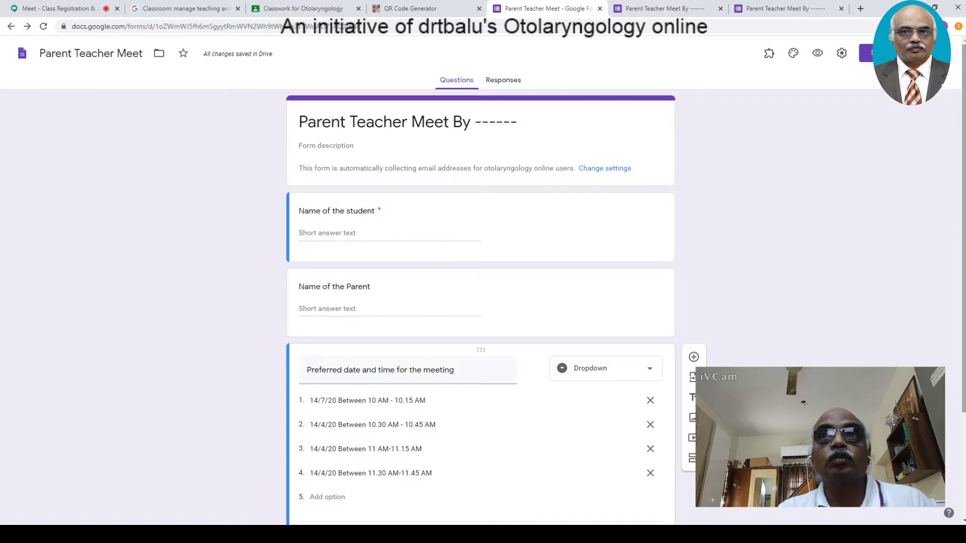
scroll(961, 310, down, 2)
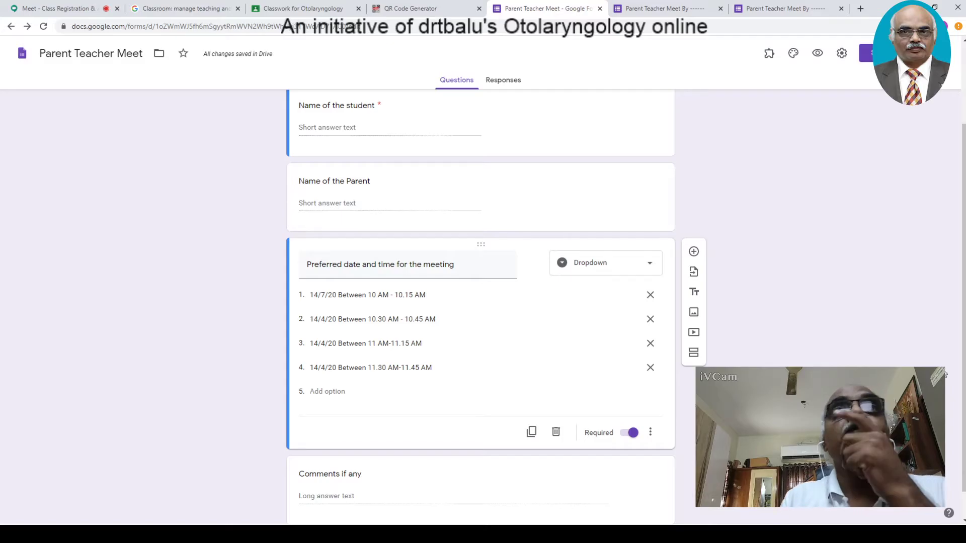
scroll(481, 302, down, 1)
scroll(480, 302, up, 3)
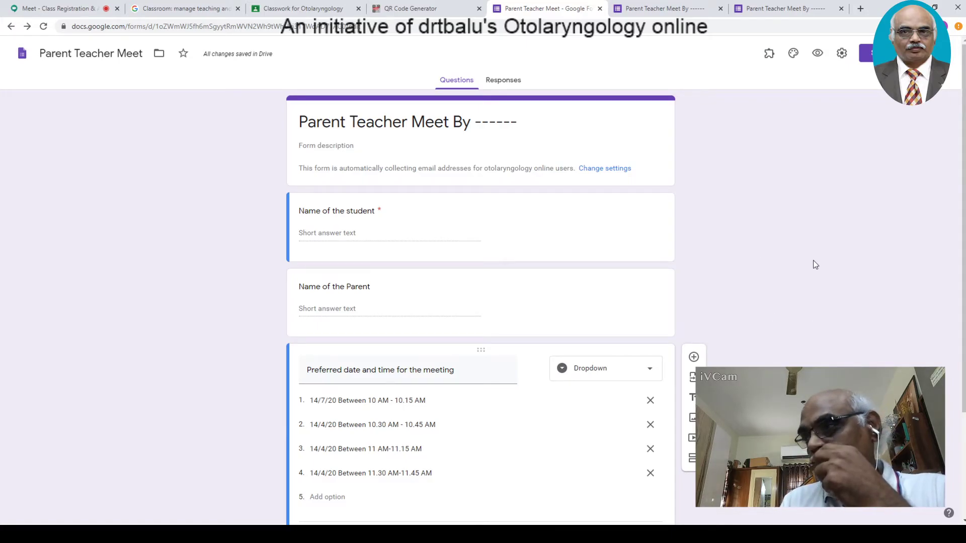
- Add a fifth dropdown option '15/4/20 Between 11.30-11.45 AM' to the meeting-time question
drag(964, 275, 964, 386)
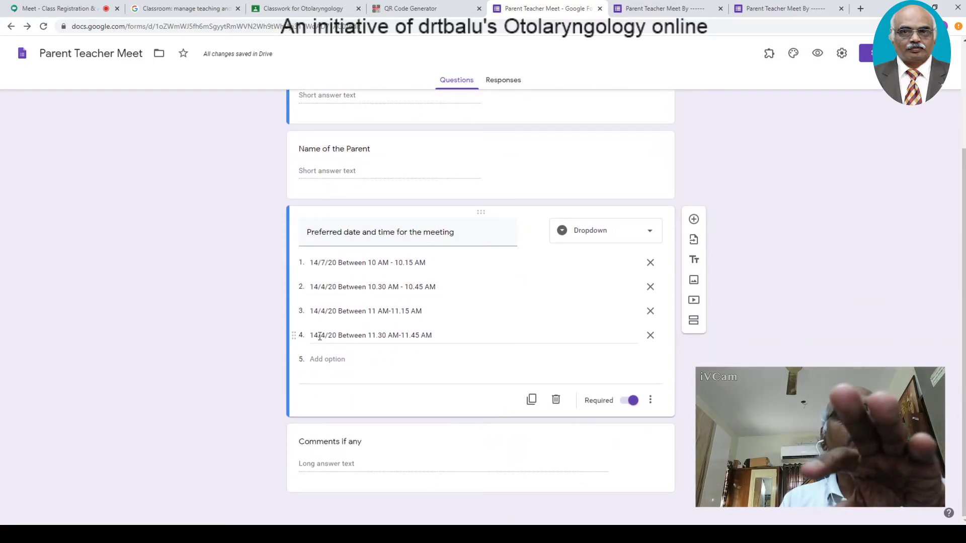
click(340, 361)
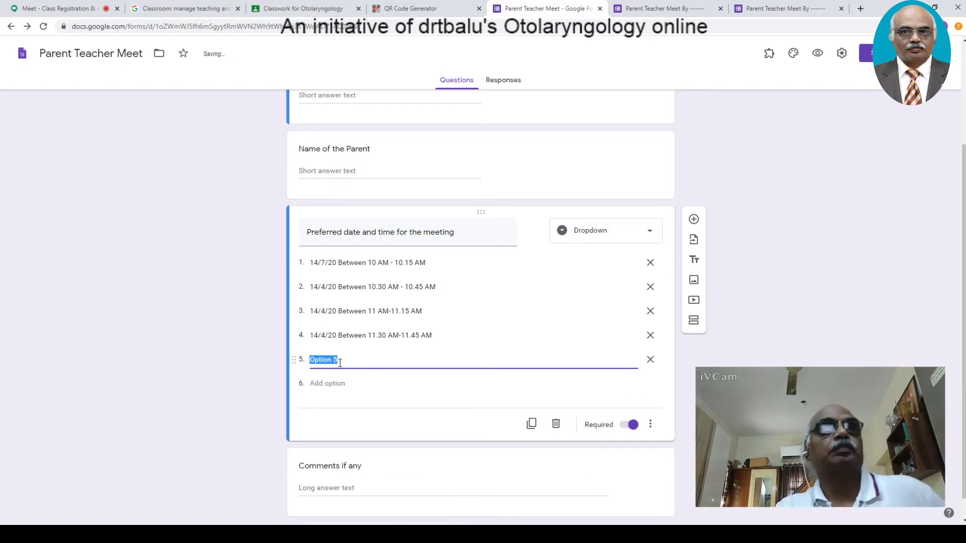
text(1)
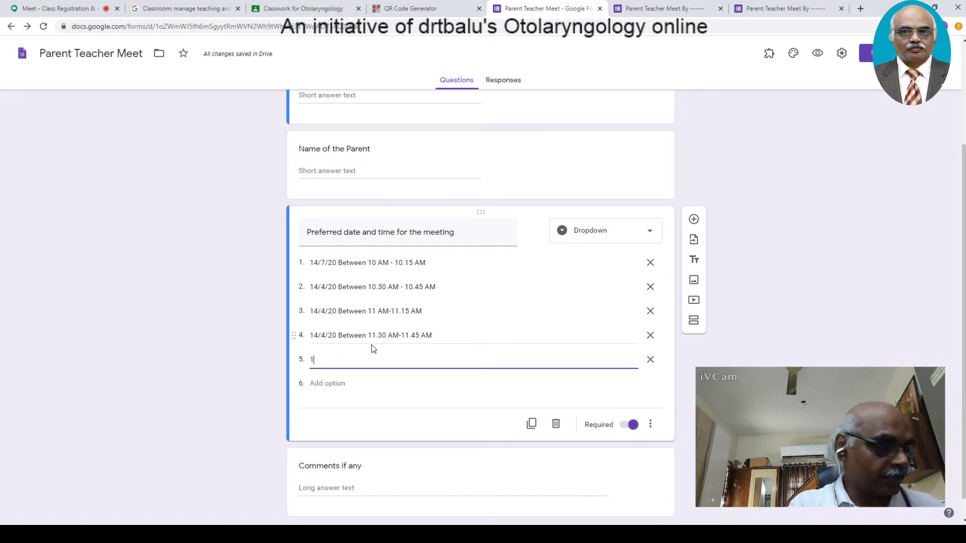
text(5/)
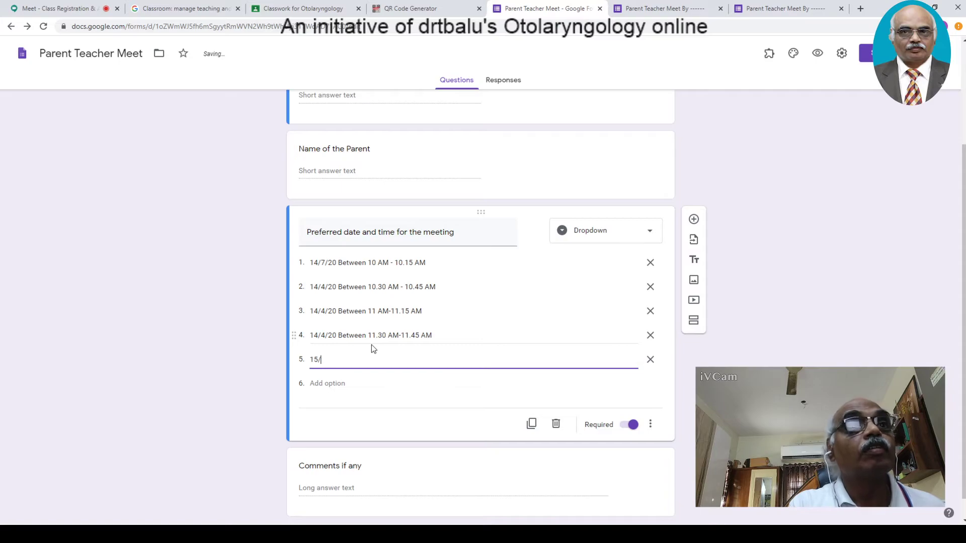
text(4/)
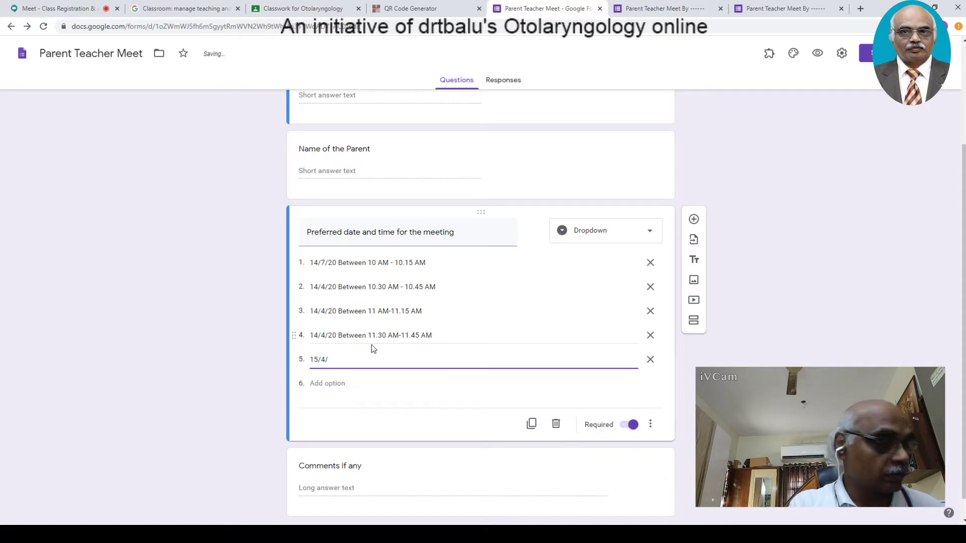
text(20 B)
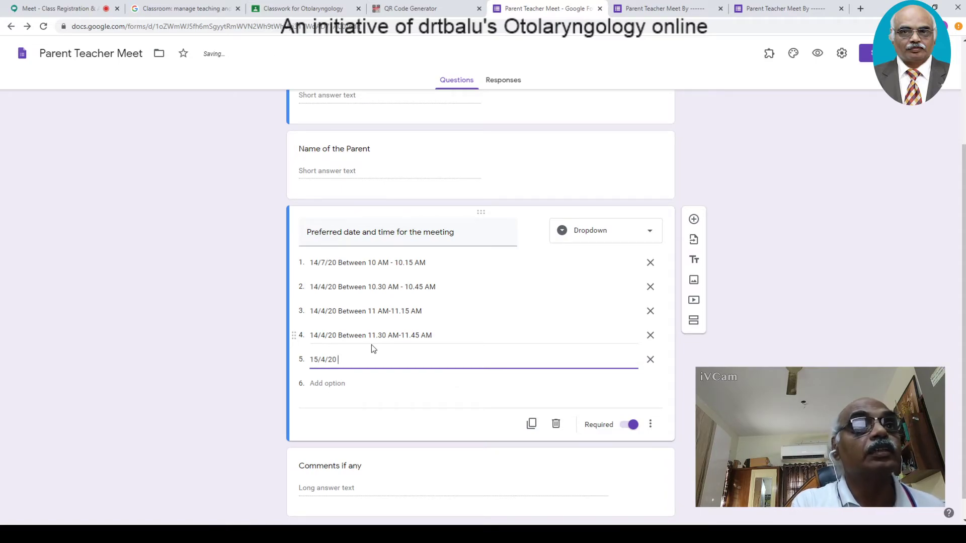
text(etween 11.30-11)
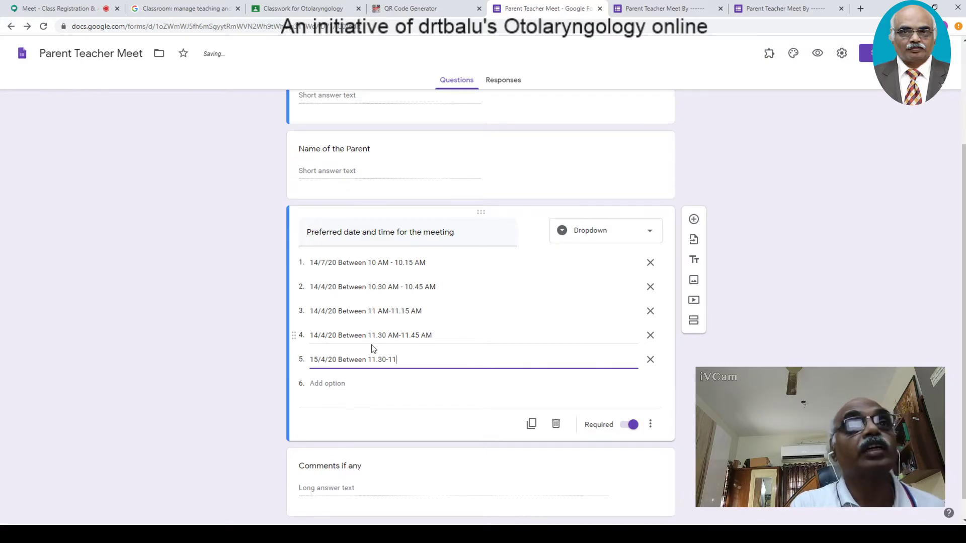
text(45 AM)
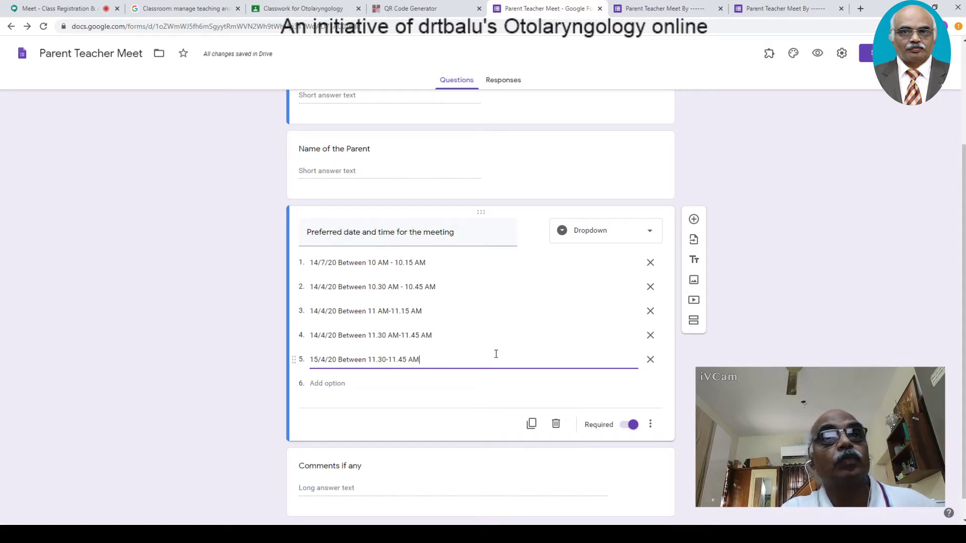
click(397, 239)
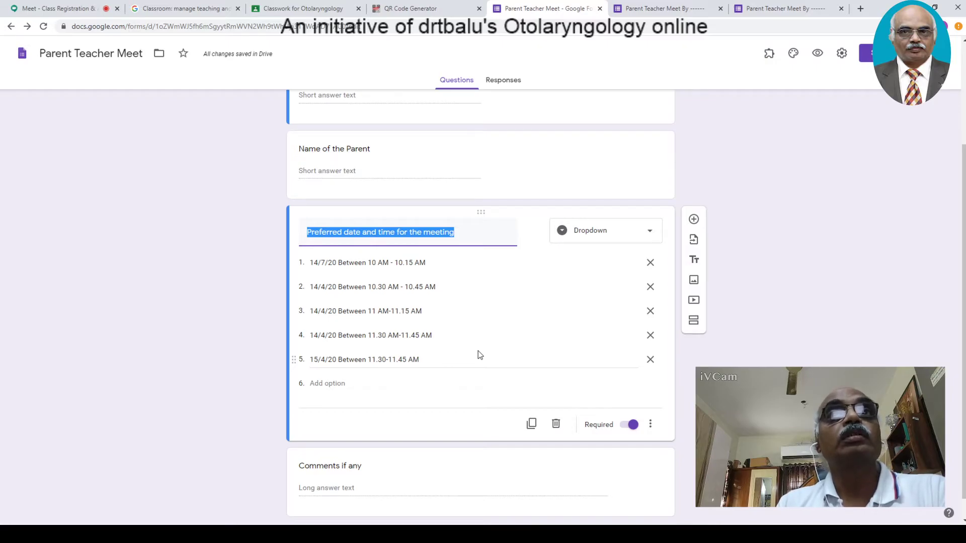
triple_click(390, 337)
triple_click(404, 237)
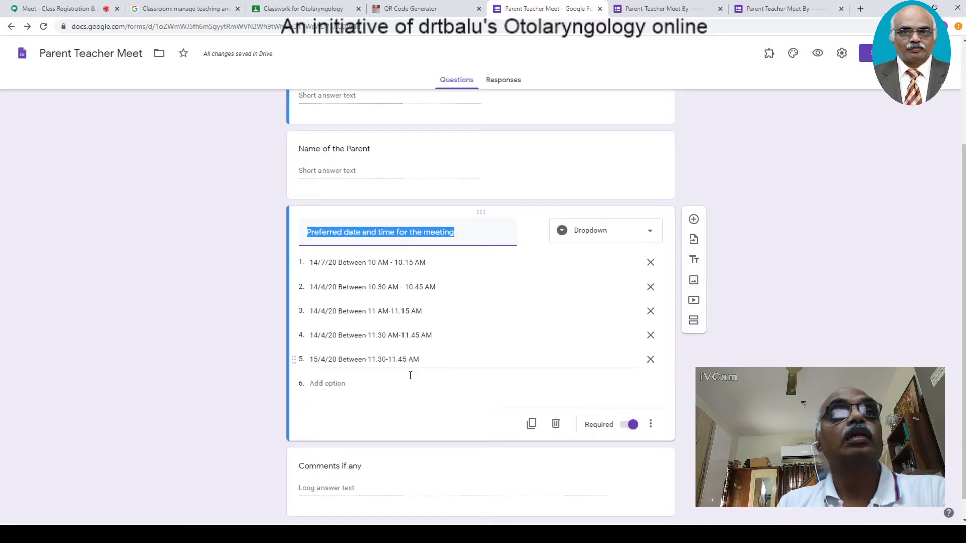
click(355, 420)
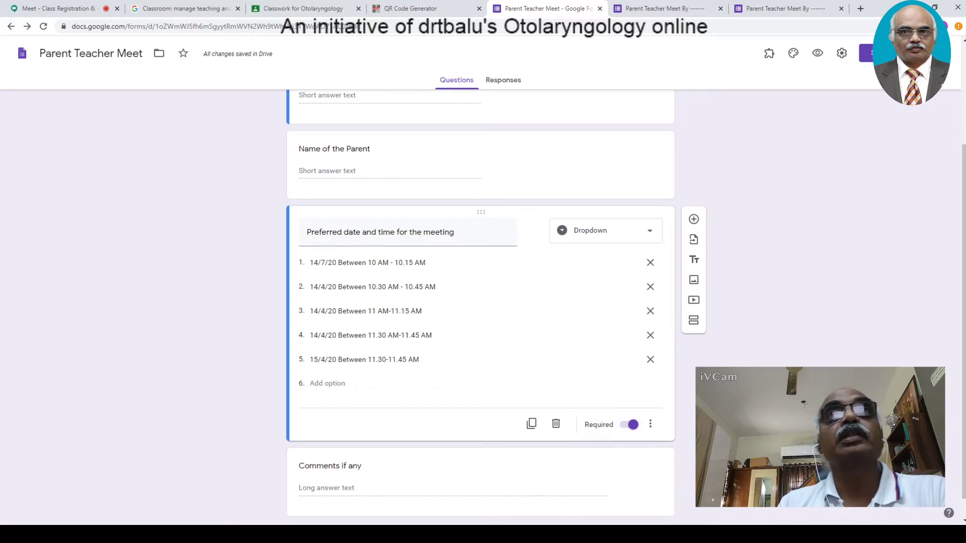
- Open and close the Choice Eliminator 2 add-on panel
click(769, 55)
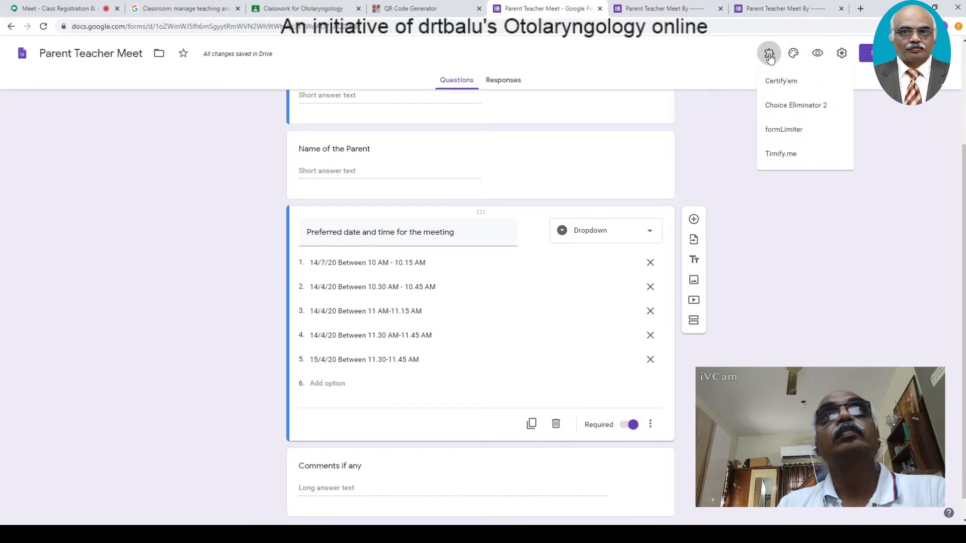
click(794, 105)
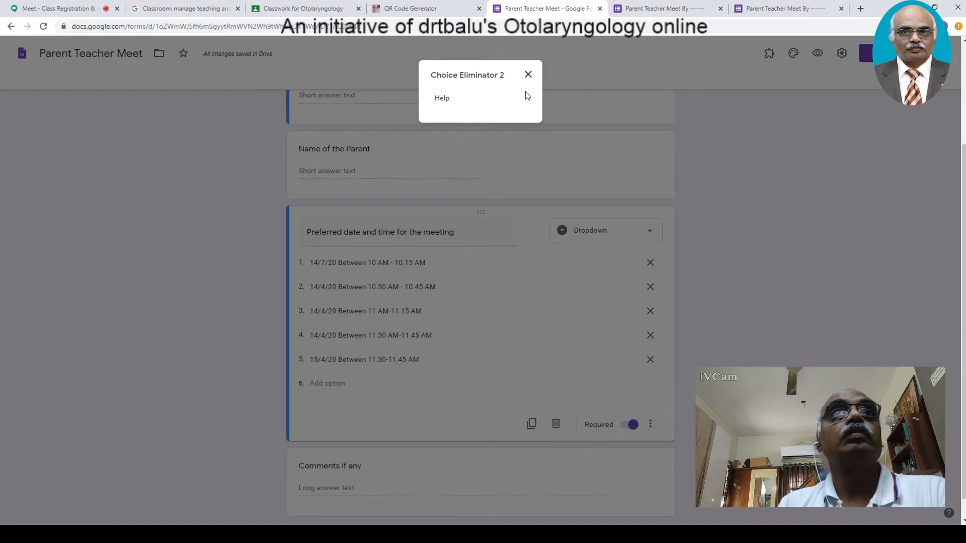
click(528, 75)
drag(963, 305, 962, 199)
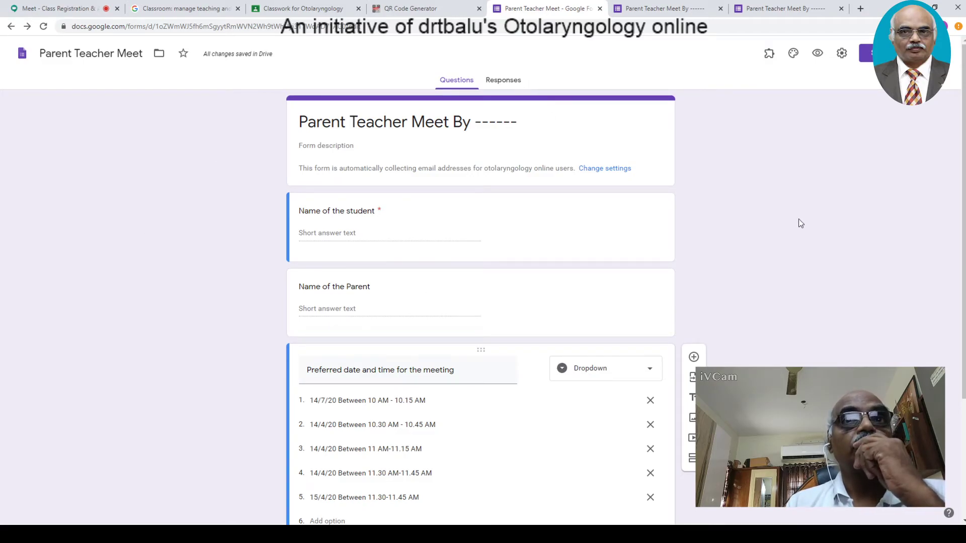
drag(963, 216, 963, 335)
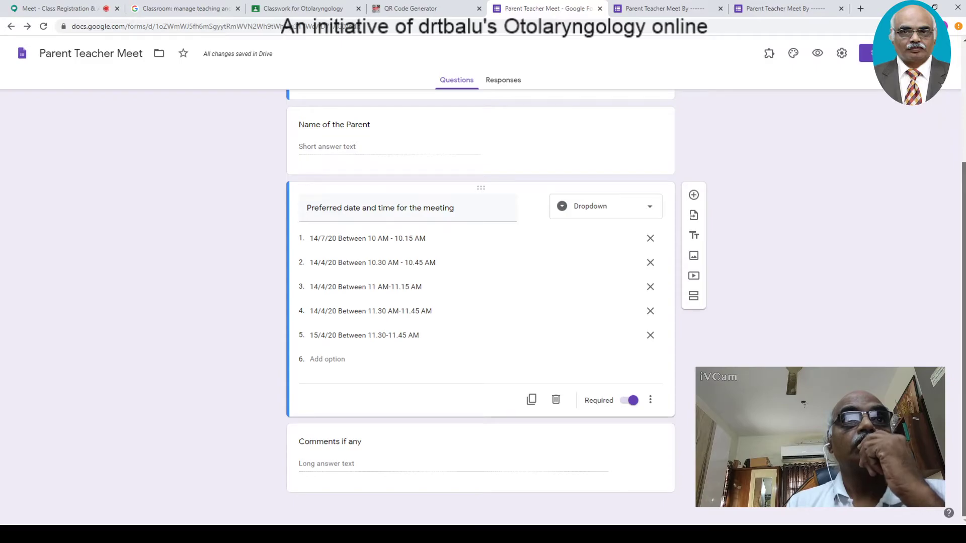
scroll(642, 195, up, 3)
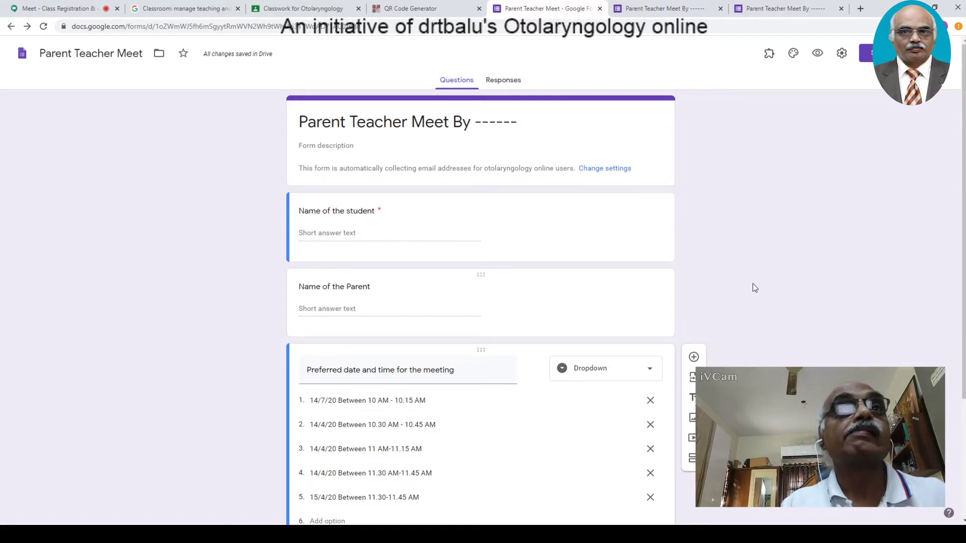
scroll(961, 383, down, 3)
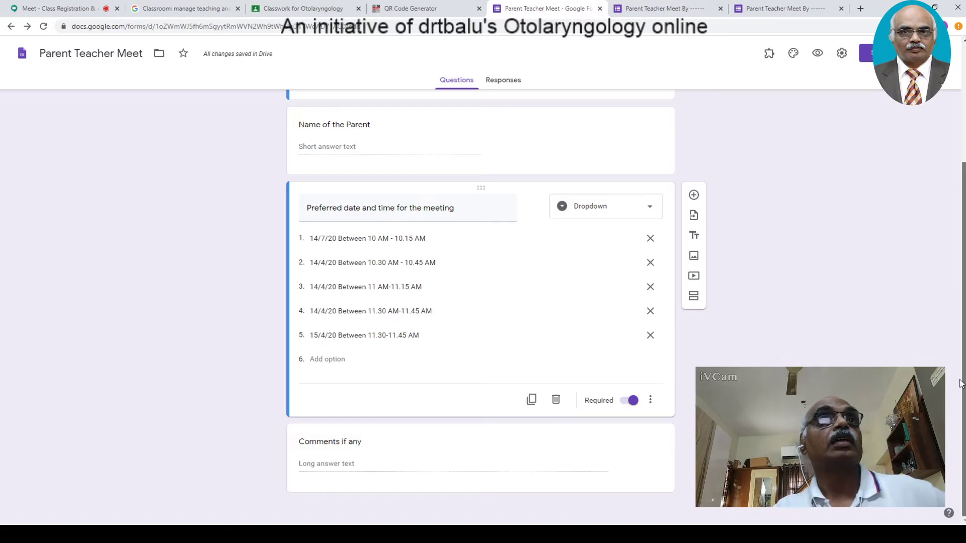
scroll(961, 384, up, 3)
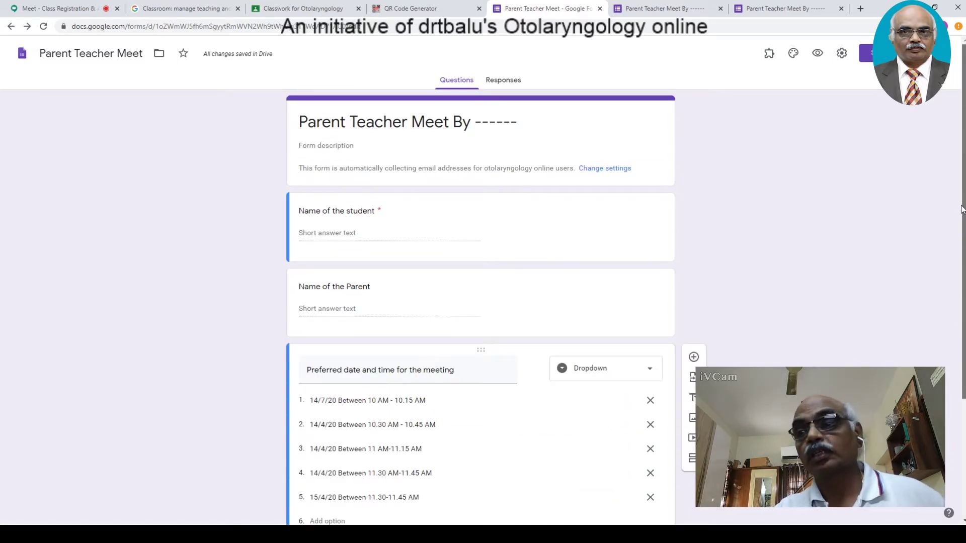
scroll(961, 209, down, 3)
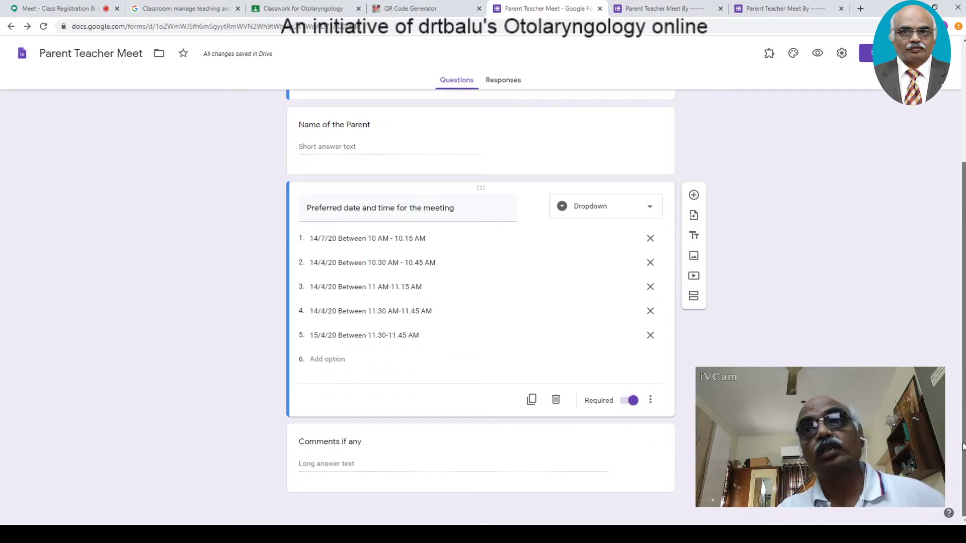
scroll(962, 446, up, 3)
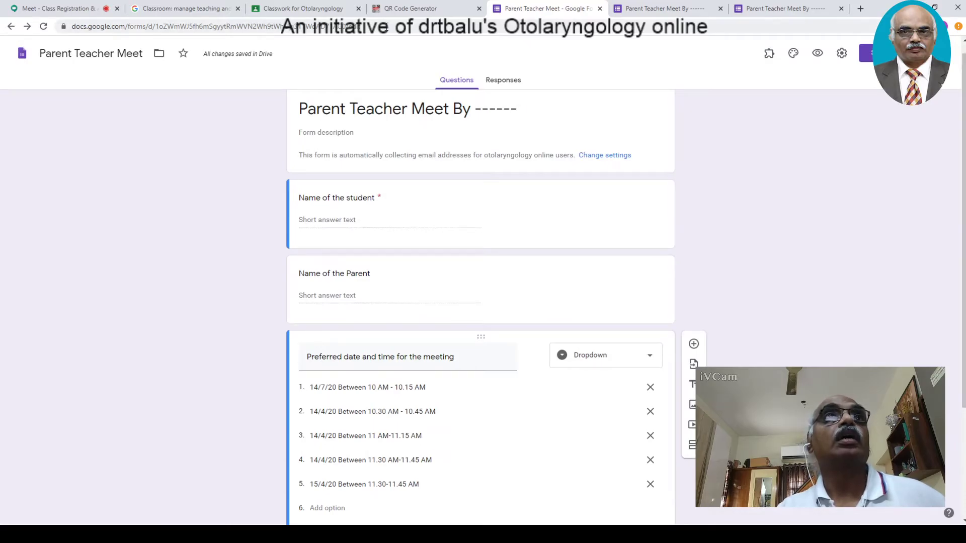
click(54, 8)
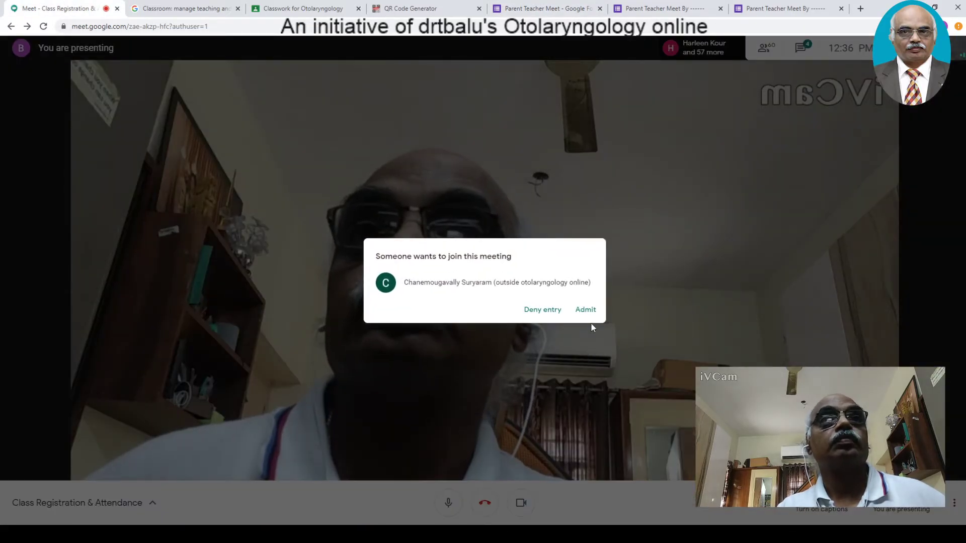
- Admit the meeting guest, then show the Otolaryngology Classwork page
click(585, 310)
click(300, 7)
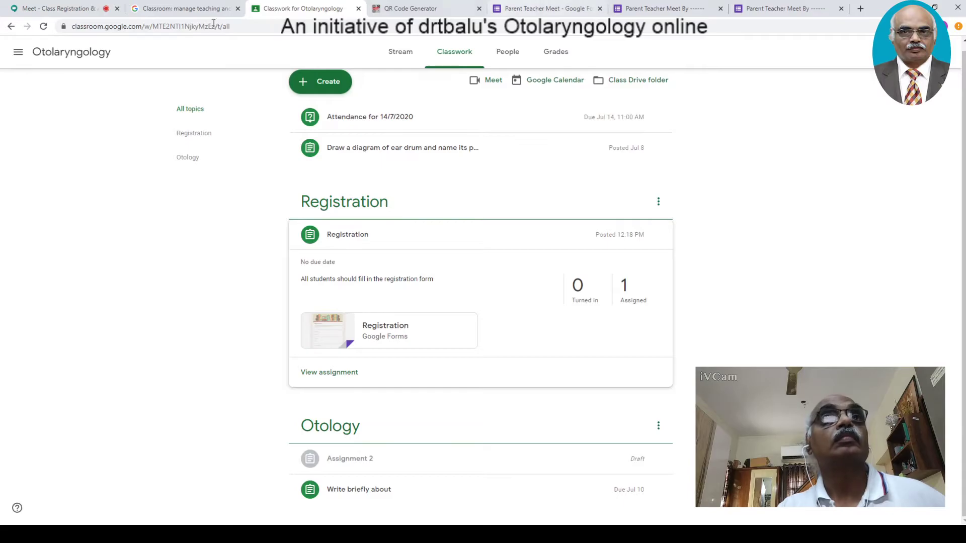
click(410, 8)
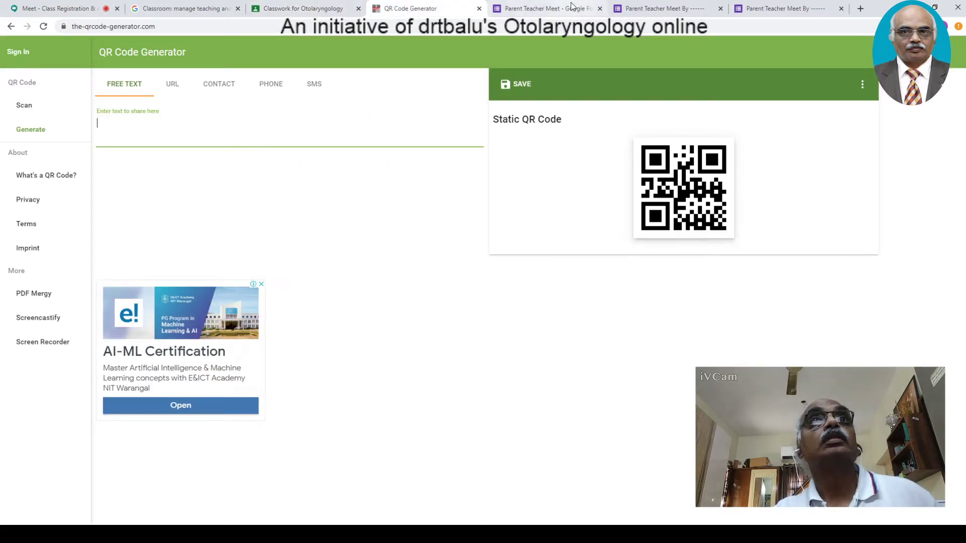
click(302, 8)
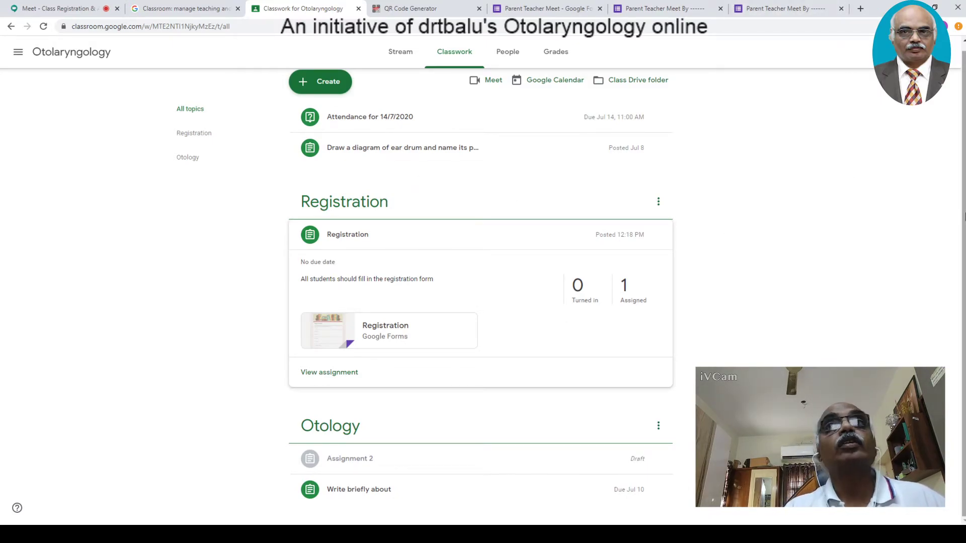
scroll(827, 243, up, 1)
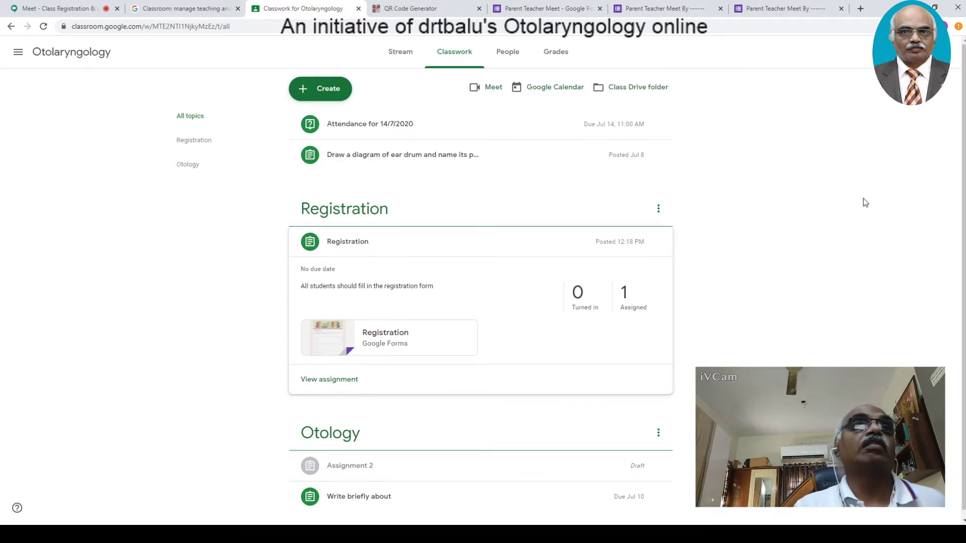
- Create a new quiz assignment titled 'Attendance for 15/7/2020'
click(323, 98)
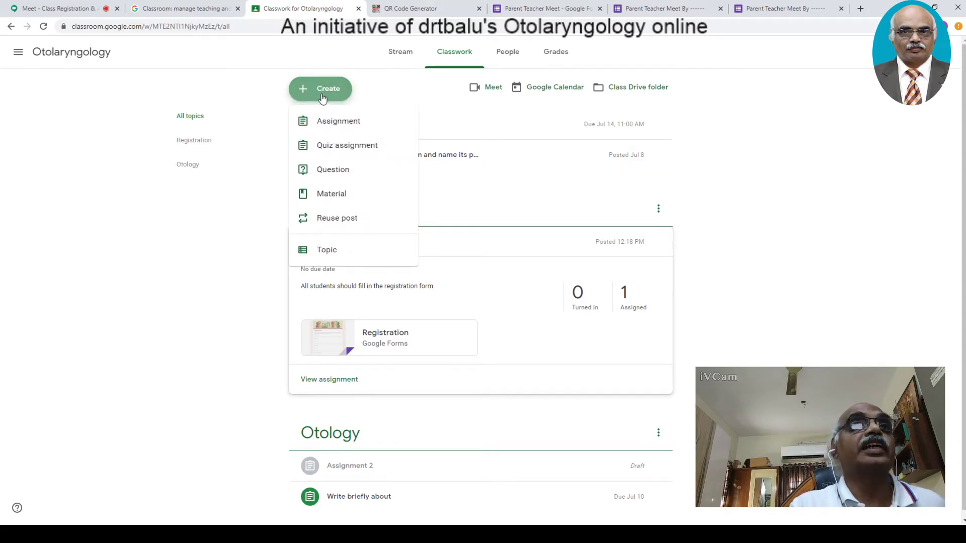
click(354, 152)
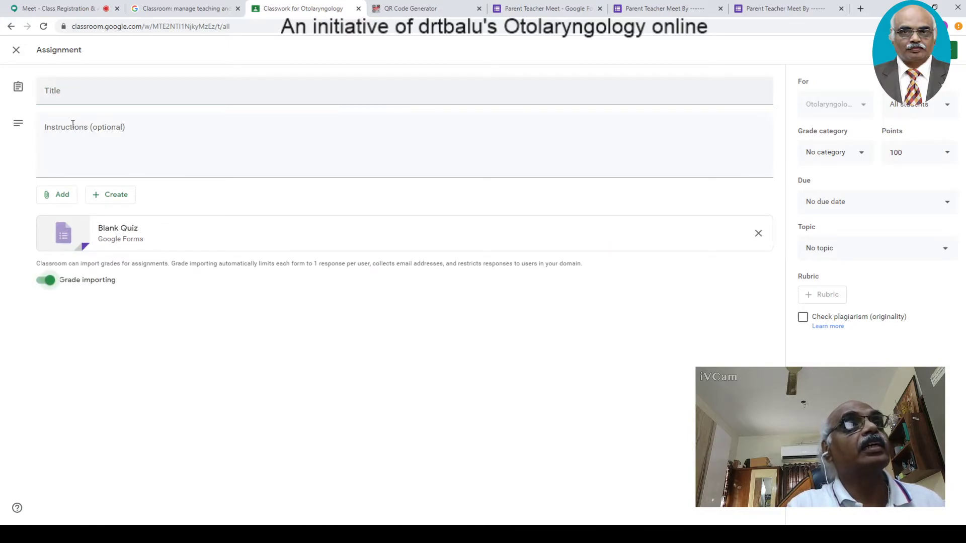
click(89, 92)
text(Atten)
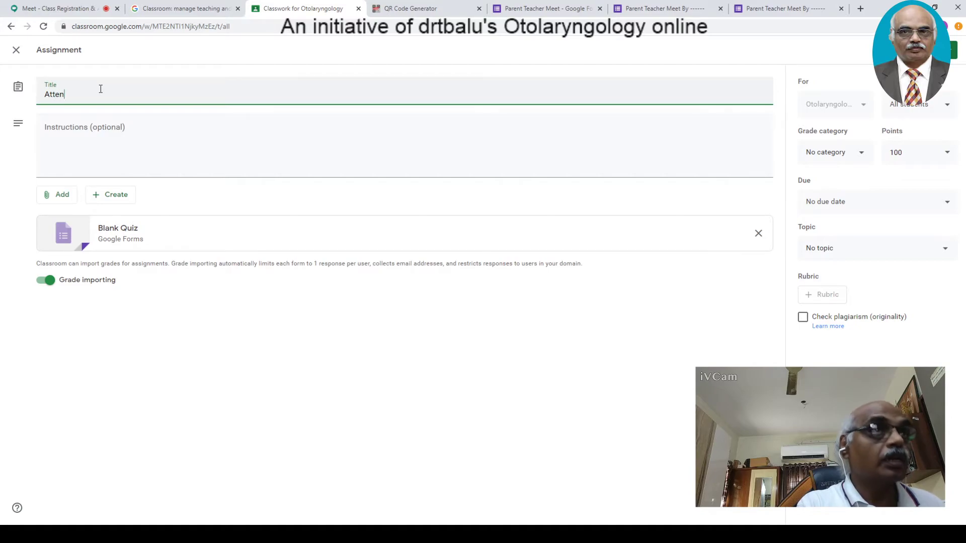
text(dance for)
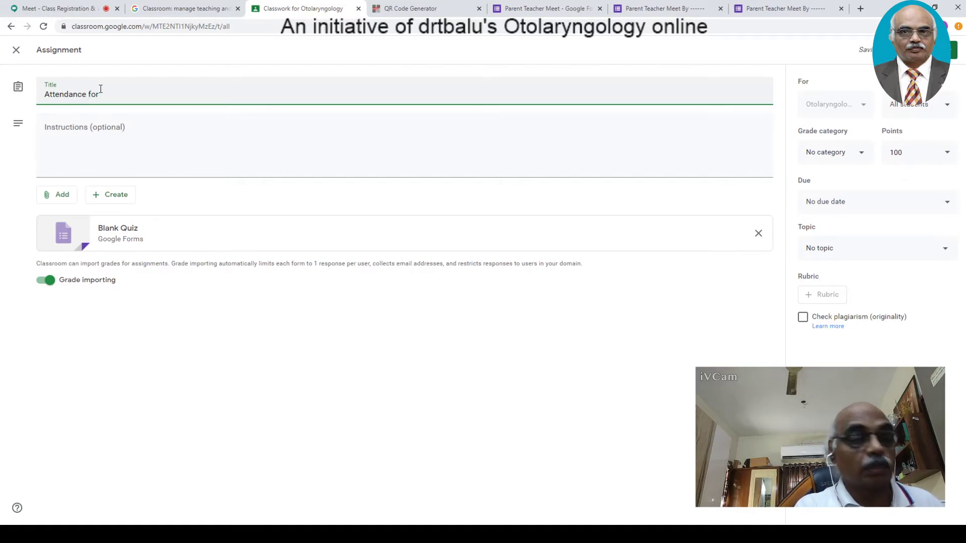
text( 15/)
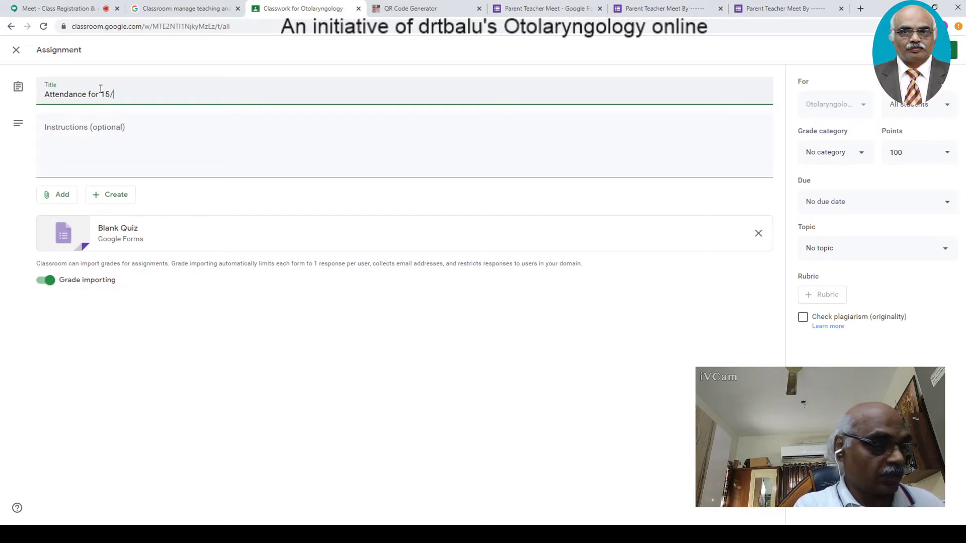
text(7/20)
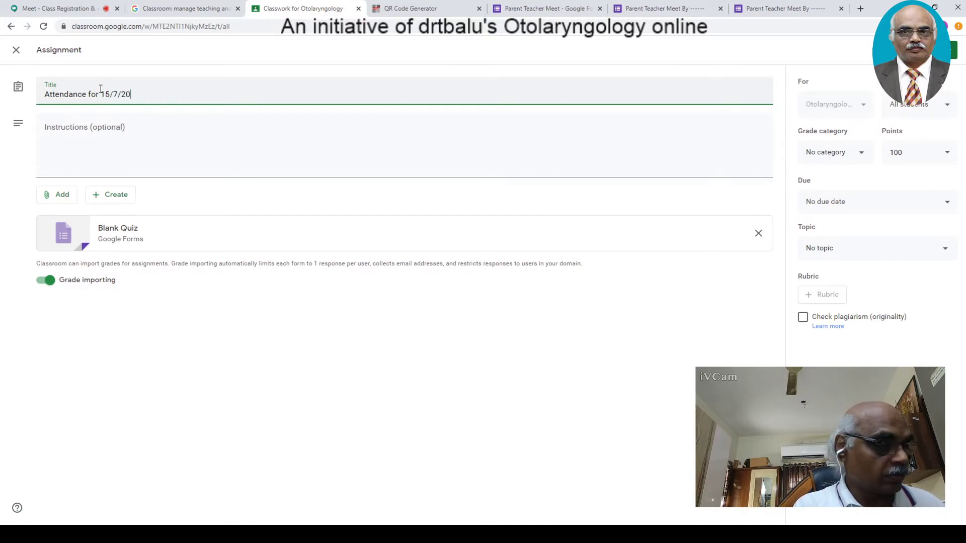
text(20)
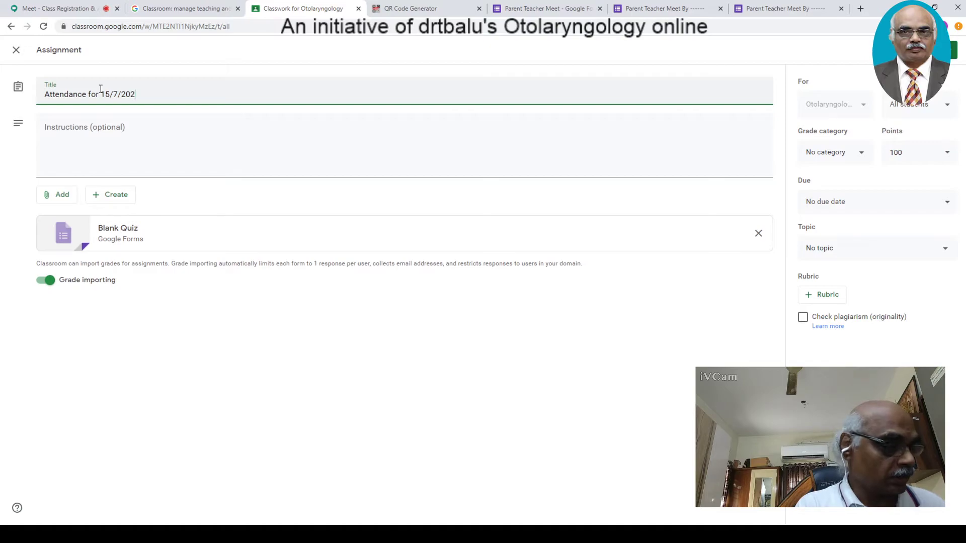
- Add the instructions 'Please fill in the attendance form'
click(86, 138)
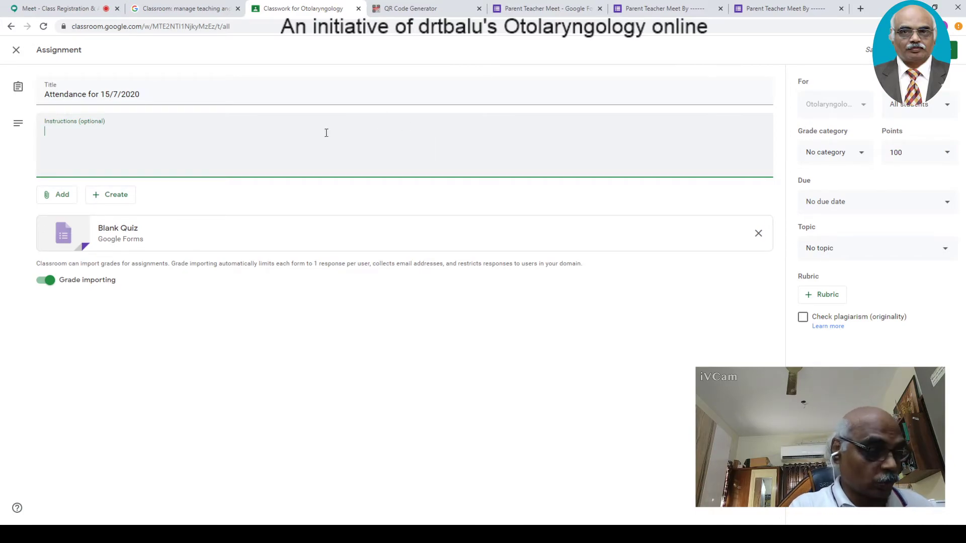
text(Ple)
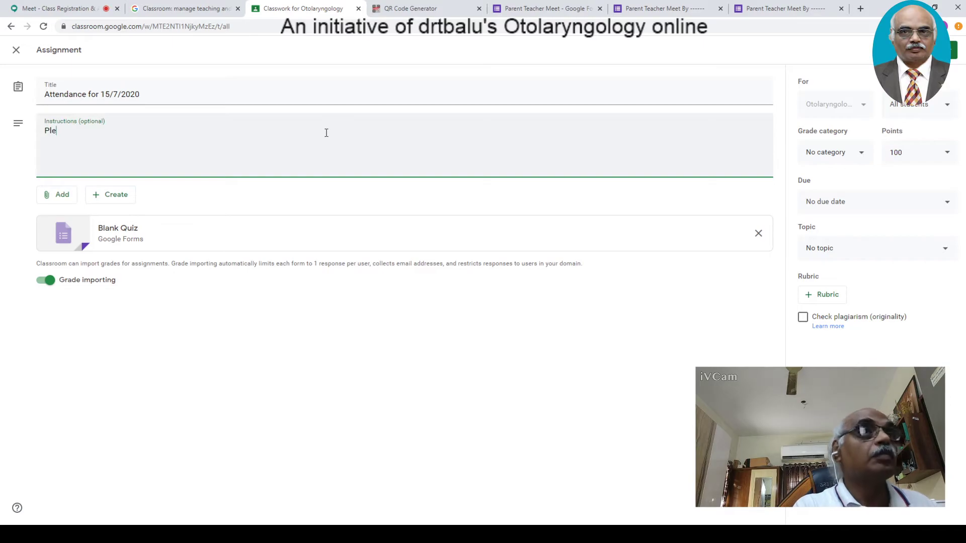
text(ase fill in the attendance form)
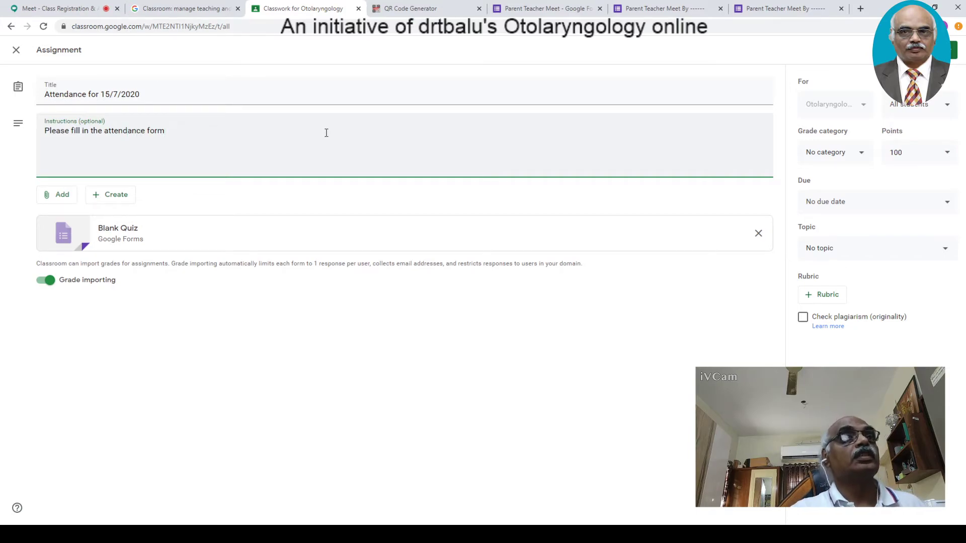
click(121, 196)
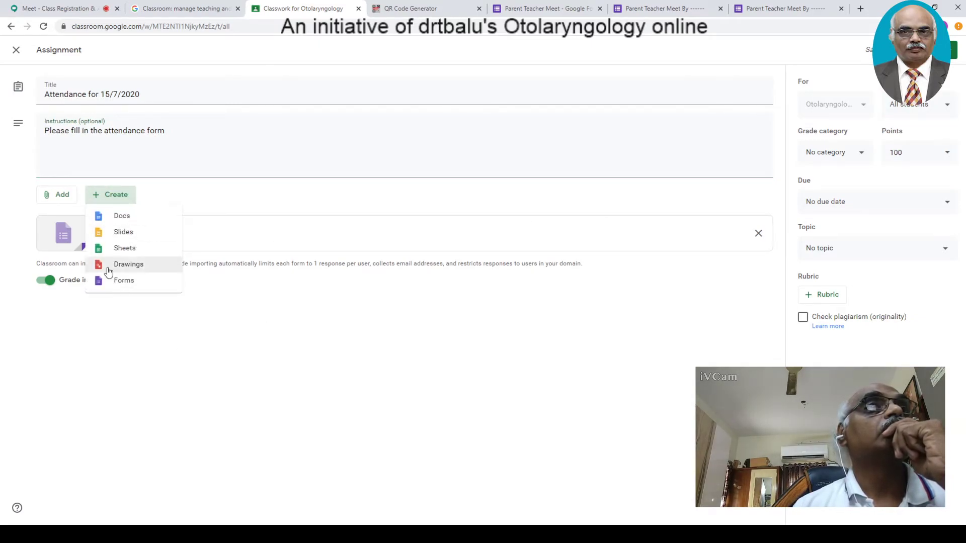
- Open the attached Blank Quiz and retitle it 'Attendance 15/7/20'
click(258, 374)
click(61, 237)
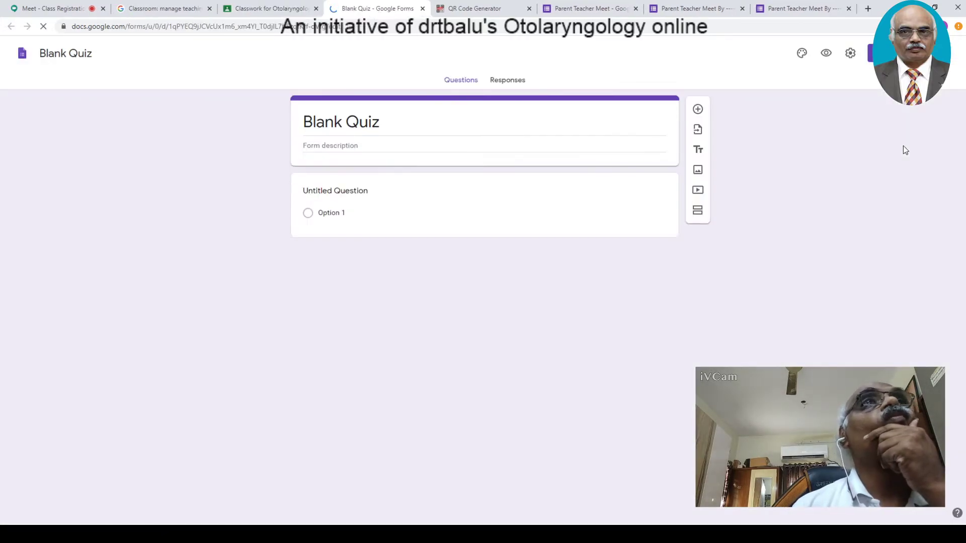
click(441, 122)
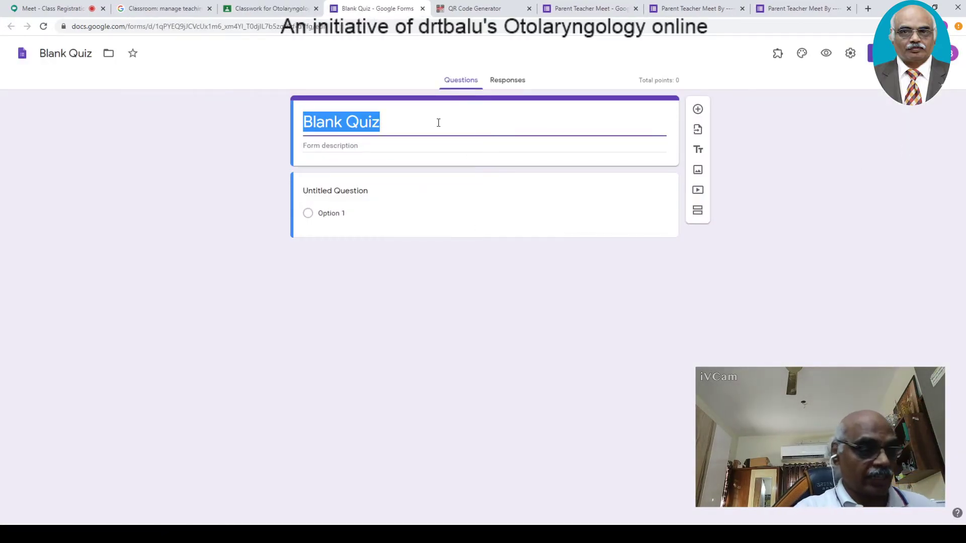
text(Attendance)
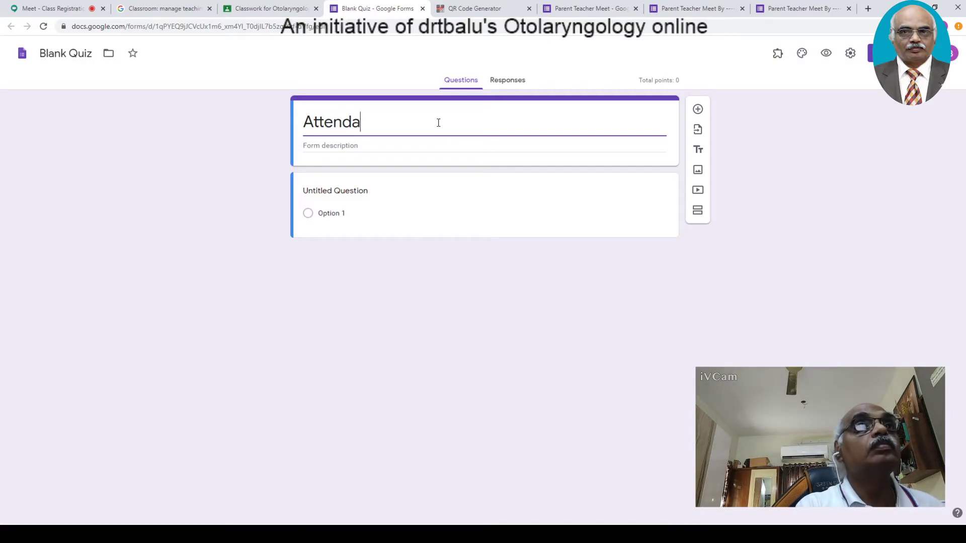
click(376, 147)
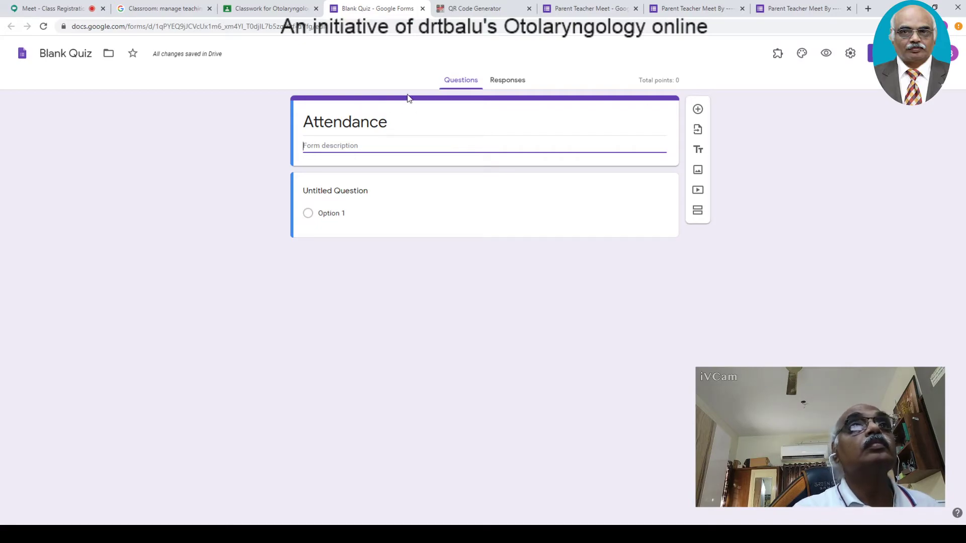
click(403, 119)
click(473, 120)
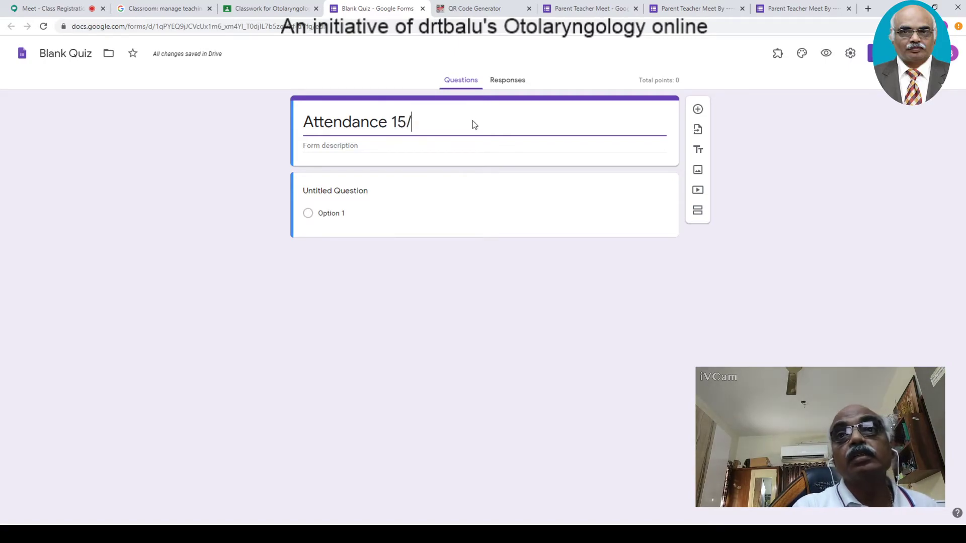
text(15/7/20)
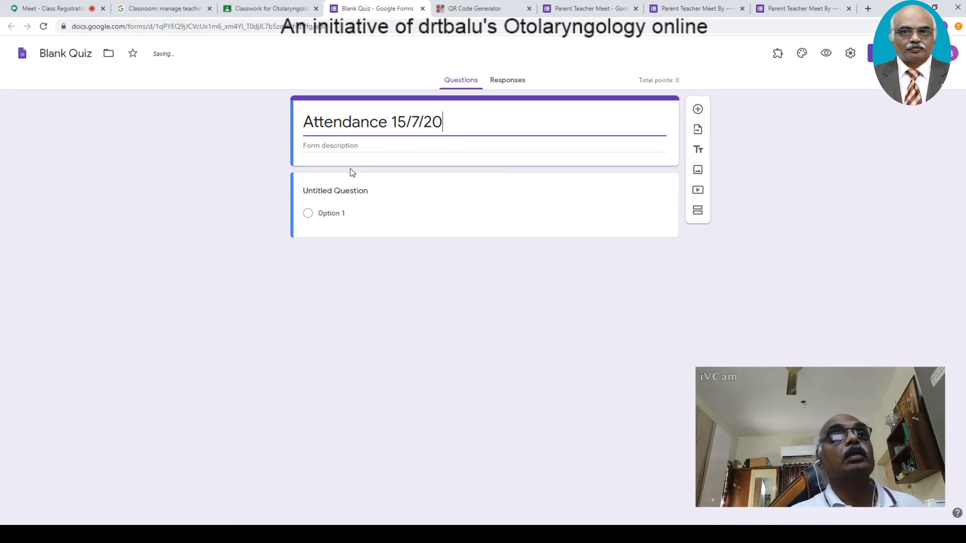
- Begin the form description 'This is an attendance form'
click(350, 146)
text(This is a )
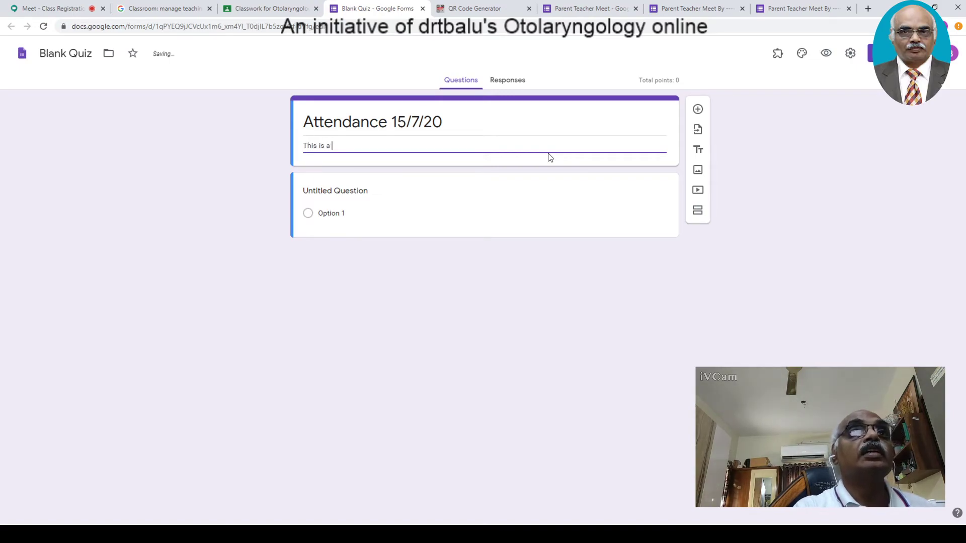
text(cne)
key(BackSpace)
key(BackSpace)
key(BackSpace)
key(BackSpace)
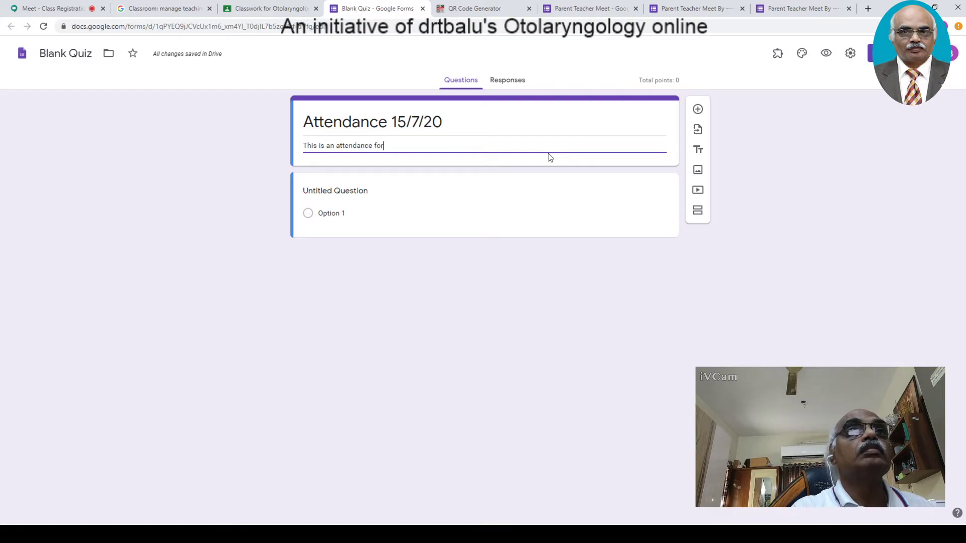
- Name the questions 'First Name' and 'Last Name', then duplicate one as 'Roll Number'
click(394, 194)
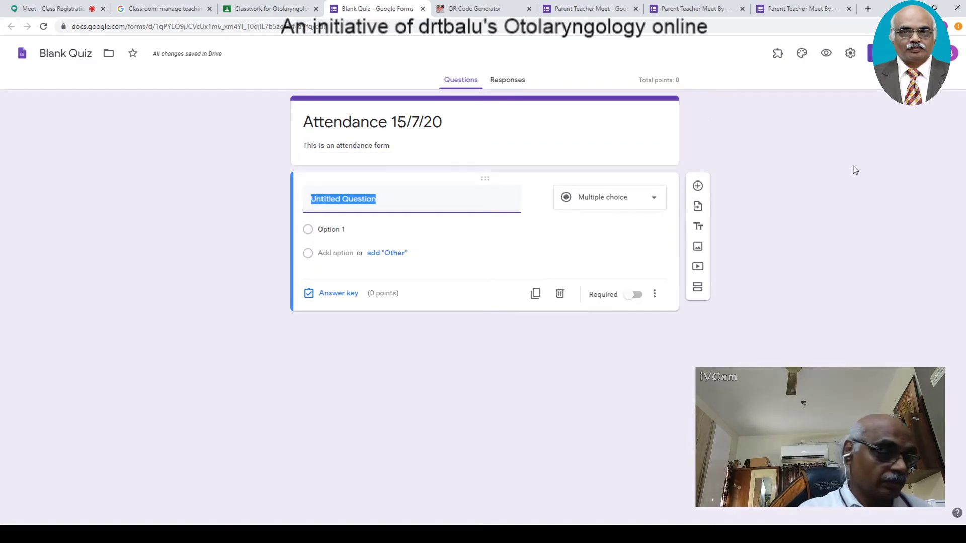
text(First Nam,e)
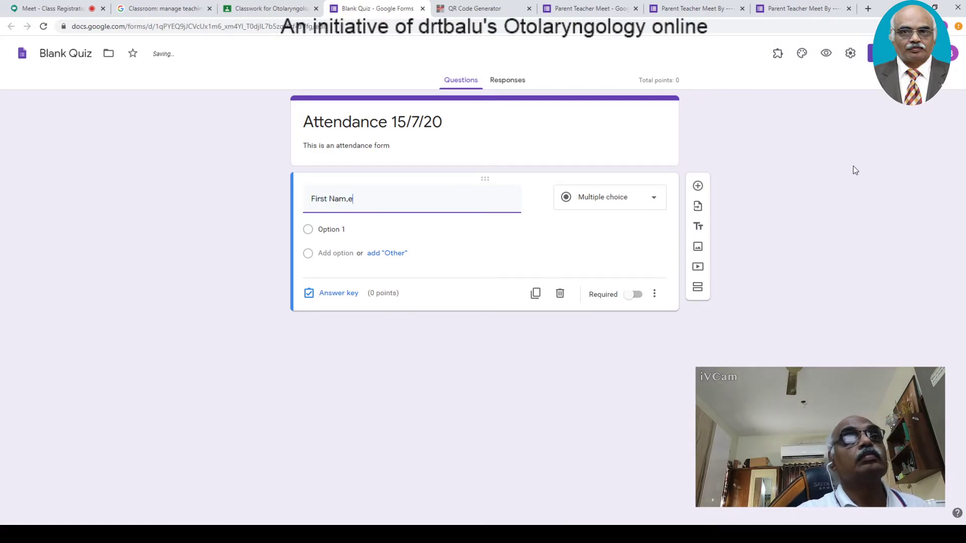
key(BackSpace)
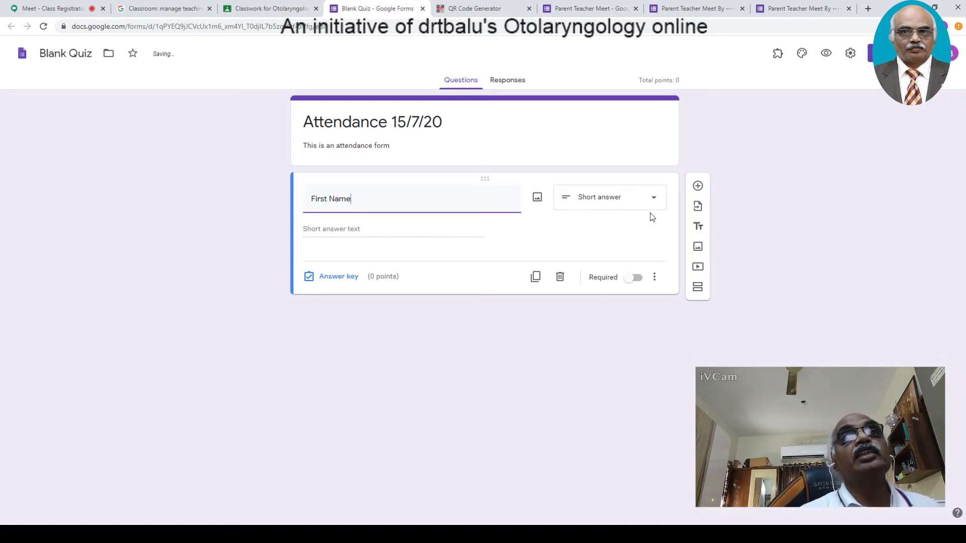
click(698, 187)
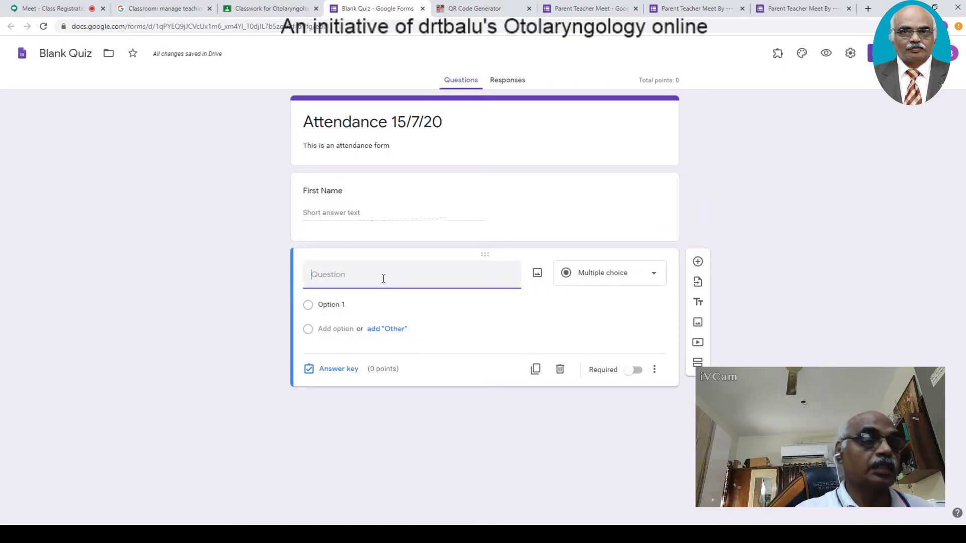
text(Last Name)
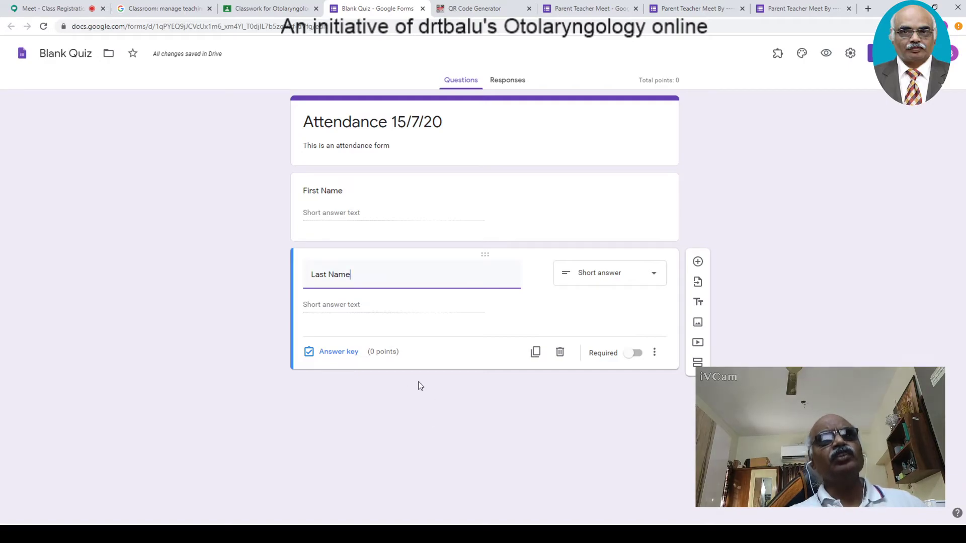
click(535, 353)
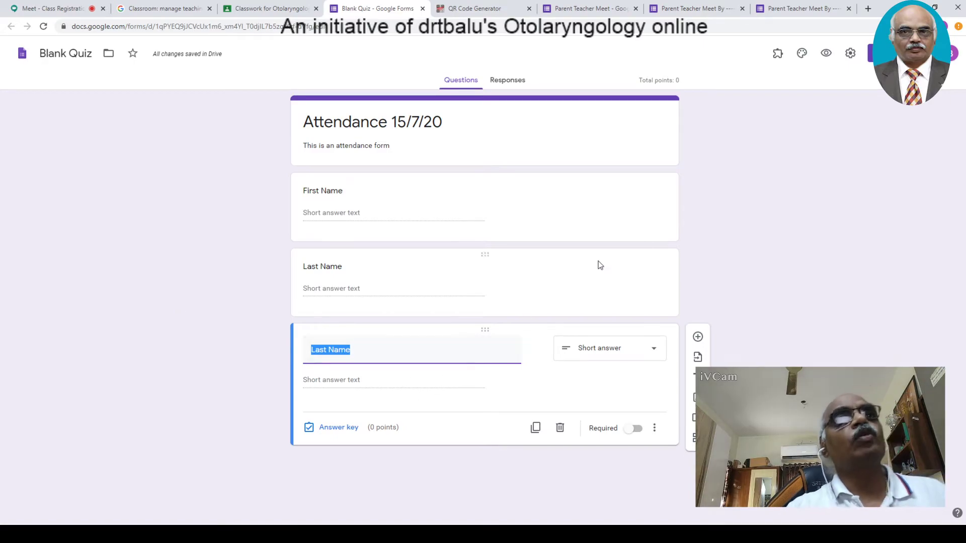
text(Roll)
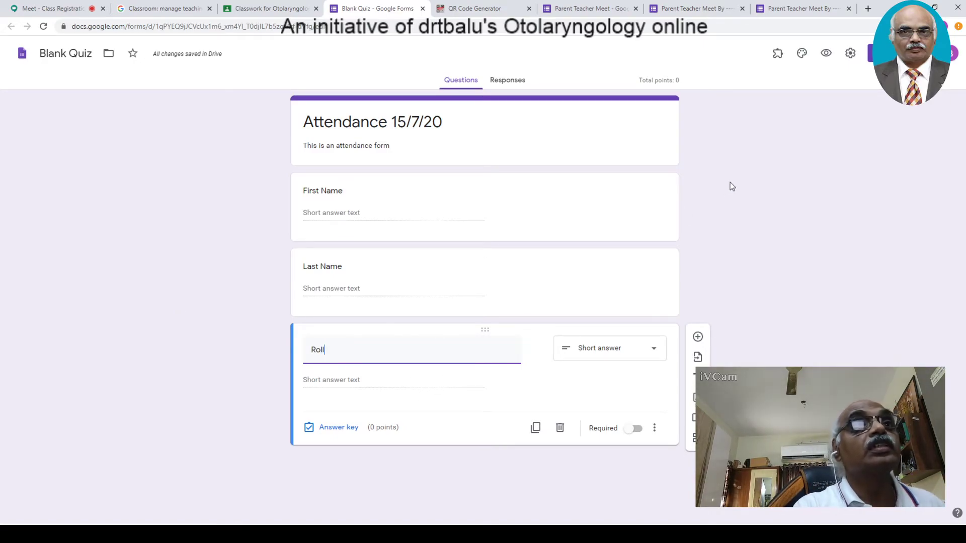
text( ber)
key(BackSpace)
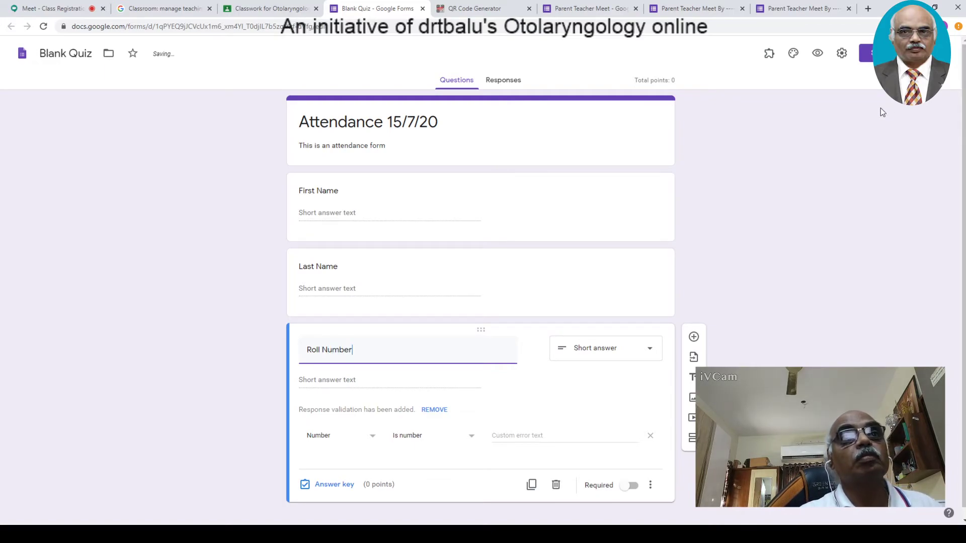
- Set Roll Number's validation to 'Whole number' and switch on Required
click(400, 442)
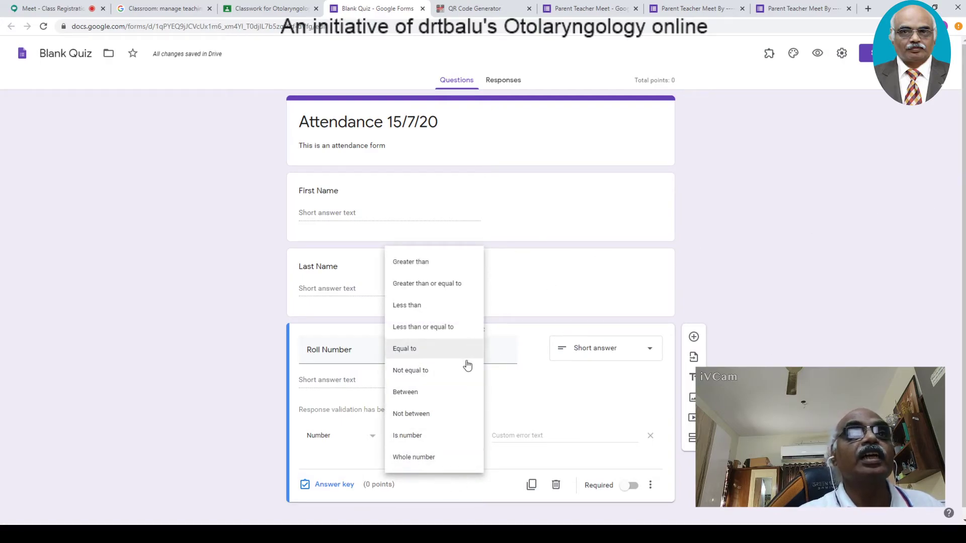
click(415, 457)
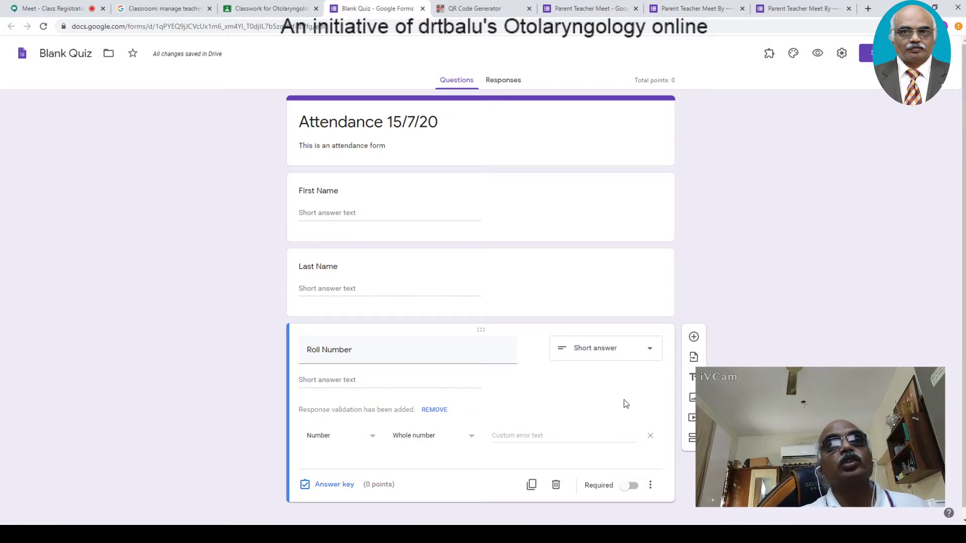
click(650, 485)
click(633, 486)
click(633, 486)
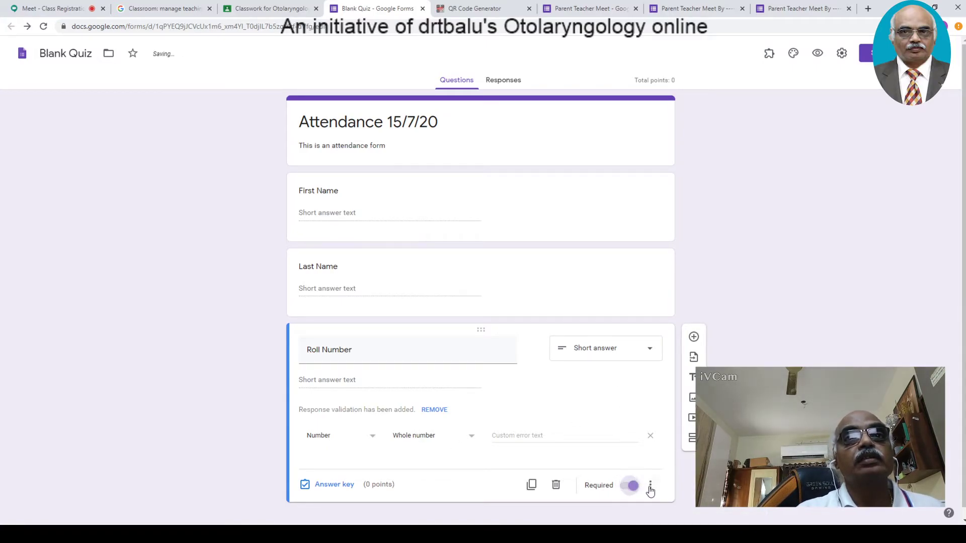
click(616, 283)
- Turn on Required for the Last Name and First Name questions
click(639, 356)
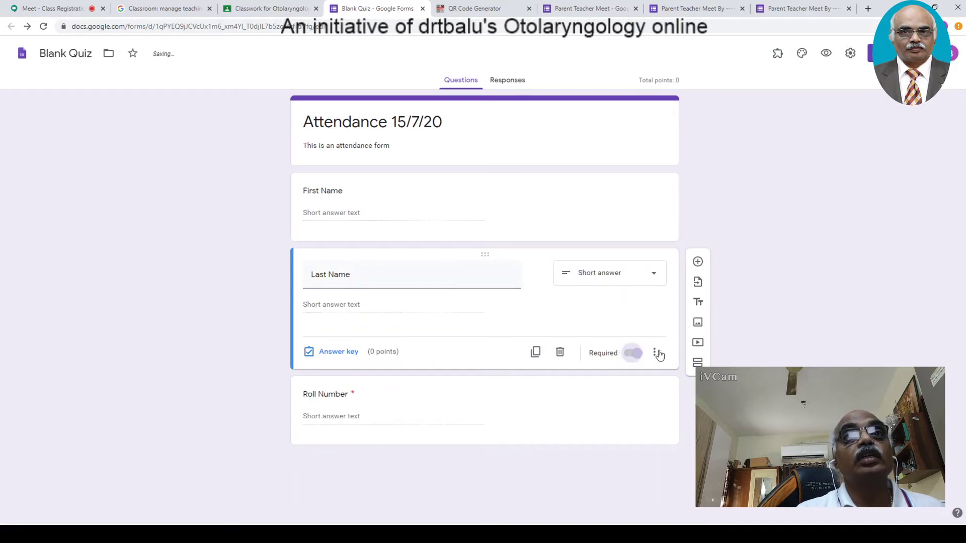
click(641, 223)
click(637, 277)
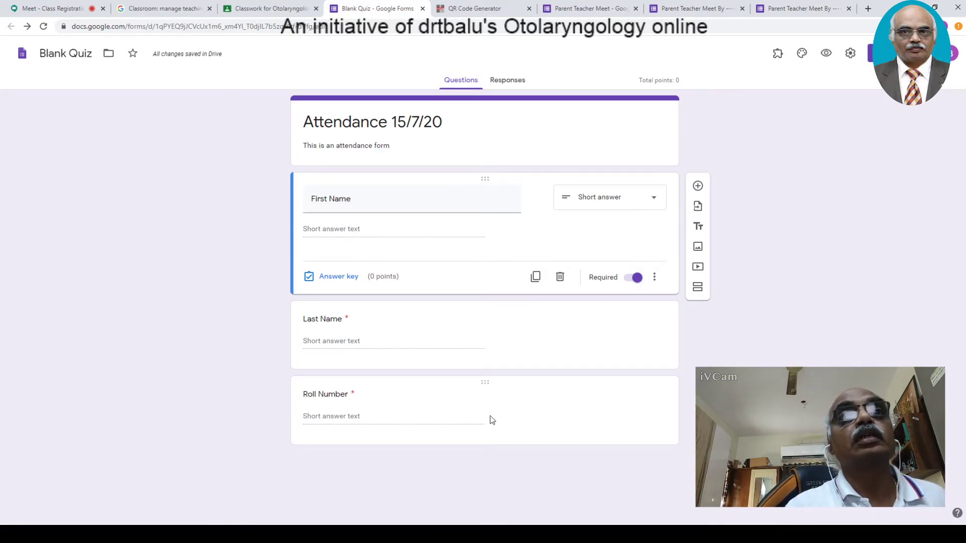
- Delete the accidentally added blank question and go back to Roll Number
click(697, 187)
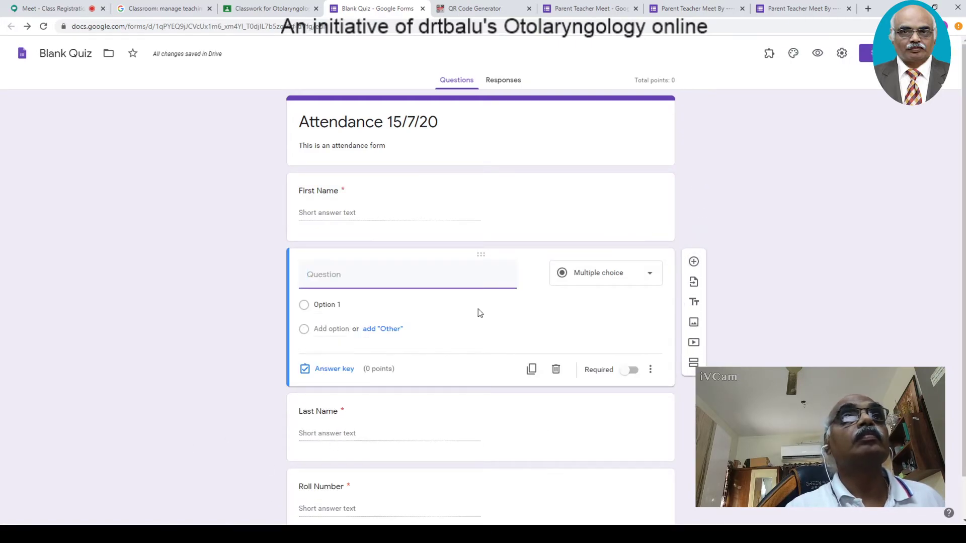
drag(963, 334, 963, 425)
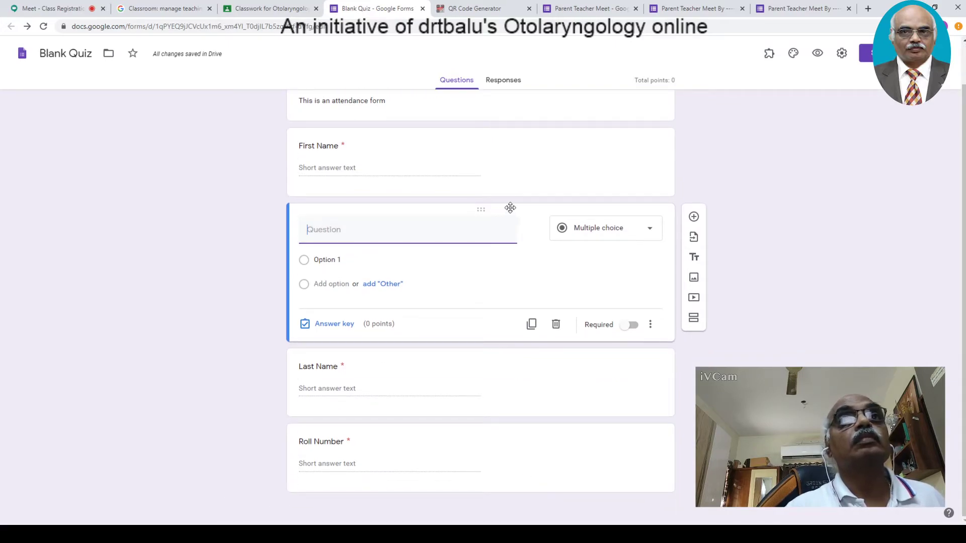
click(556, 324)
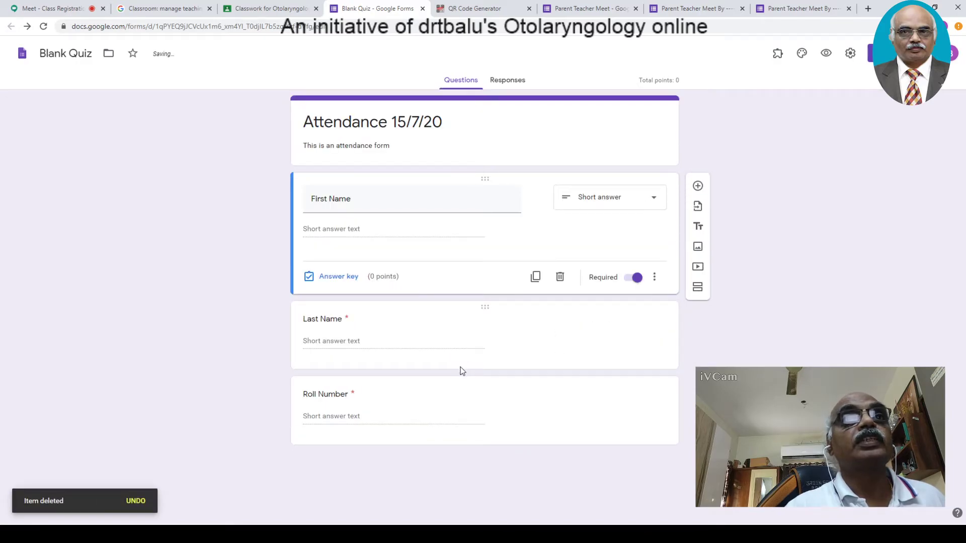
click(441, 412)
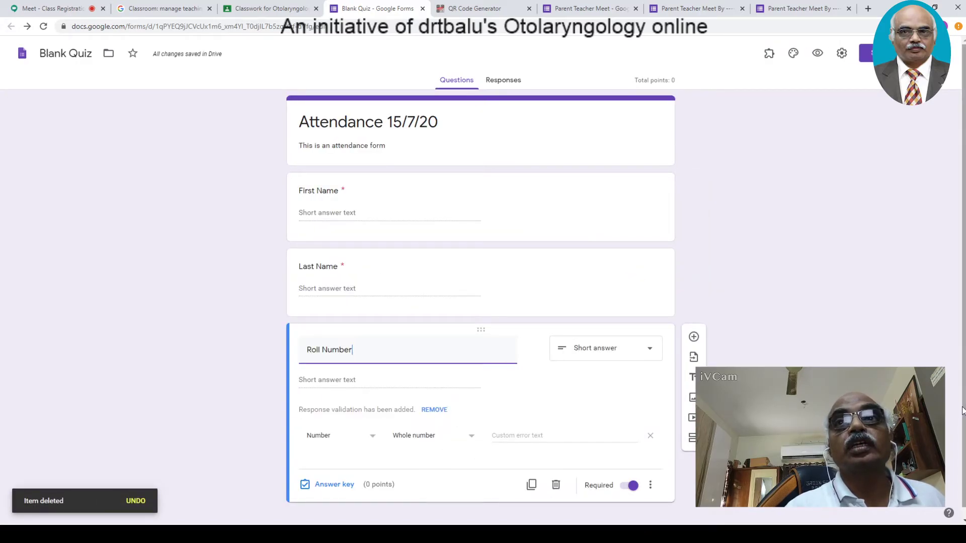
- Add a fourth question 'Are you in today?' with the answer option Yes, marked required
click(694, 327)
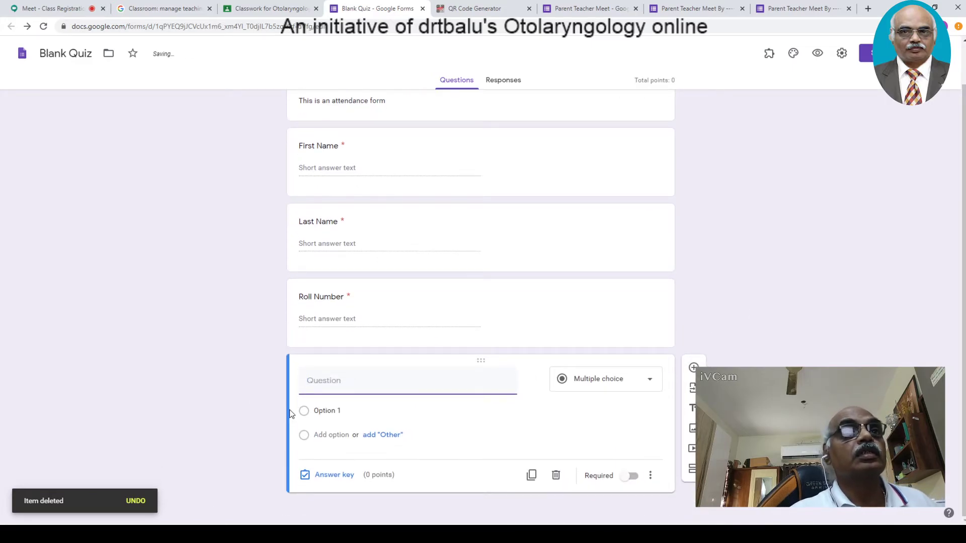
text(A)
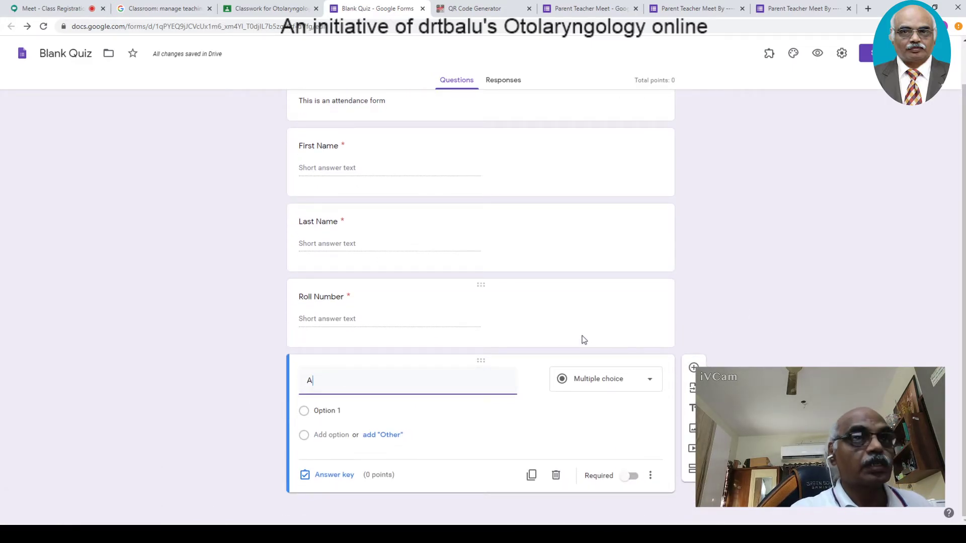
key(BackSpace)
text(Are you)
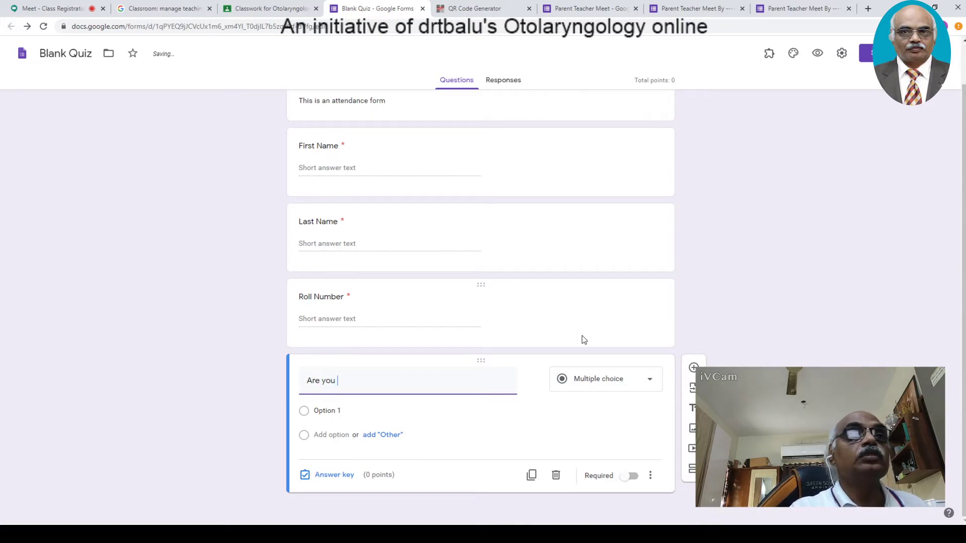
text( in toda)
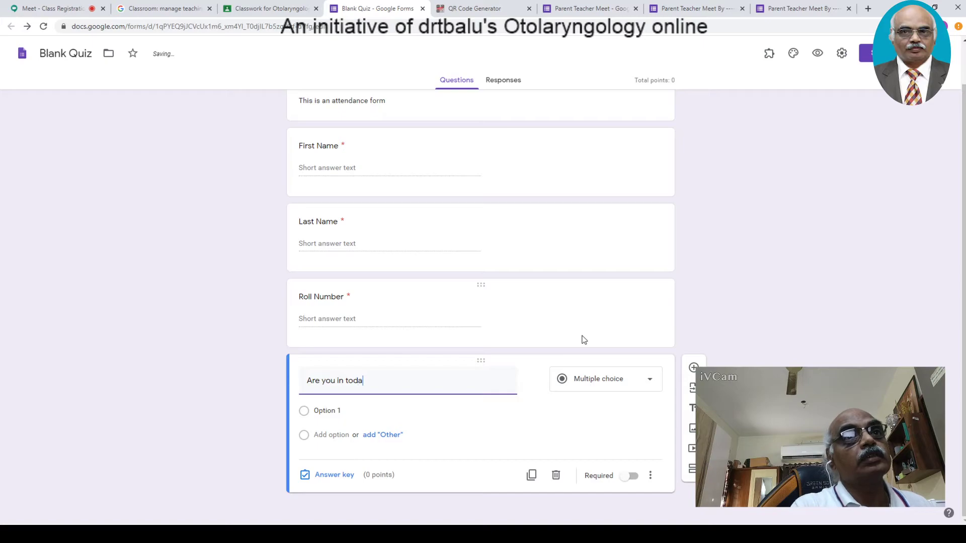
text(y)
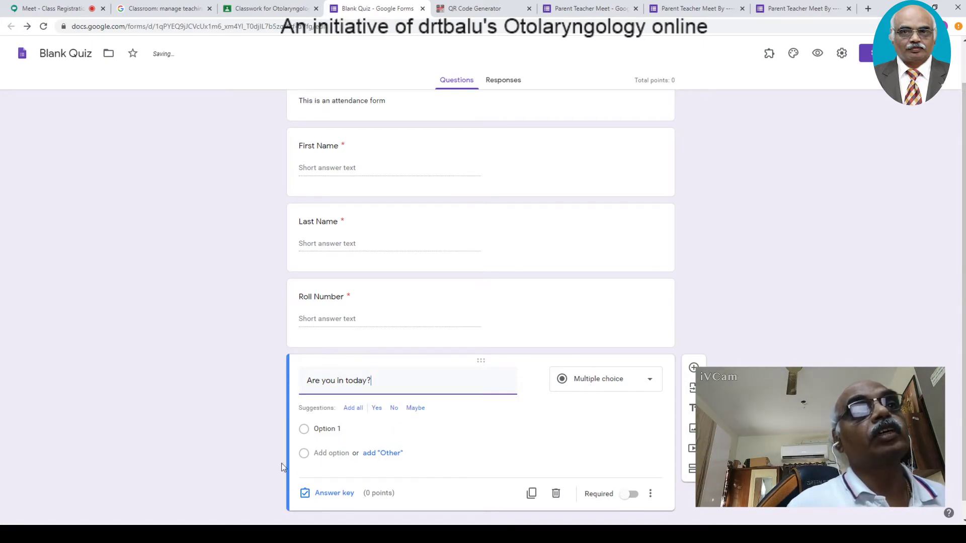
click(316, 428)
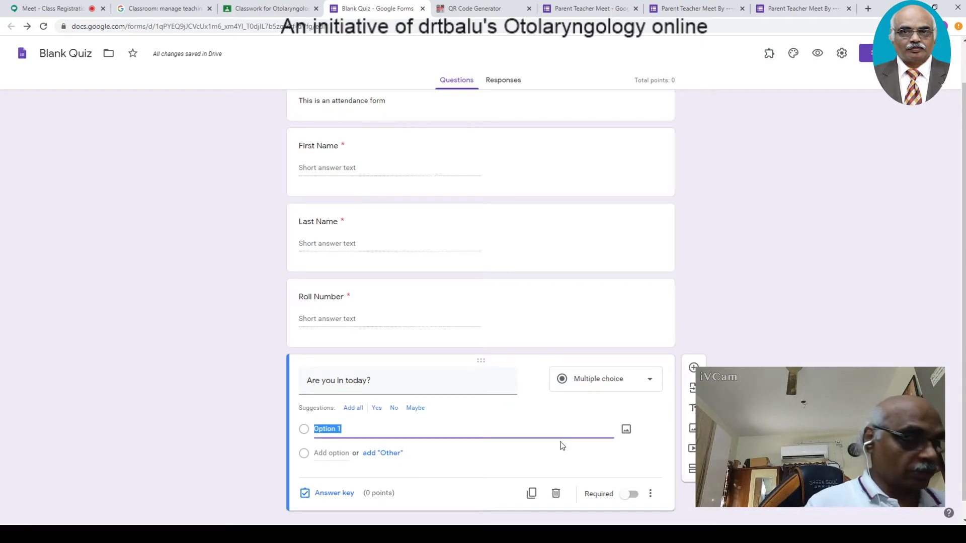
text(Yes)
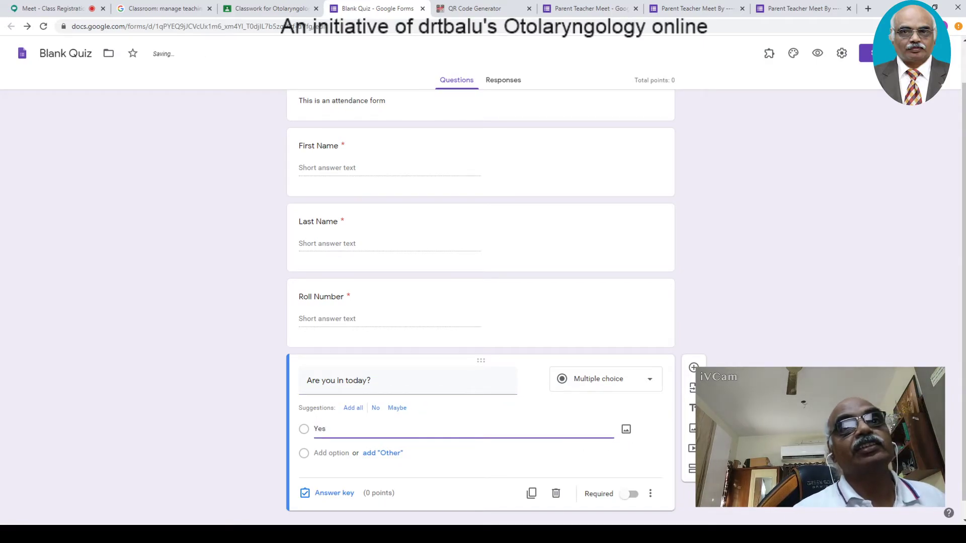
click(650, 495)
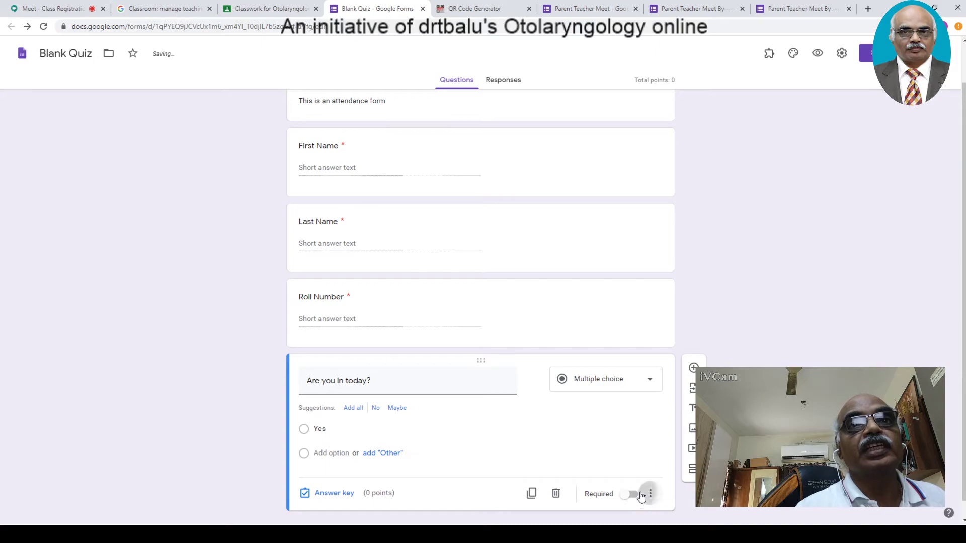
click(618, 467)
click(630, 494)
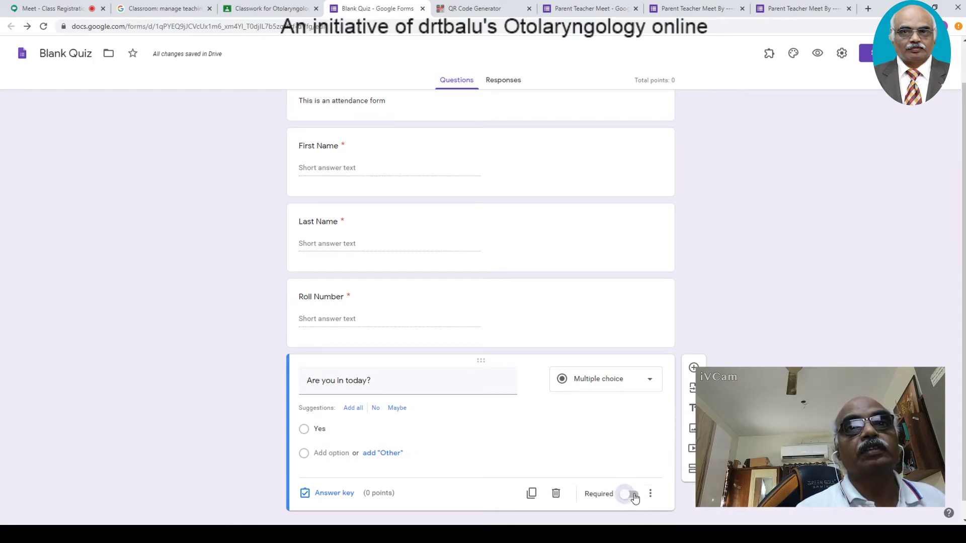
scroll(965, 442, up, 1)
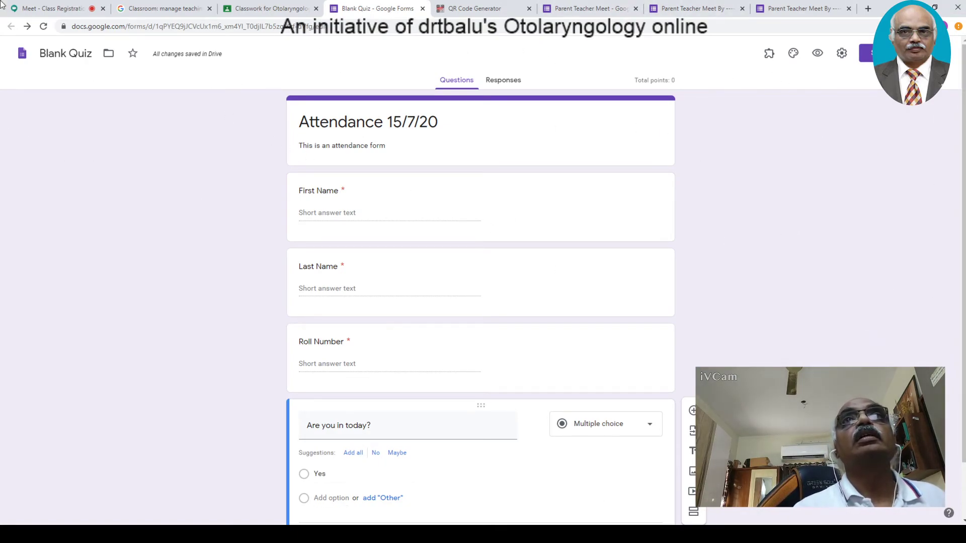
- Admit the waiting participant to the Meet call, close both Parent Teacher Meet tabs, and return to Classroom
click(34, 10)
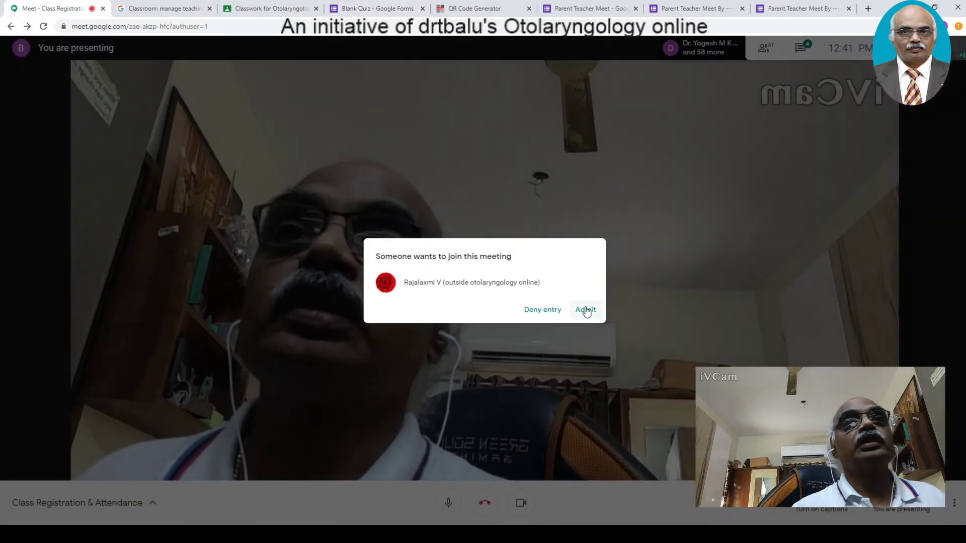
click(582, 308)
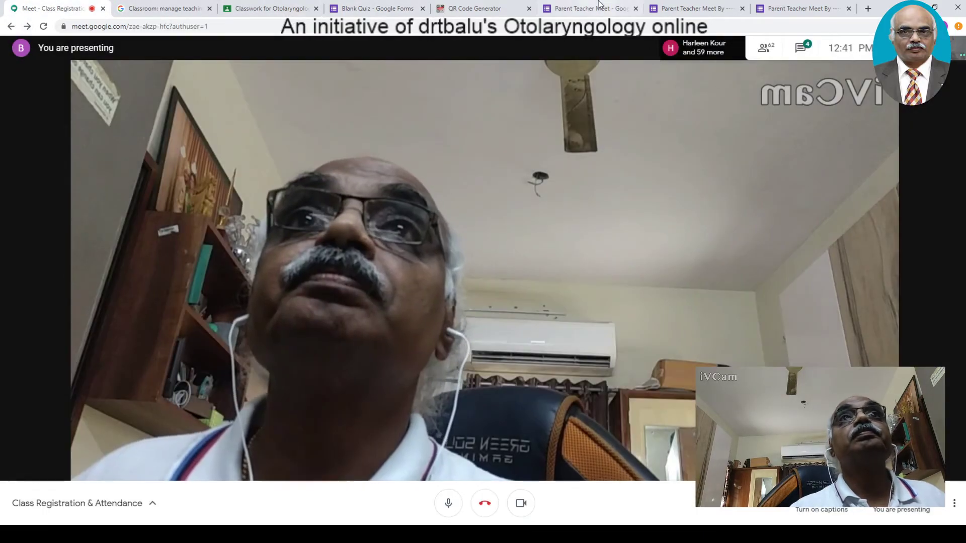
click(591, 5)
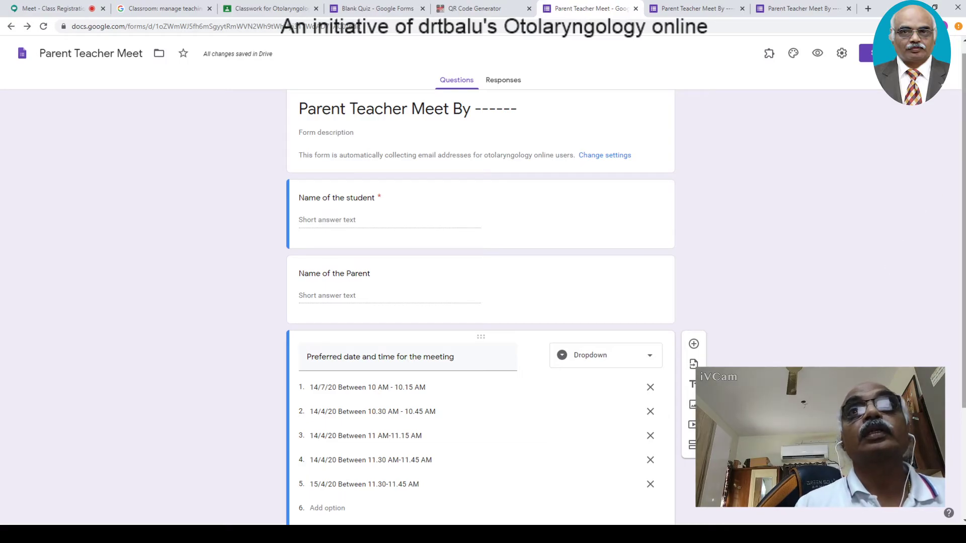
click(636, 9)
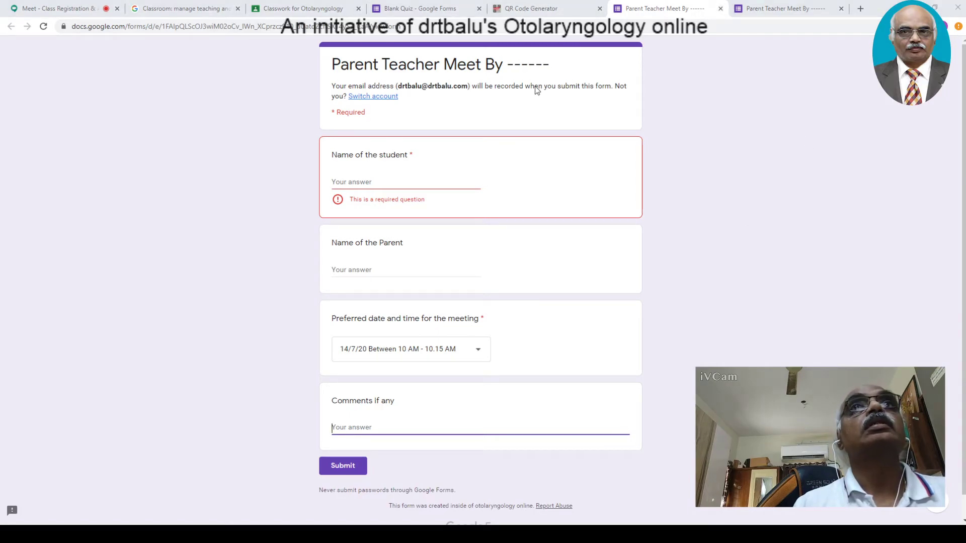
key(ctrl+w)
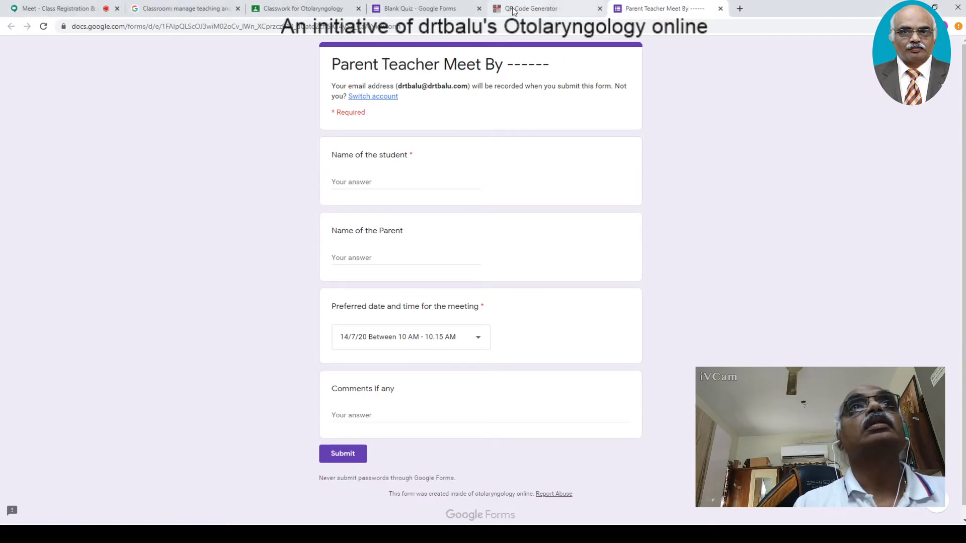
click(282, 9)
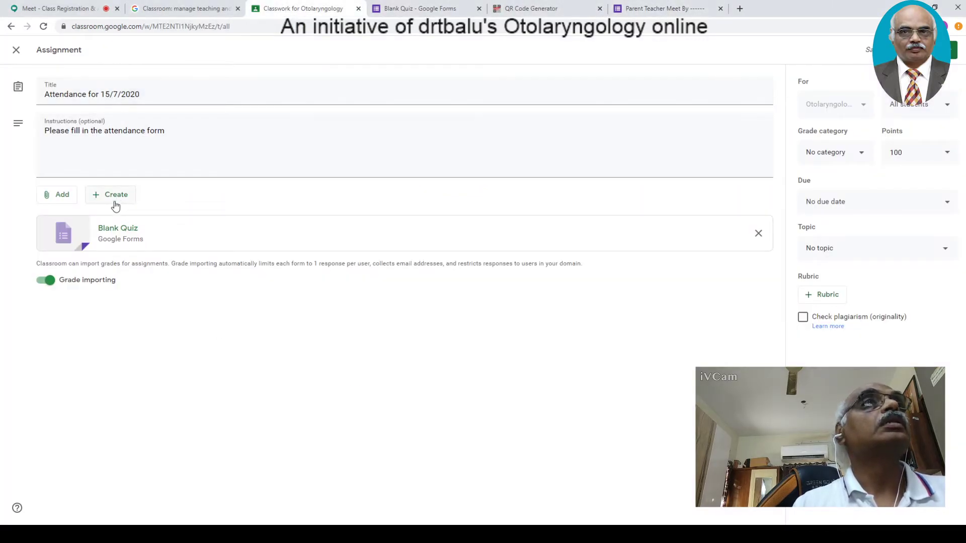
- Browse the Recent Drive files for the assignment without attaching any, then bring up the Parent Teacher Meet form
click(431, 11)
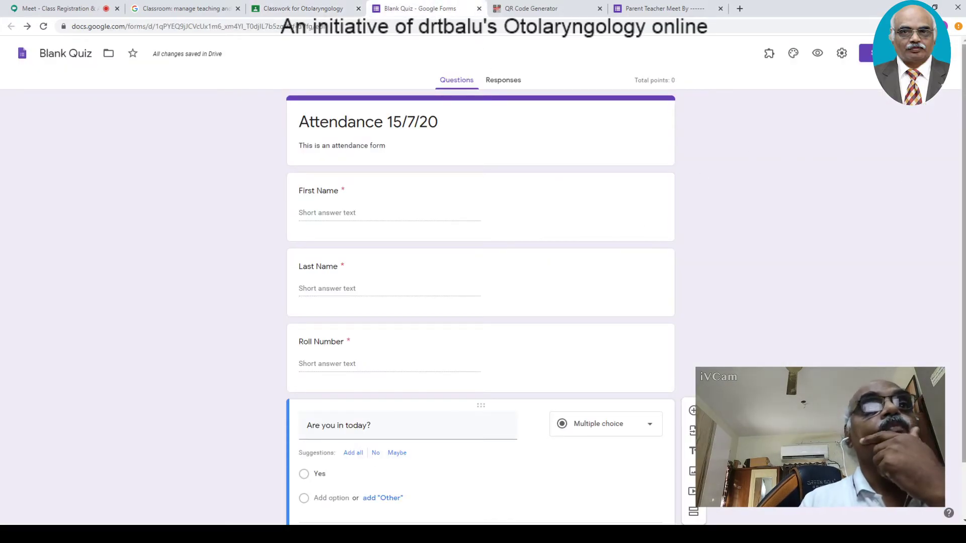
scroll(962, 337, down, 1)
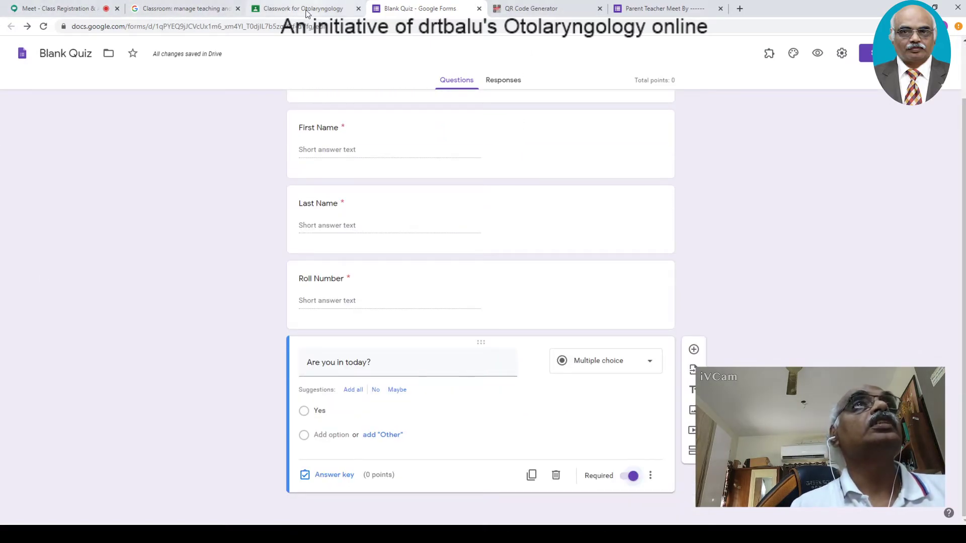
click(341, 13)
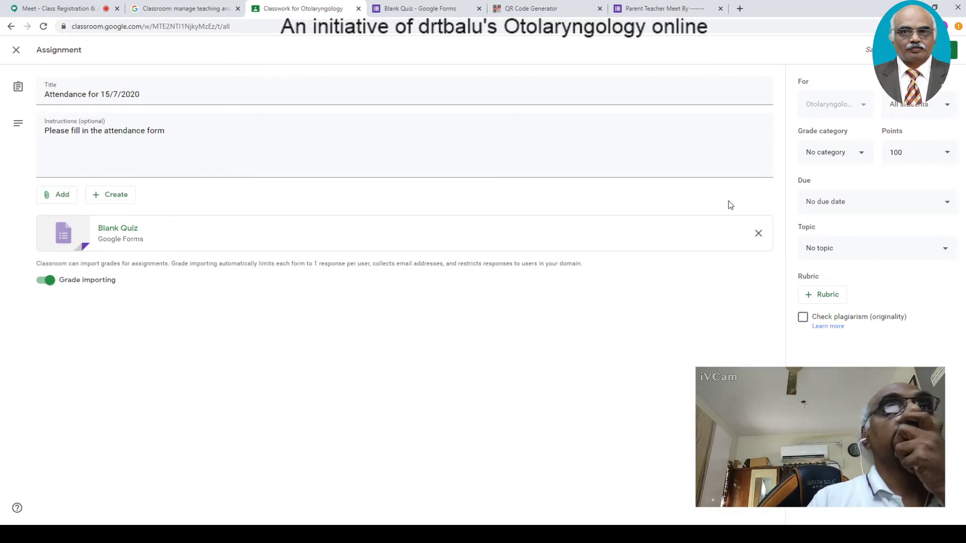
click(77, 195)
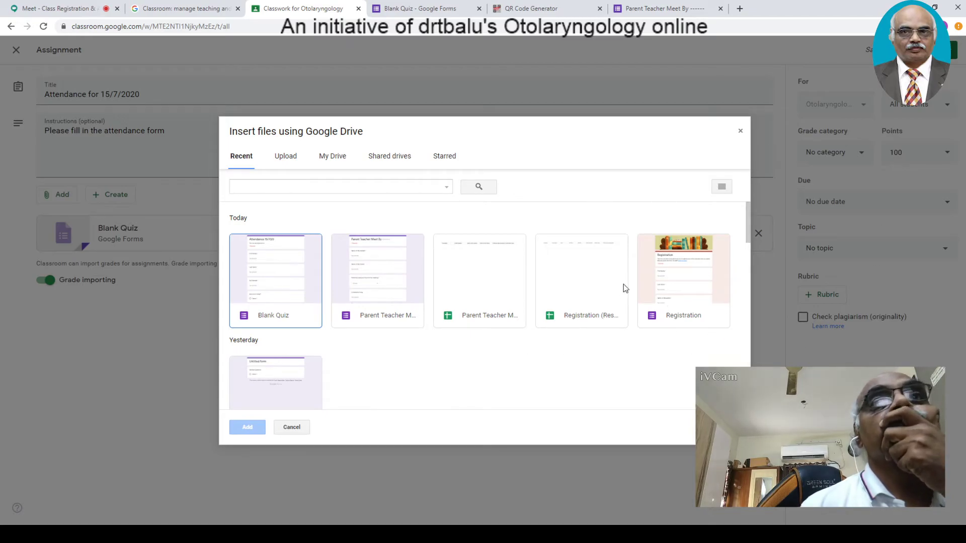
mouse_move(745, 234)
mouse_down()
mouse_move(744, 253)
mouse_move(749, 229)
mouse_up()
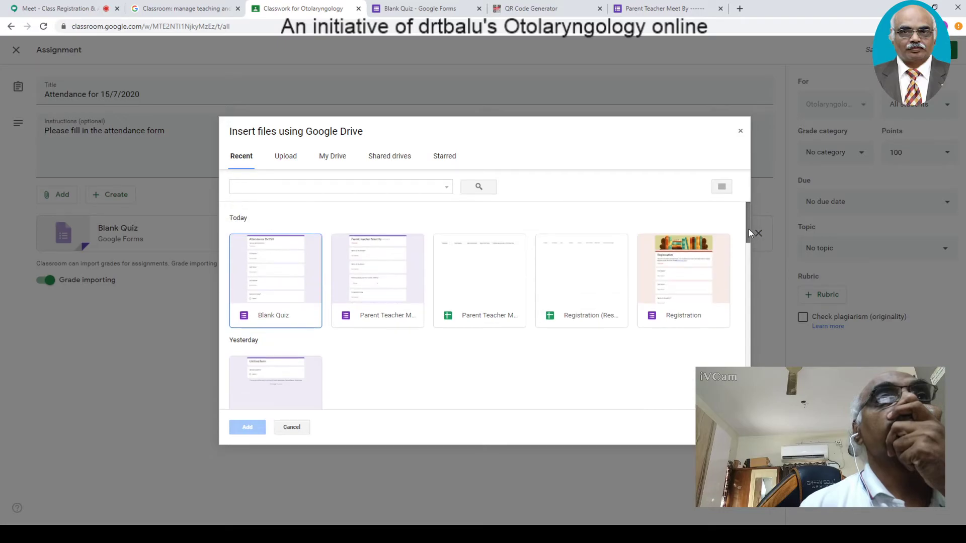
click(740, 131)
click(646, 9)
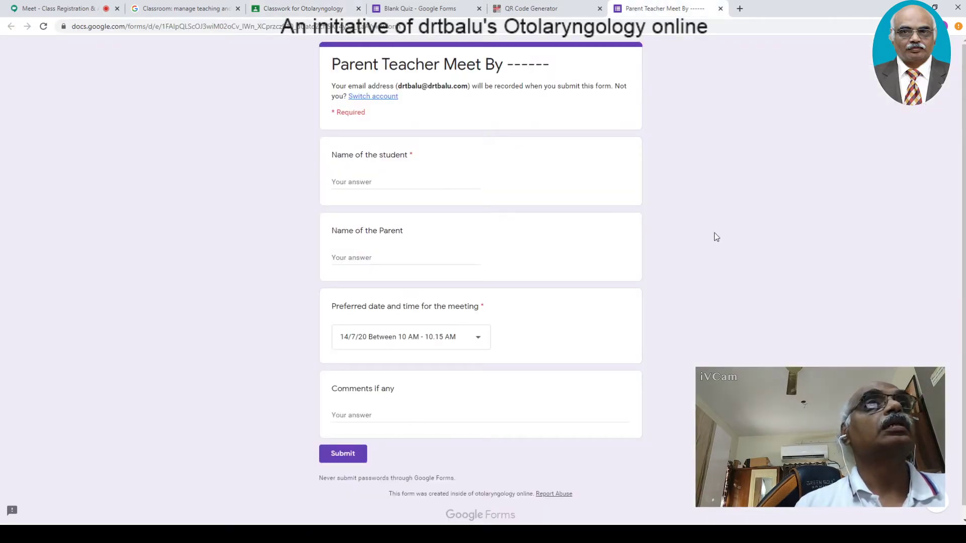
- Replace the 'Blank Quiz' file name at the top of the form with 'Attendance 15/7/20'
click(450, 8)
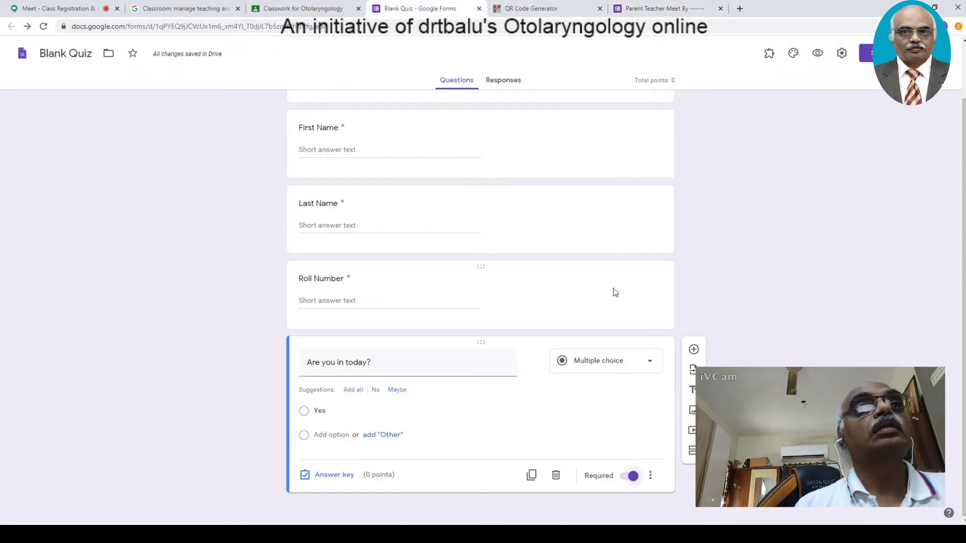
scroll(641, 291, up, 2)
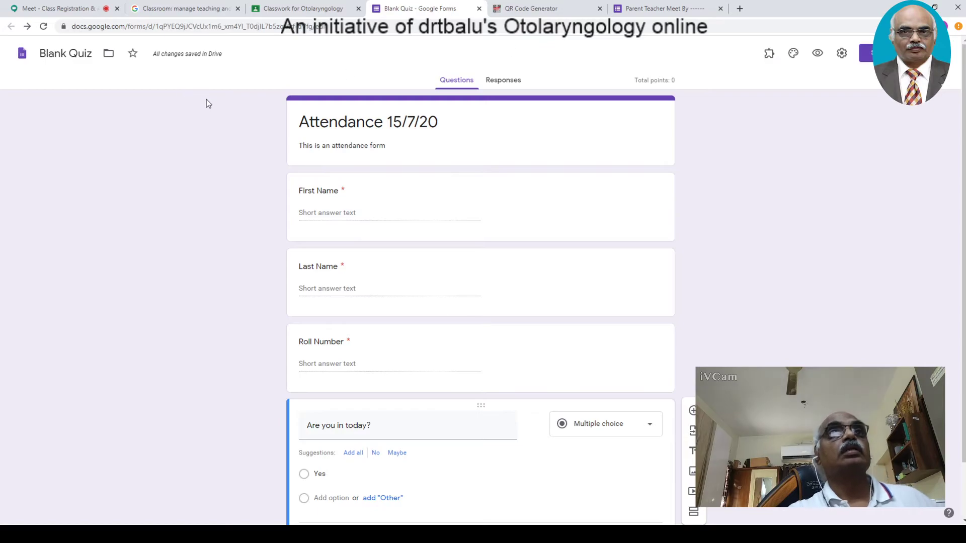
click(67, 53)
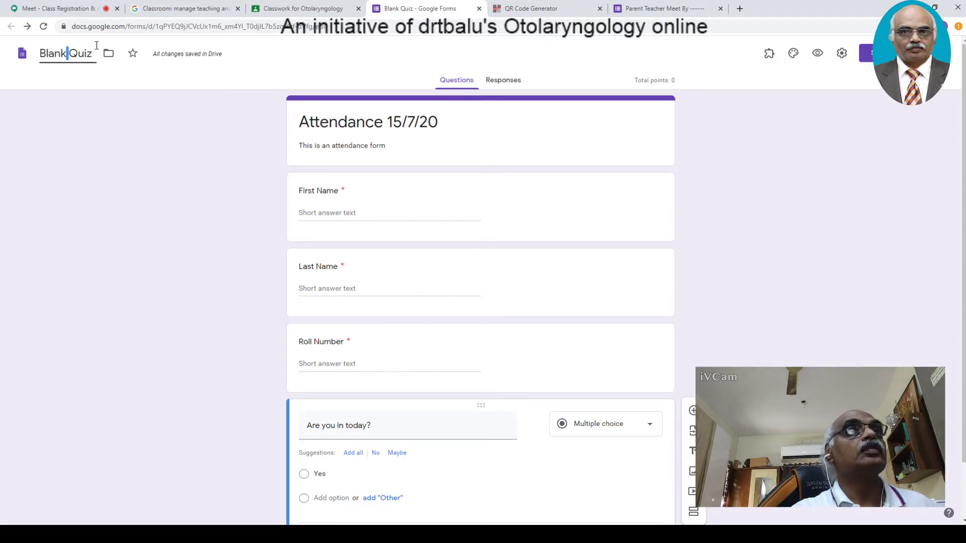
drag(96, 53, 18, 29)
text(Attned)
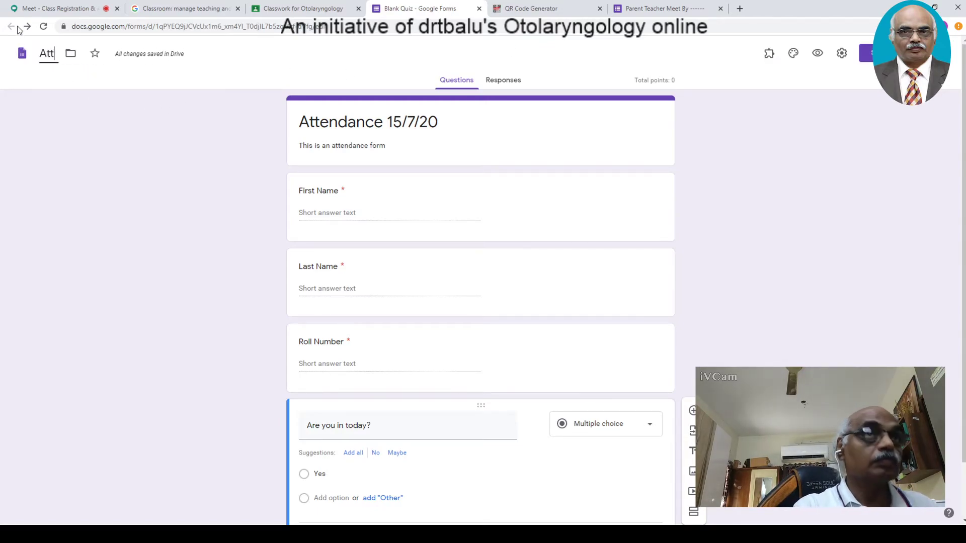
key(BackSpace)
key(BackSpace)
key(BackSpace)
text(e)
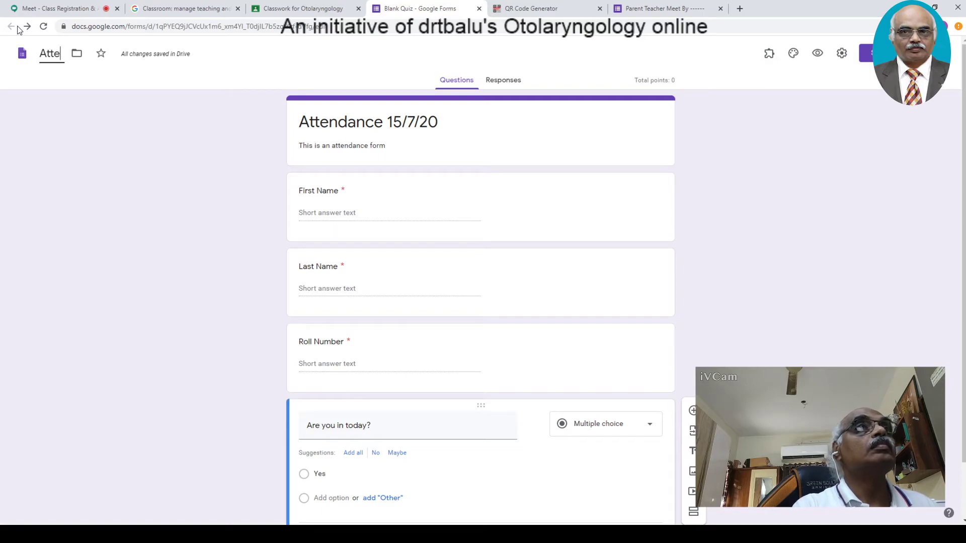
text(ndance)
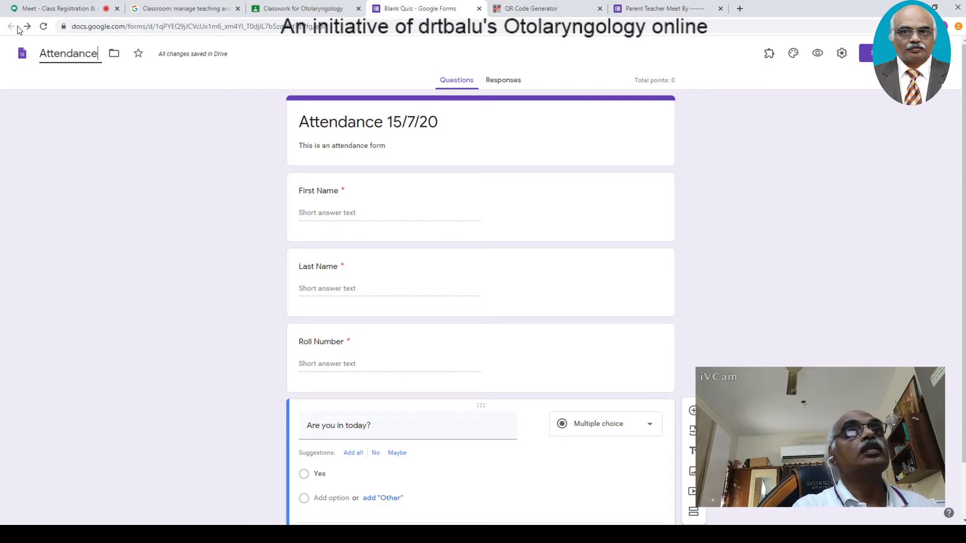
text( 15/)
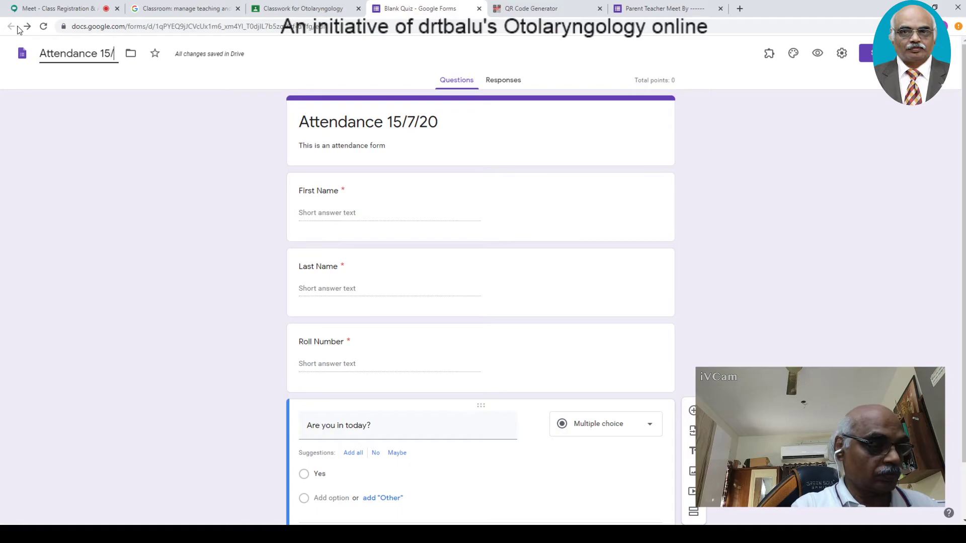
text(7/20)
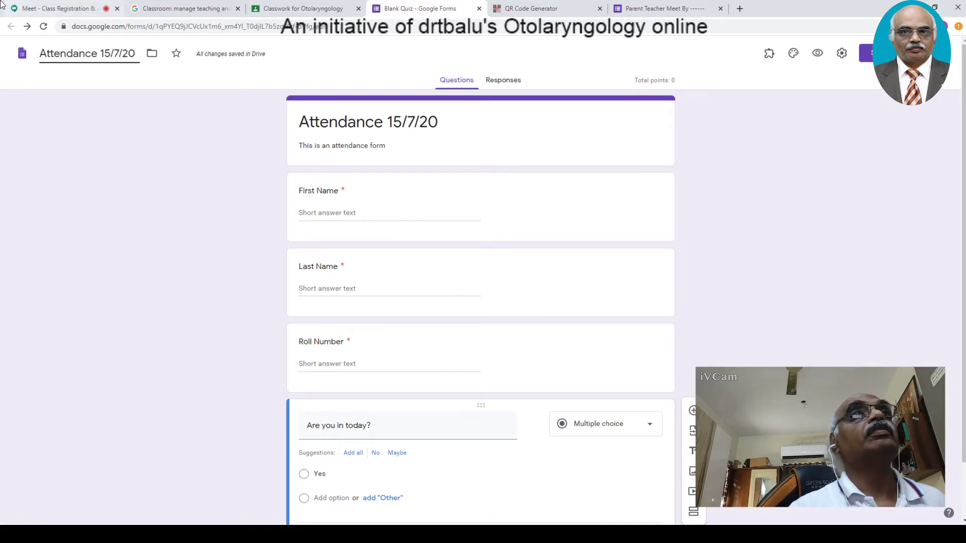
click(64, 99)
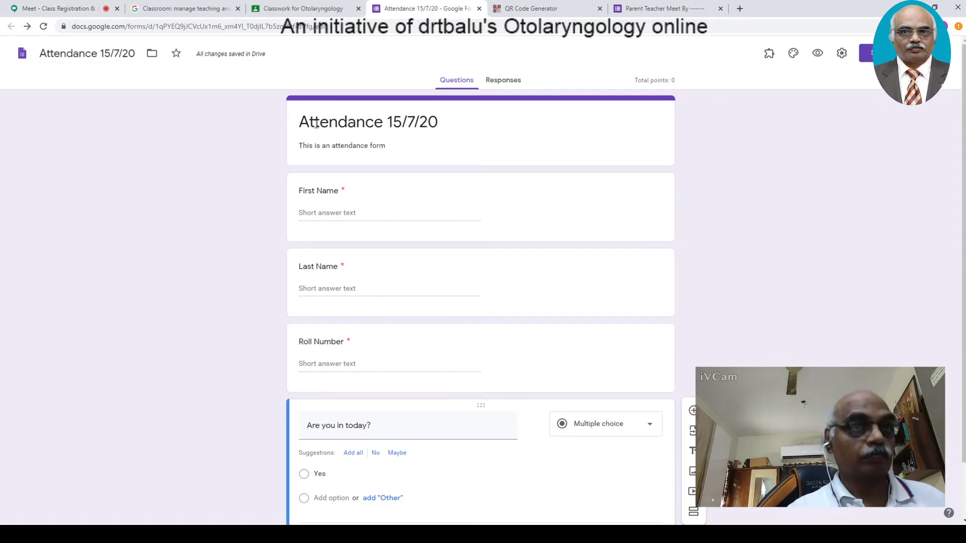
- Check the attached form and leave the assignment's grade category unchanged
click(298, 8)
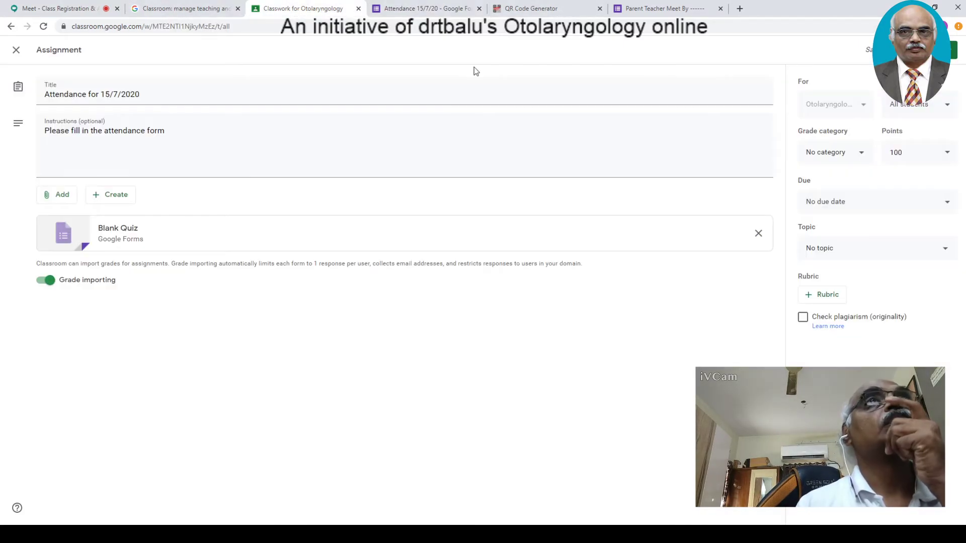
click(119, 233)
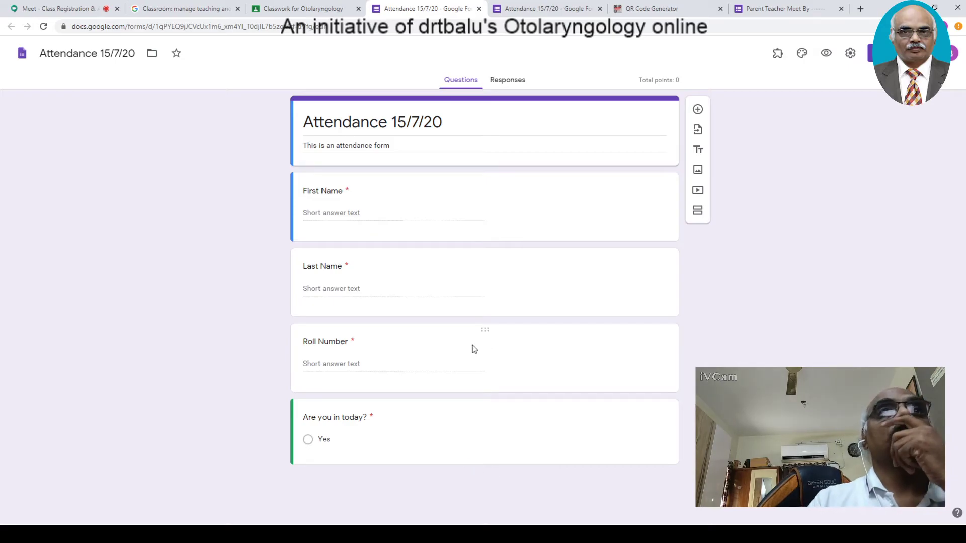
click(275, 10)
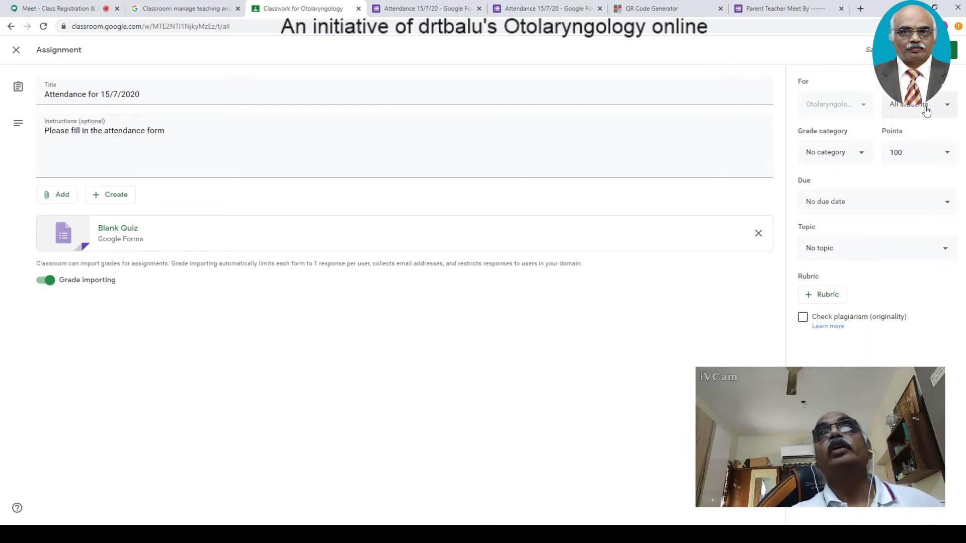
click(867, 155)
click(867, 155)
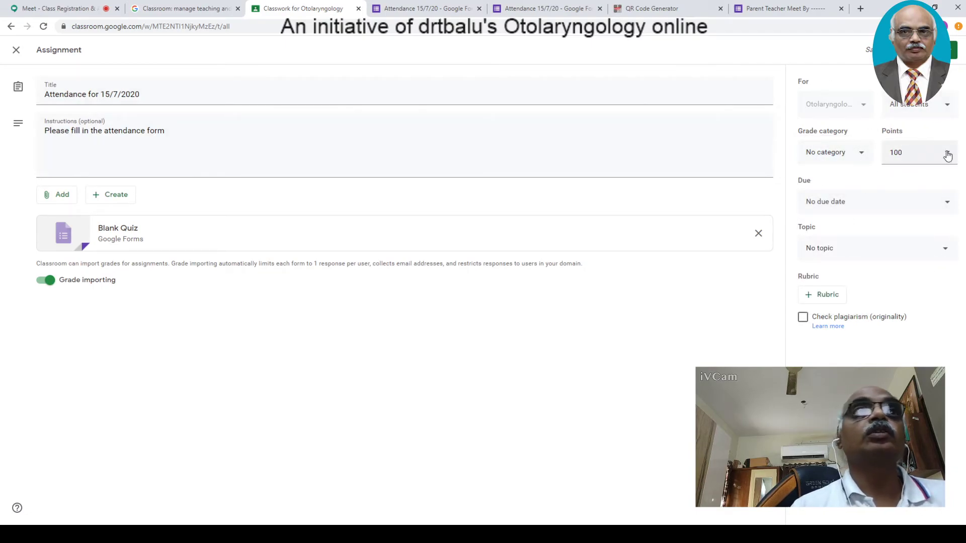
- Change the assignment's points from 100 to 1
click(948, 154)
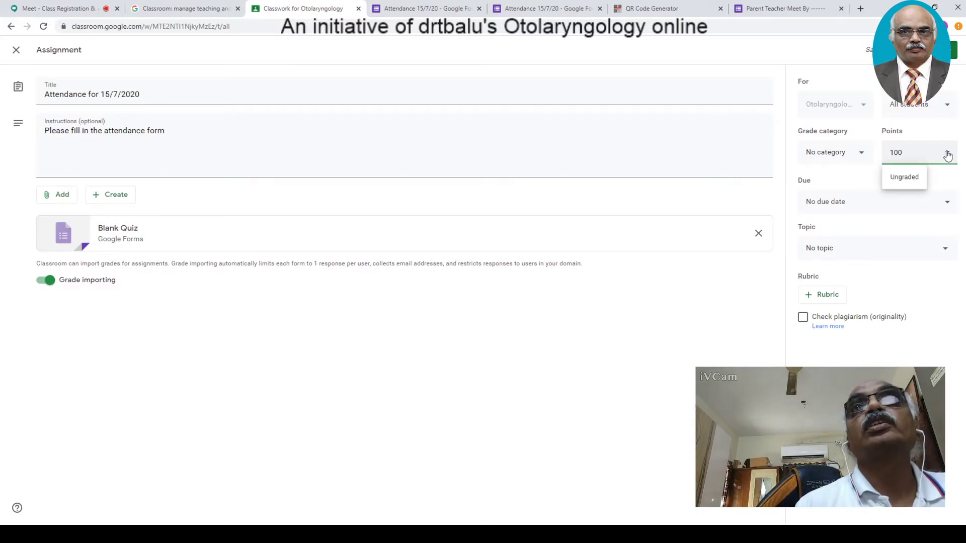
double_click(919, 150)
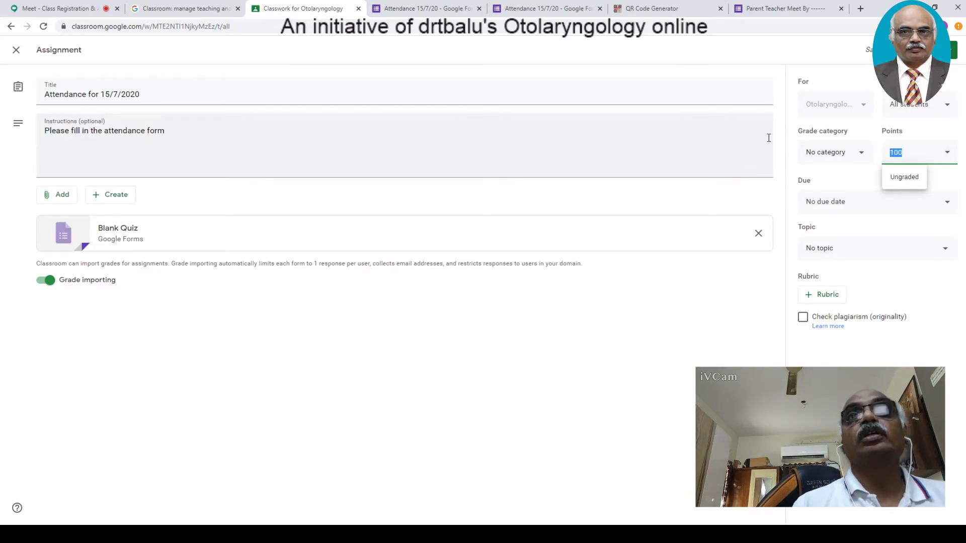
text(1)
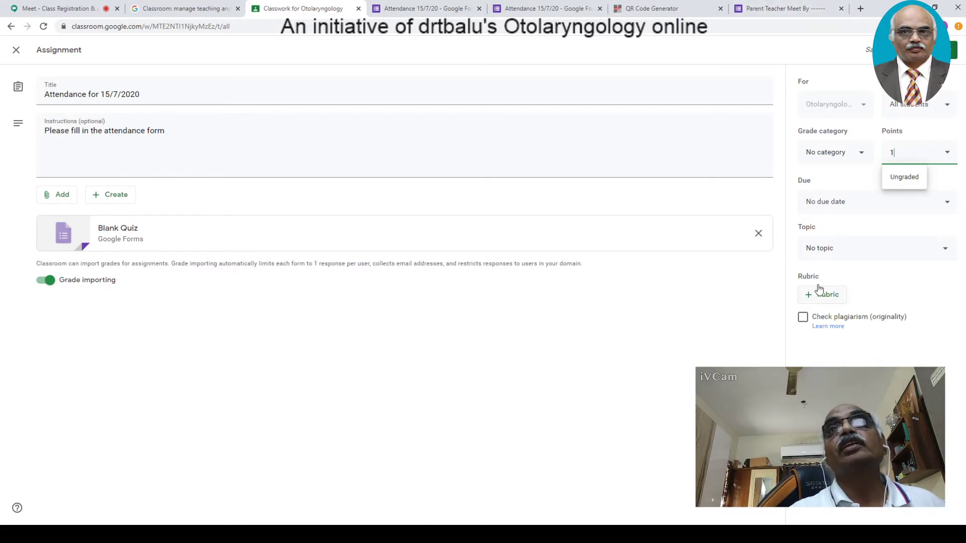
click(868, 189)
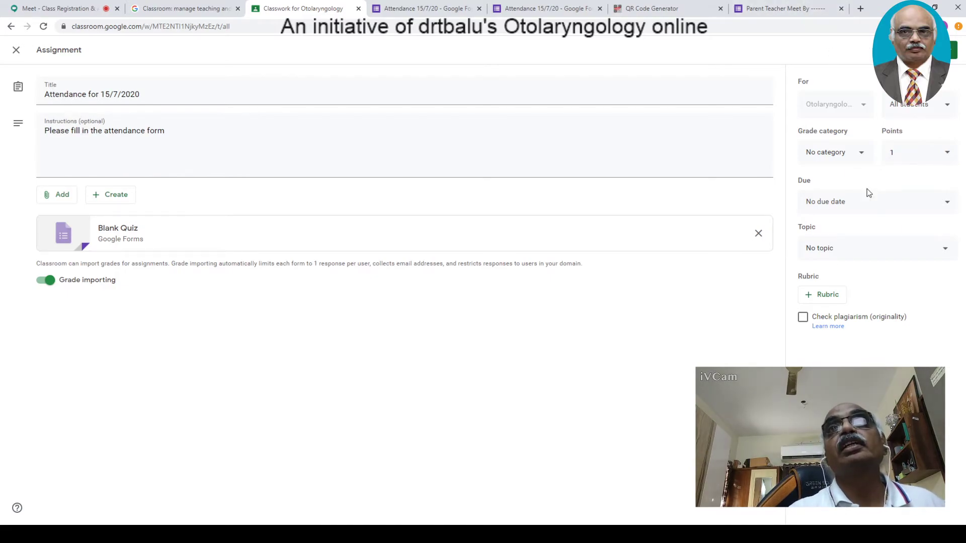
- Pick Jul 16, 2020 as the due date and open the attached attendance form
click(946, 202)
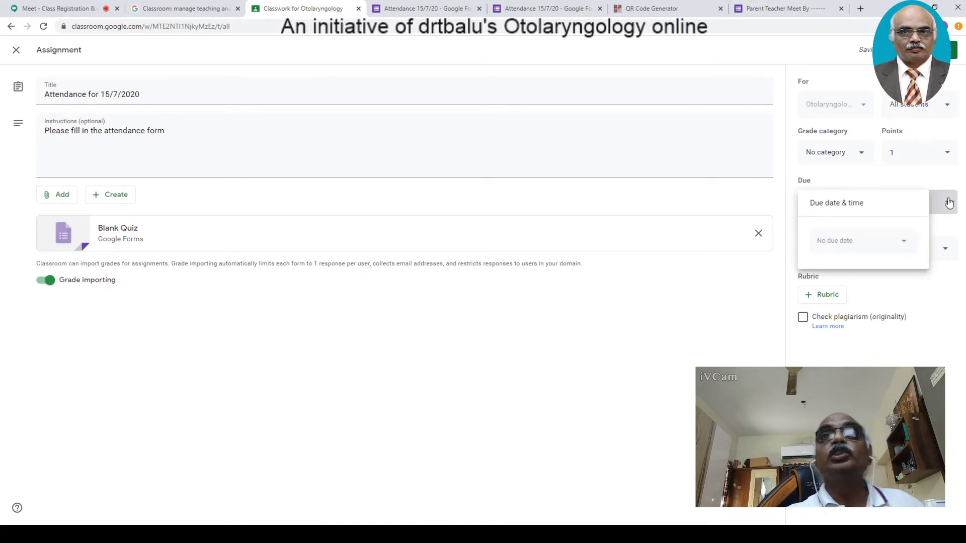
click(855, 241)
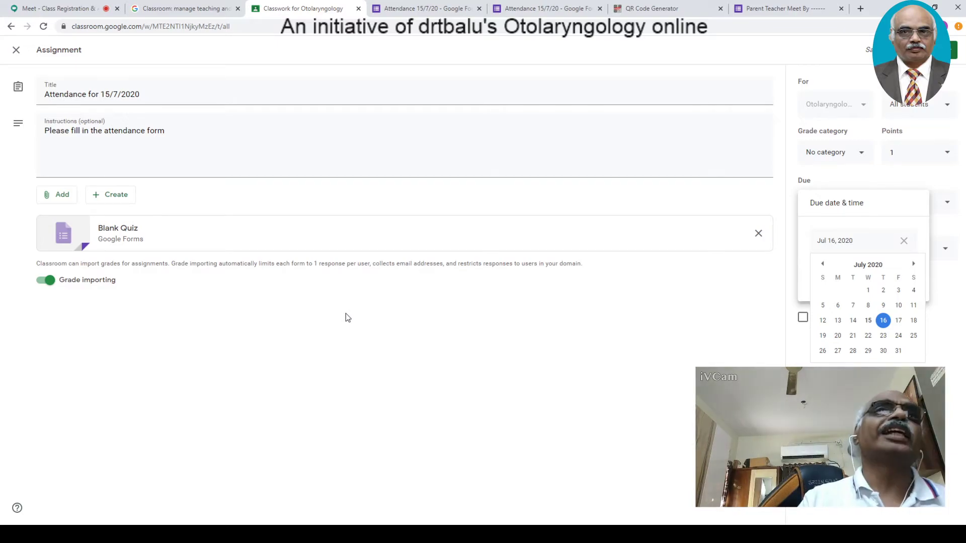
click(129, 229)
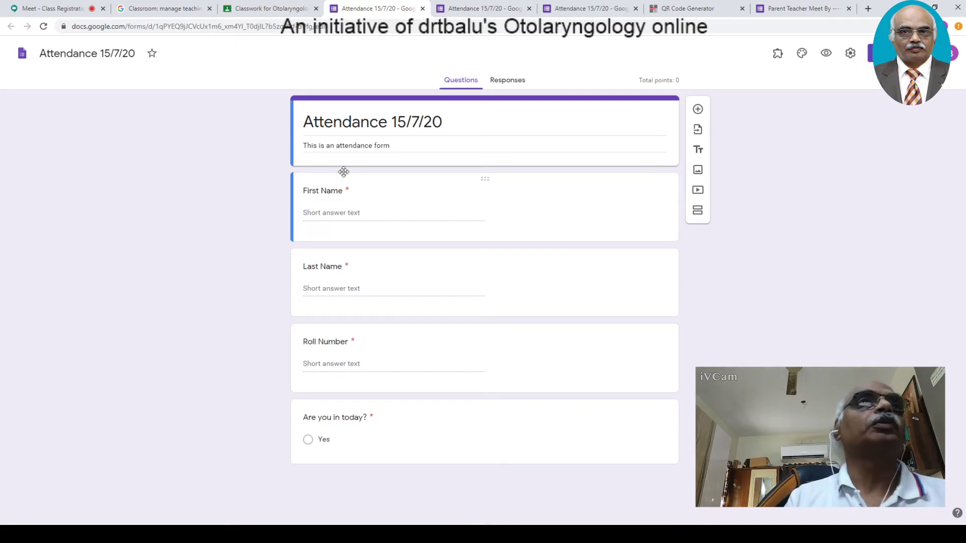
- Close the duplicate Attendance 15/7/20 form tabs, recheck the attachment, and return to the assignment editor
click(272, 8)
click(478, 8)
click(529, 9)
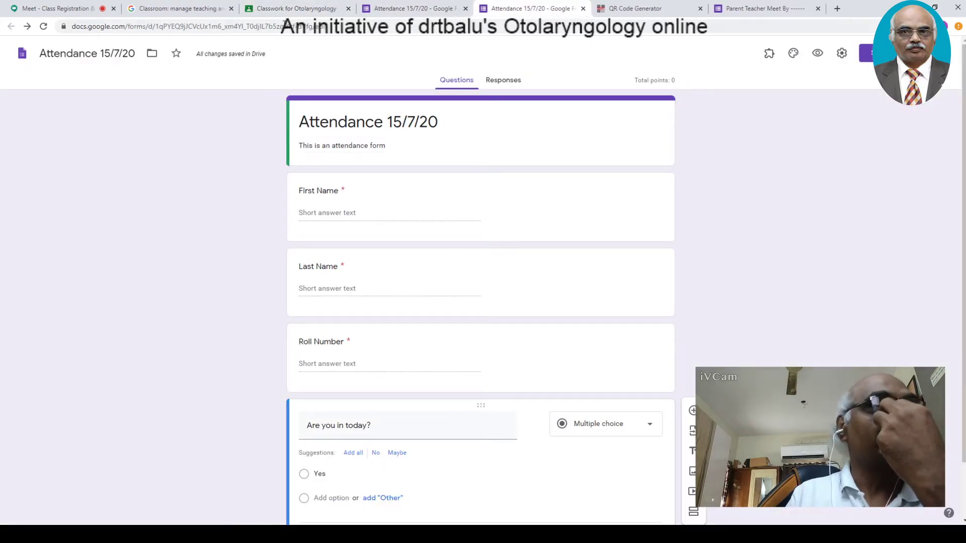
click(302, 8)
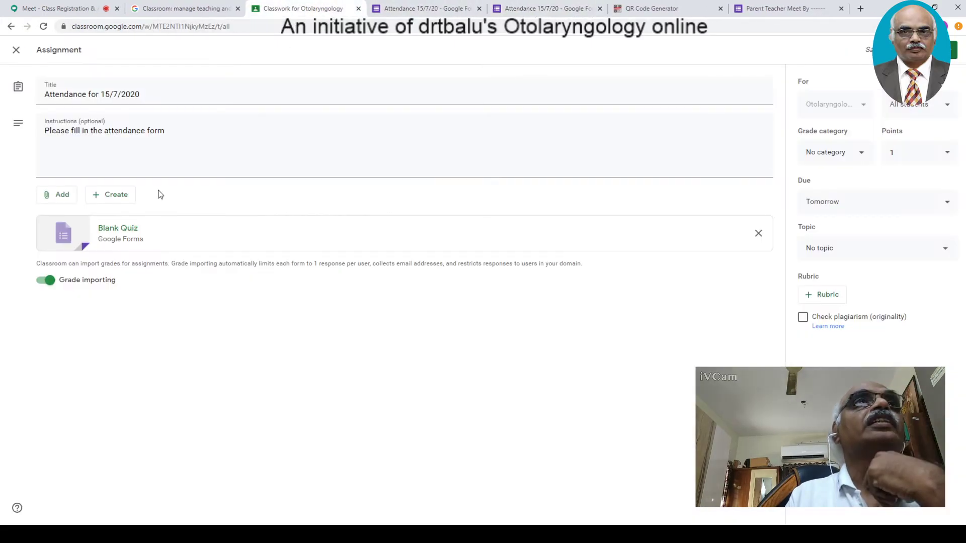
click(86, 237)
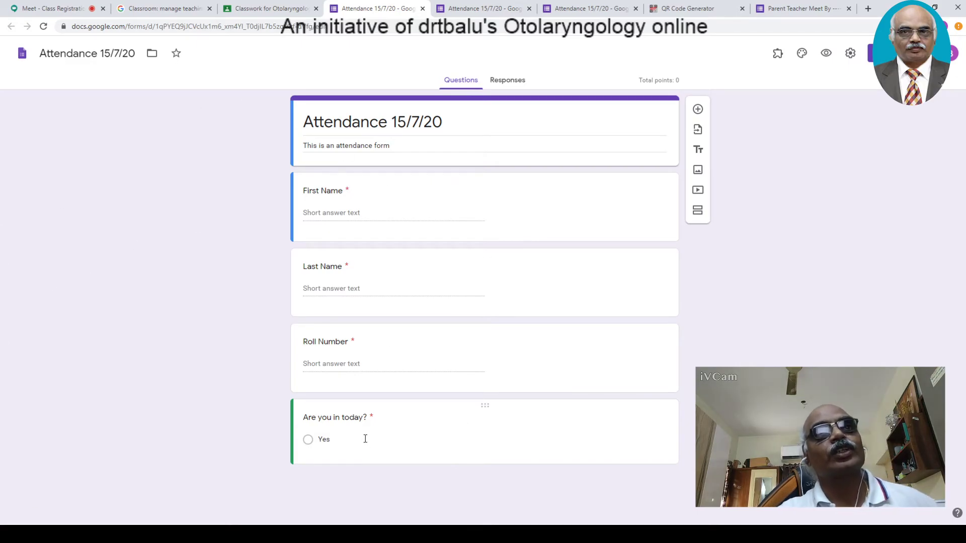
click(239, 9)
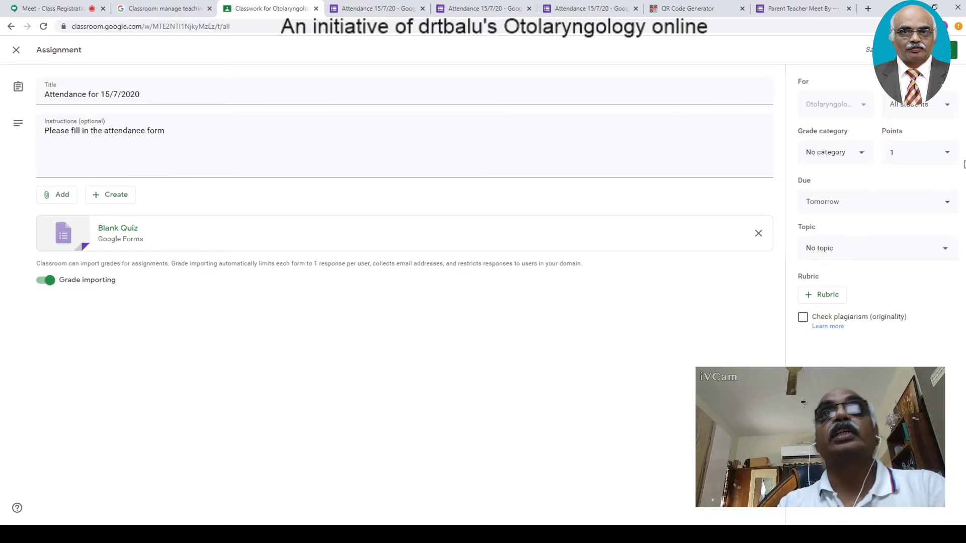
- Set the assignment due date to Jul 15, 2020 with a due time of 1:15 PM
click(862, 204)
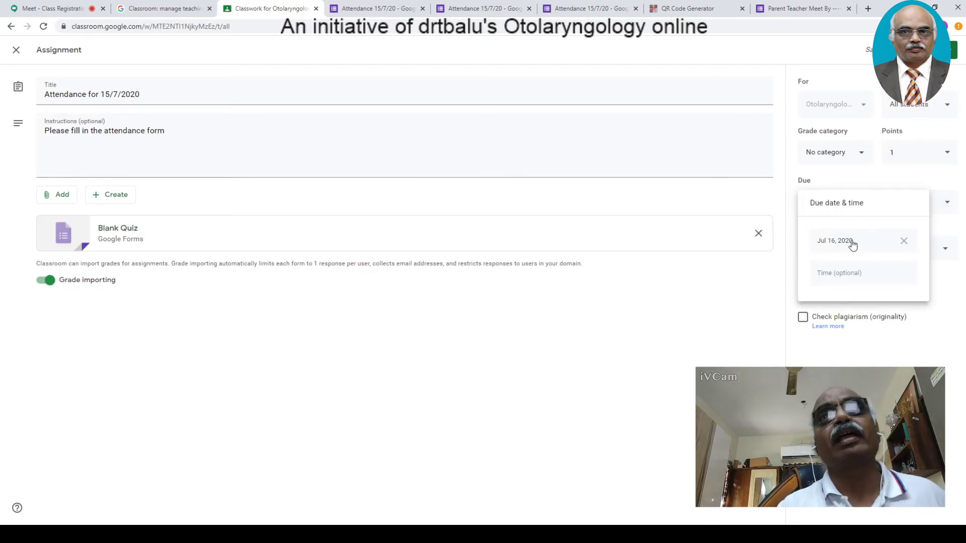
click(675, 405)
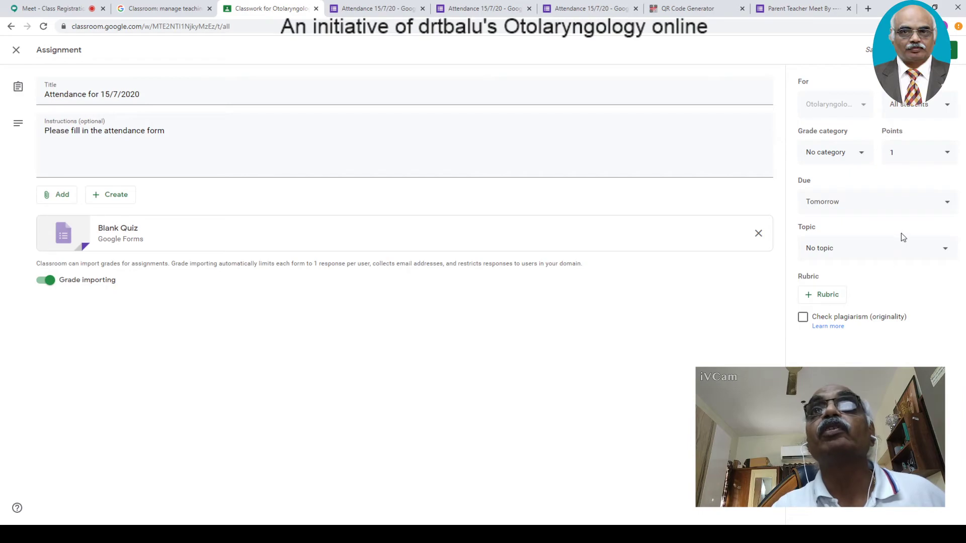
click(941, 201)
click(837, 184)
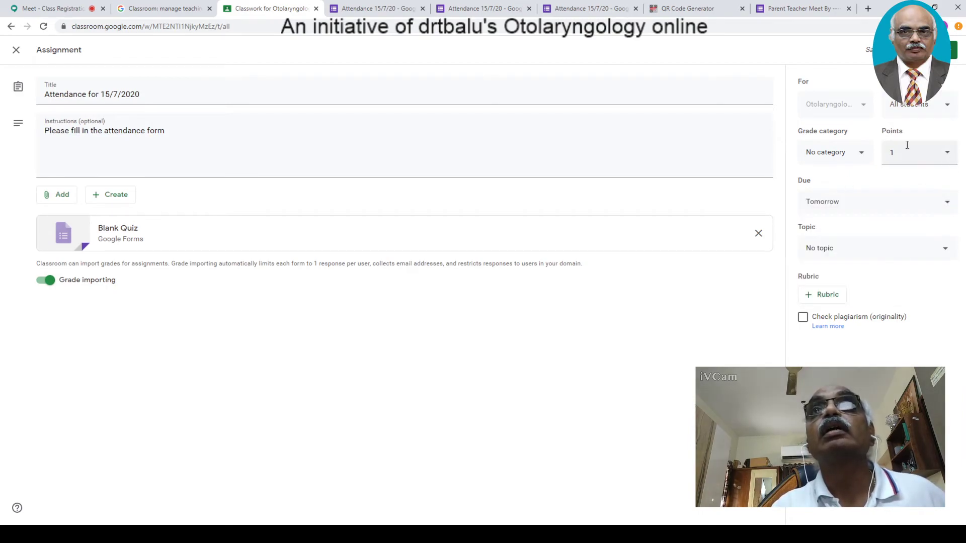
click(878, 204)
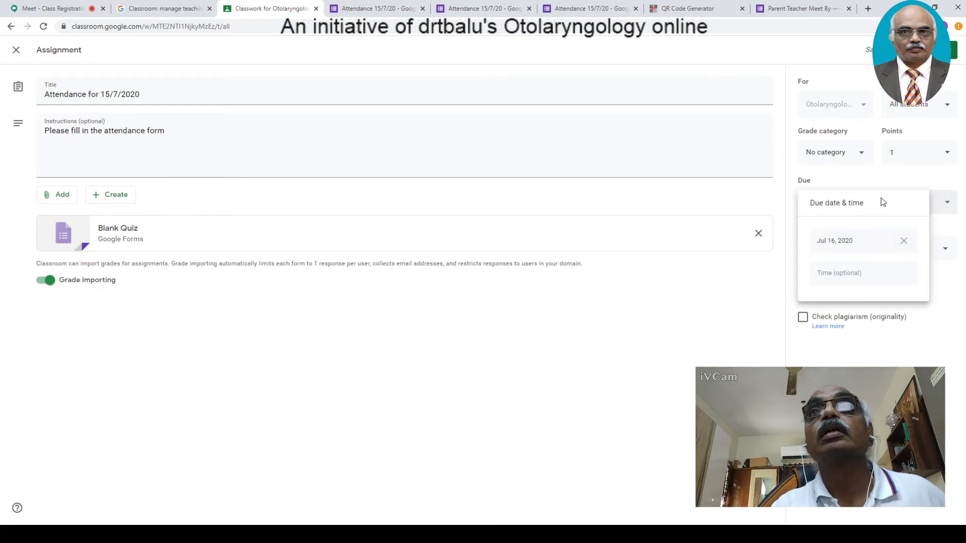
click(859, 242)
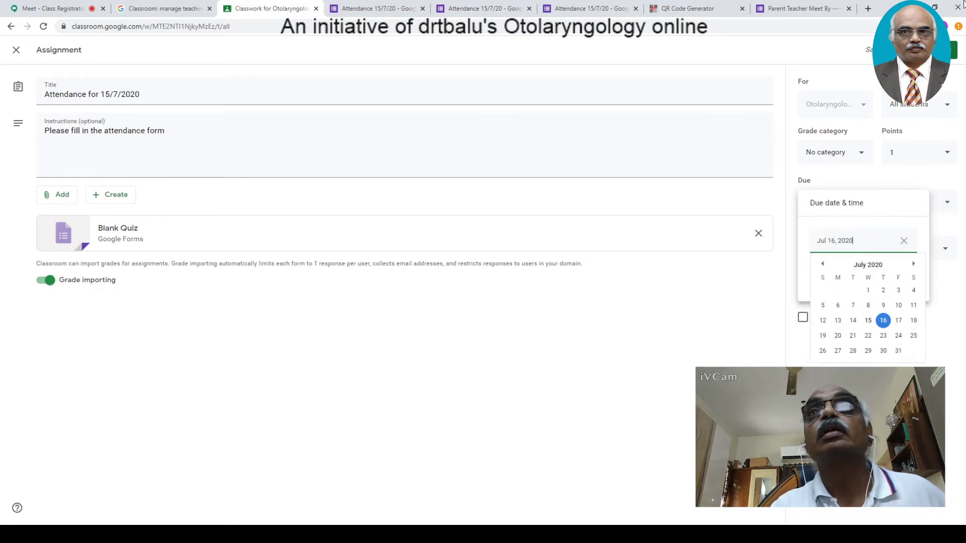
click(868, 320)
click(833, 273)
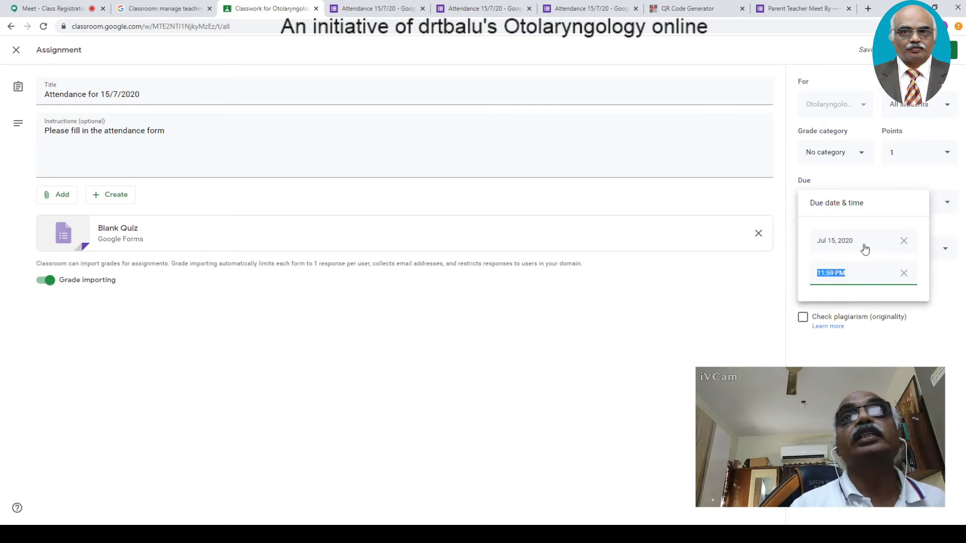
text(1)
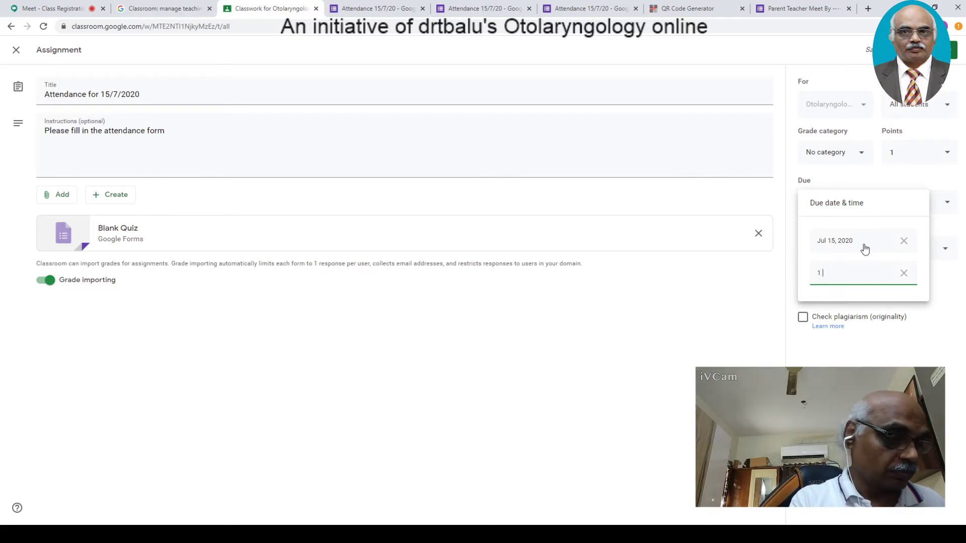
text(.15 PM)
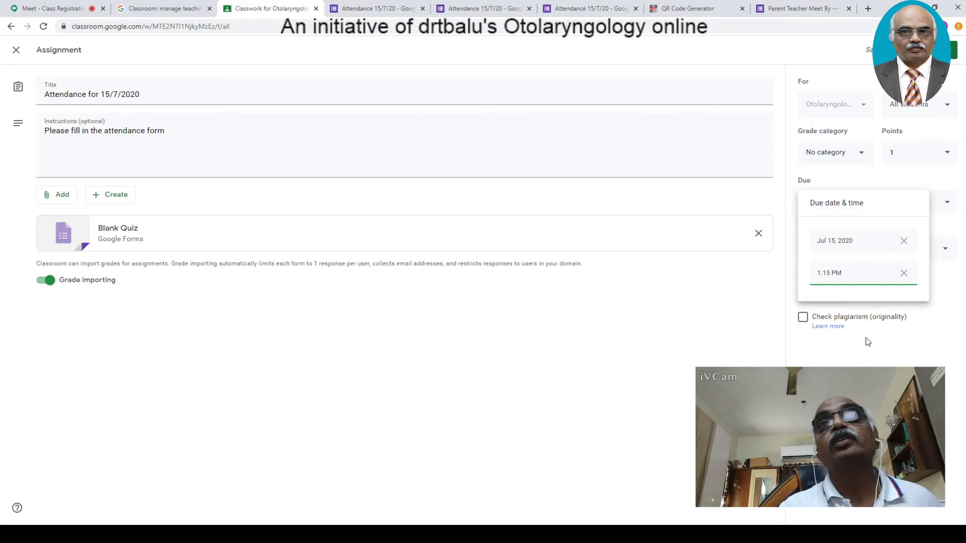
key(Return)
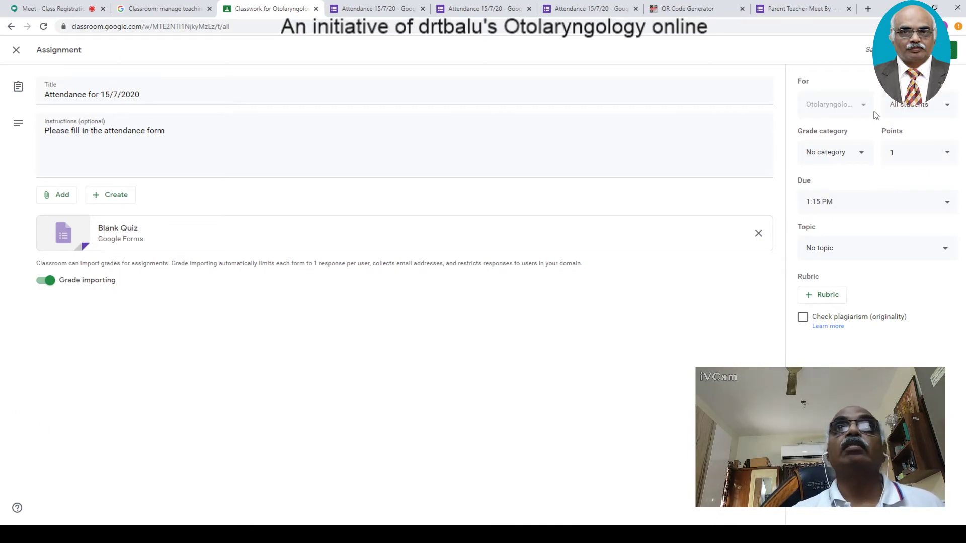
- Assign the attendance work, check which students received it, and open the Attendance 15/7/20 form
click(912, 50)
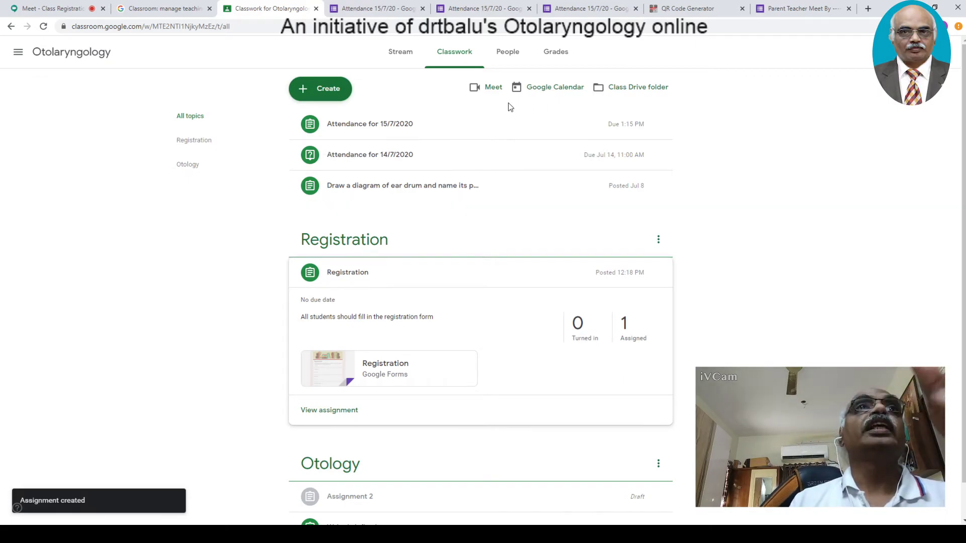
click(370, 126)
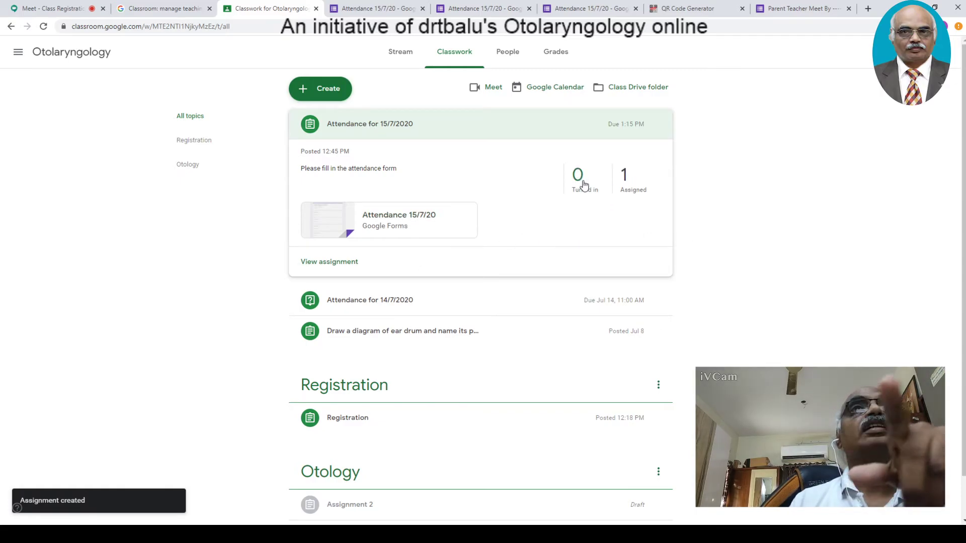
click(625, 180)
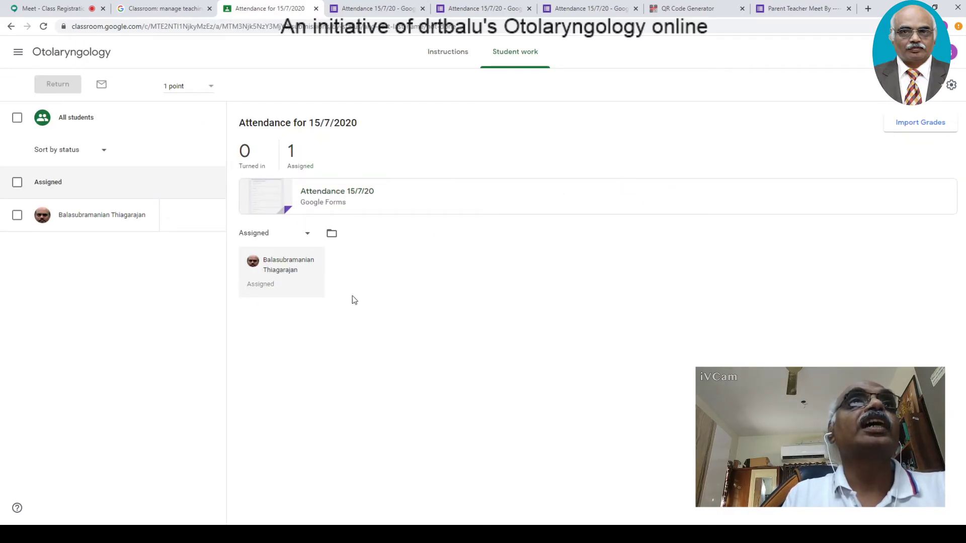
click(325, 200)
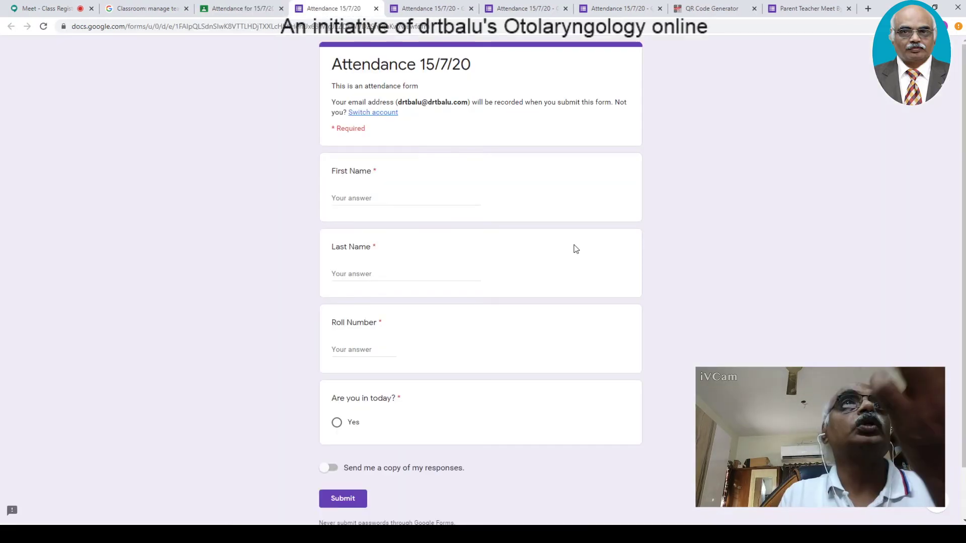
- Enter a first name, last name, roll number 100 and answer Yes, then submit the response
click(394, 197)
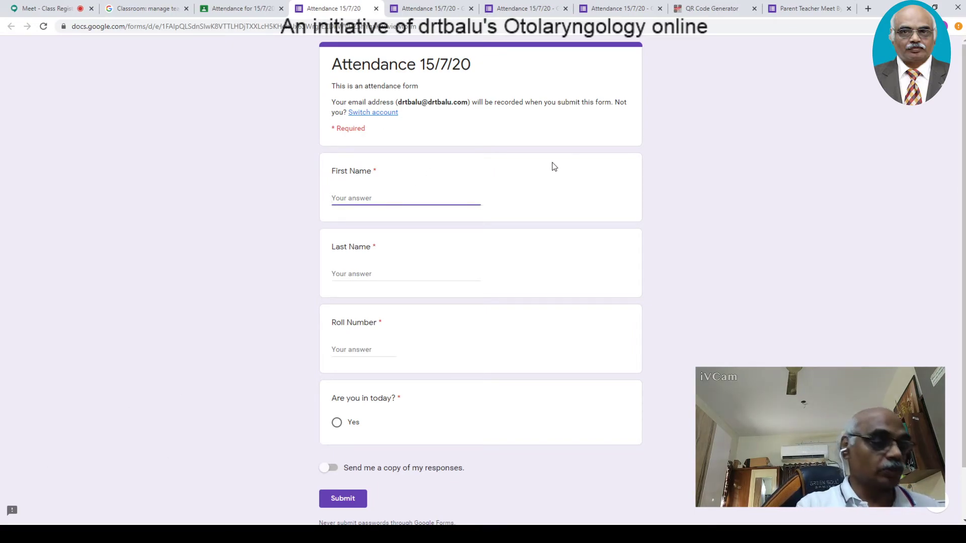
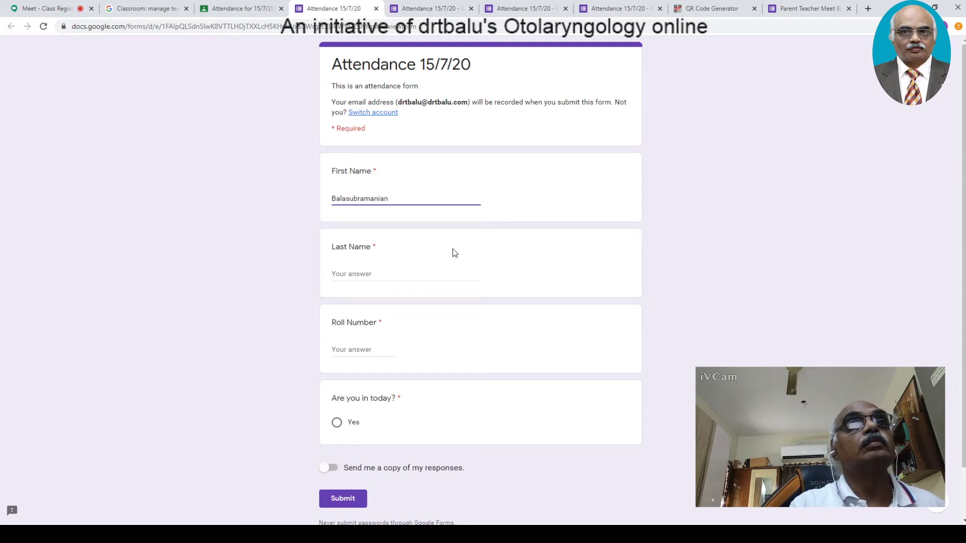
click(398, 269)
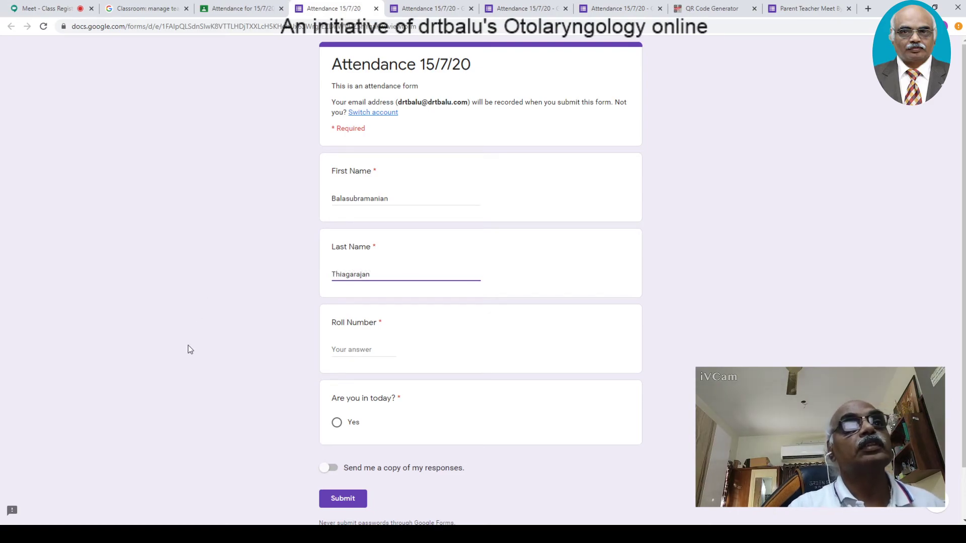
click(377, 349)
text(100)
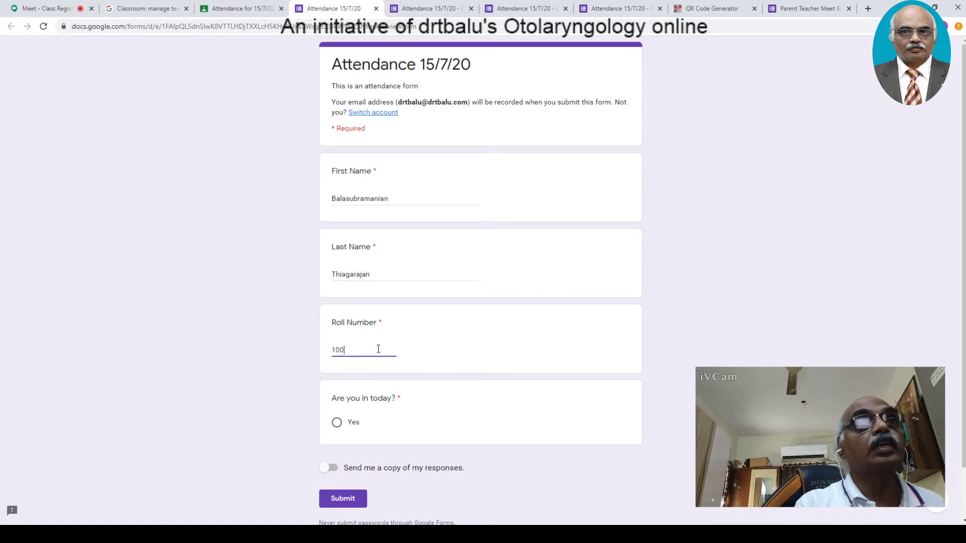
click(336, 423)
click(358, 505)
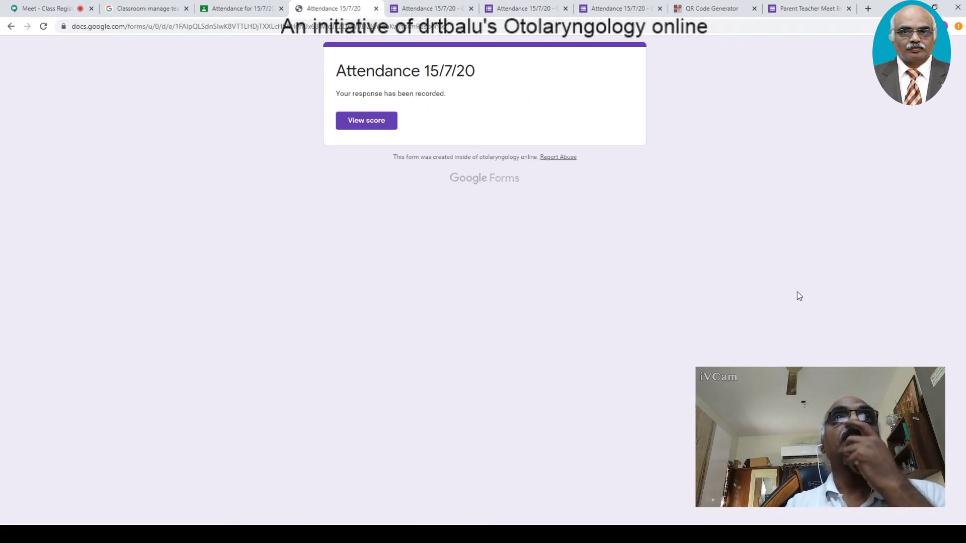
- View the scored response, reload the Classroom student work page, and return to the form editor
click(379, 132)
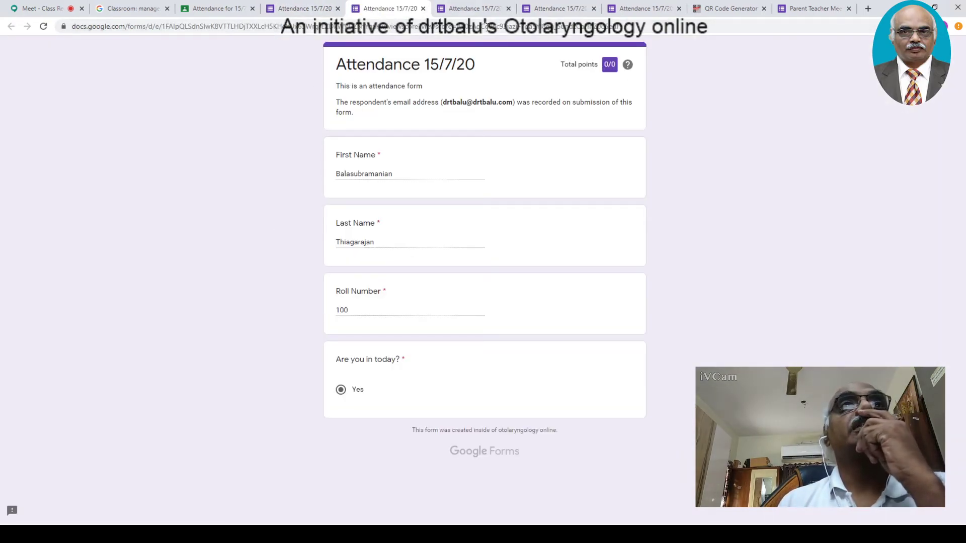
click(285, 10)
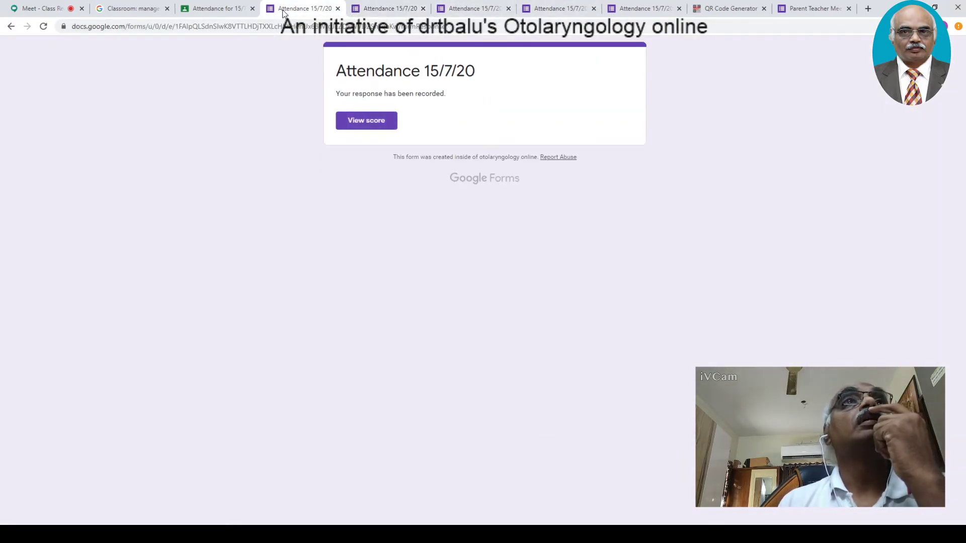
click(215, 9)
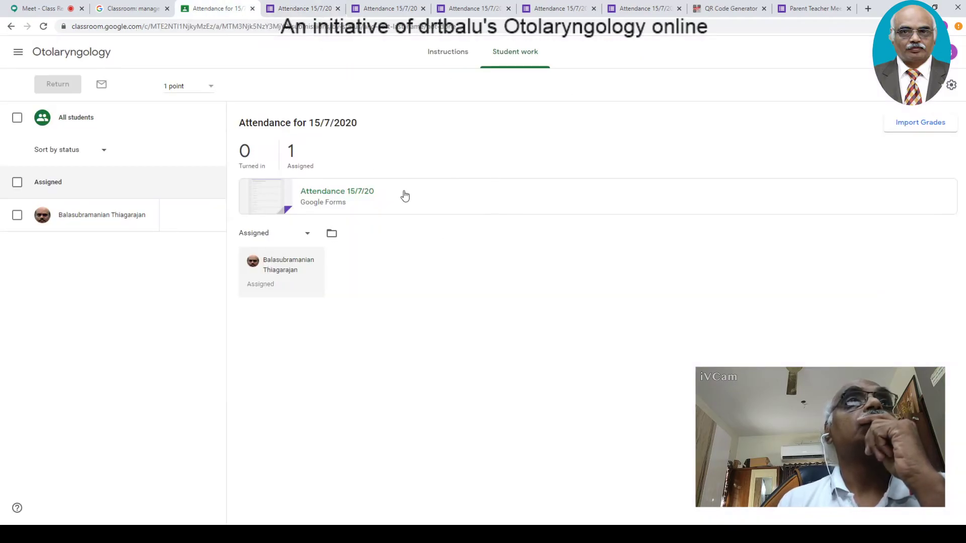
click(44, 26)
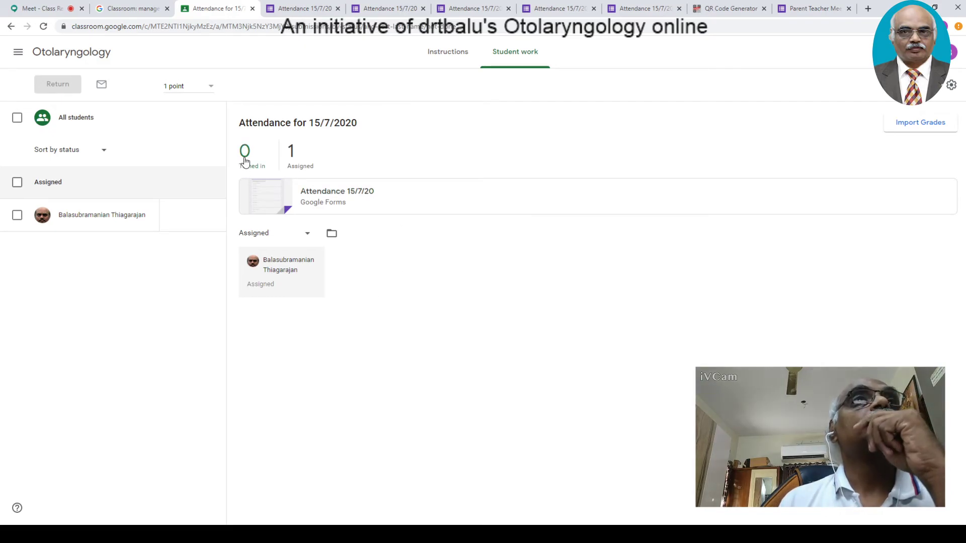
click(472, 12)
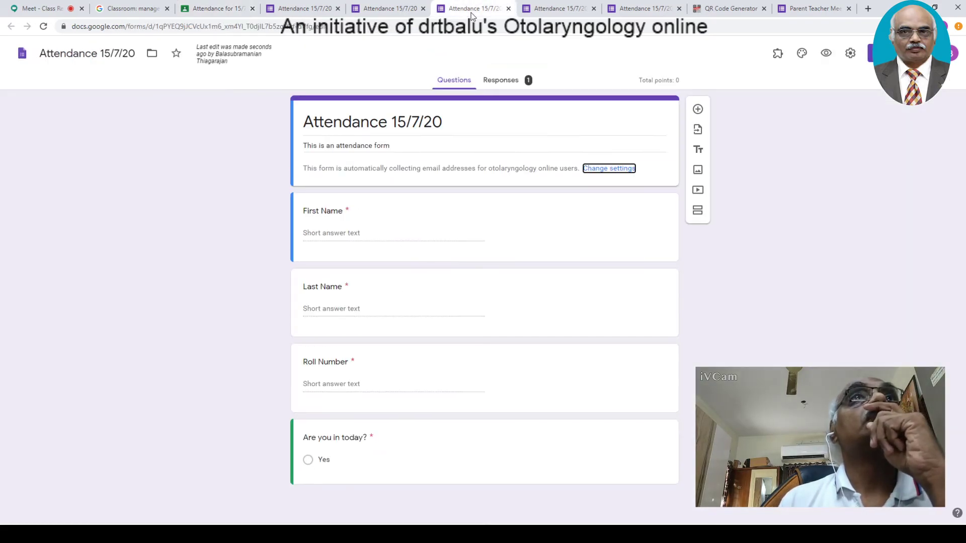
- Close the scored response tab and link the form's responses to a new 'Attendance 15/7/20 (Responses)' spreadsheet
click(375, 11)
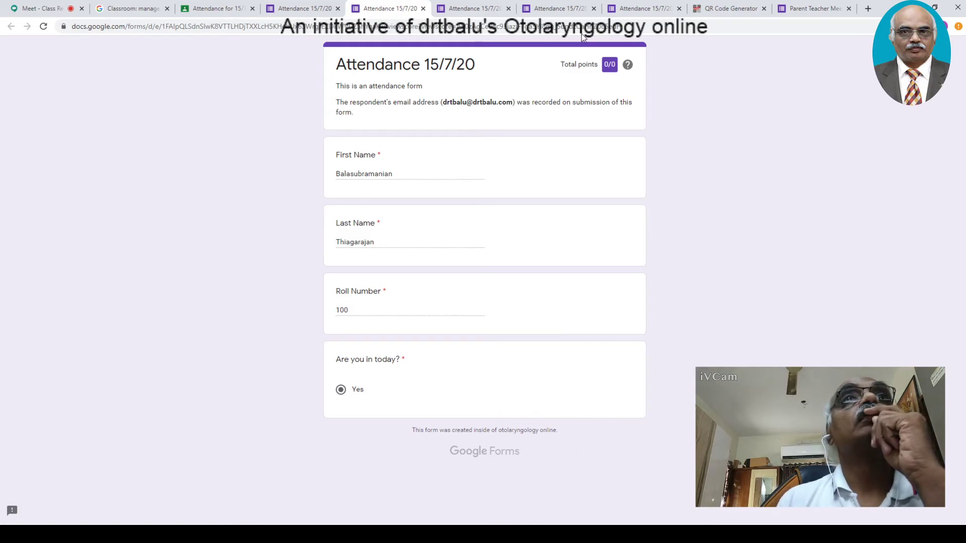
click(423, 9)
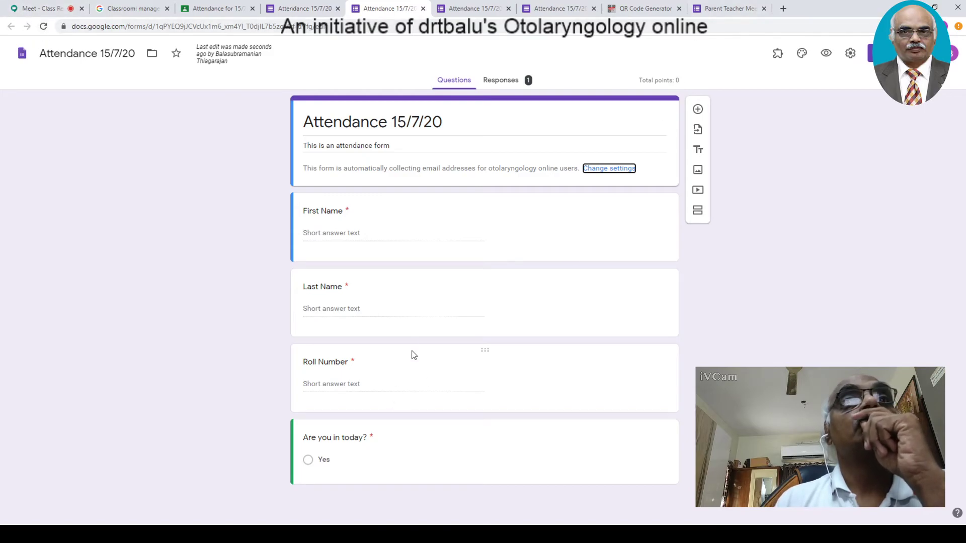
click(501, 81)
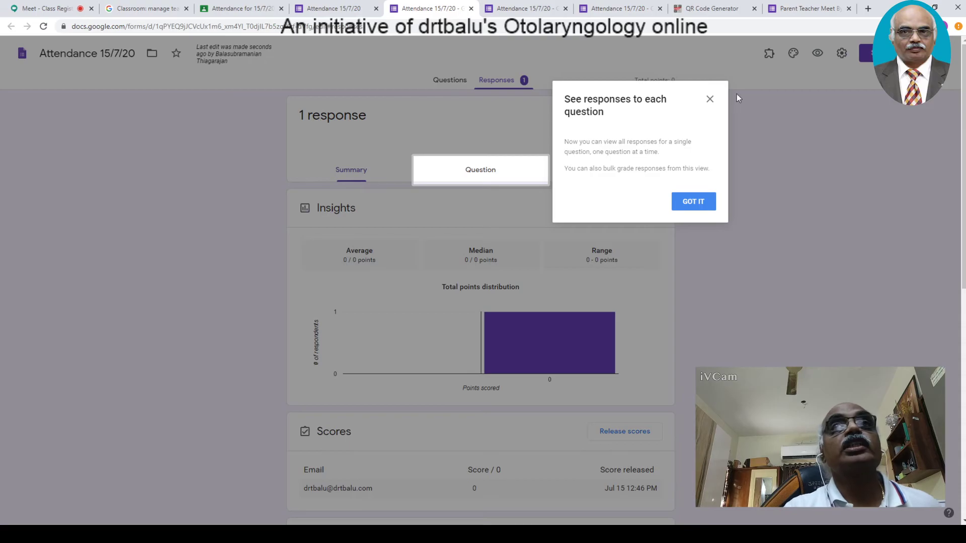
click(710, 99)
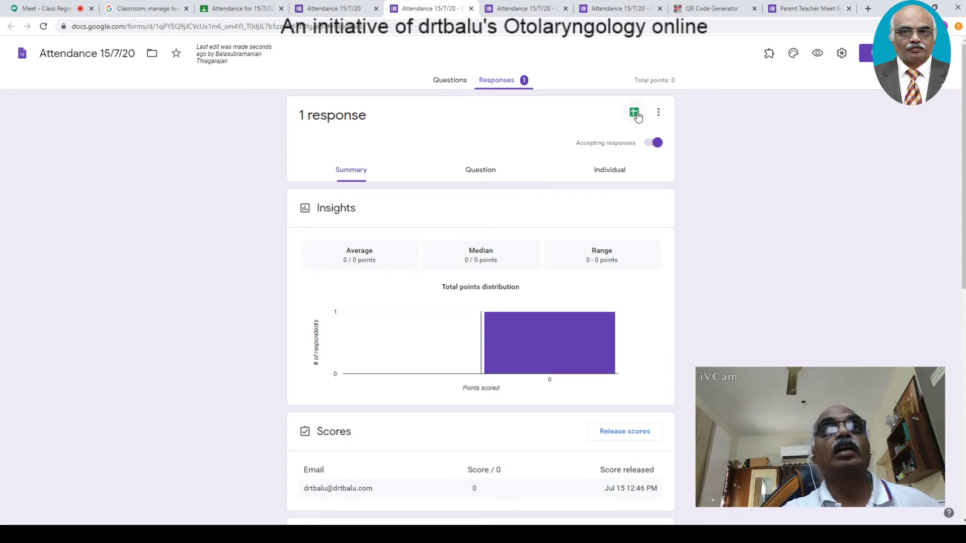
click(635, 114)
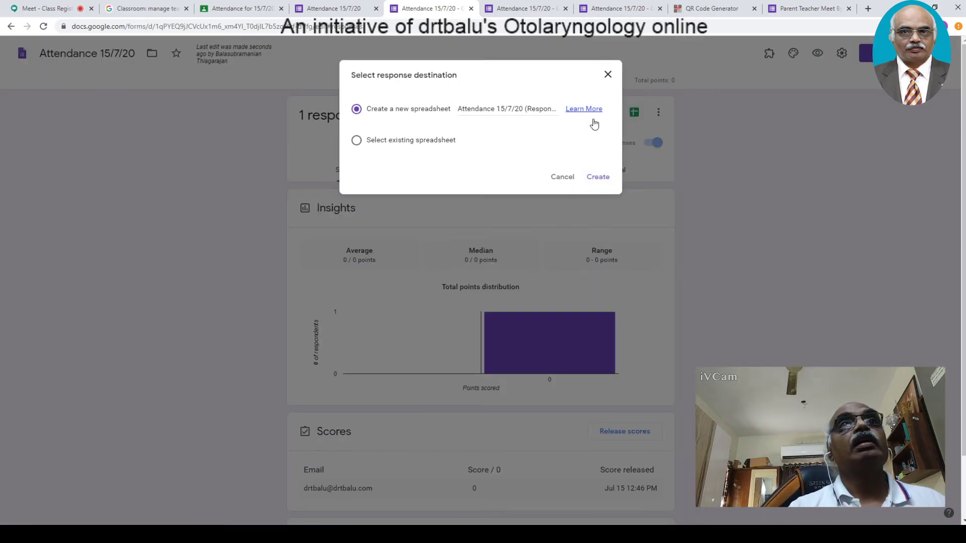
click(598, 178)
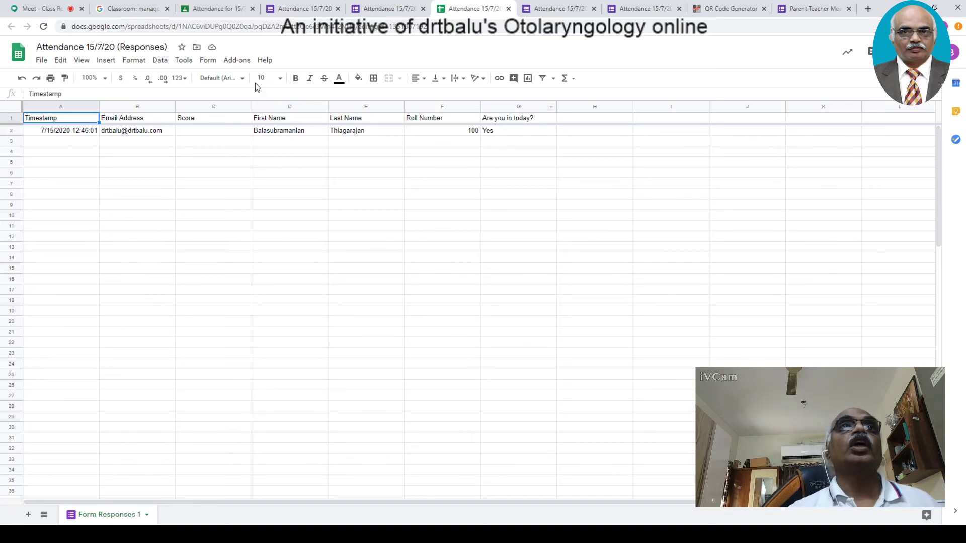
- Close the response confirmation tab and return to the Otolaryngology Classwork list to create new classwork
click(387, 8)
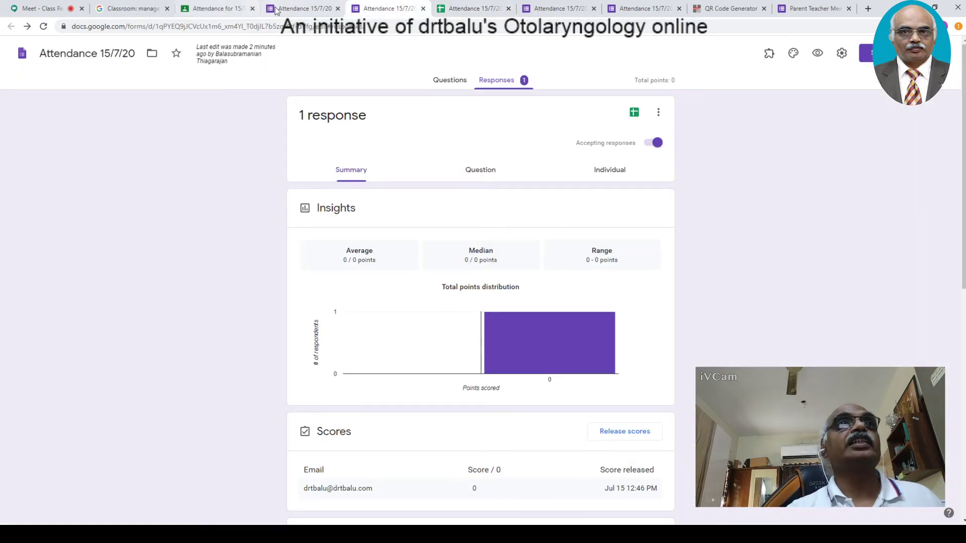
click(305, 8)
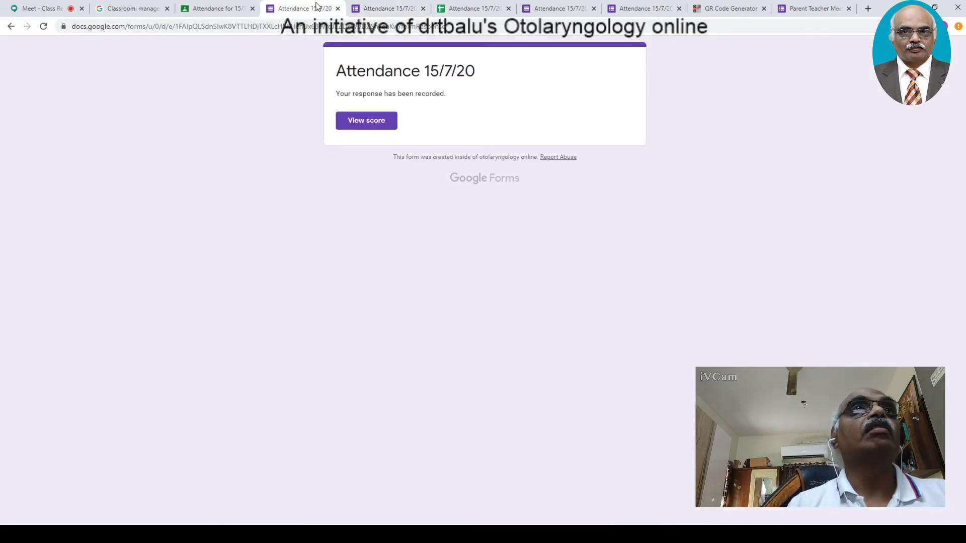
click(337, 8)
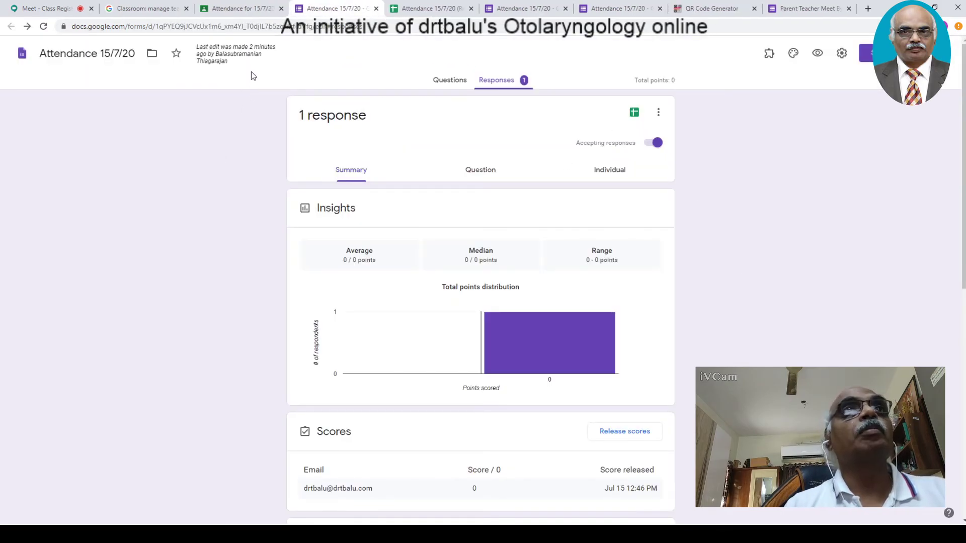
click(241, 9)
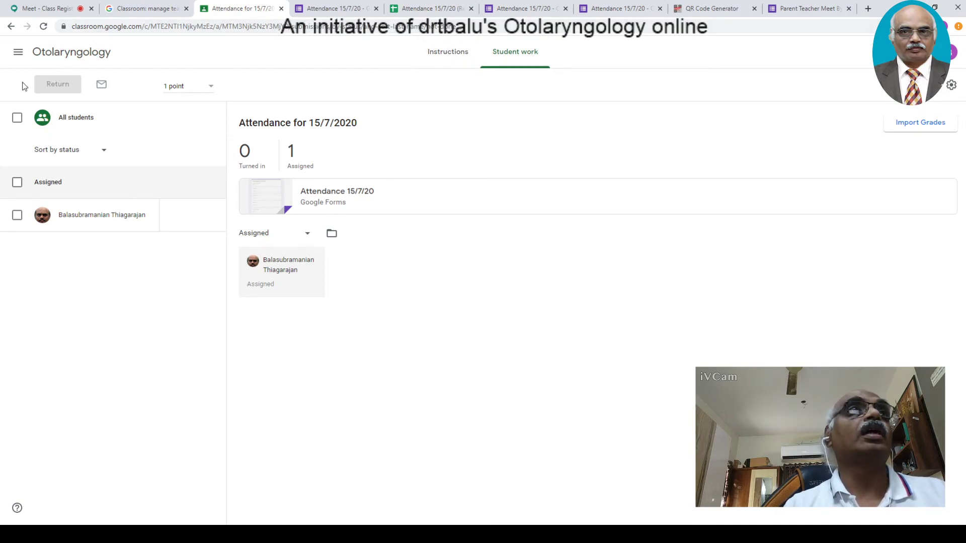
click(10, 26)
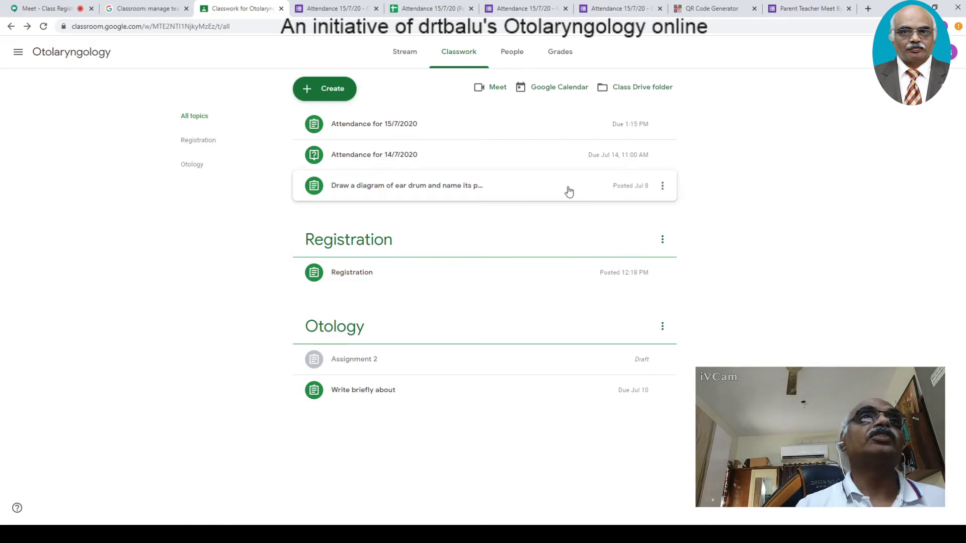
click(332, 95)
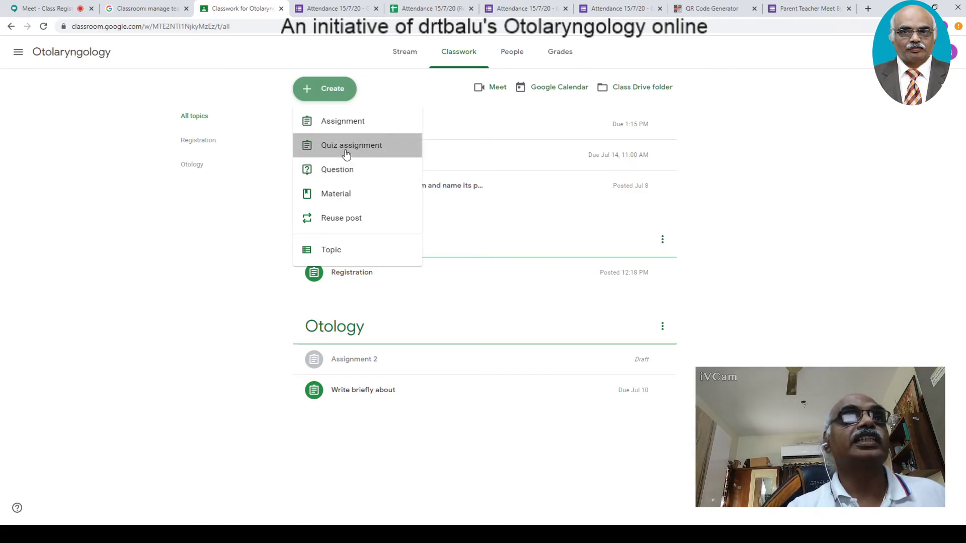
- Start a new quiz assignment, attach the Attendance responses spreadsheet, then remove it and the Blank Quiz
click(346, 151)
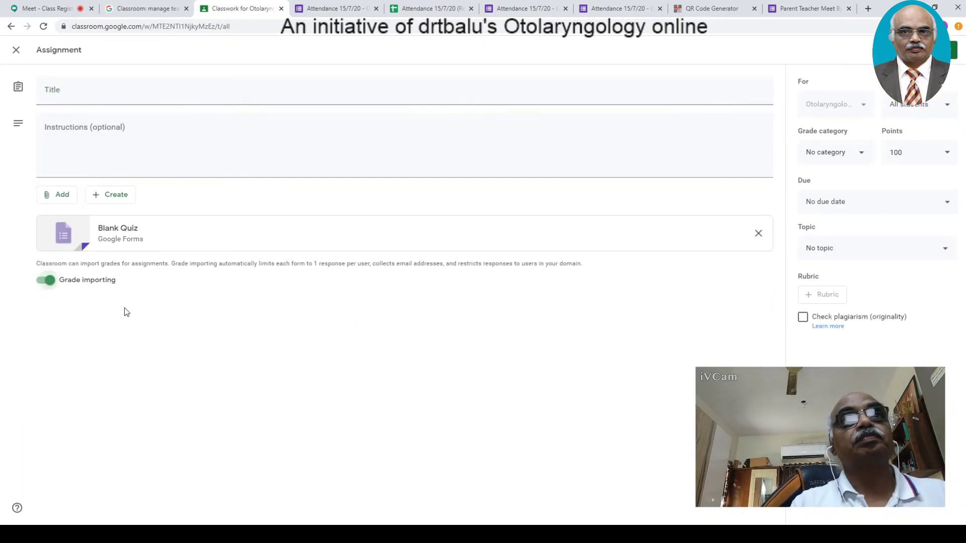
click(62, 197)
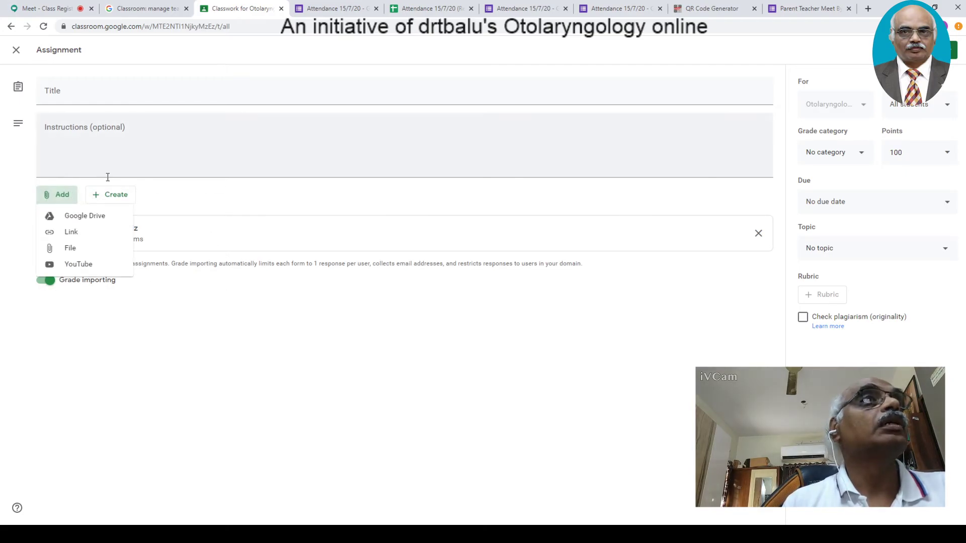
click(76, 219)
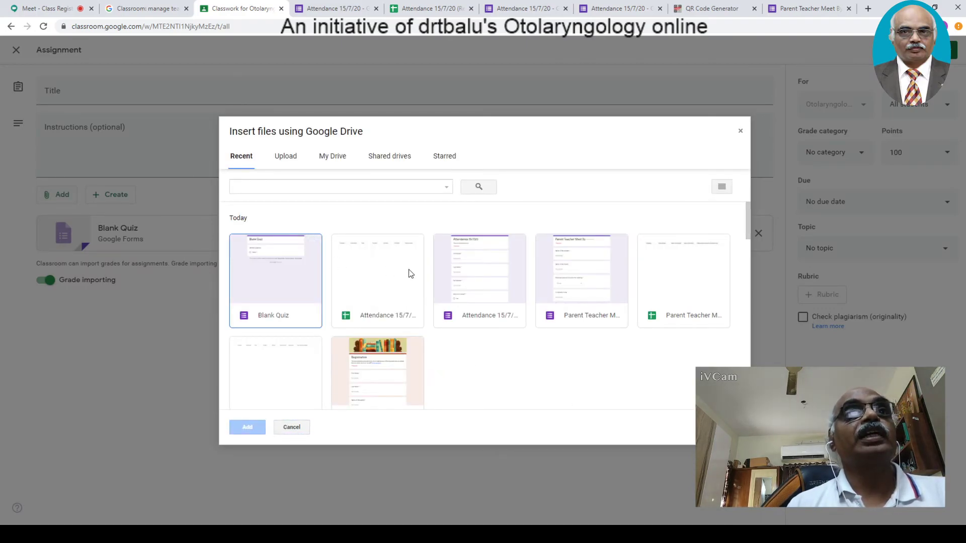
click(381, 277)
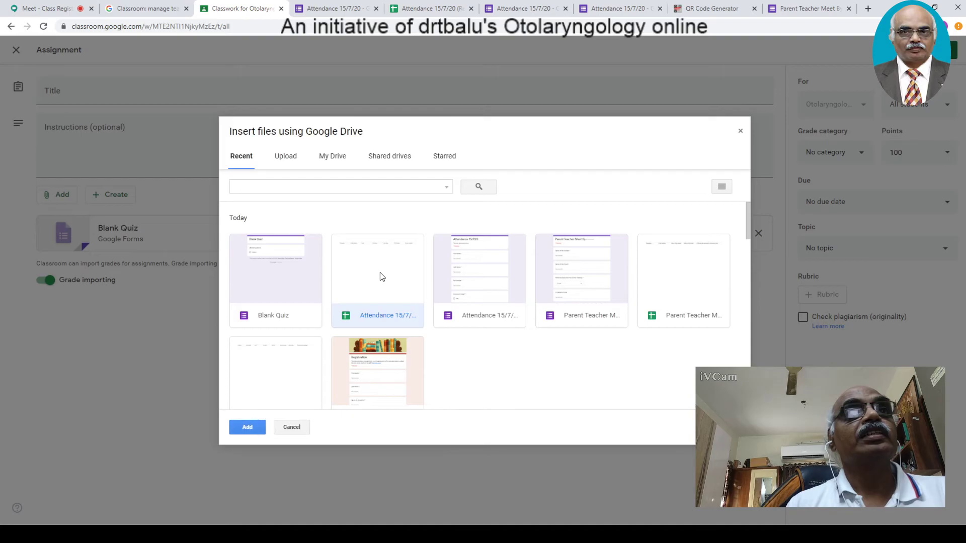
click(250, 429)
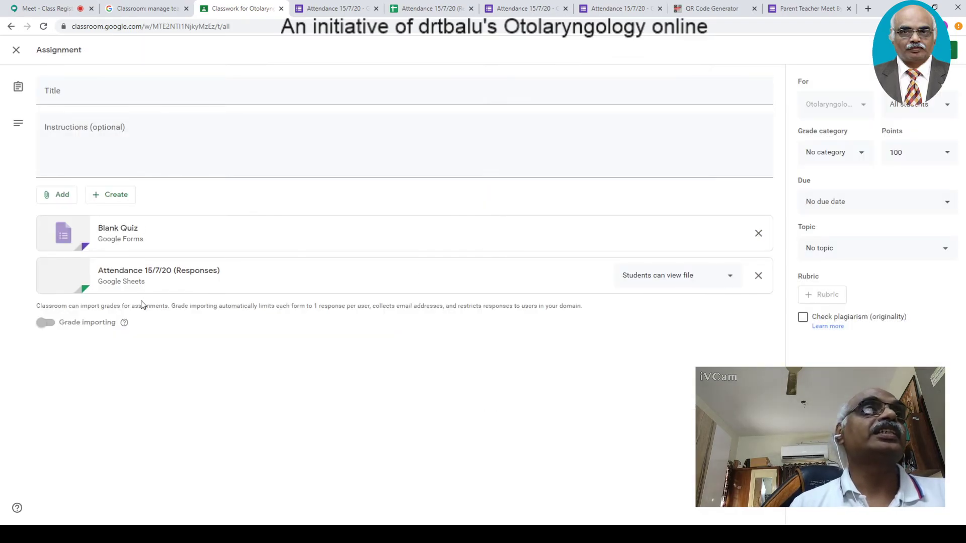
click(758, 235)
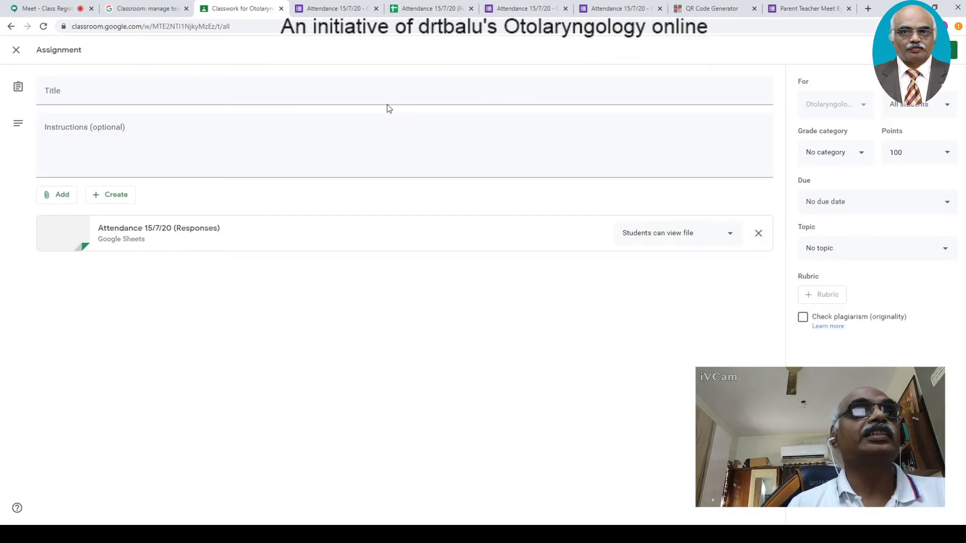
click(141, 244)
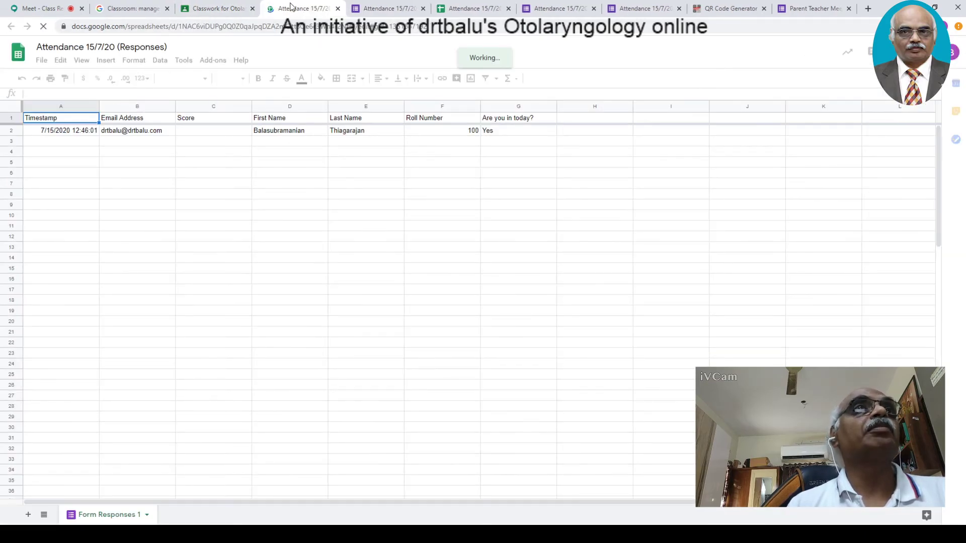
click(338, 9)
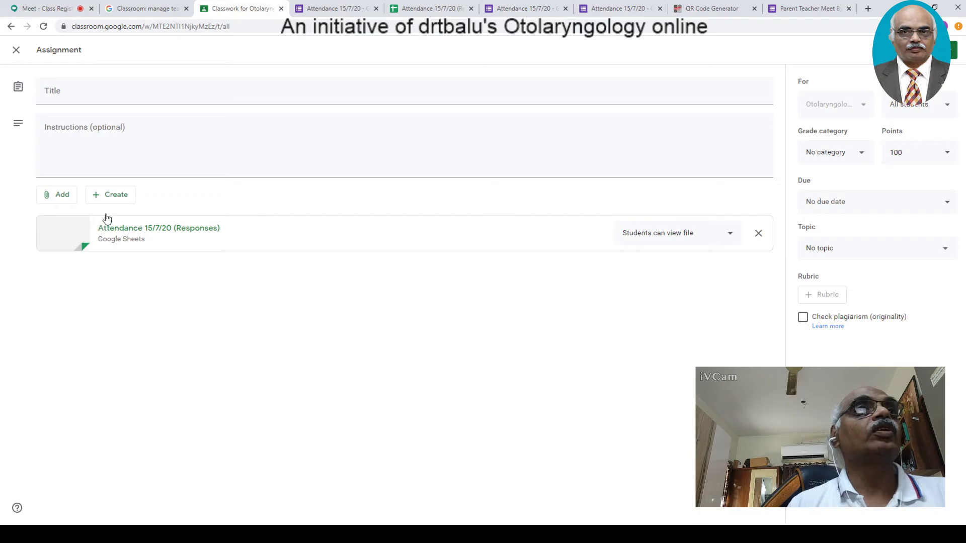
click(758, 233)
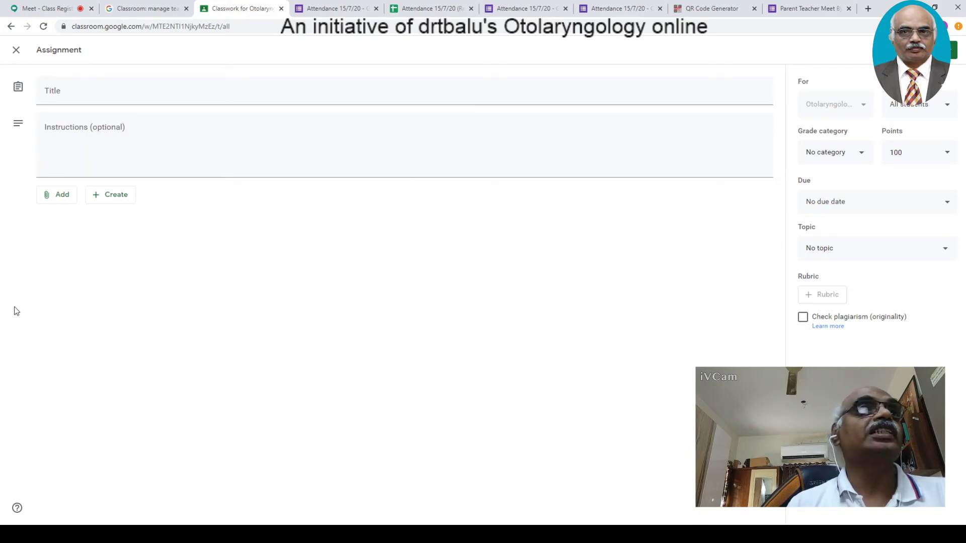
- Attach the Attendance 15/7/20 form from Google Drive and open it in a new tab
click(63, 194)
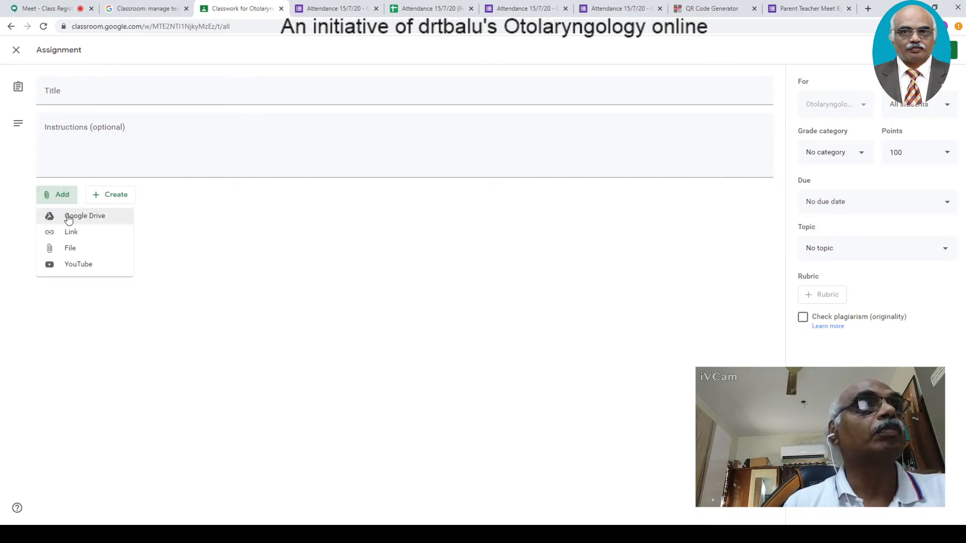
click(70, 215)
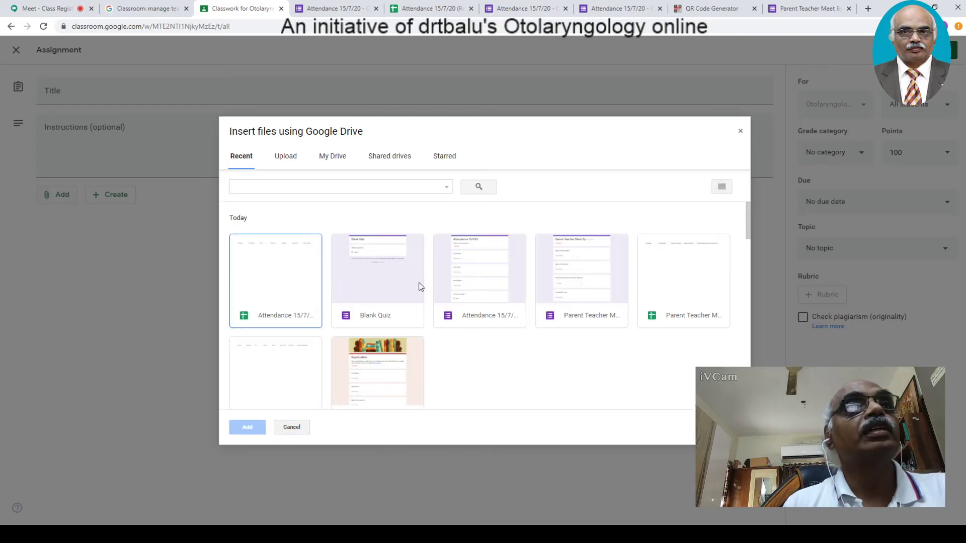
click(466, 286)
click(251, 428)
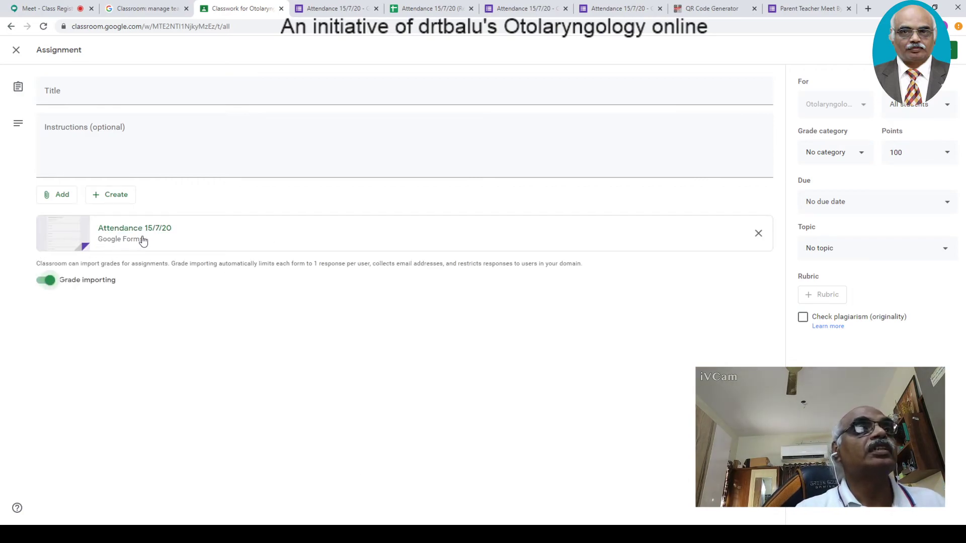
click(149, 226)
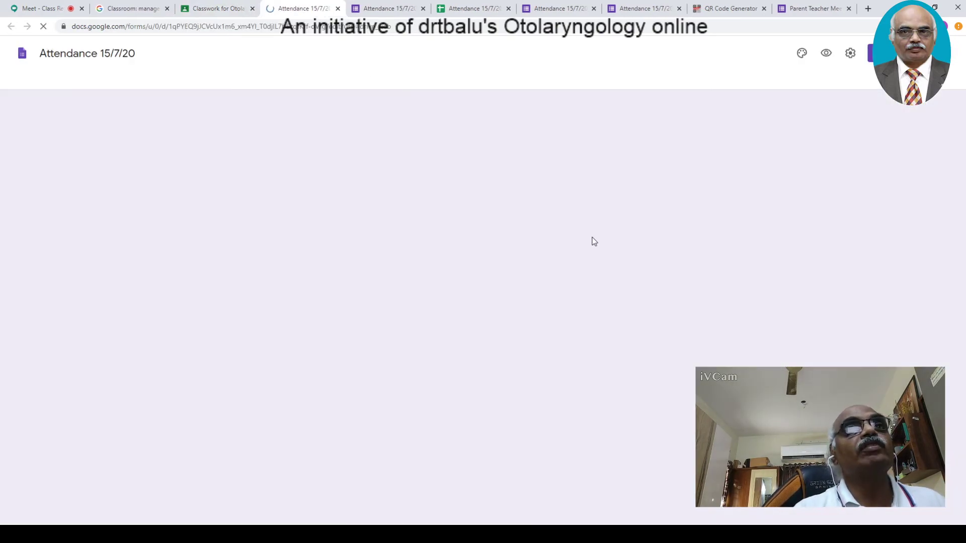
- Close the extra Attendance 15/7/20 form and responses-summary tabs, returning to the responses spreadsheet
click(449, 118)
click(450, 122)
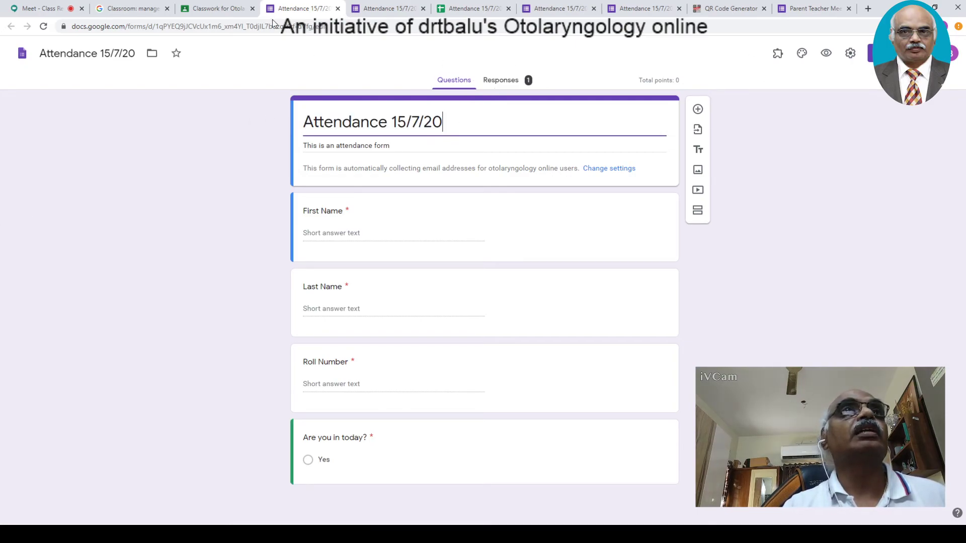
click(337, 8)
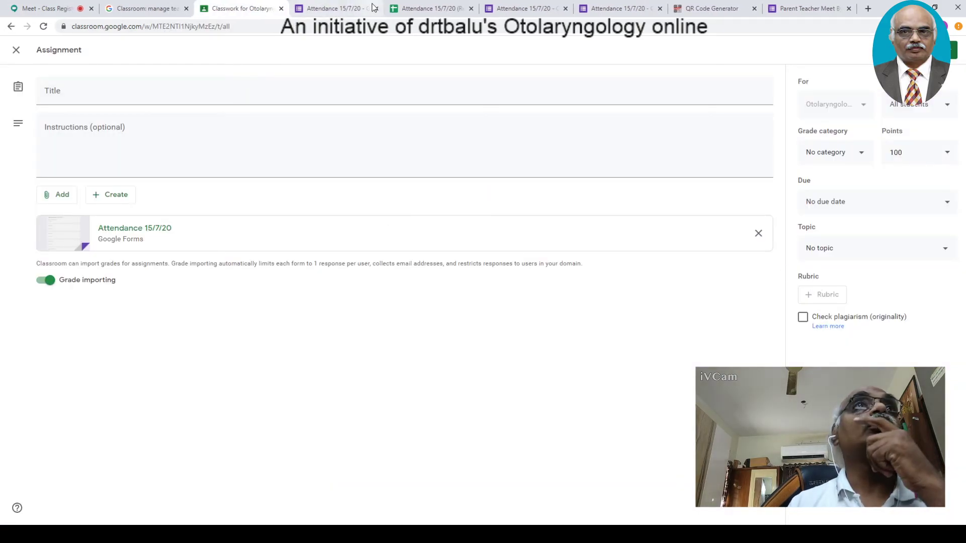
click(352, 11)
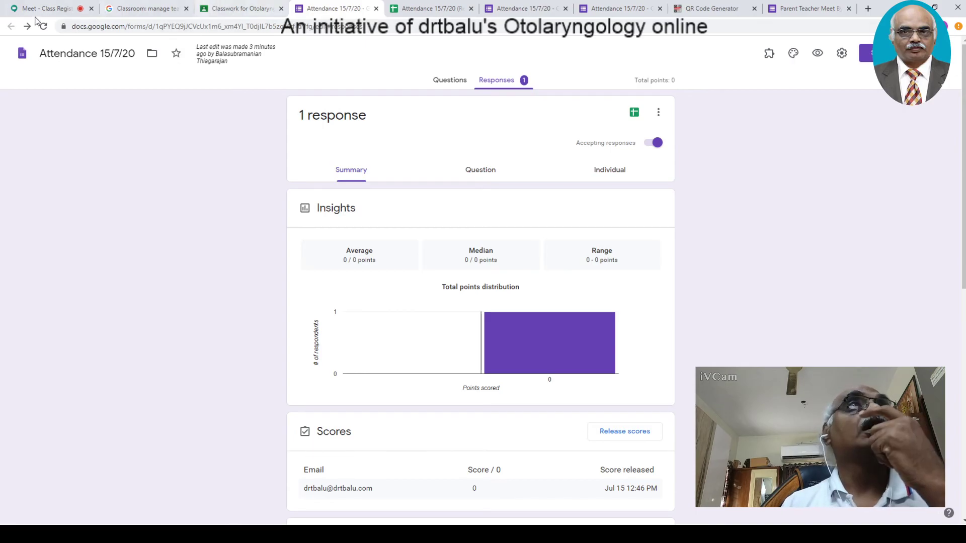
click(376, 9)
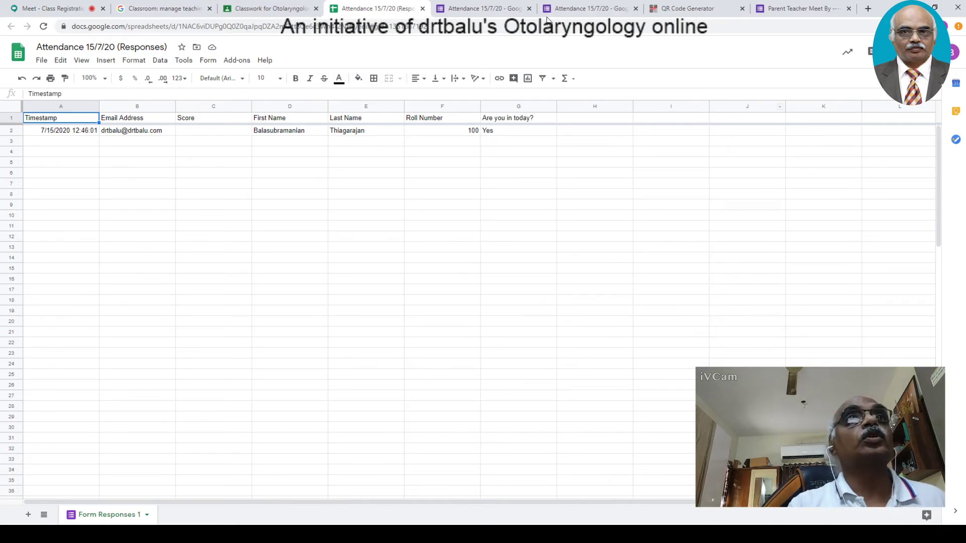
- Close the 'Attendance 15/7/20 (Responses)' spreadsheet to return to the form editor
click(423, 9)
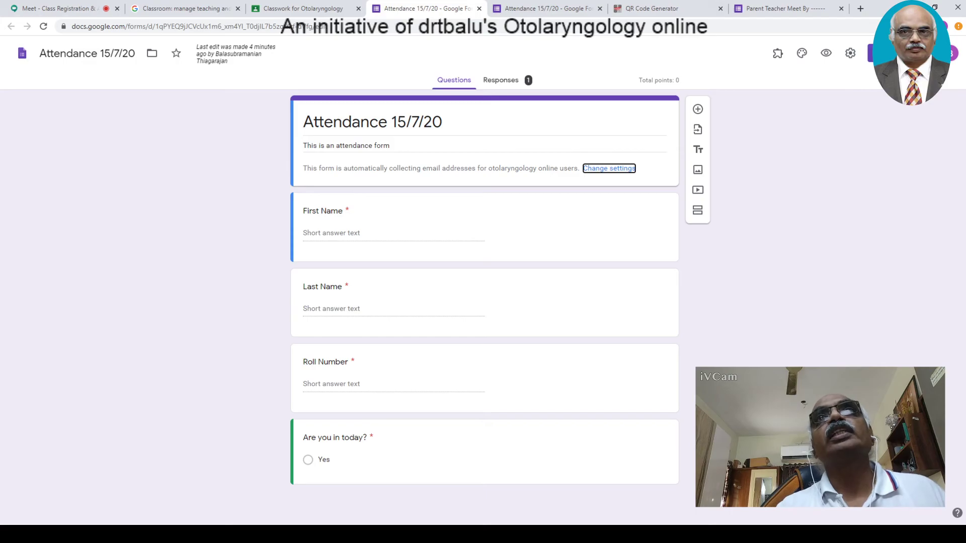
- Get the Attendance form's shortened forms.gle link from the Send dialog, then go to QR Code Generator
click(871, 53)
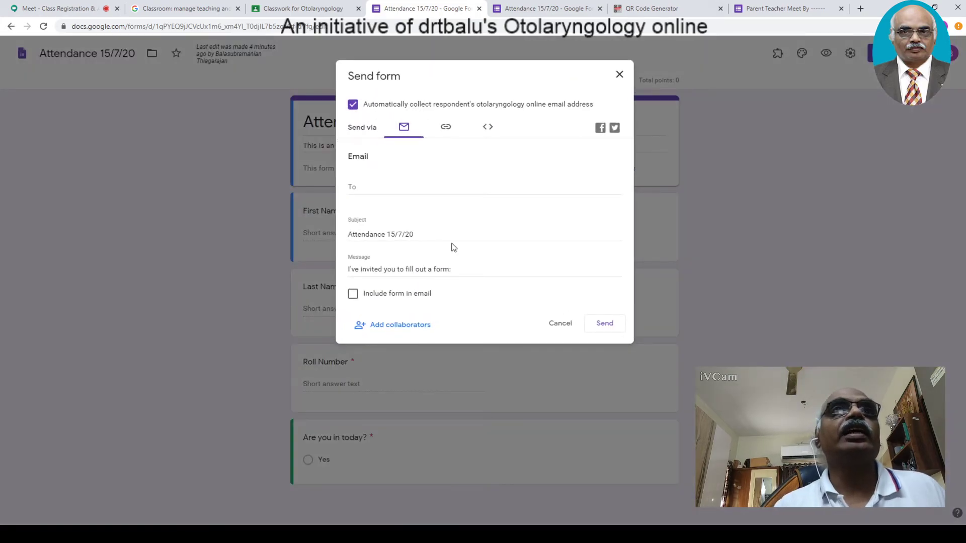
click(447, 128)
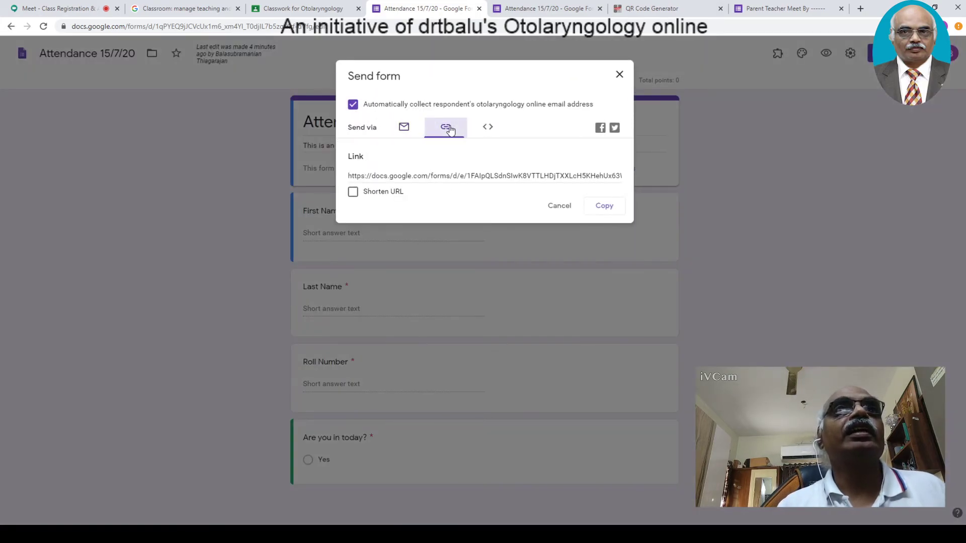
click(353, 193)
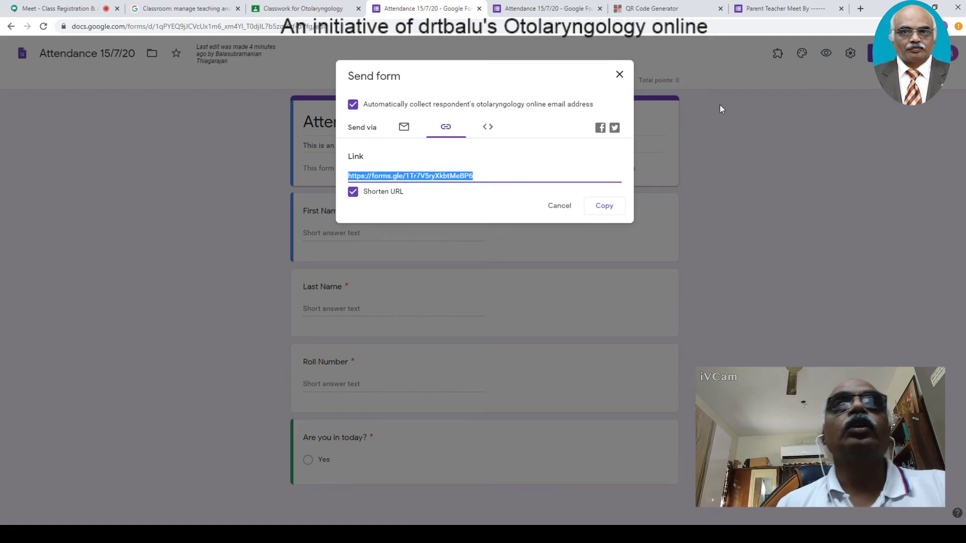
click(674, 10)
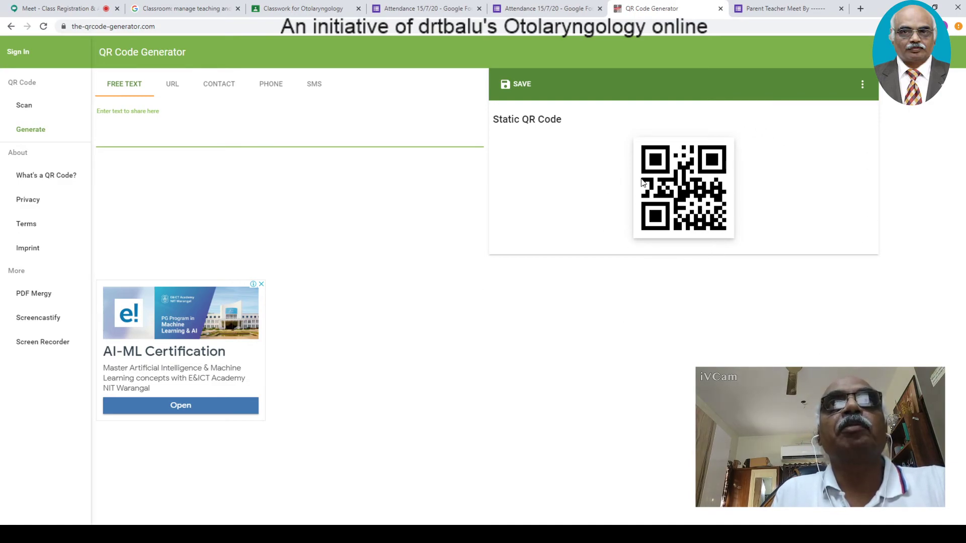
click(171, 88)
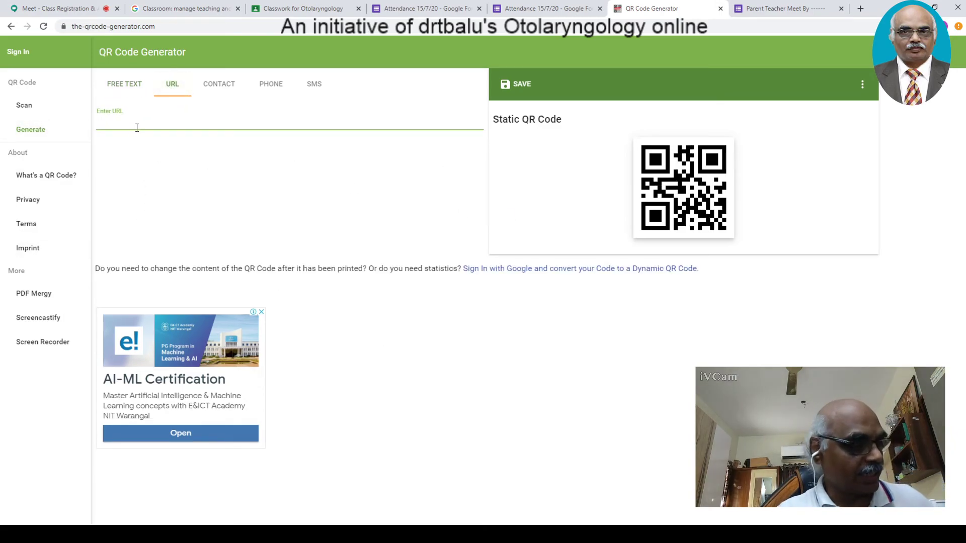
text(https://forms.gle/1Tr7V5ryXkbtMeBP6)
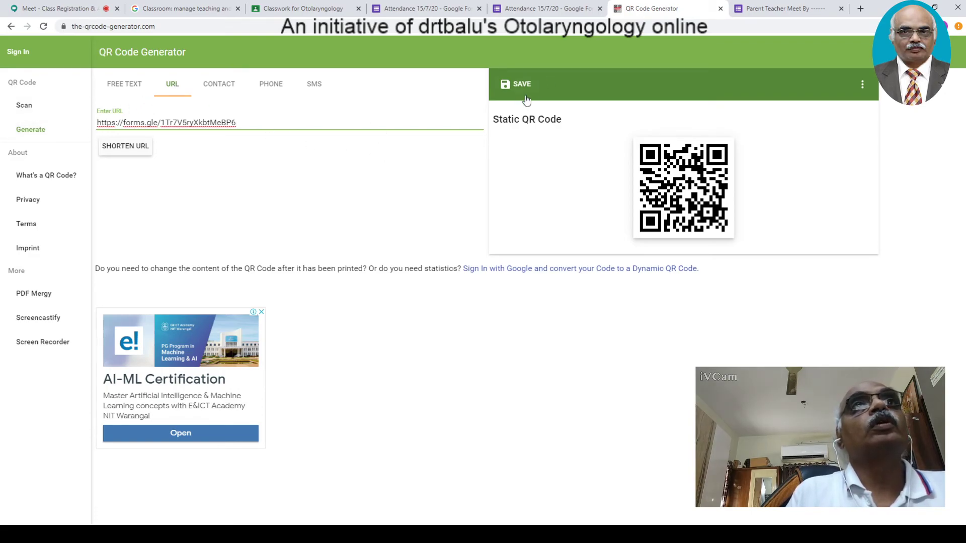
- Save the QR code as attendance.png and show its margin and size options at 200px
click(509, 89)
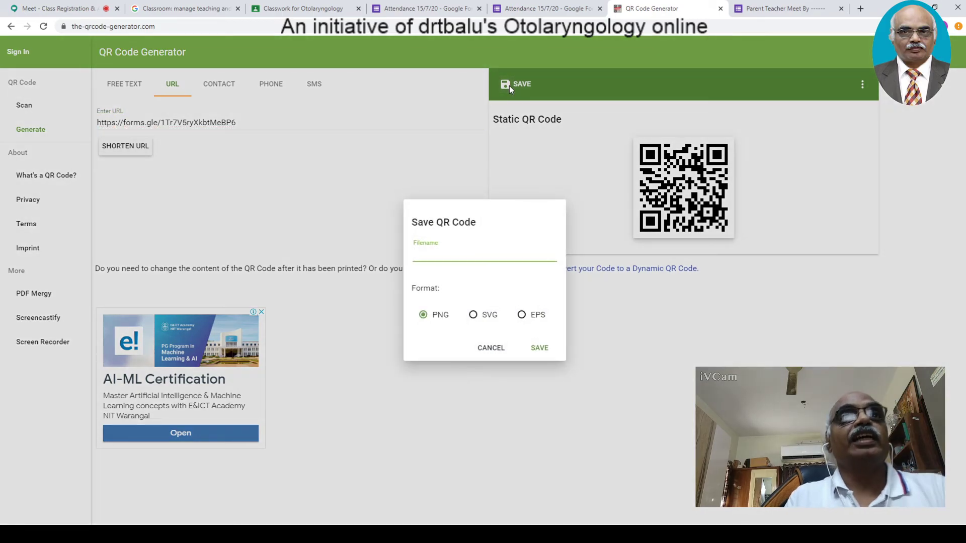
text(attendance)
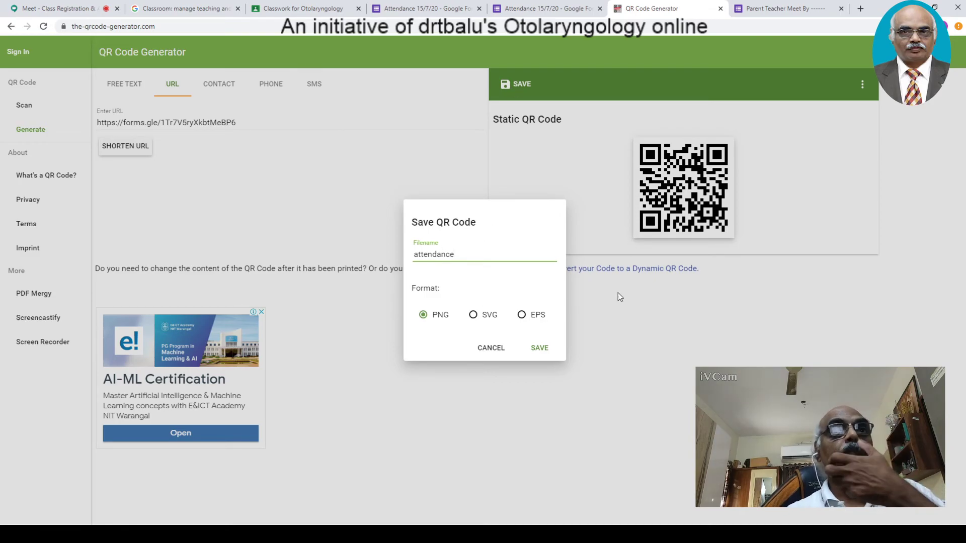
click(543, 349)
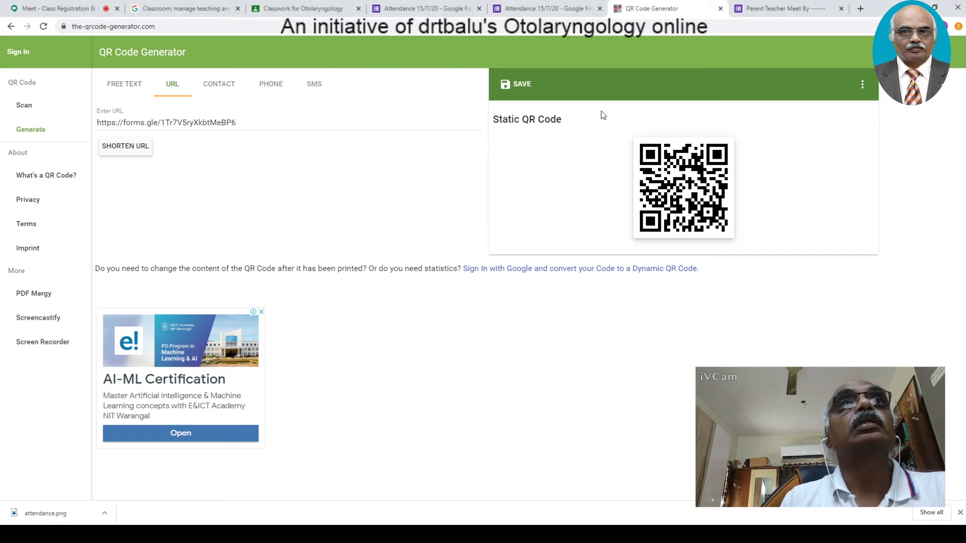
click(862, 84)
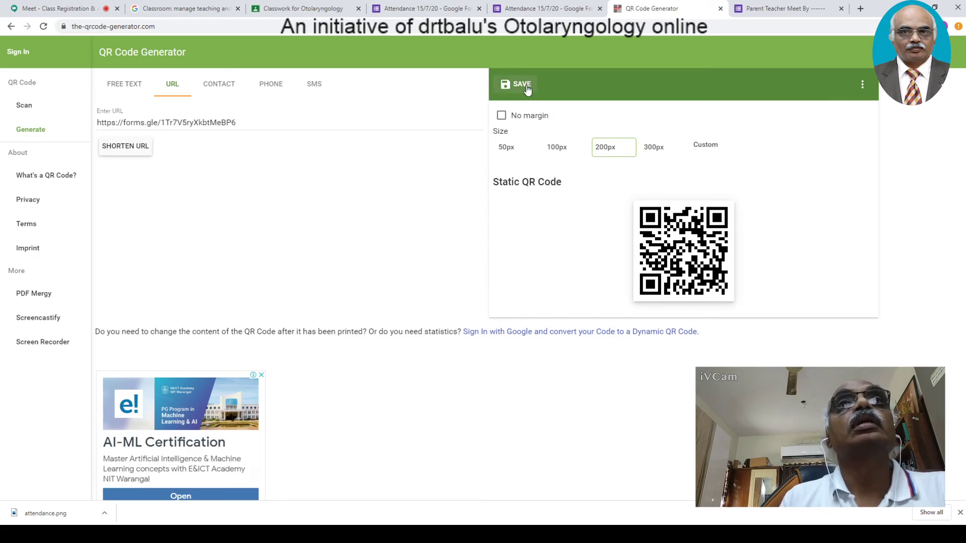
- Hide the QR code's margin and size options panel
click(863, 86)
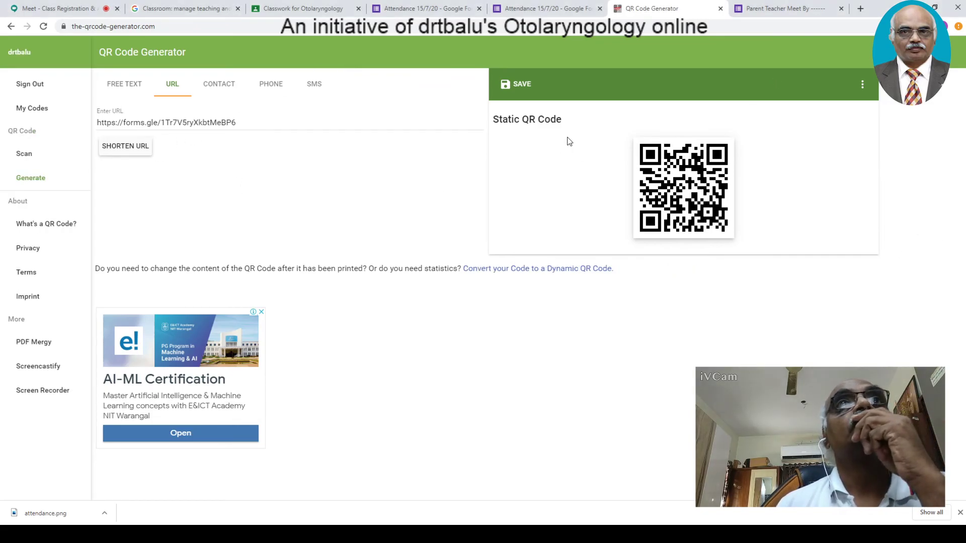
- Download the QR code again as attendance.png, open the file, then close QR Code Generator
click(521, 93)
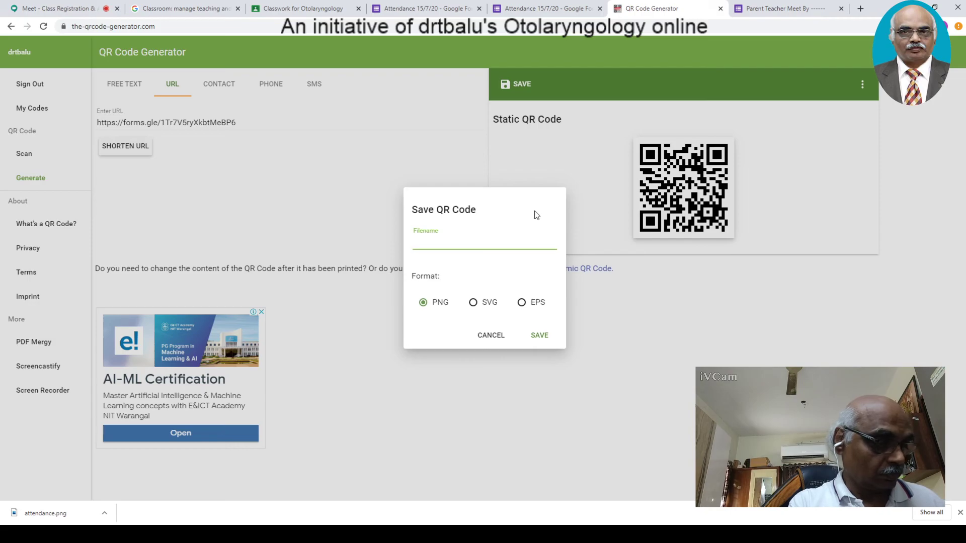
text(attendance)
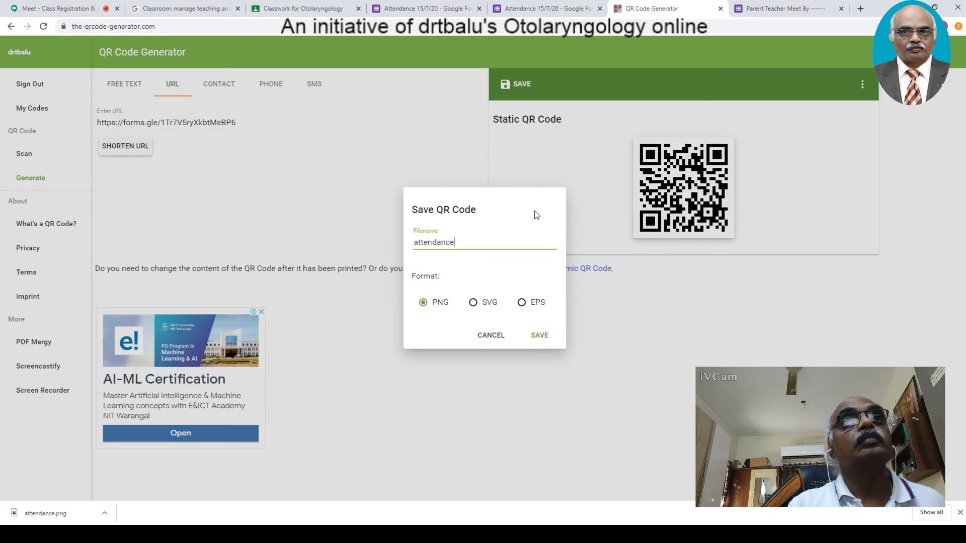
click(551, 333)
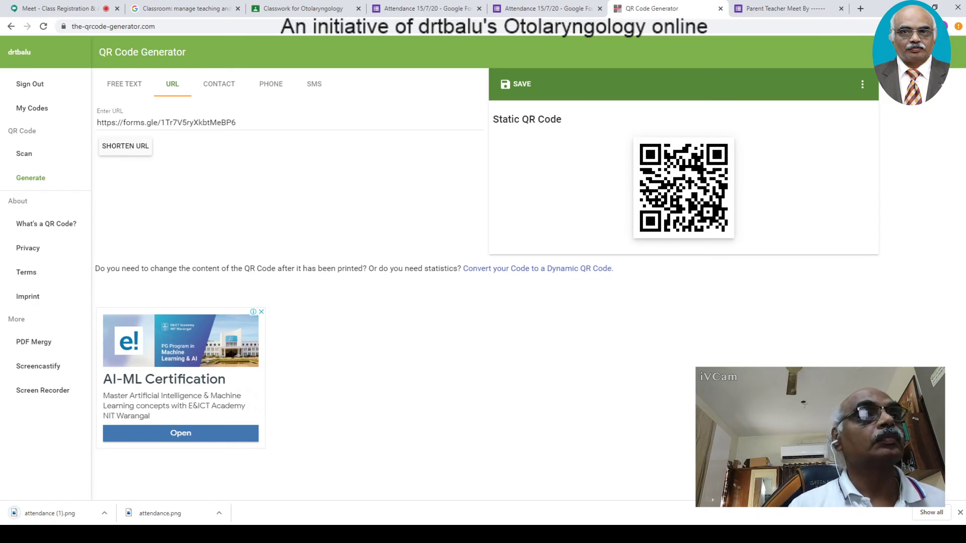
click(163, 514)
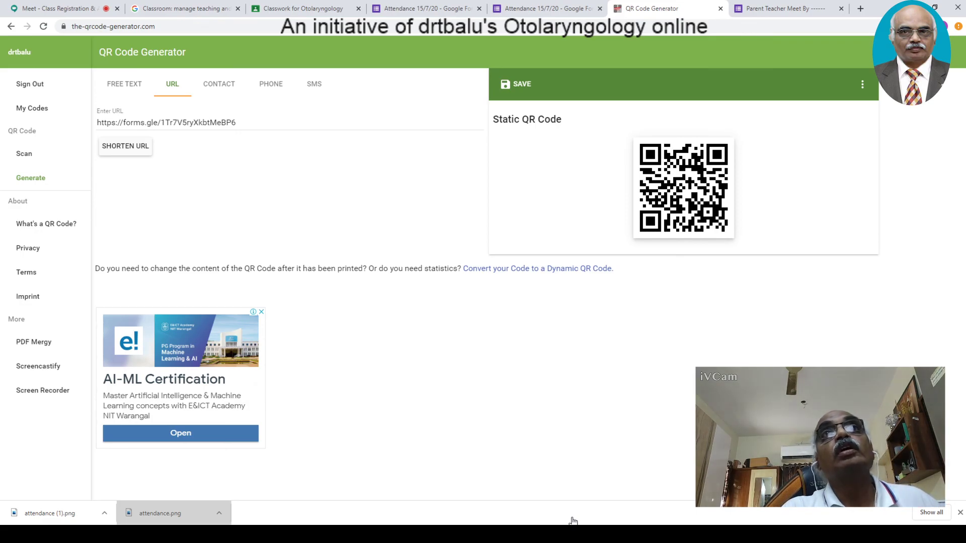
click(720, 9)
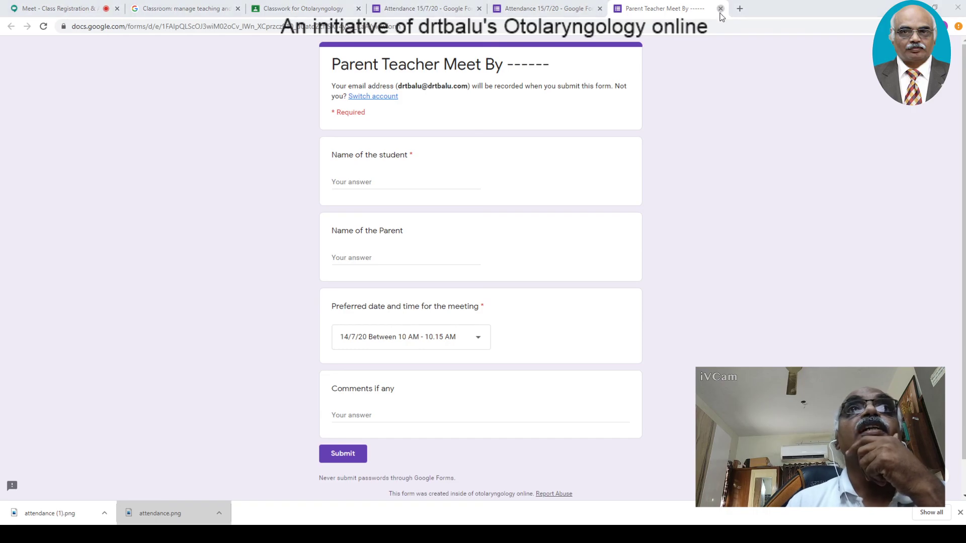
- Close the Parent Teacher Meet tab and duplicate Attendance 15/7/20 tab, and cancel the Send form dialog
key(ctrl+w)
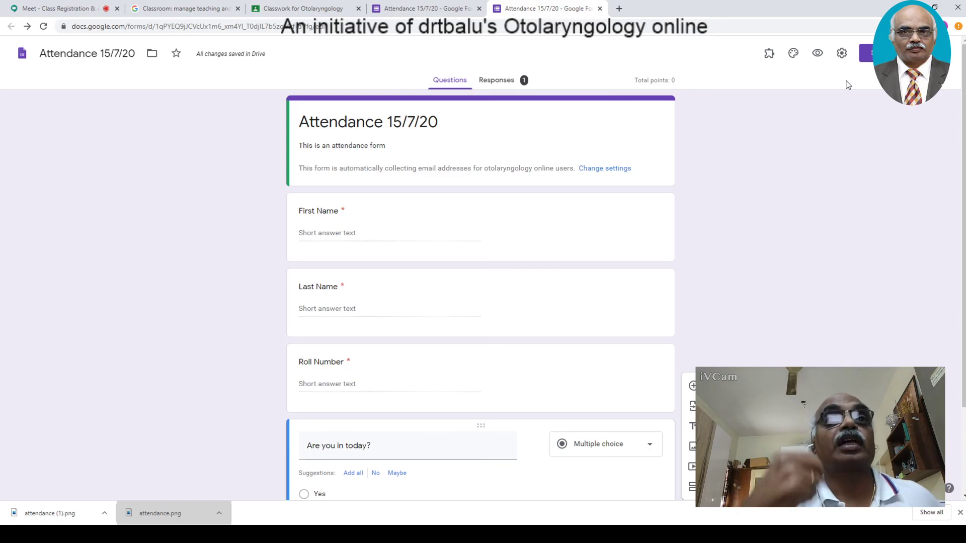
click(599, 8)
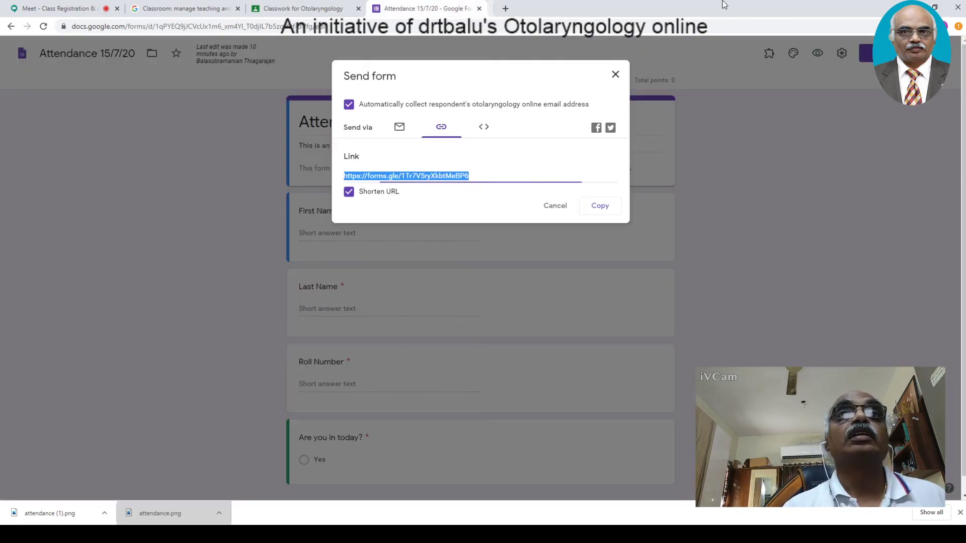
click(556, 208)
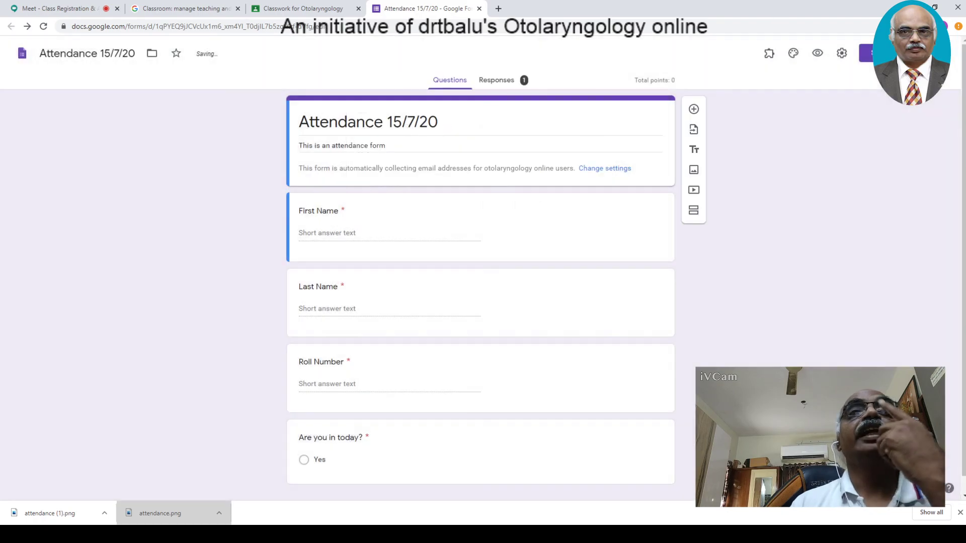